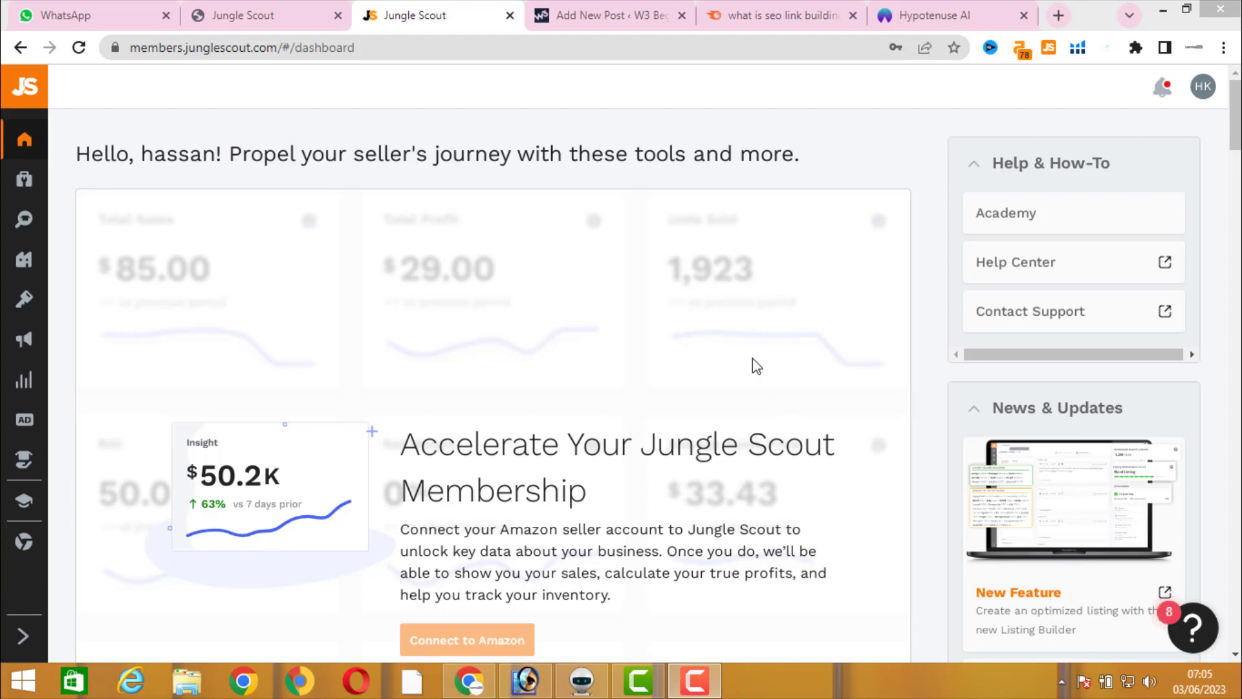
# Step: Open the Opportunity Finder from the Product Research tools and keep United States as the marketplace
pyautogui.moveTo(50, 203)
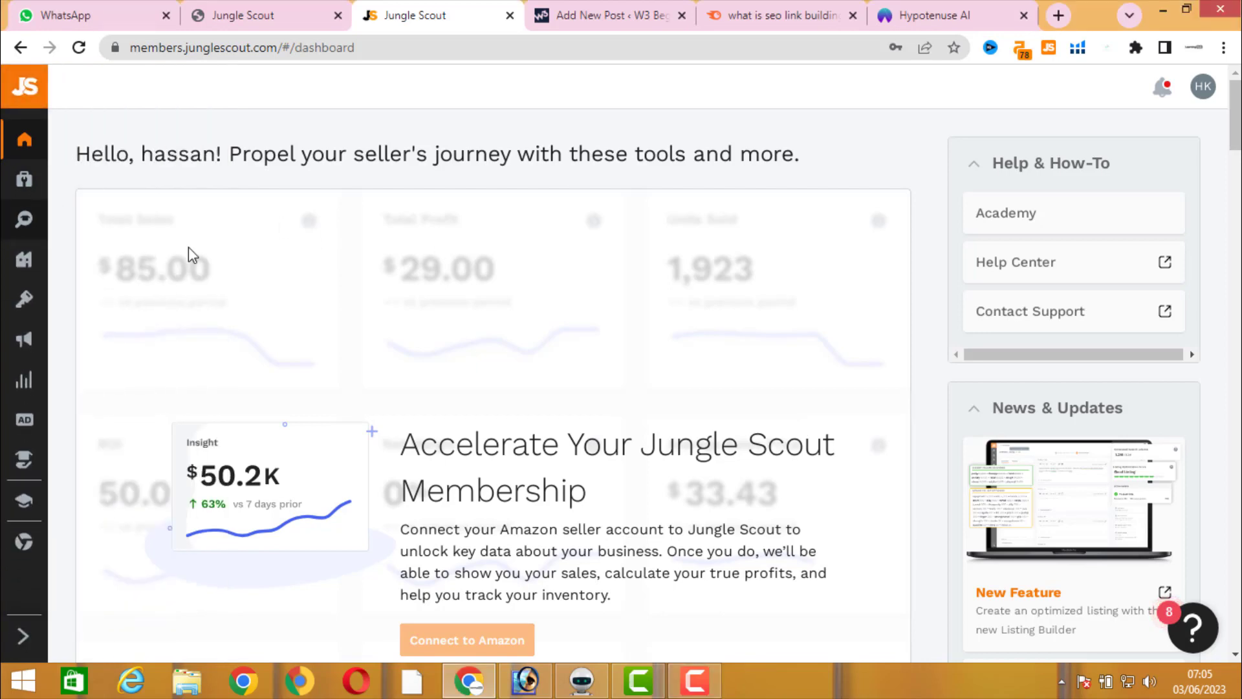
pyautogui.moveTo(47, 232)
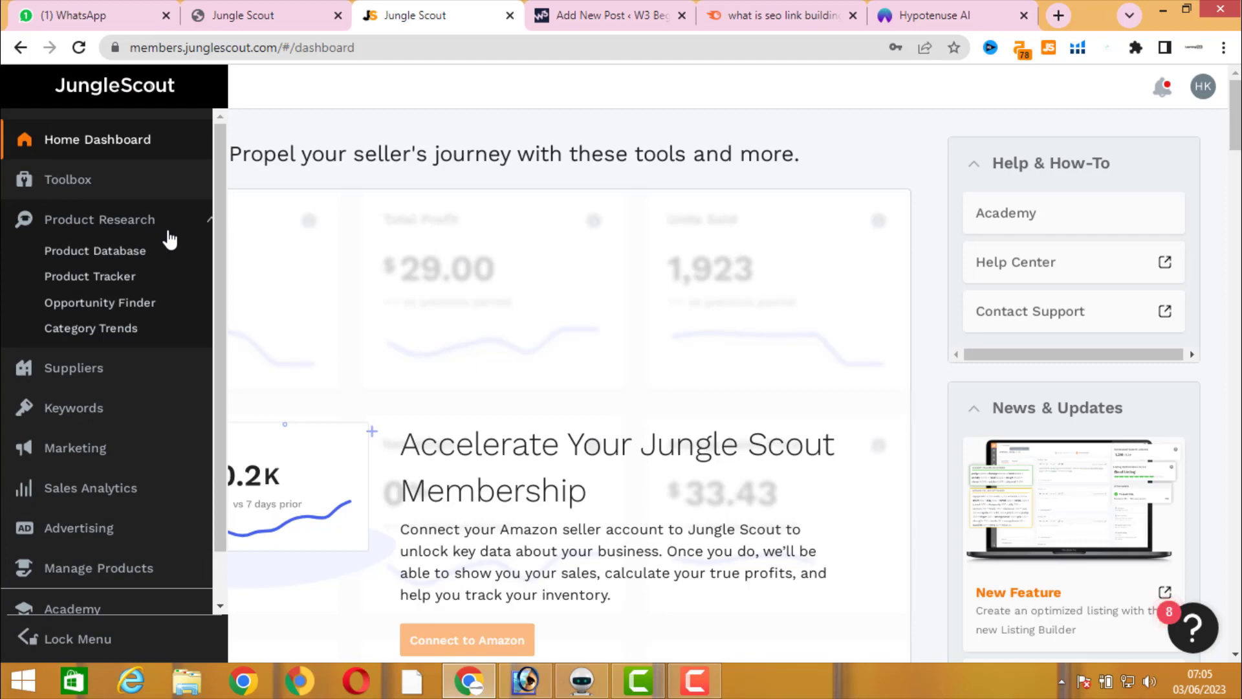
pyautogui.click(136, 307)
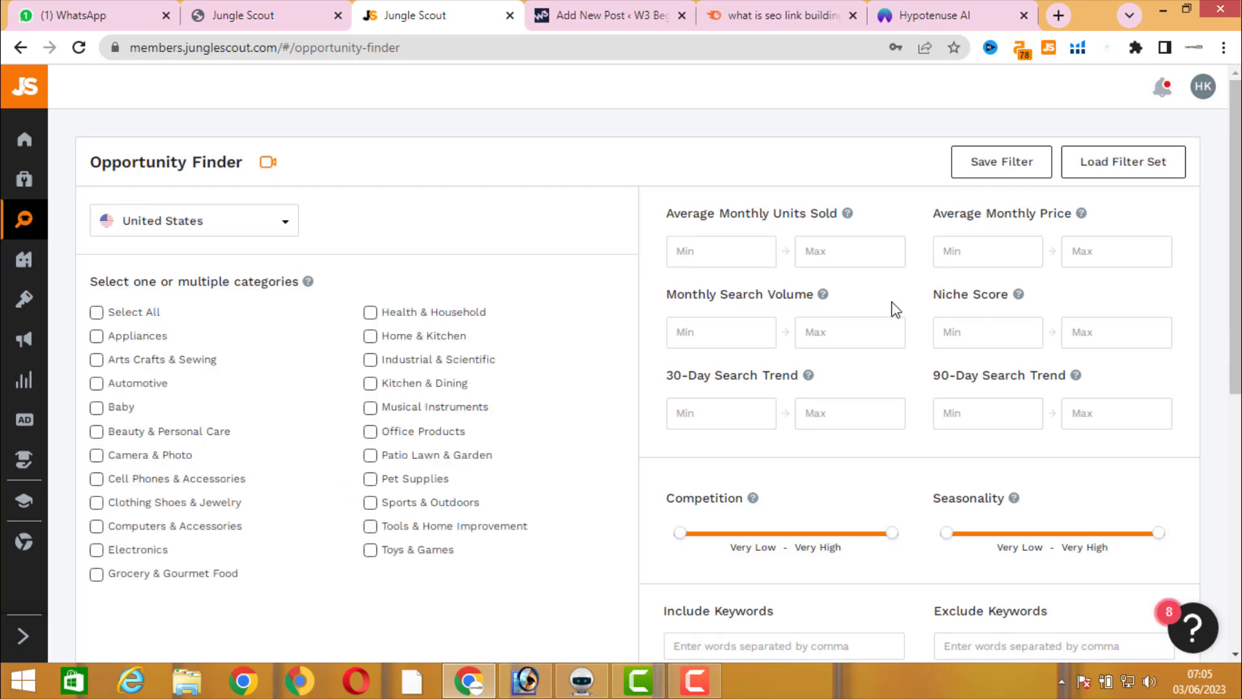
pyautogui.click(227, 224)
pyautogui.click(228, 224)
# Step: Select the Kitchen & Dining, Office Products, Pet Supplies, Cell Phones & Accessories, Beauty & Personal Care, Baby and Arts Crafts & Sewing categories
pyautogui.scroll(-1, 497, 270)
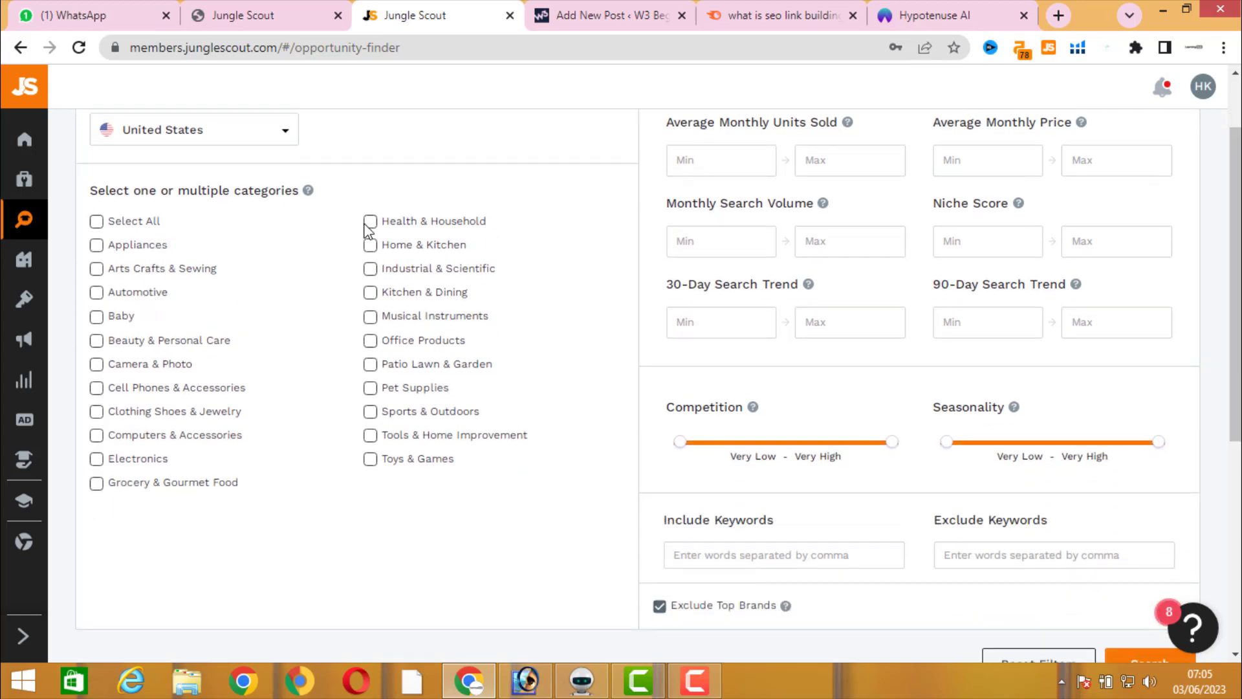
pyautogui.click(370, 293)
pyautogui.click(372, 339)
pyautogui.click(370, 388)
pyautogui.click(97, 388)
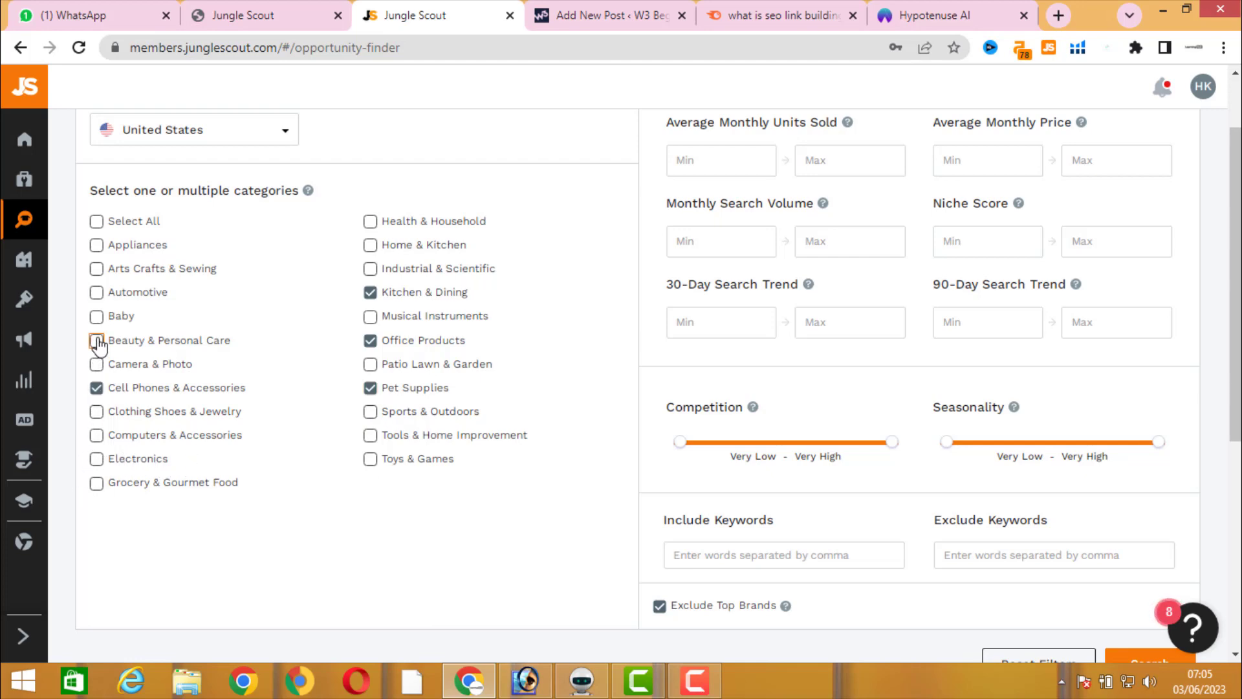
pyautogui.click(97, 341)
pyautogui.click(97, 316)
pyautogui.click(97, 269)
# Step: Add Sports & Outdoors to the selected categories, keeping Pet Supplies selected
pyautogui.click(370, 388)
pyautogui.click(370, 387)
pyautogui.moveTo(252, 421); pyautogui.dragTo(387, 594)
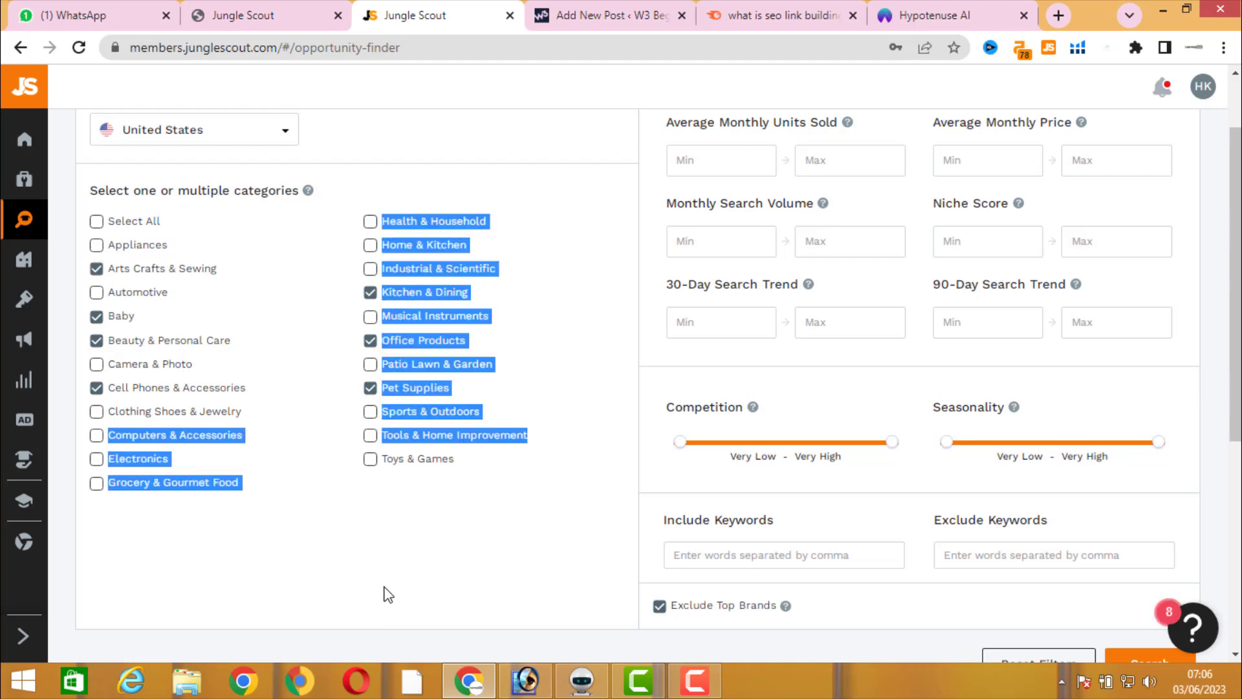
pyautogui.click(544, 613)
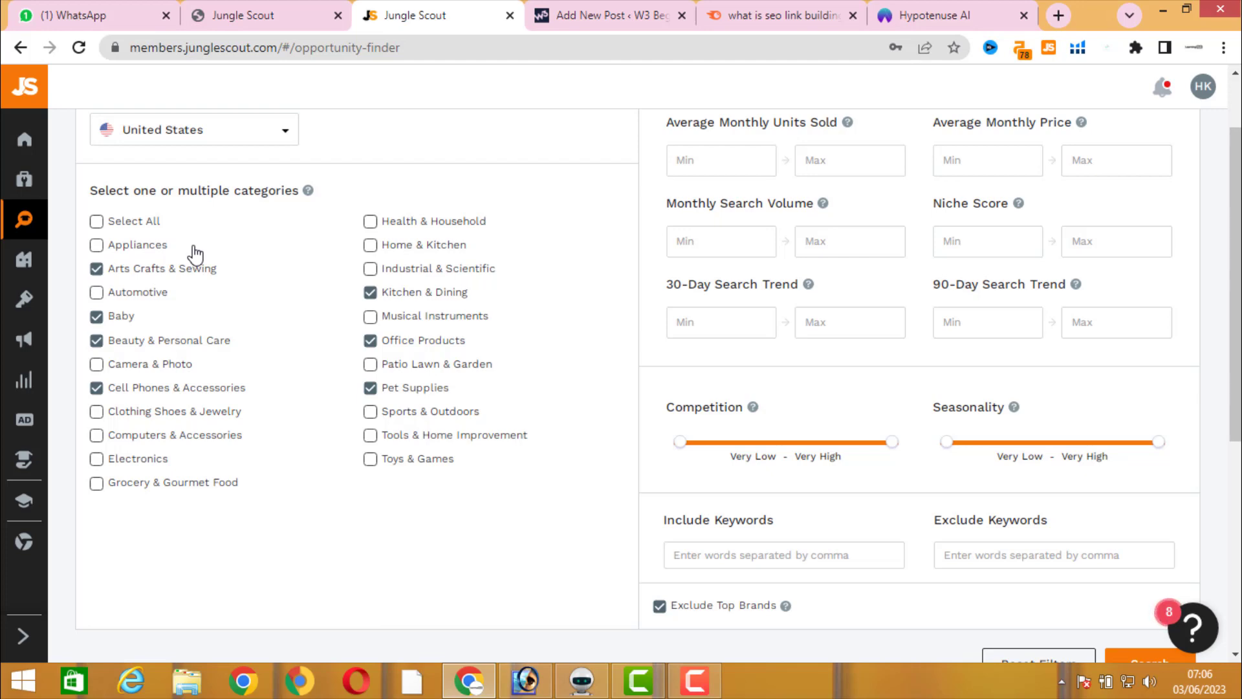
pyautogui.click(371, 413)
# Step: Set the minimum average monthly units sold to 300 and the minimum monthly search volume to 4500
pyautogui.scroll(2, 884, 379)
pyautogui.click(697, 249)
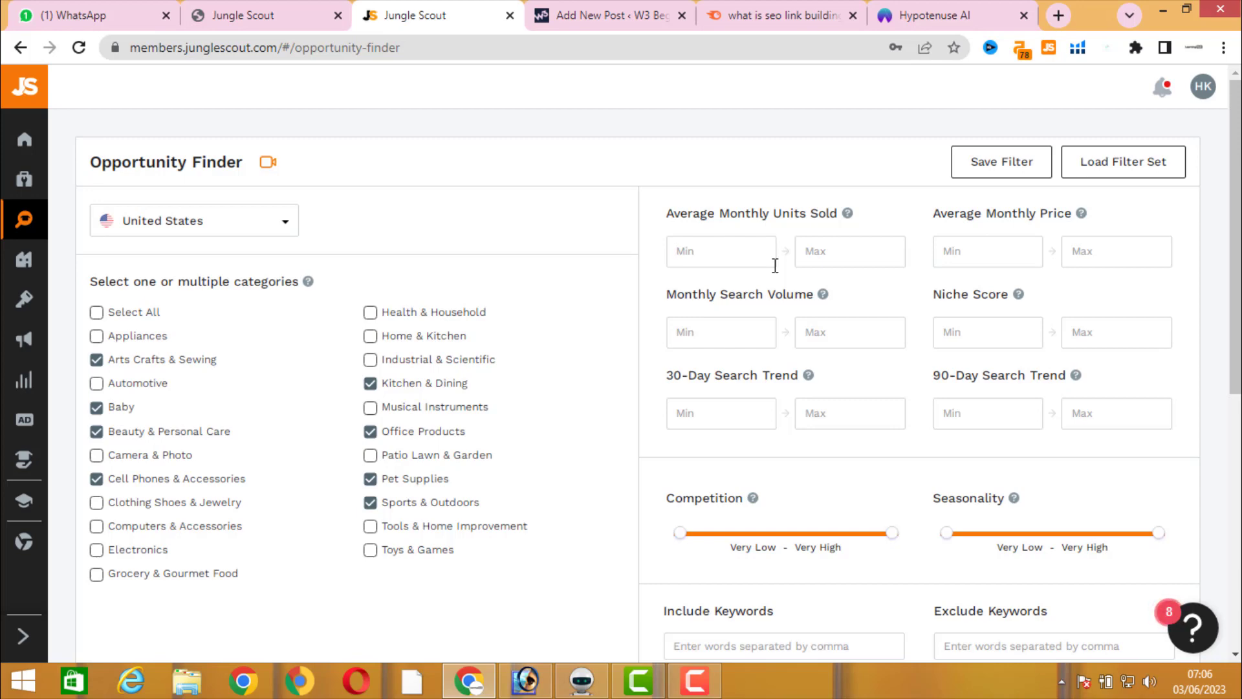
pyautogui.write('300')
pyautogui.click(707, 340)
pyautogui.write('4000')
pyautogui.click(685, 333)
pyautogui.press('Delete')
pyautogui.write('5')
# Step: Set the average monthly price range to 20–70 and the minimum niche score to 6
pyautogui.click(972, 252)
pyautogui.write('20')
pyautogui.click(1091, 253)
pyautogui.write('70')
pyautogui.click(967, 334)
pyautogui.moveTo(1021, 295)
pyautogui.write('6')
# Step: Limit competition to Very Low through Medium and seasonality to Medium through Very High
pyautogui.scroll(-1, 1018, 311)
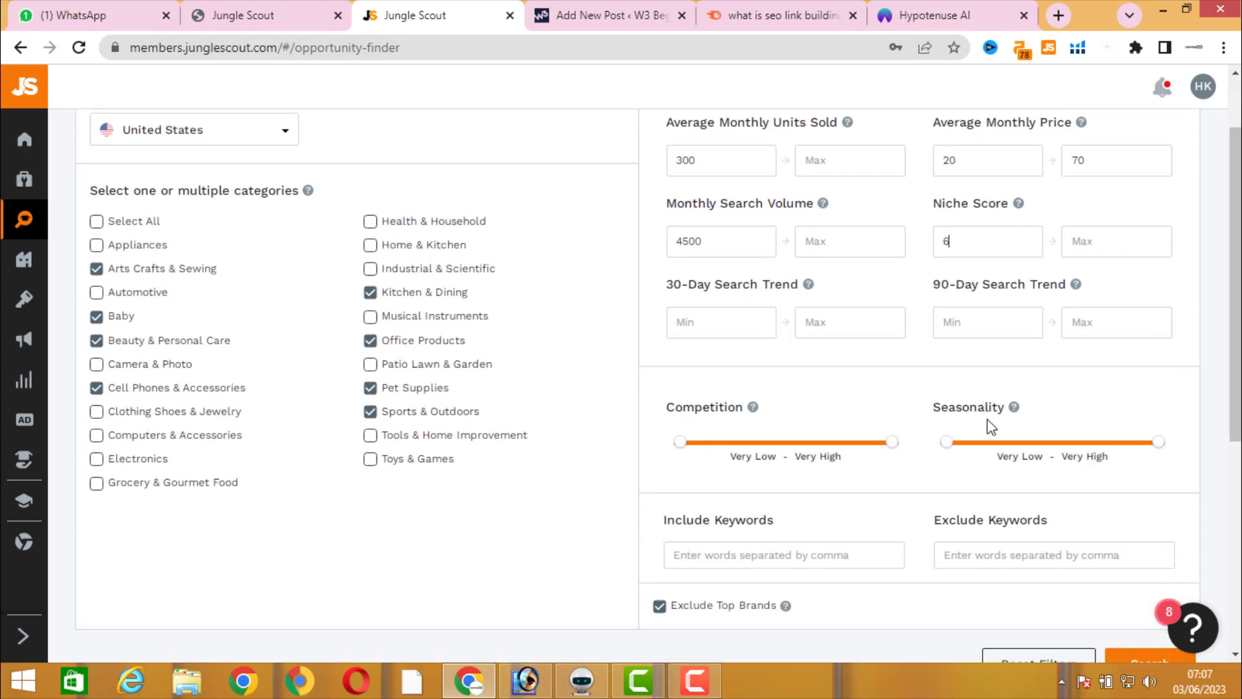
pyautogui.moveTo(894, 443); pyautogui.dragTo(803, 444)
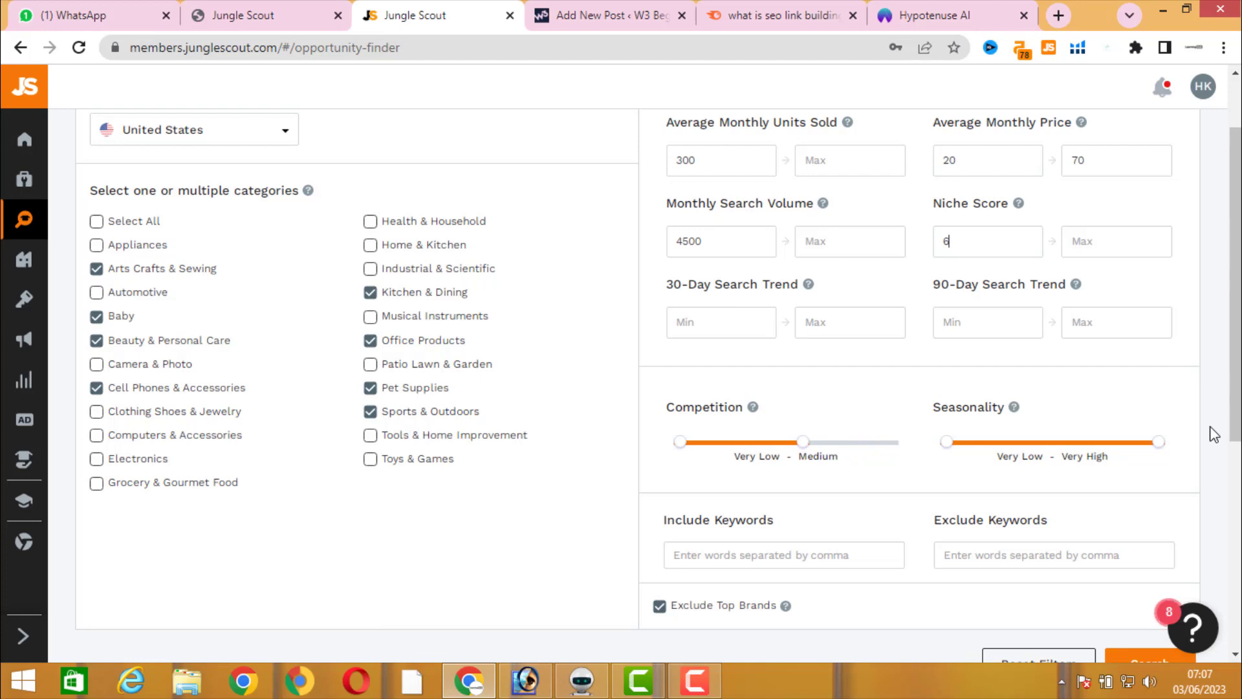
pyautogui.moveTo(950, 445); pyautogui.dragTo(1032, 445)
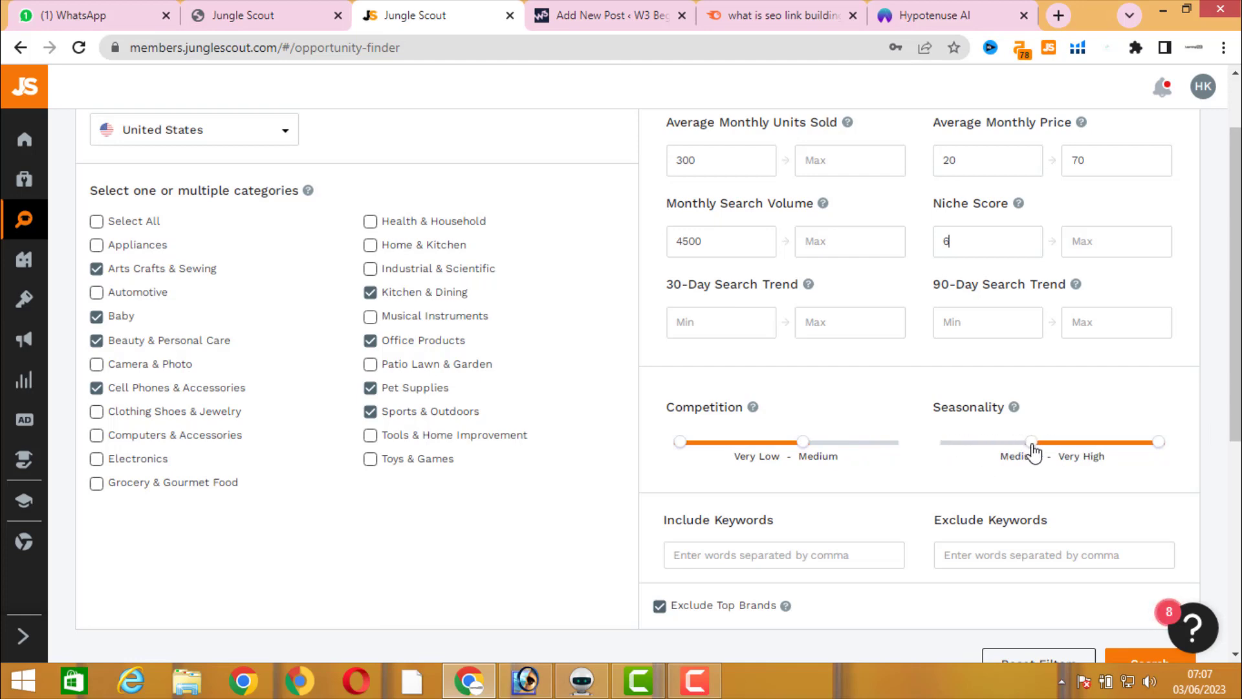
# Step: Run the niche search with top brands excluded and no keyword filters
pyautogui.scroll(-4, 1029, 447)
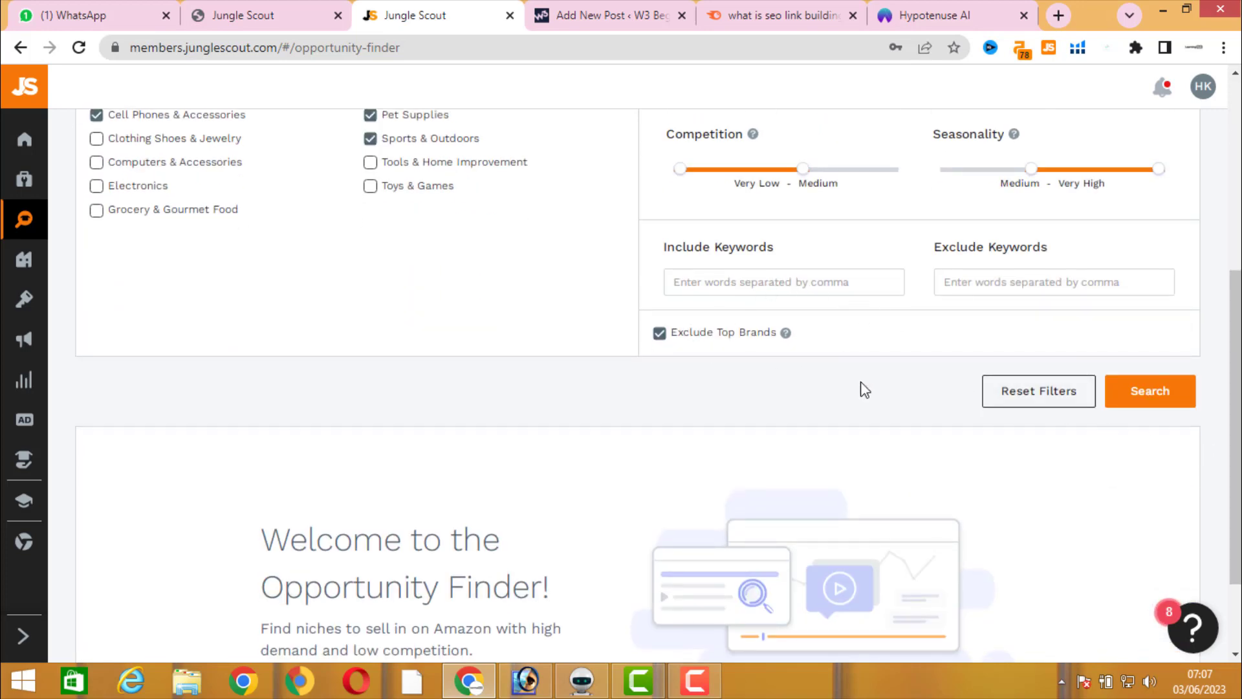
pyautogui.scroll(1, 866, 390)
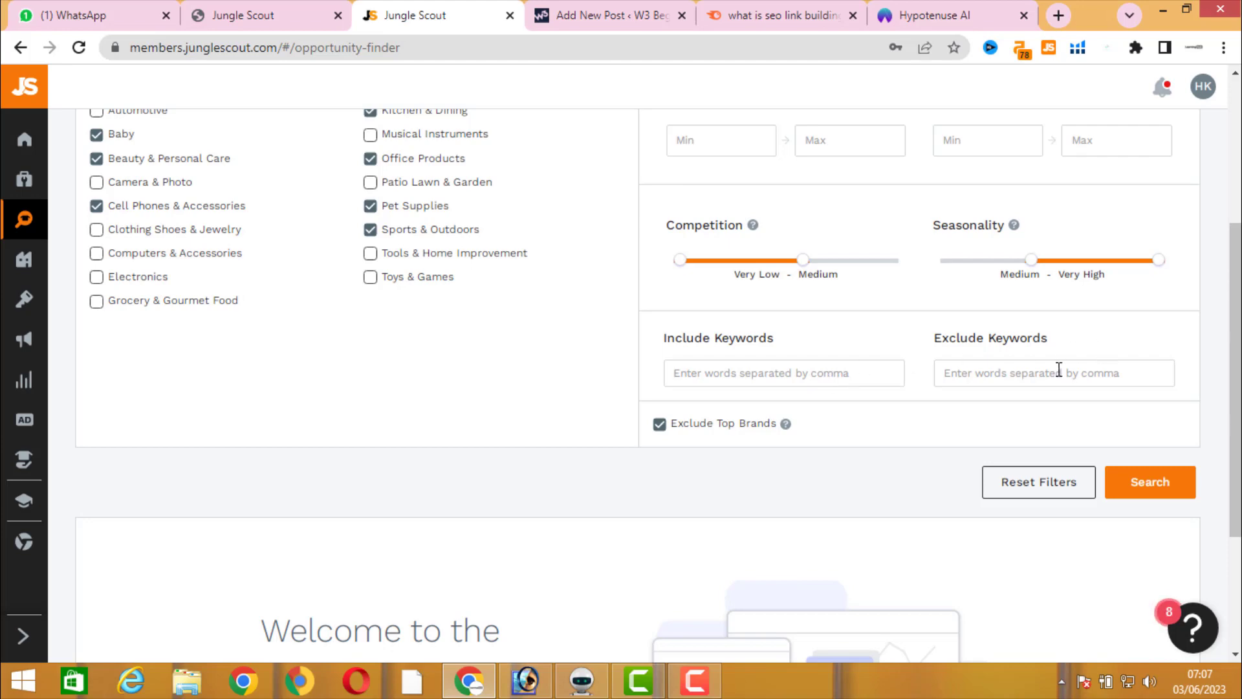
pyautogui.scroll(-3, 1061, 366)
pyautogui.click(1153, 293)
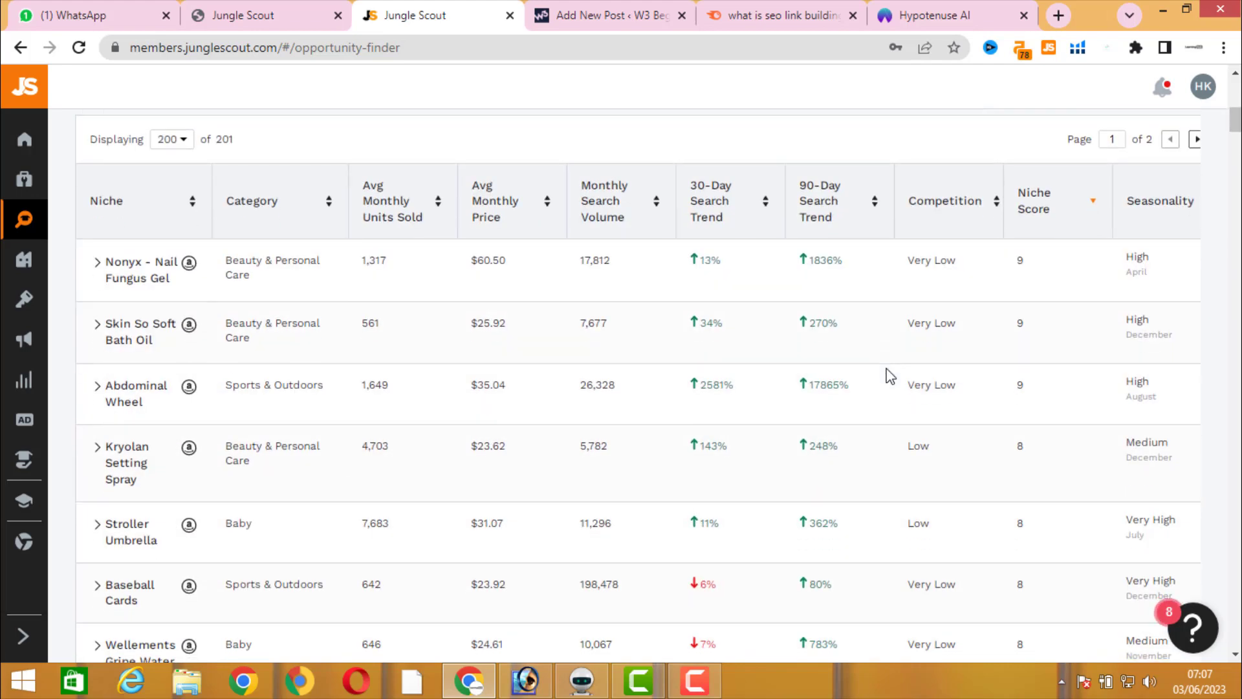
# Step: Look through the niche results, and search the Nonyx nail fungus gel niche on Amazon to review its products
pyautogui.scroll(-15, 989, 320)
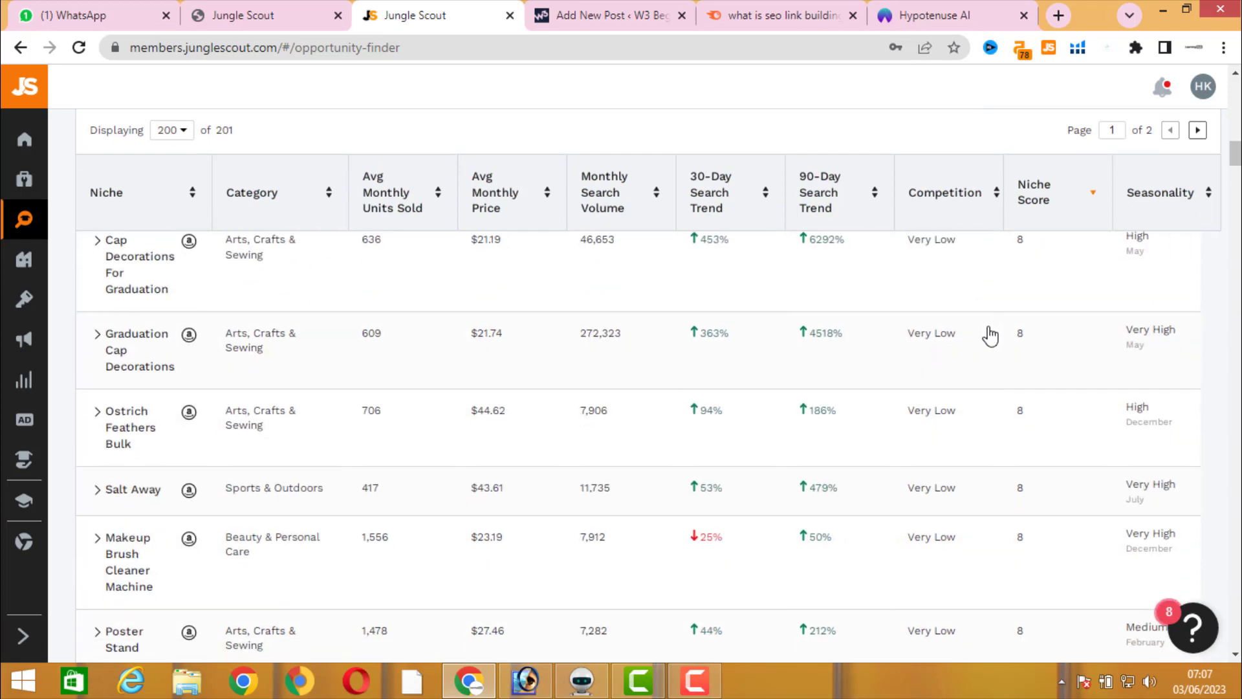
pyautogui.scroll(18, 969, 409)
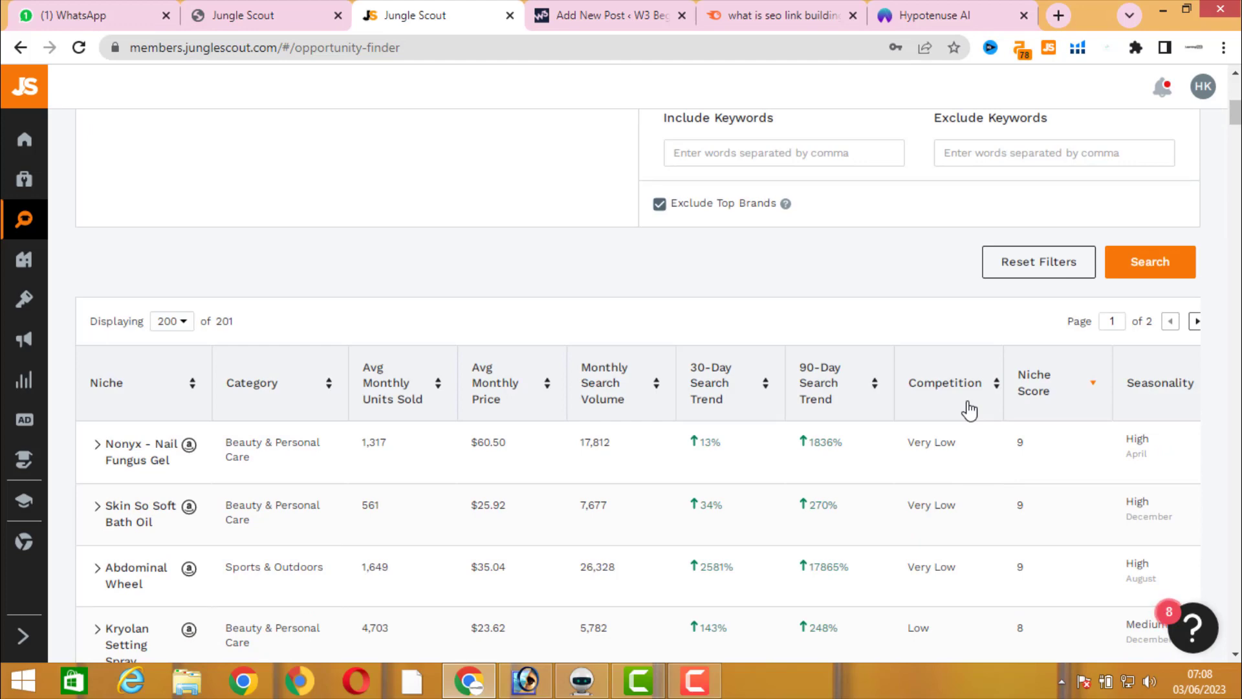
pyautogui.scroll(-1, 639, 388)
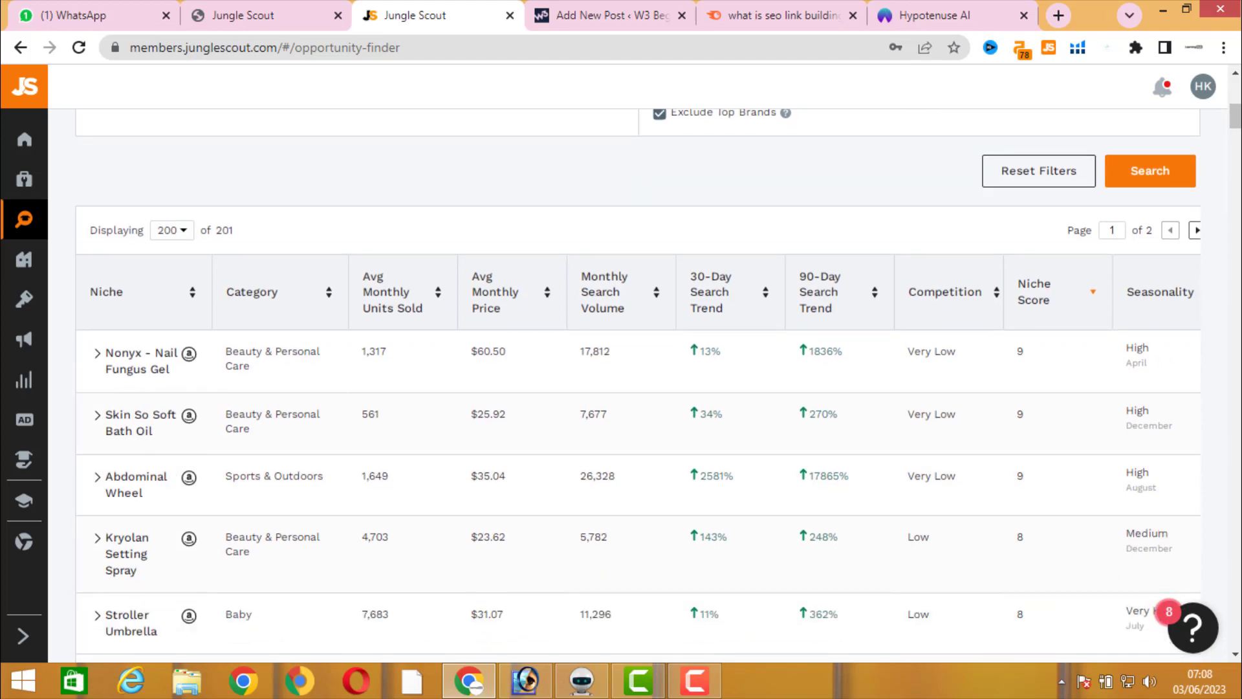
pyautogui.scroll(-2, 1178, 360)
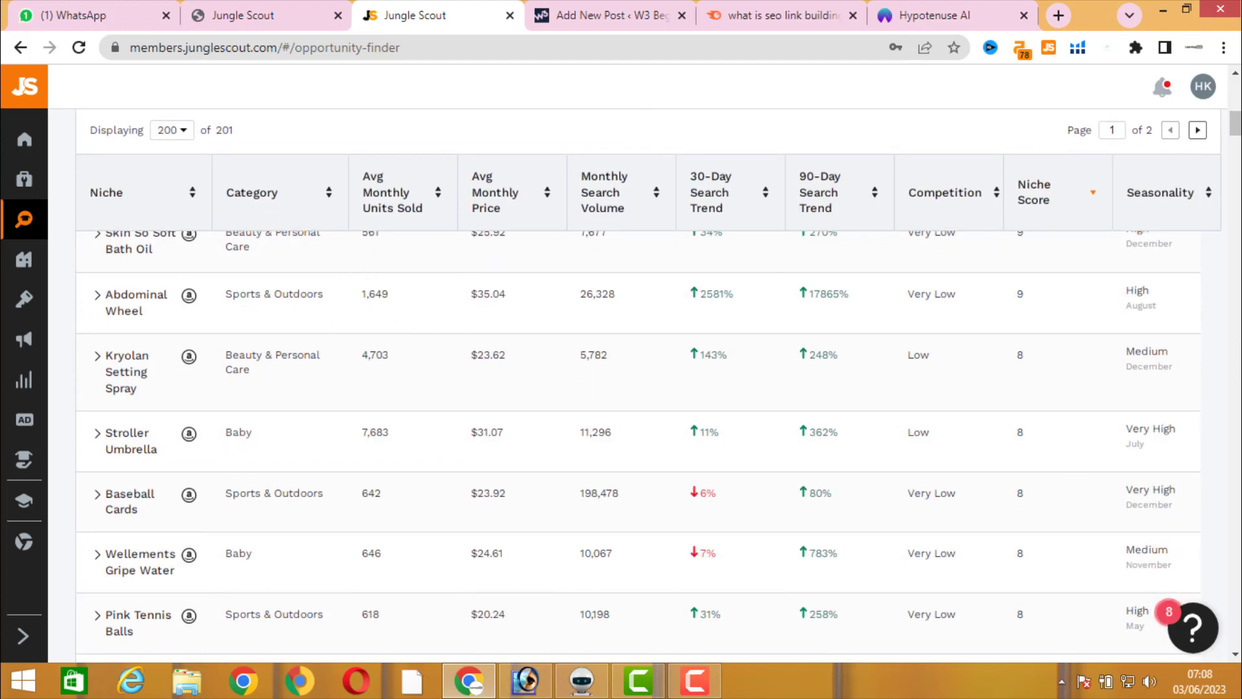
pyautogui.scroll(4, 1142, 489)
pyautogui.scroll(-1, 1142, 489)
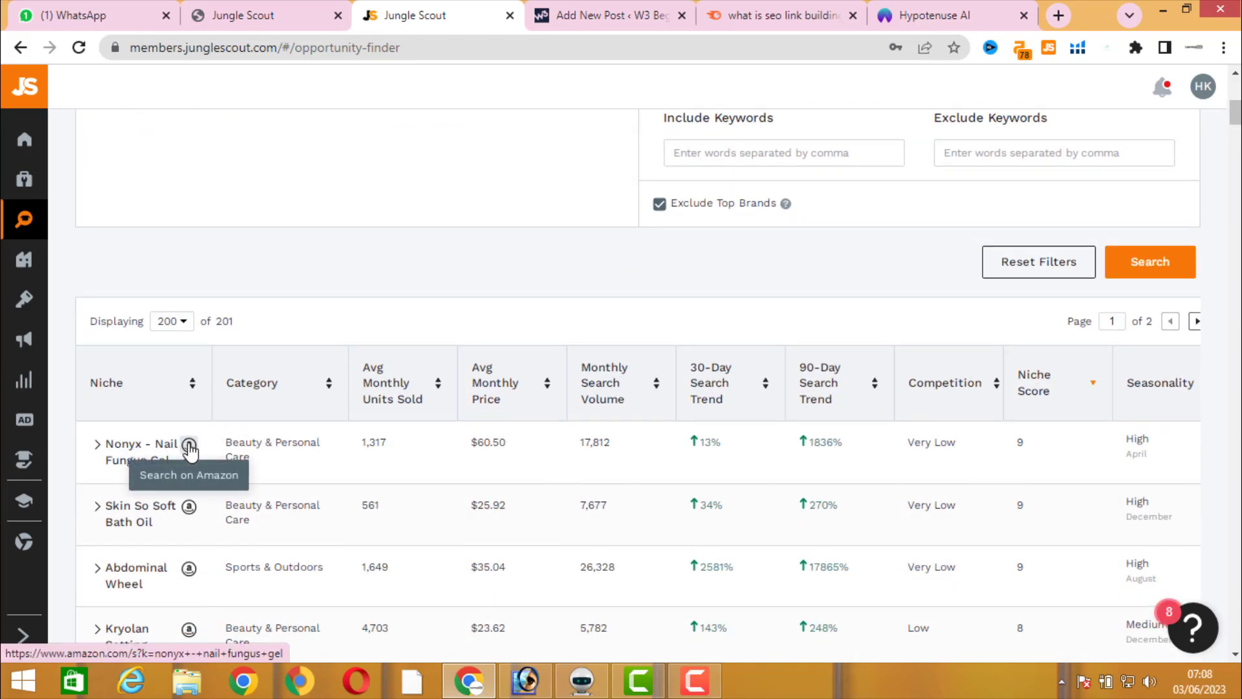
pyautogui.click(188, 444)
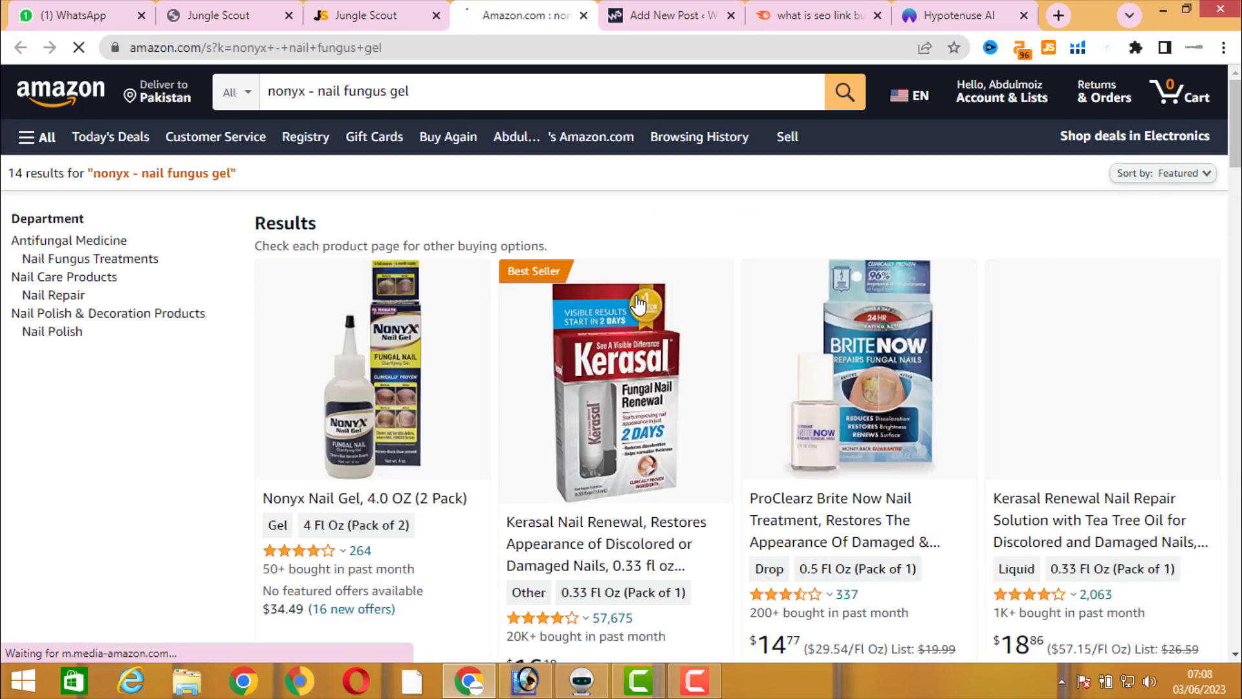
pyautogui.scroll(-2, 1208, 418)
pyautogui.scroll(-4, 1207, 416)
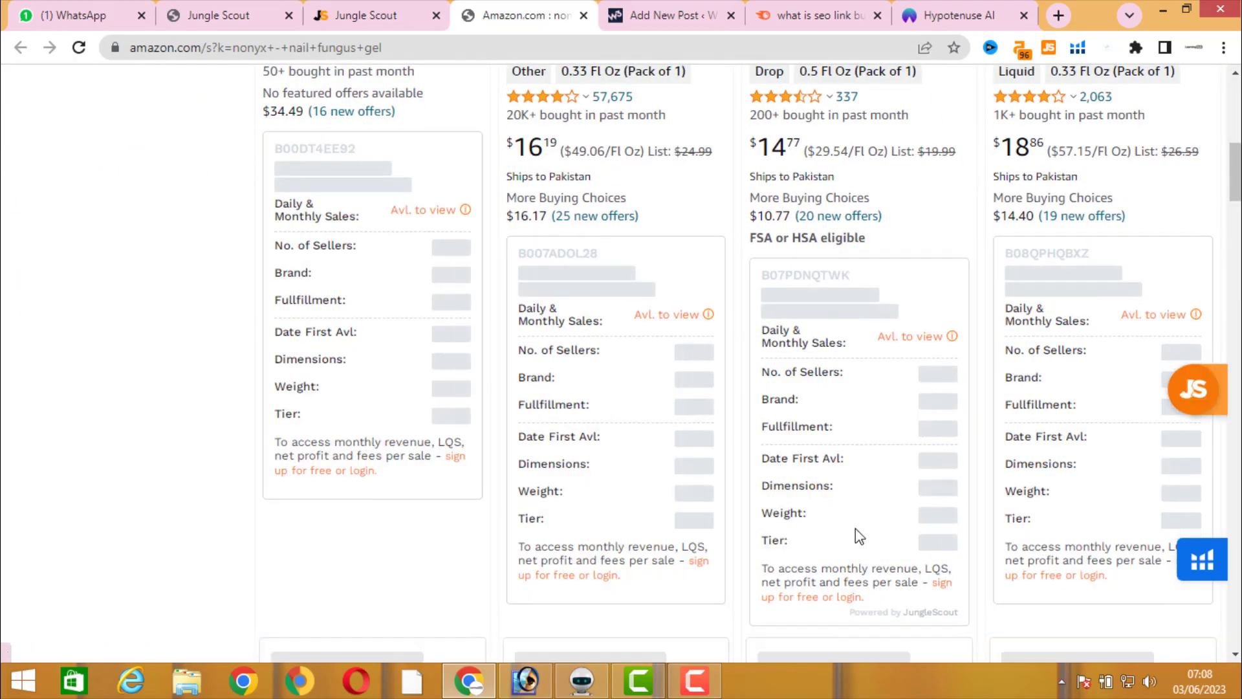
pyautogui.scroll(-5, 855, 527)
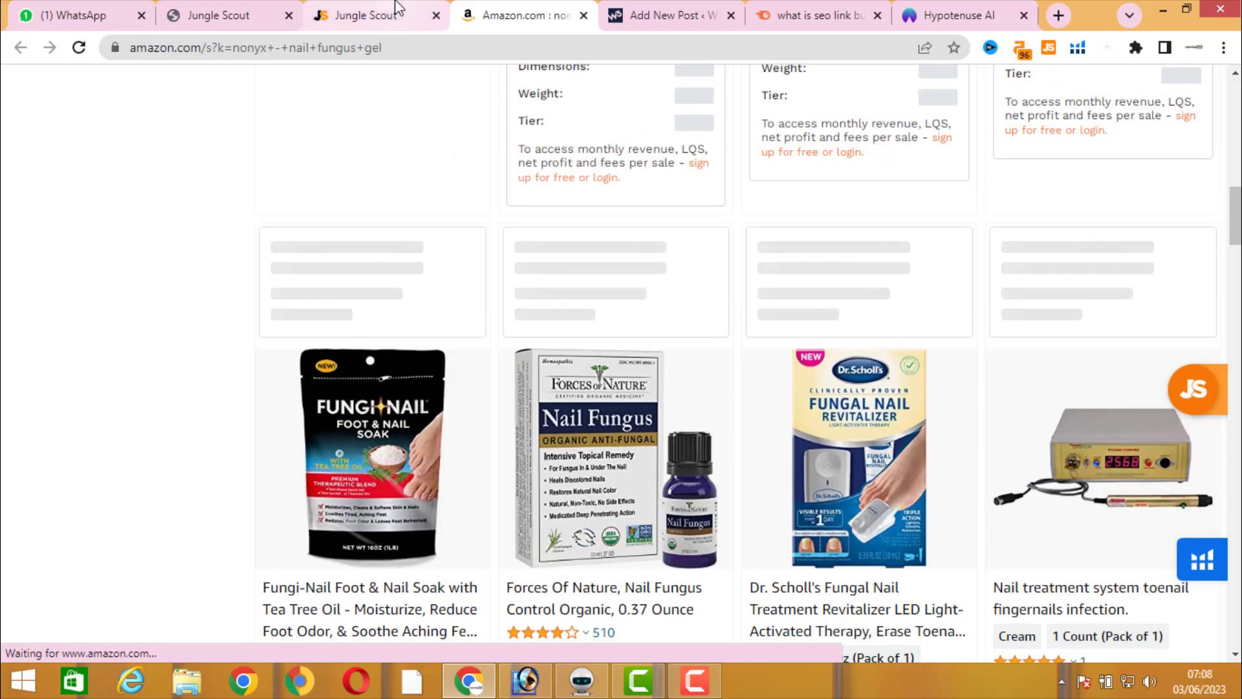
# Step: Return to the Jungle Scout niche results and search the Kryolan Setting Spray niche on Amazon to review its products
pyautogui.click(398, 12)
pyautogui.scroll(-1, 814, 399)
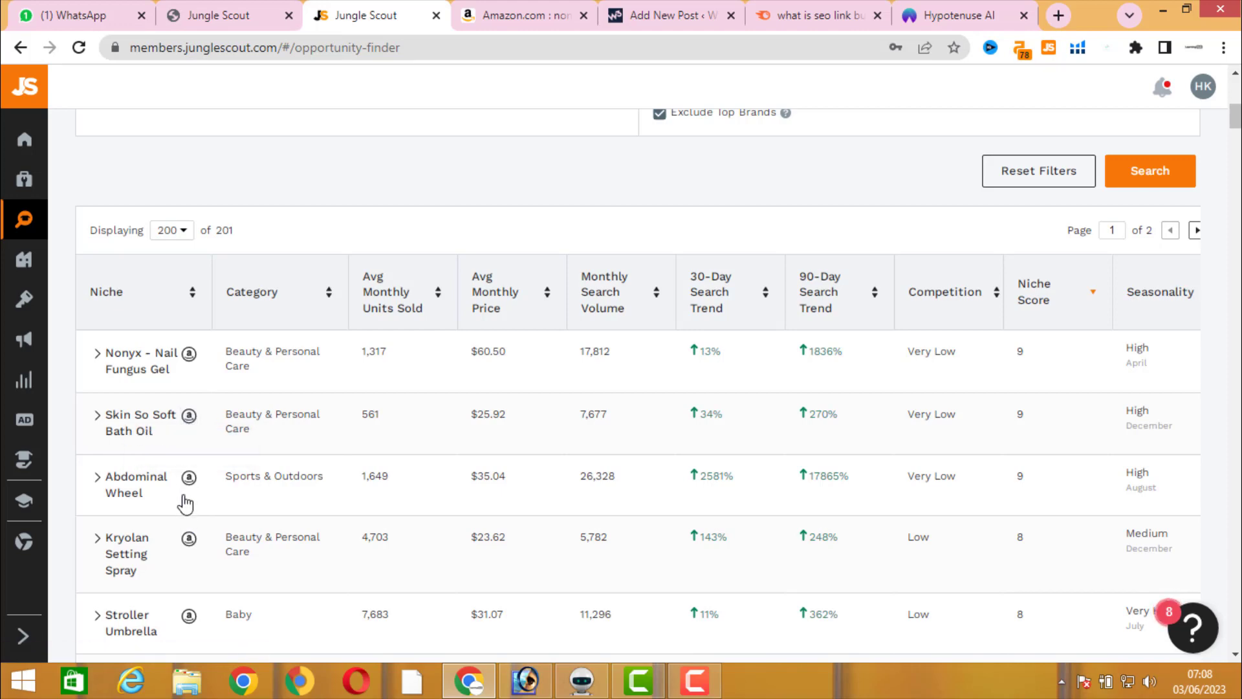
pyautogui.scroll(-2, 185, 504)
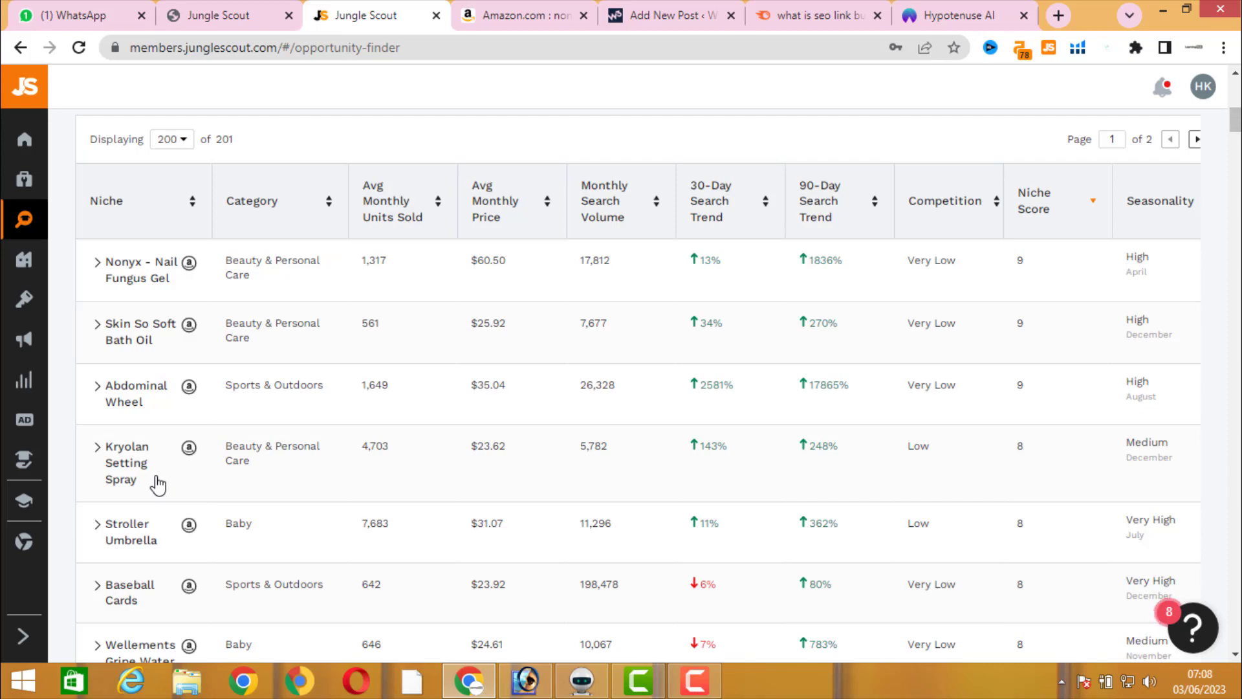
pyautogui.click(189, 448)
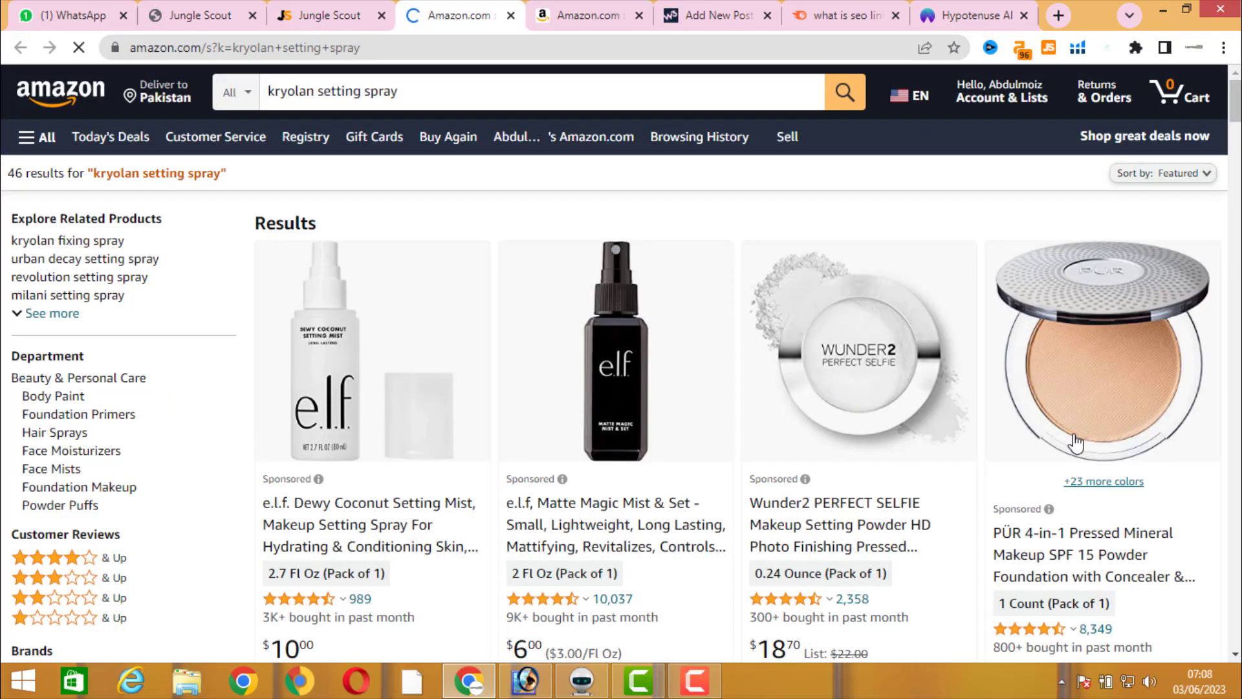
pyautogui.scroll(-5, 648, 468)
# Step: Back in the Jungle Scout results, expand the Kryolan Setting Spray niche and view its average units sold history
pyautogui.click(349, 12)
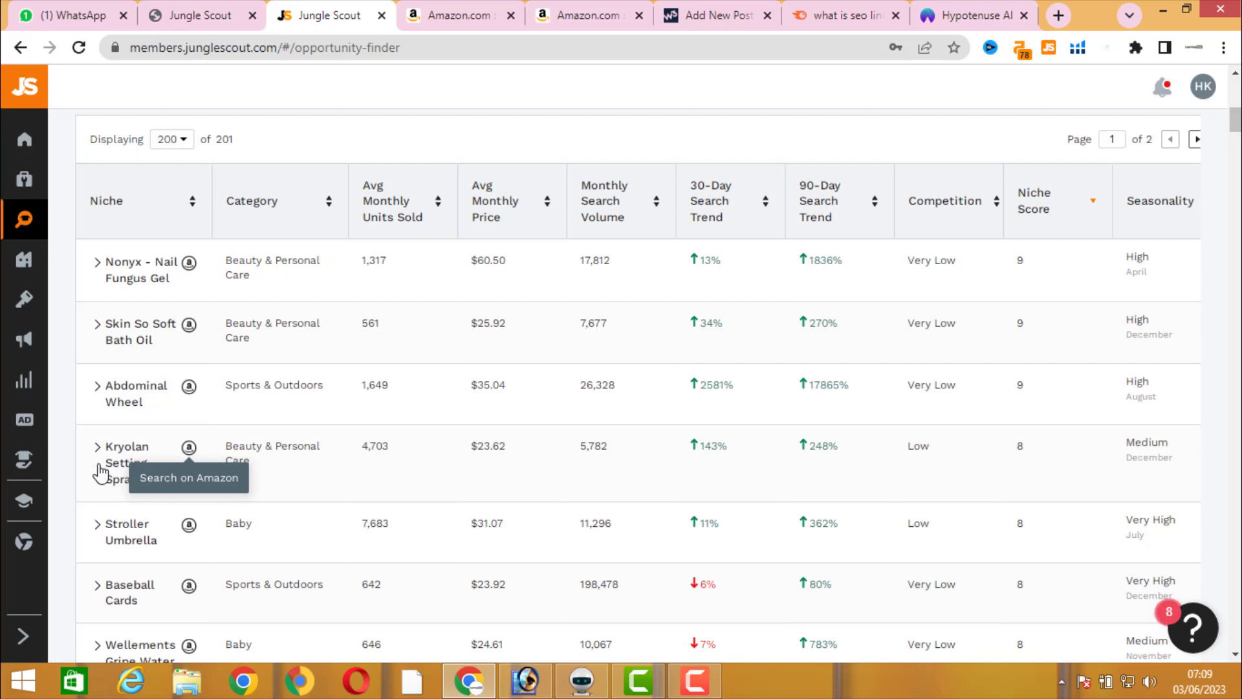
pyautogui.click(593, 460)
pyautogui.scroll(-2, 592, 460)
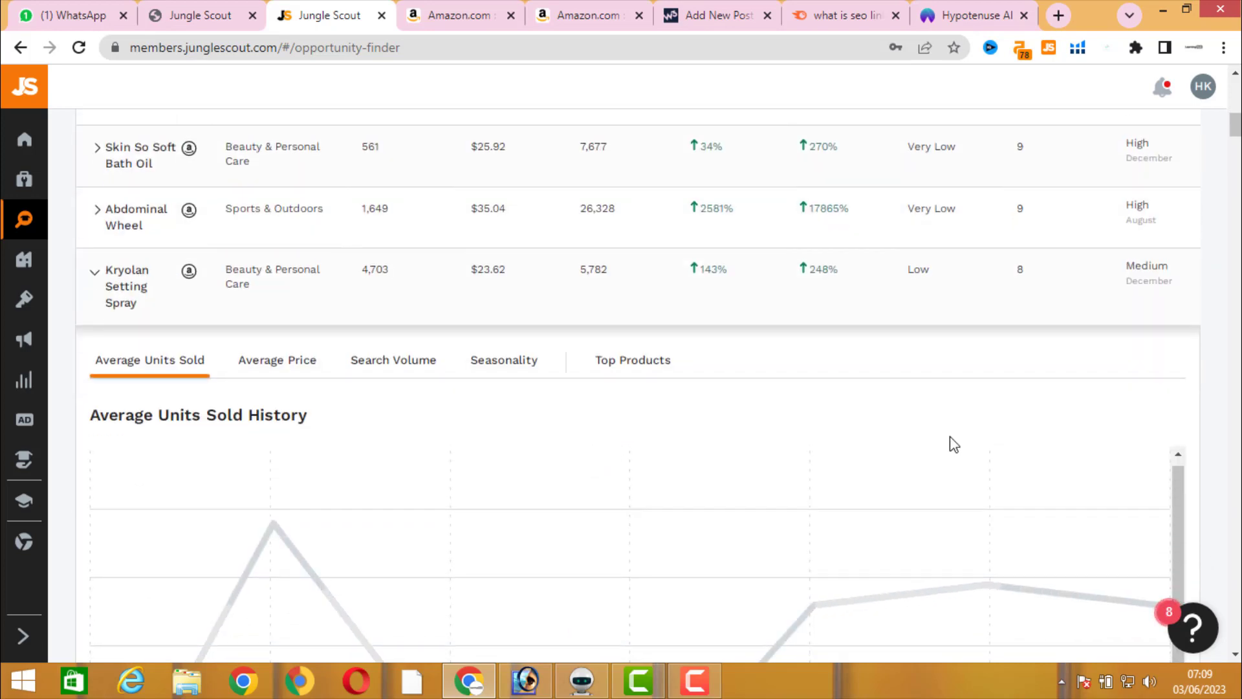
pyautogui.scroll(-1, 950, 437)
pyautogui.scroll(-2, 950, 436)
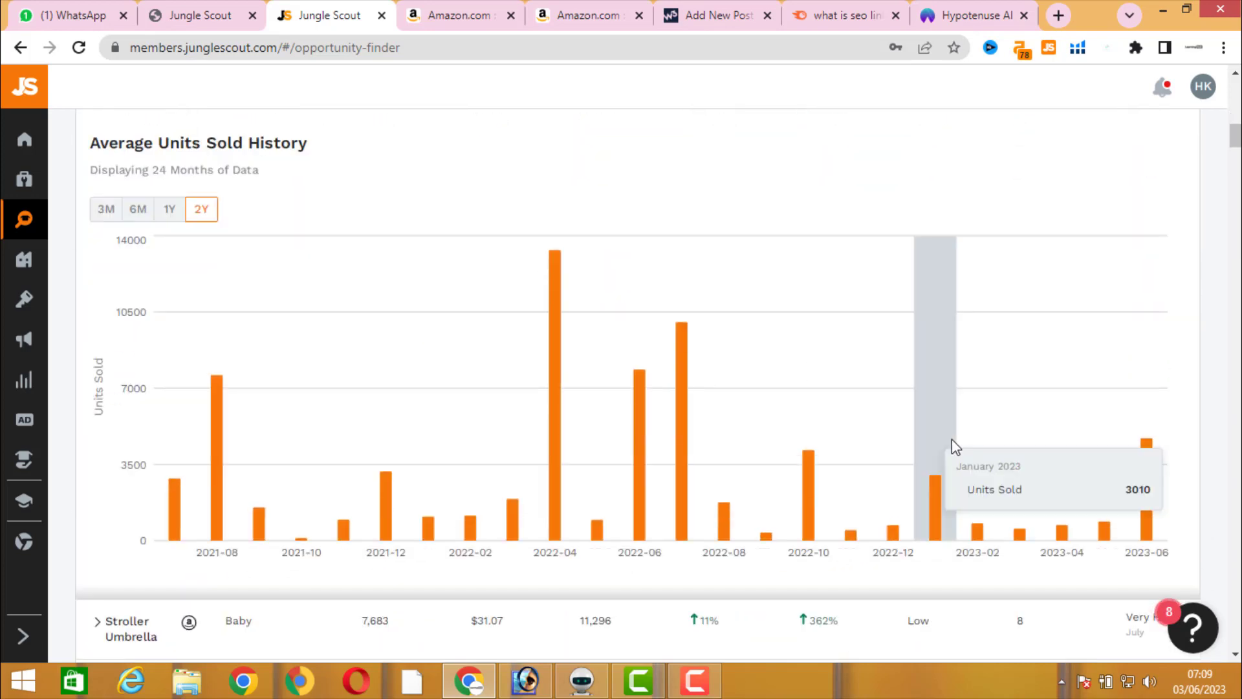
pyautogui.scroll(1, 952, 439)
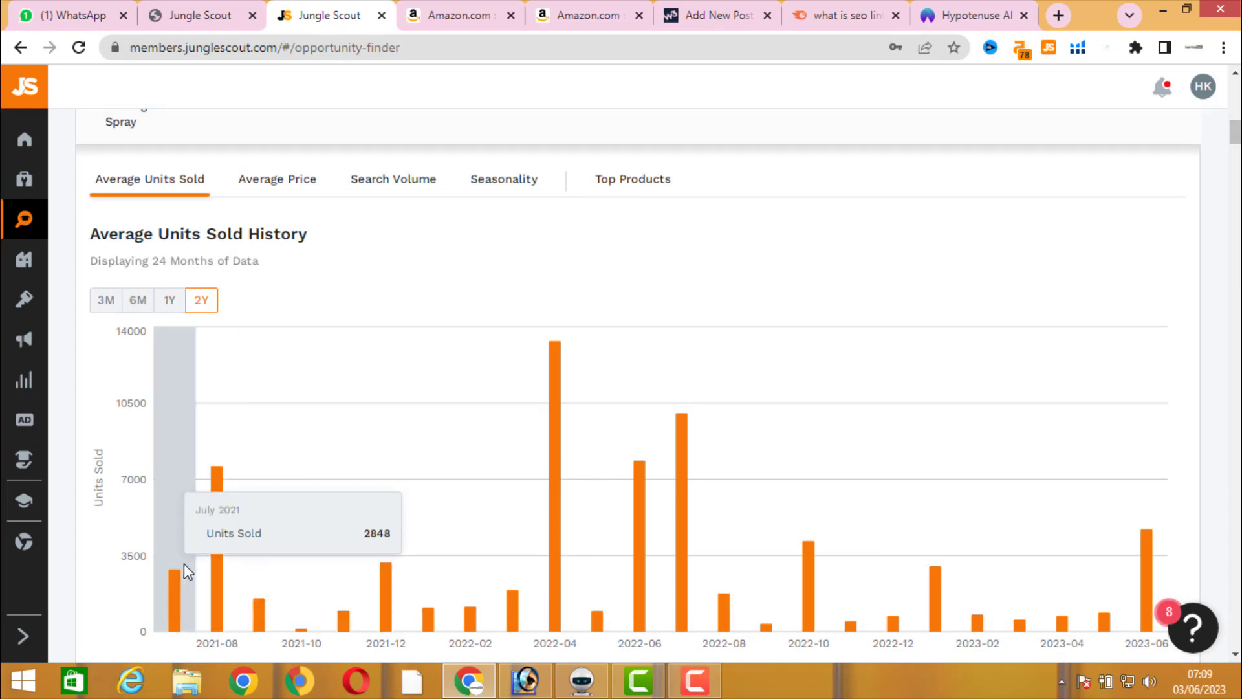
# Step: Show one year of average units sold history for the Kryolan Setting Spray niche
pyautogui.click(171, 301)
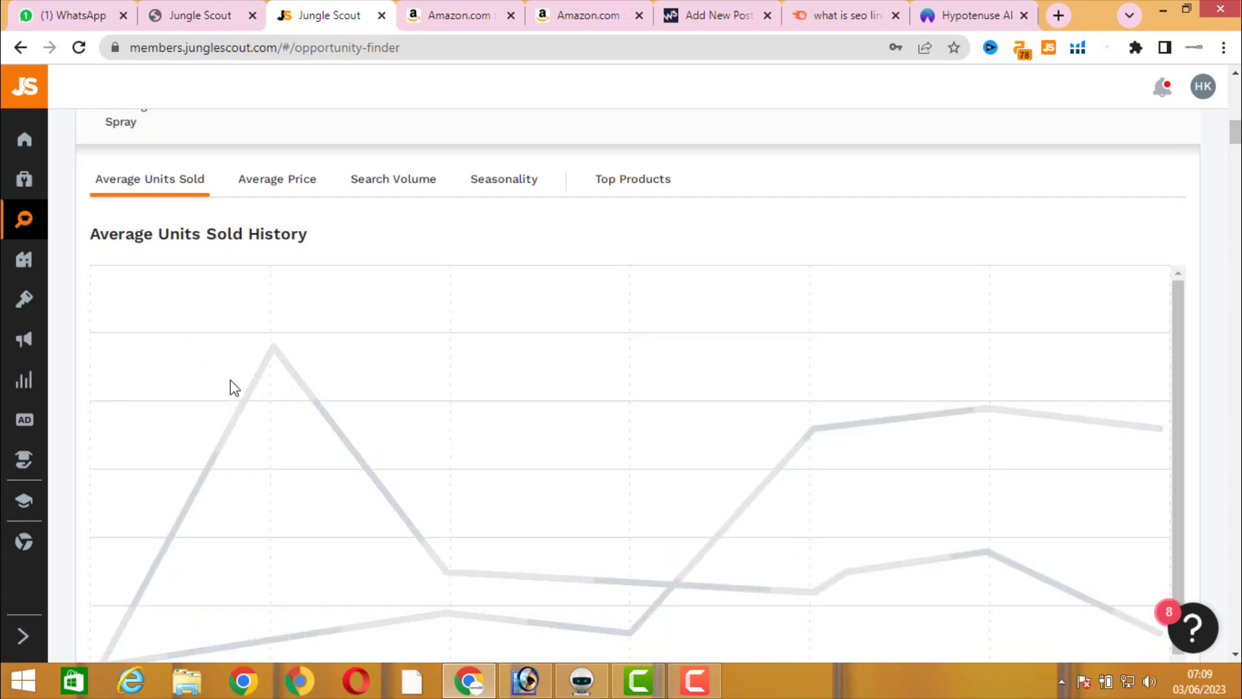
pyautogui.scroll(-1, 459, 427)
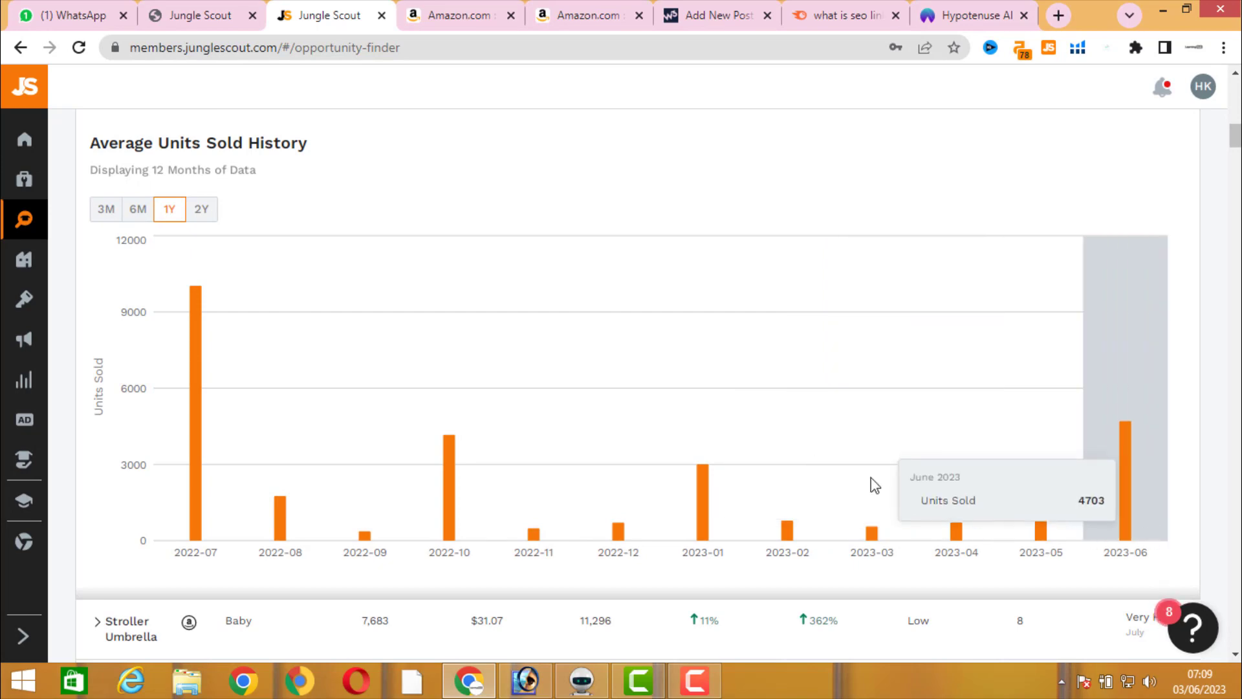
pyautogui.scroll(7, 841, 476)
pyautogui.scroll(-4, 511, 489)
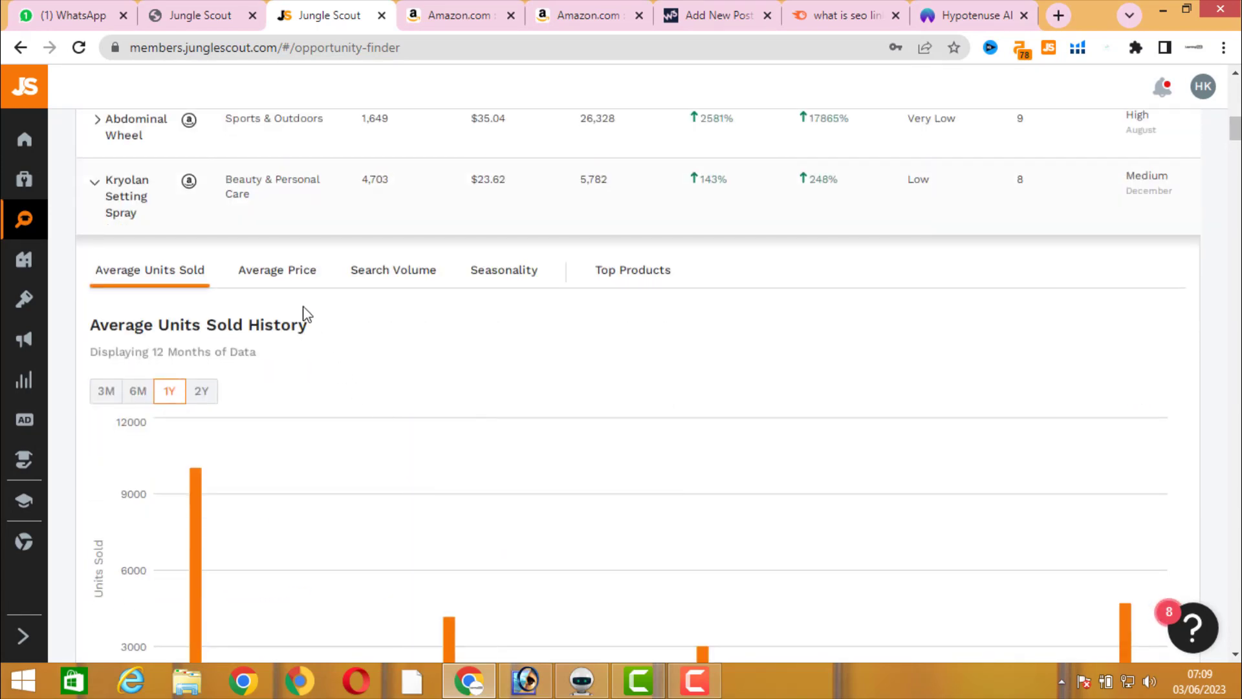
# Step: Examine the two-year average price history of the Kryolan Setting Spray niche
pyautogui.click(291, 272)
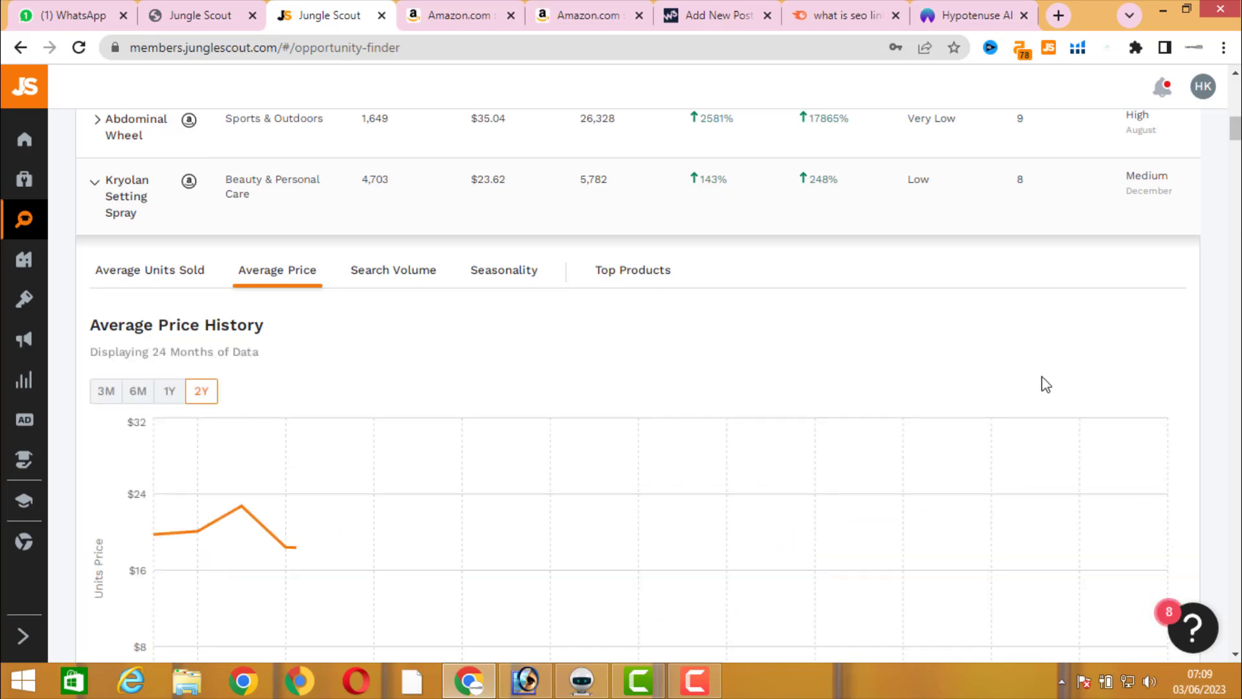
pyautogui.scroll(-1, 1044, 383)
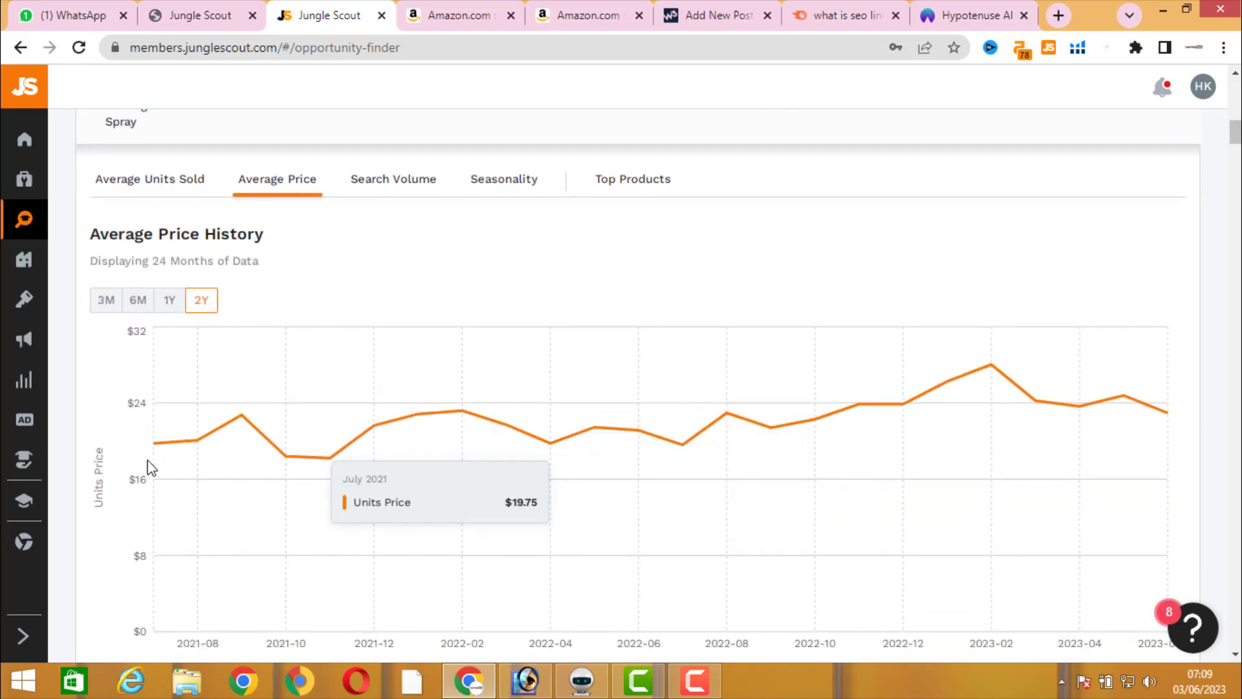
pyautogui.moveTo(167, 460)
pyautogui.moveTo(237, 440)
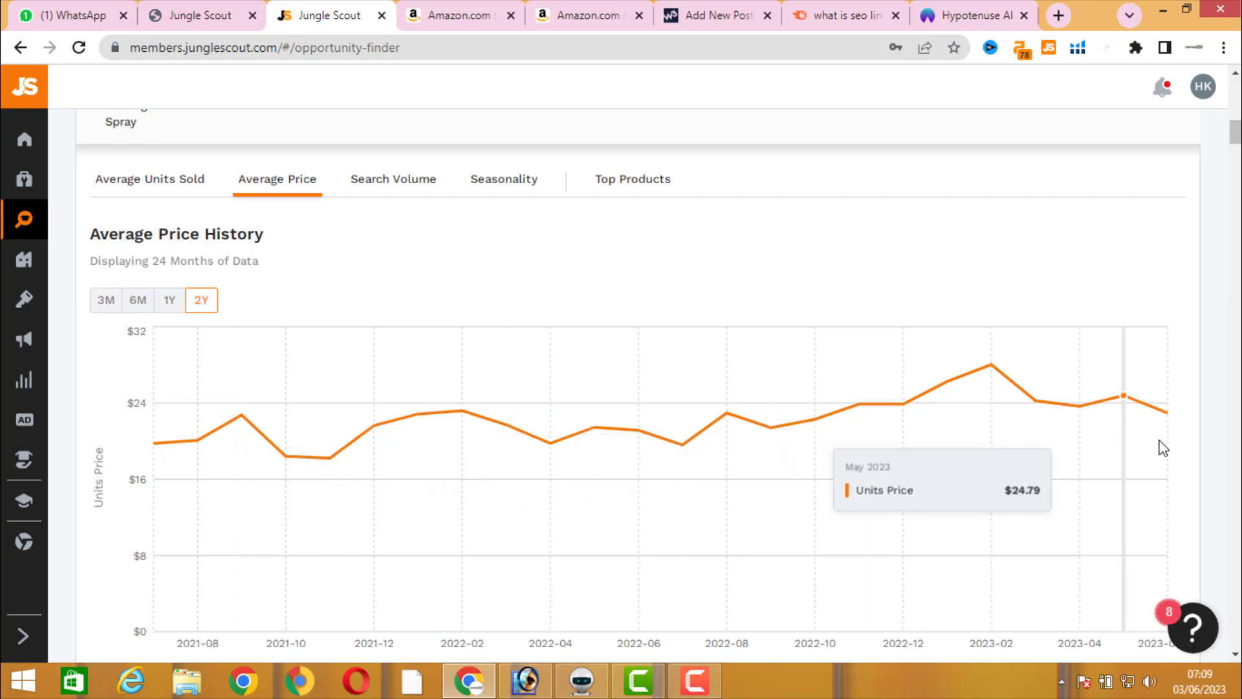
# Step: Examine the two-year search volume history and the seasonality history of the Kryolan Setting Spray niche
pyautogui.click(410, 185)
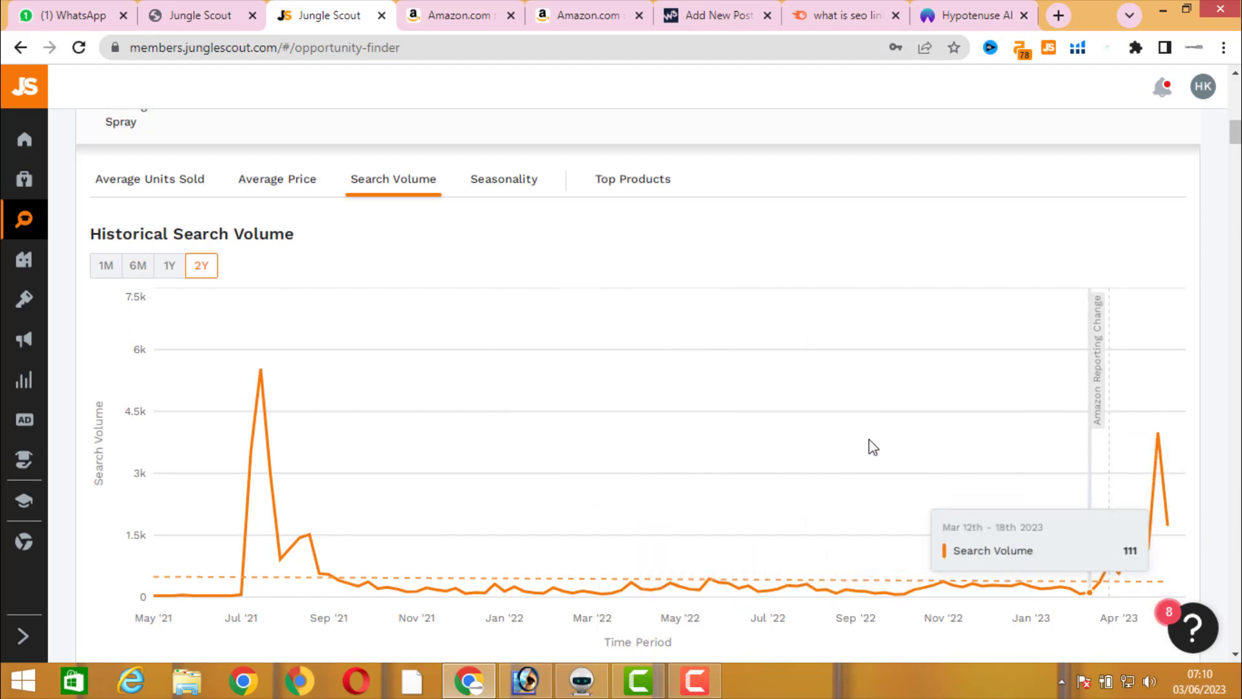
pyautogui.click(492, 185)
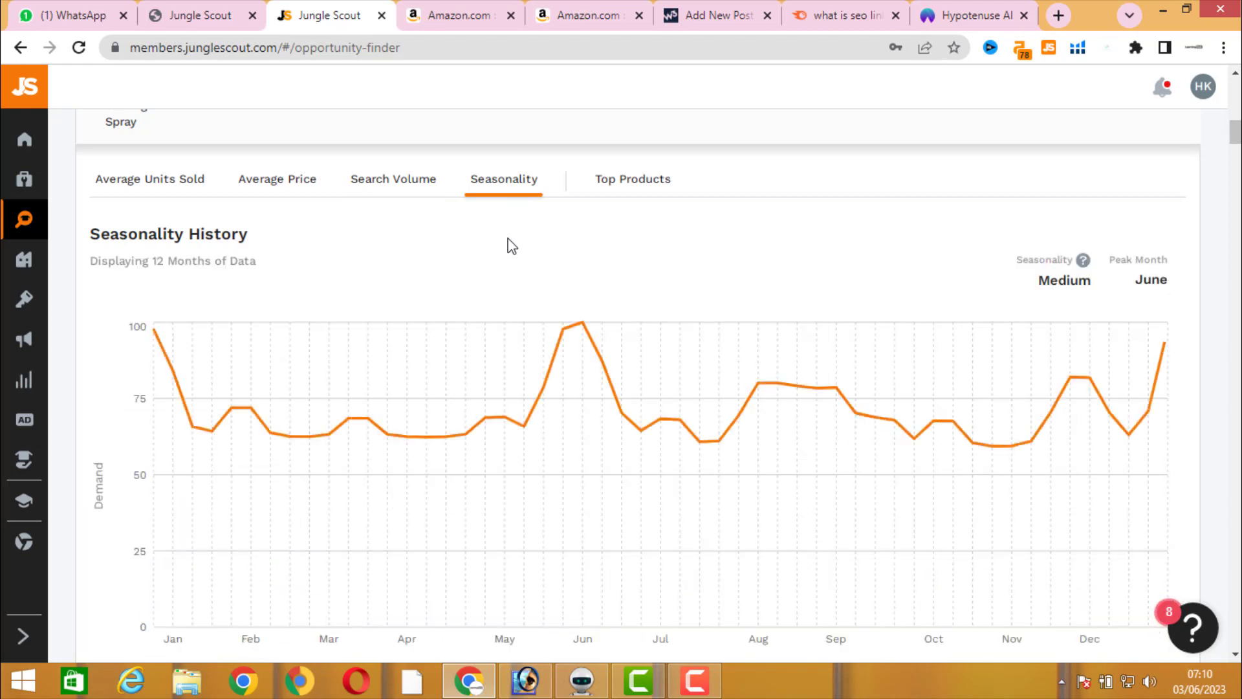
pyautogui.moveTo(203, 361)
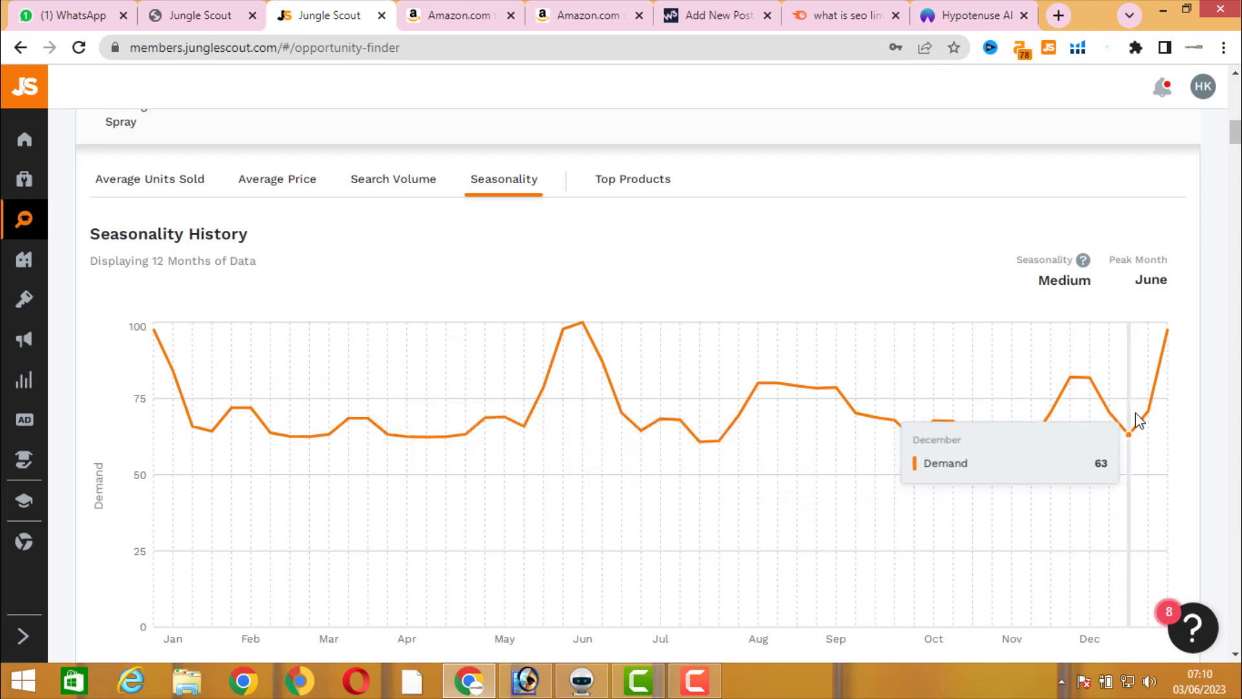
# Step: Try to view the niche's top products and log back in to the Opportunity Finder with the prefilled credentials
pyautogui.click(638, 209)
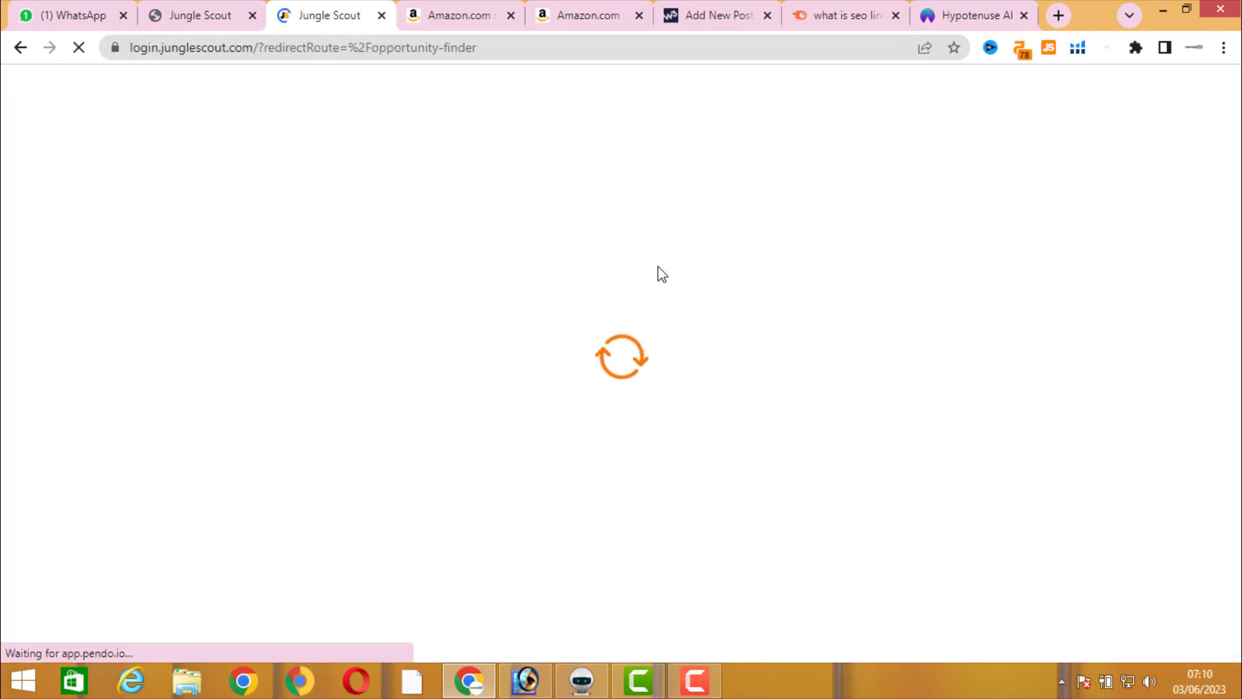
pyautogui.click(626, 471)
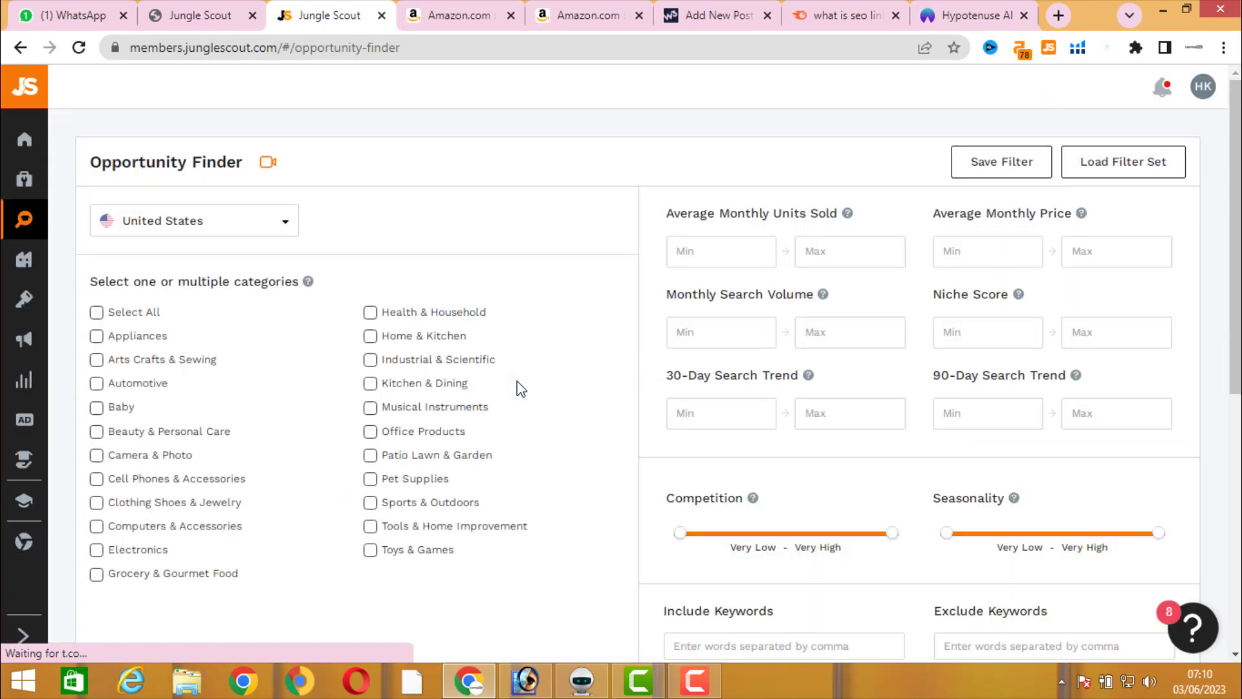
pyautogui.scroll(-5, 707, 426)
pyautogui.scroll(-2, 942, 425)
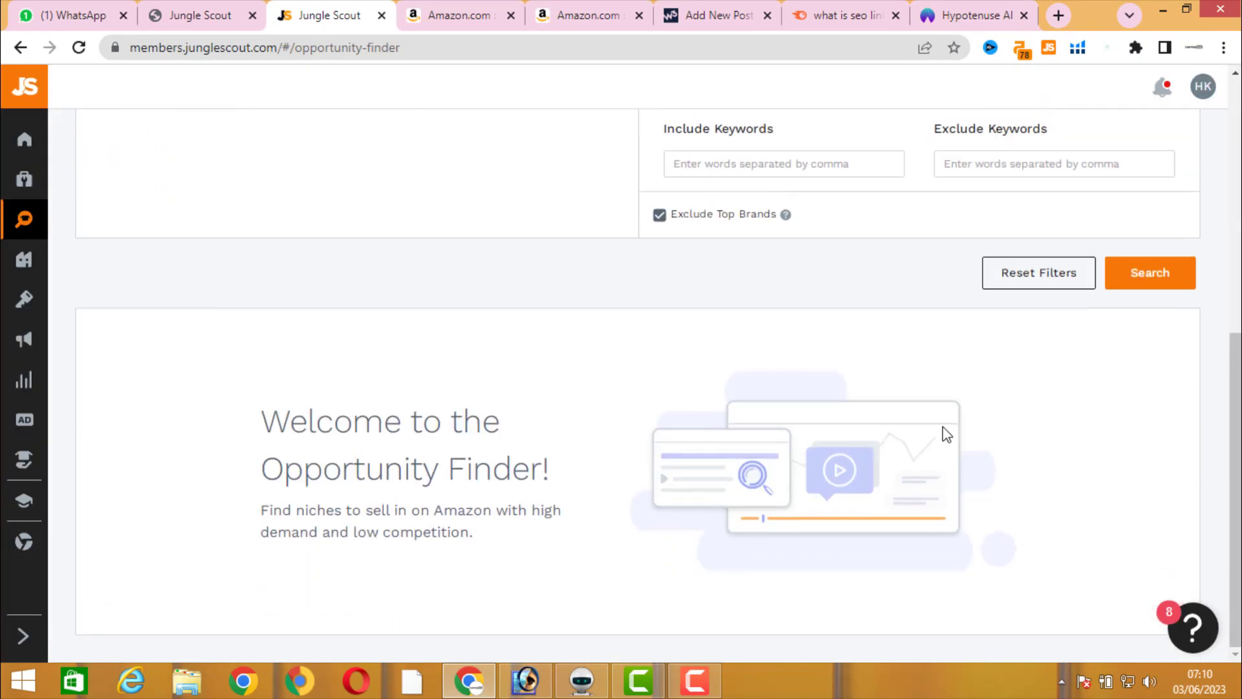
pyautogui.scroll(5, 938, 435)
pyautogui.scroll(2, 942, 438)
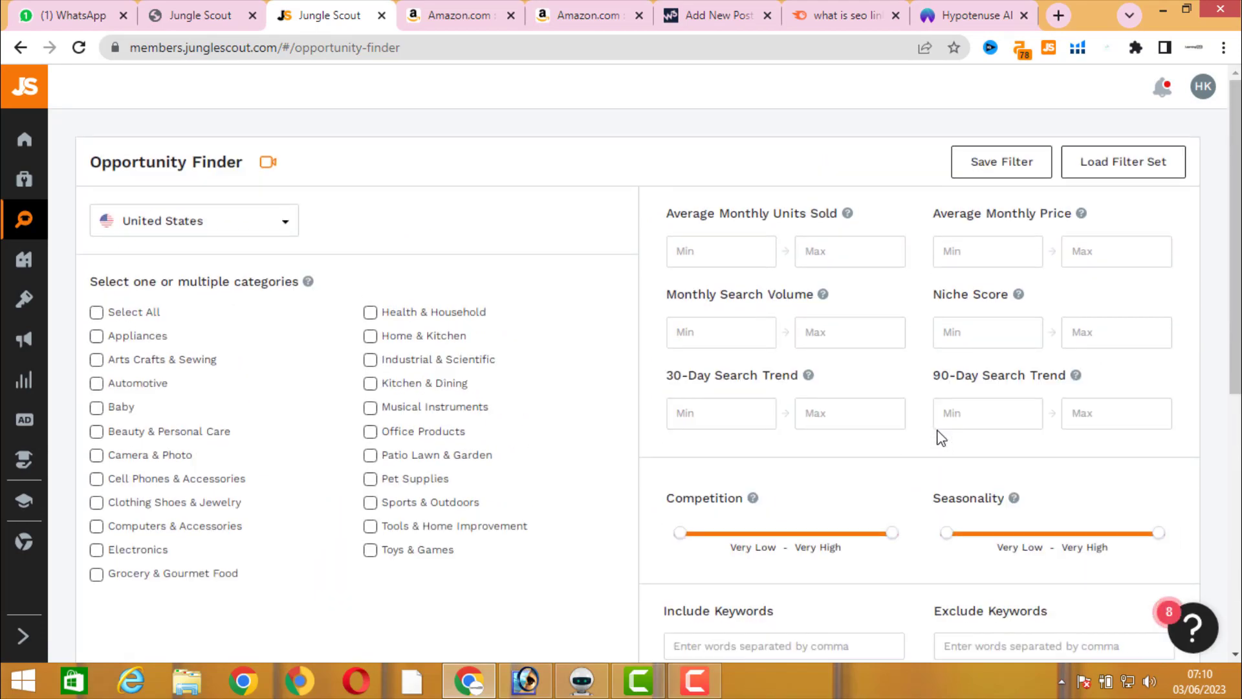
# Step: Check the two open Amazon result pages and close the one for nonyx nail fungus gel
pyautogui.click(548, 8)
pyautogui.scroll(-3, 881, 214)
pyautogui.scroll(10, 881, 213)
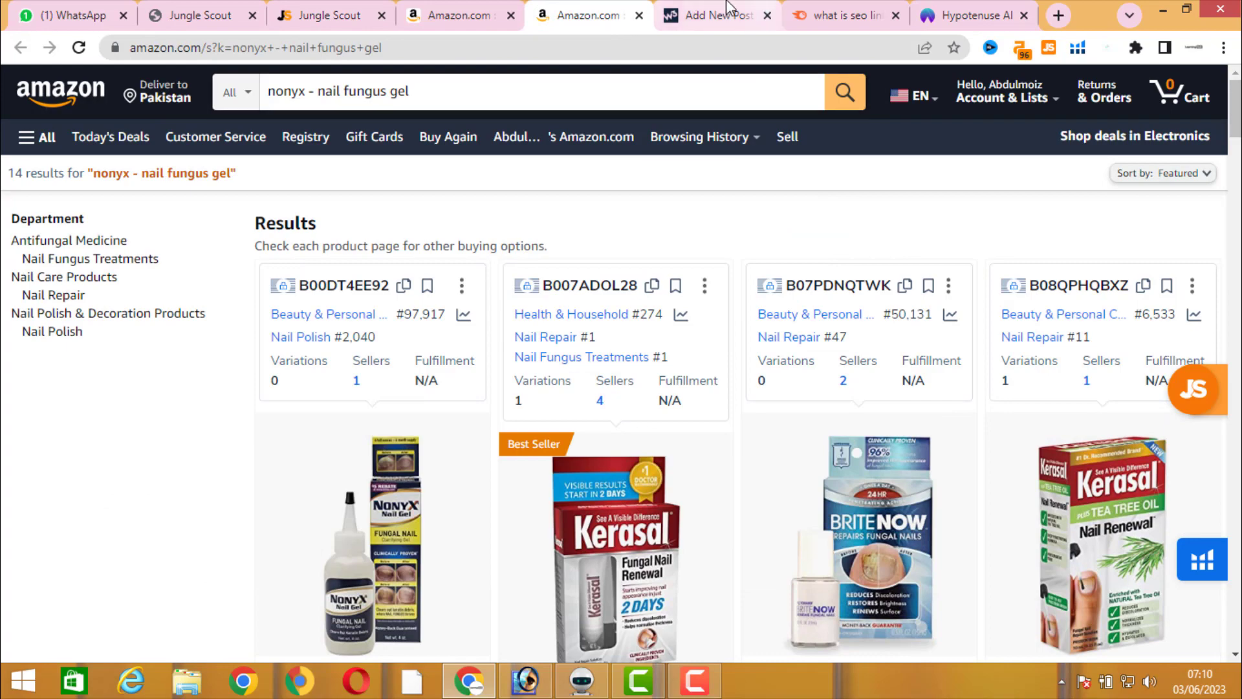
pyautogui.click(460, 15)
pyautogui.scroll(10, 654, 346)
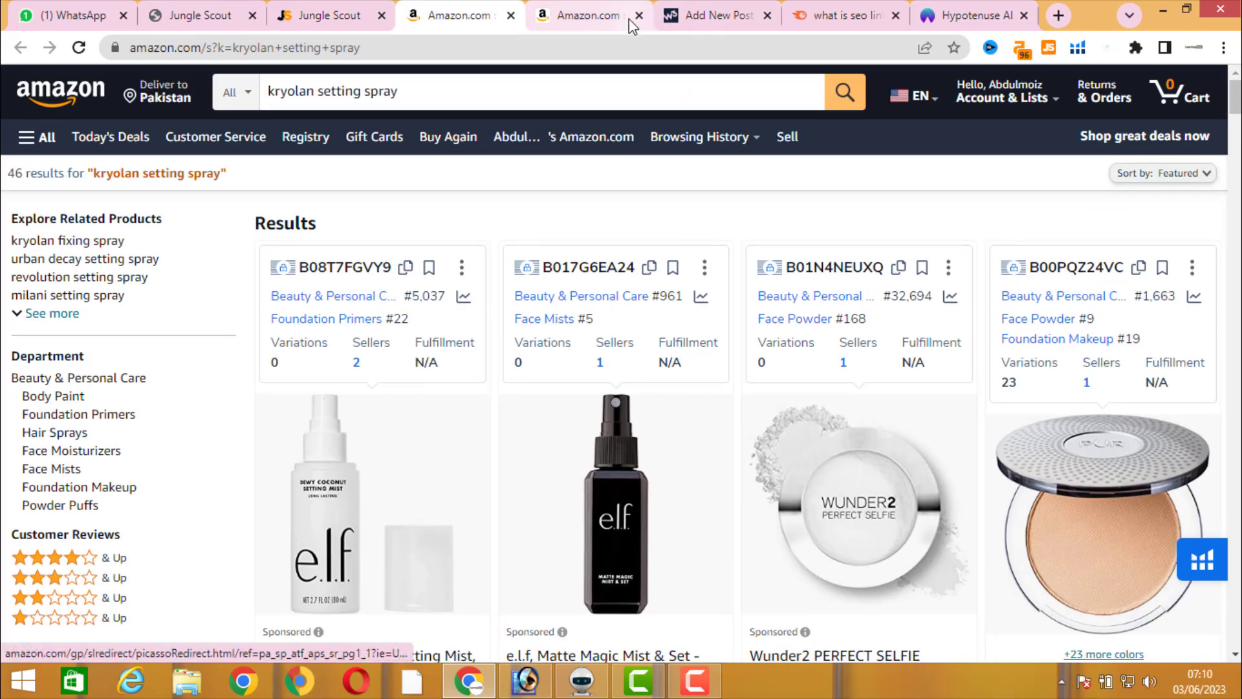
pyautogui.click(638, 15)
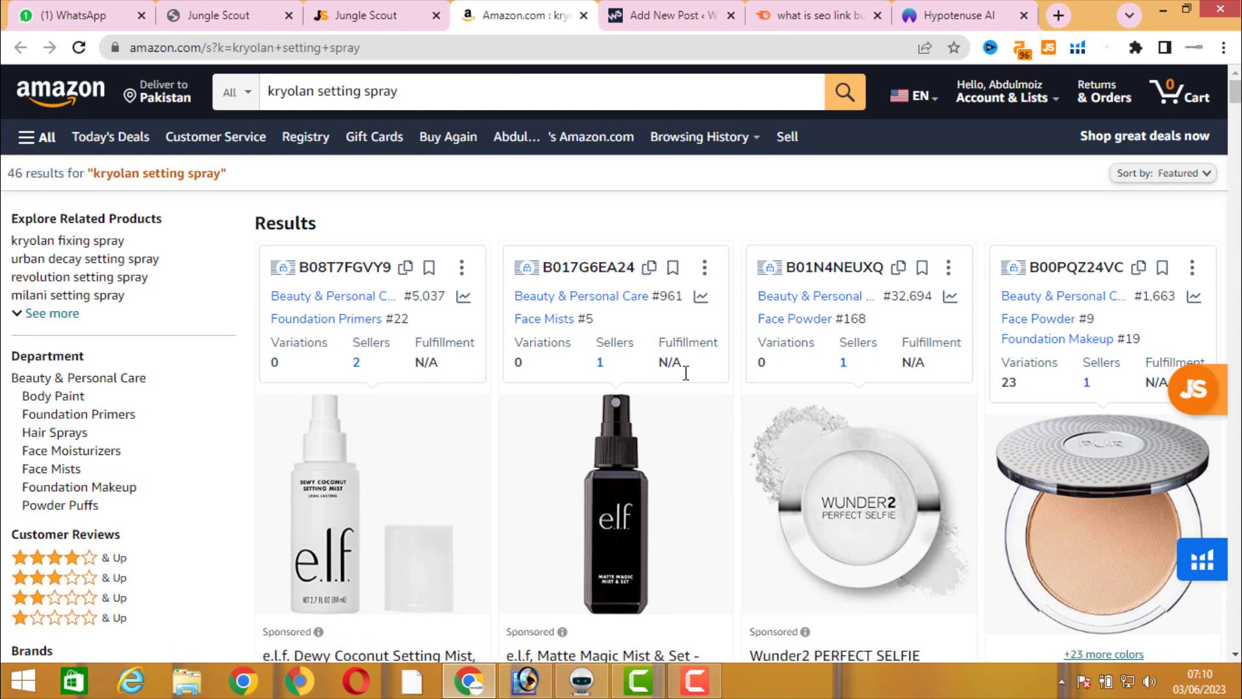
# Step: Close the page holding the shared login details and return to the Opportunity Finder
pyautogui.click(242, 5)
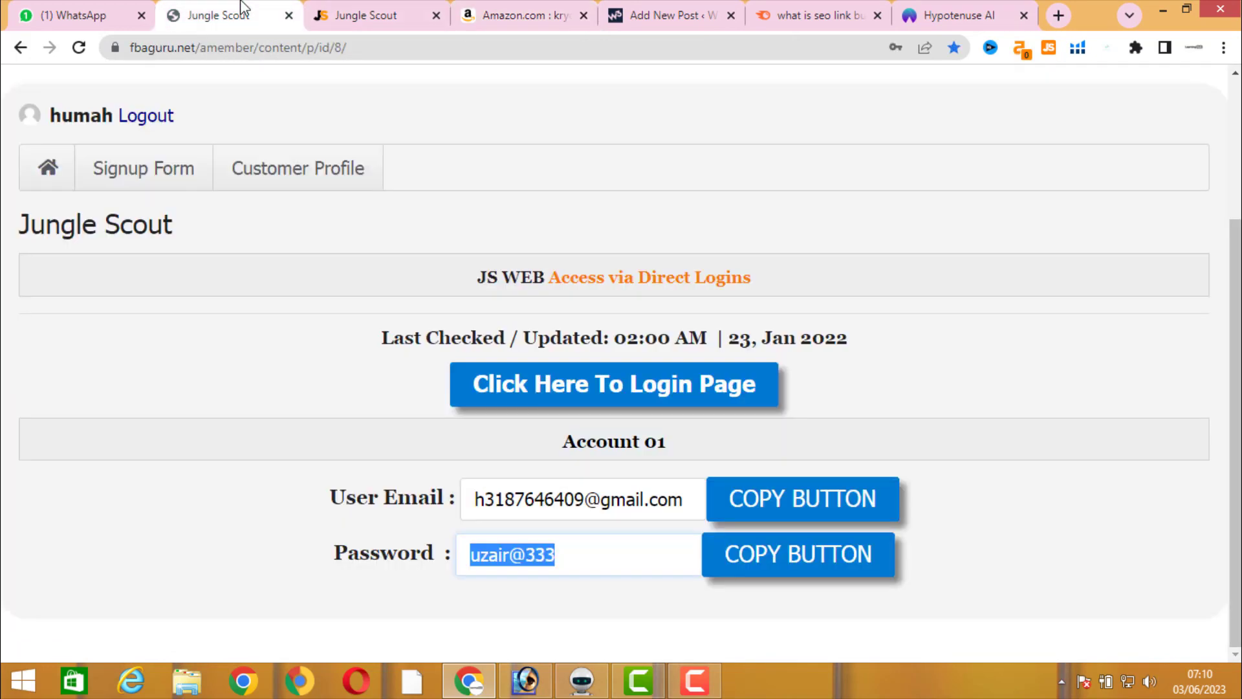
pyautogui.click(311, 16)
pyautogui.click(300, 19)
pyautogui.hotkey('ctrl', 'w')
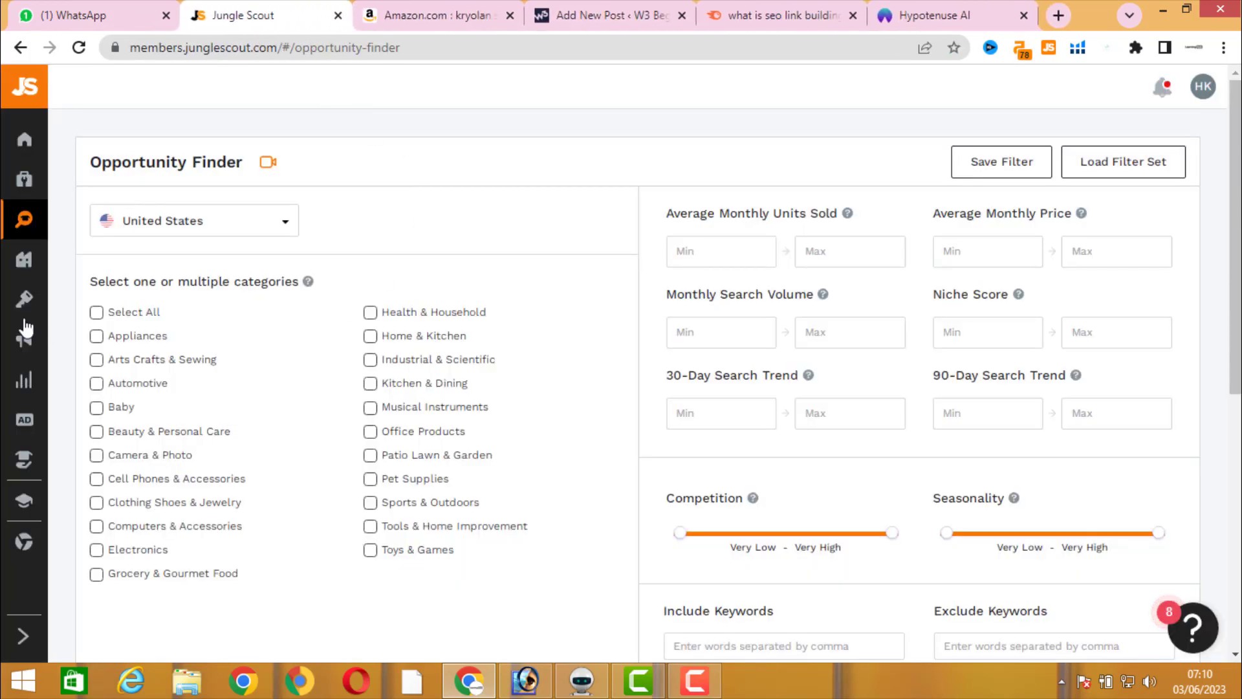
# Step: Open the Product Database under Product Research, logging in again with the prefilled credentials
pyautogui.moveTo(28, 247)
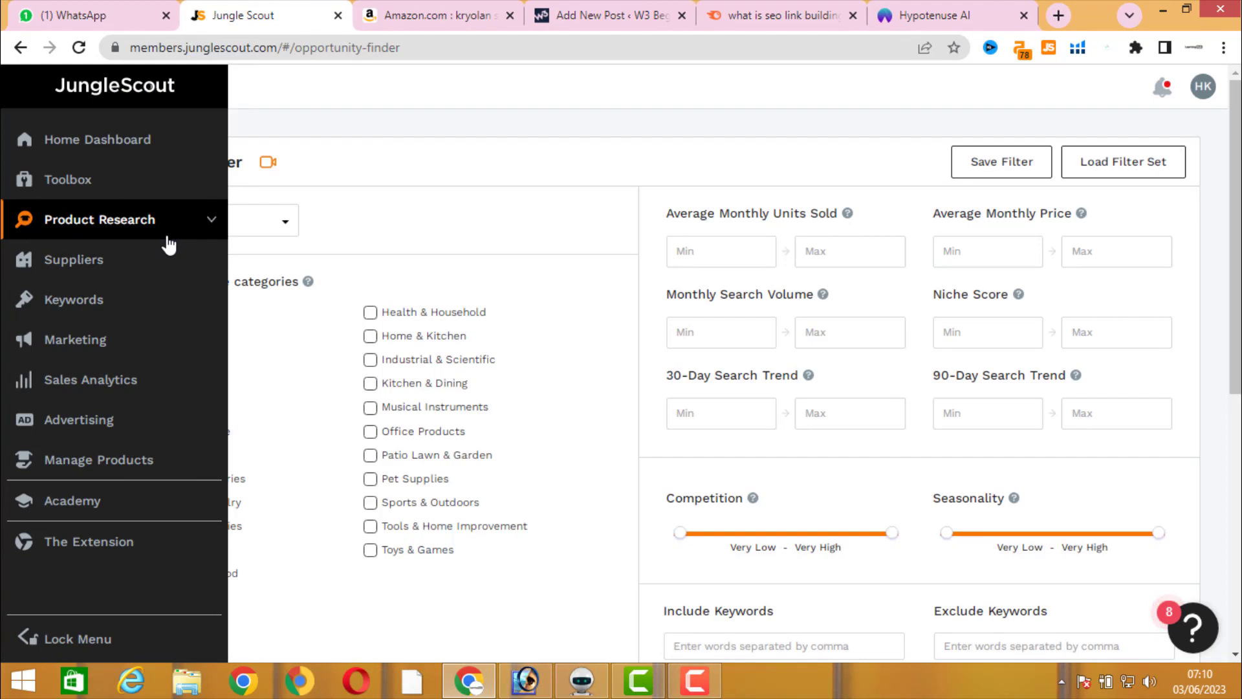
pyautogui.click(213, 220)
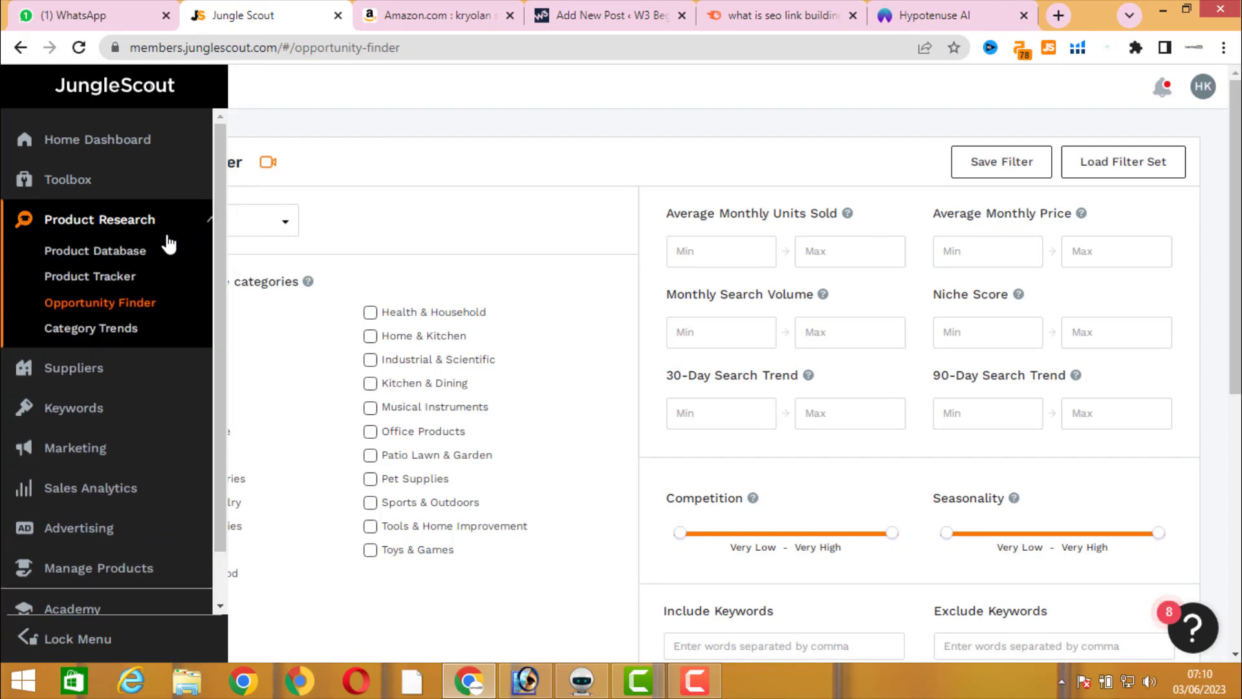
pyautogui.click(136, 254)
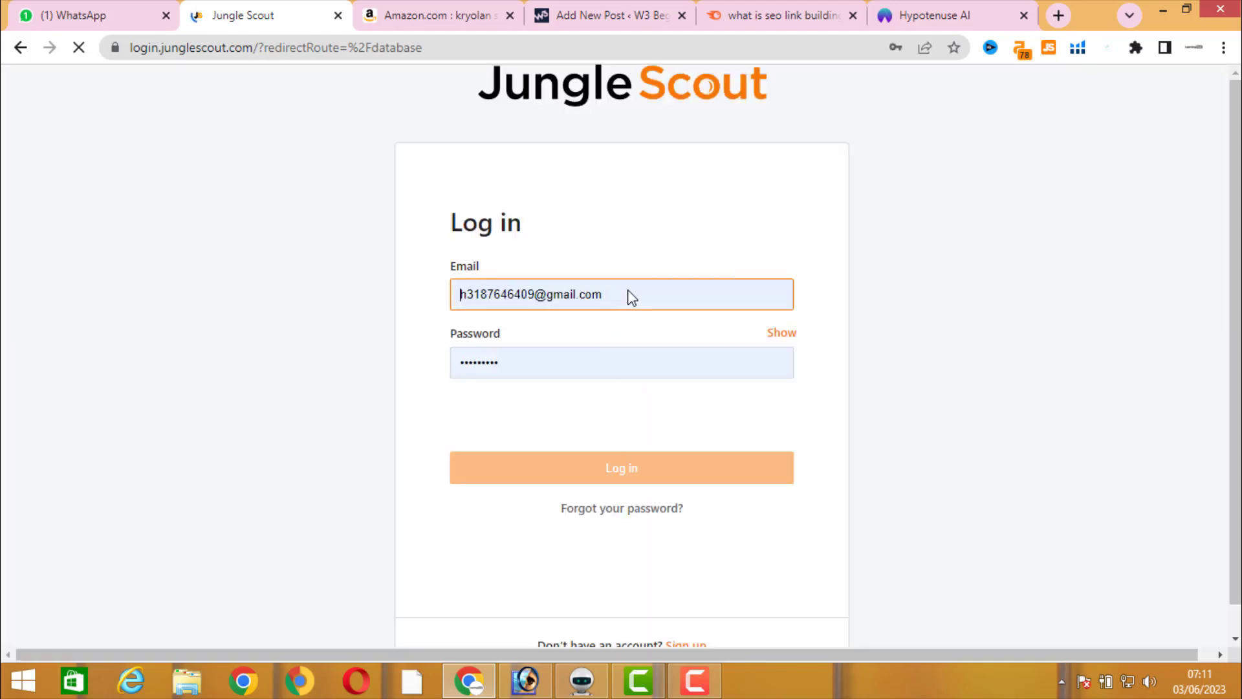
pyautogui.click(695, 485)
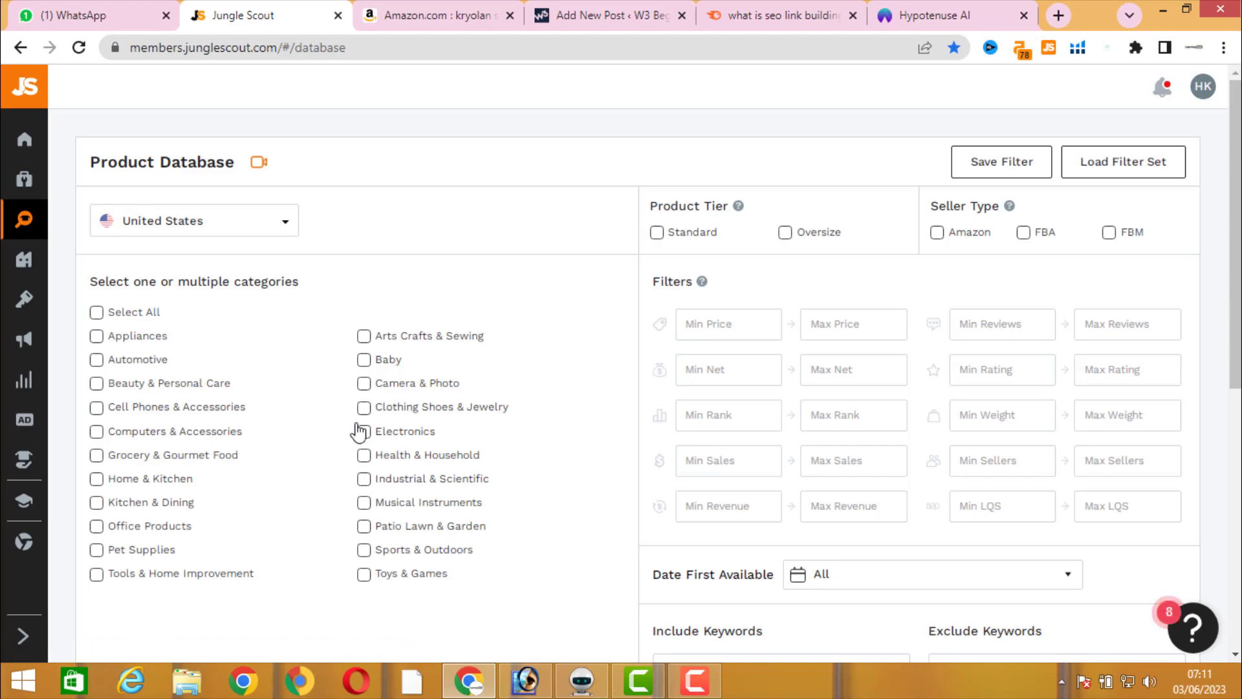
pyautogui.scroll(-2, 854, 336)
pyautogui.scroll(2, 589, 448)
# Step: Filter the Product Database by the Beauty & Personal Care category, Standard product tier and a price from 20 to 70
pyautogui.click(431, 18)
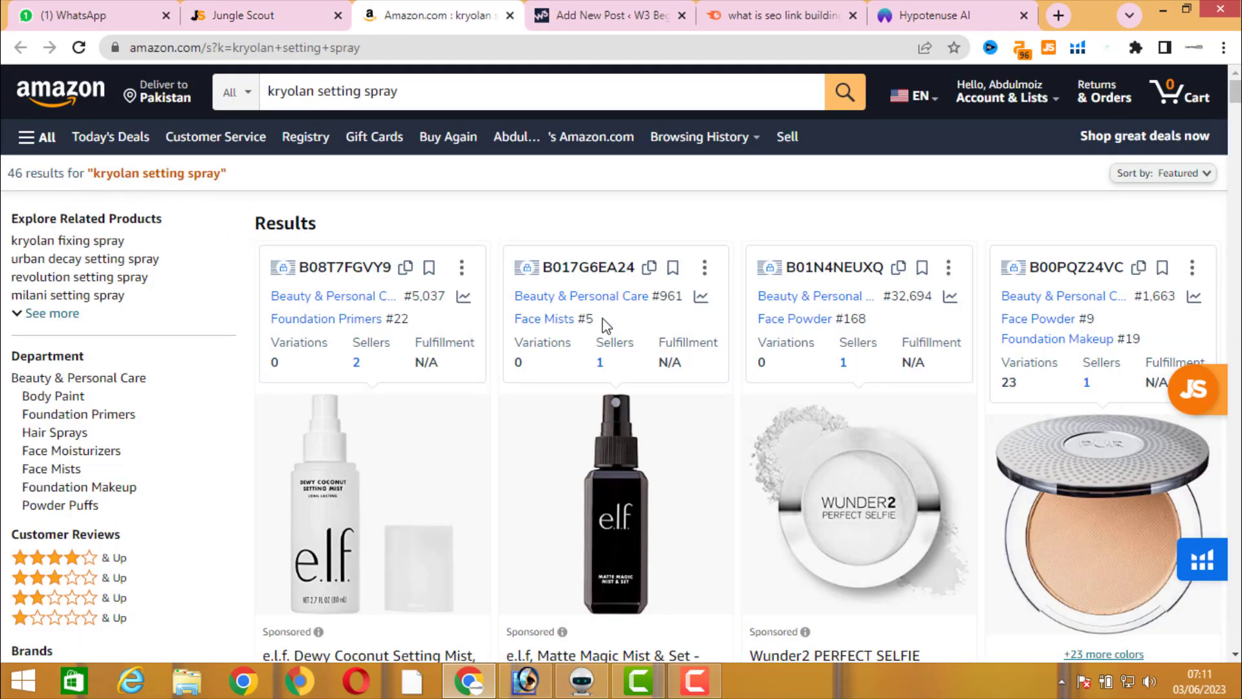
pyautogui.click(245, 14)
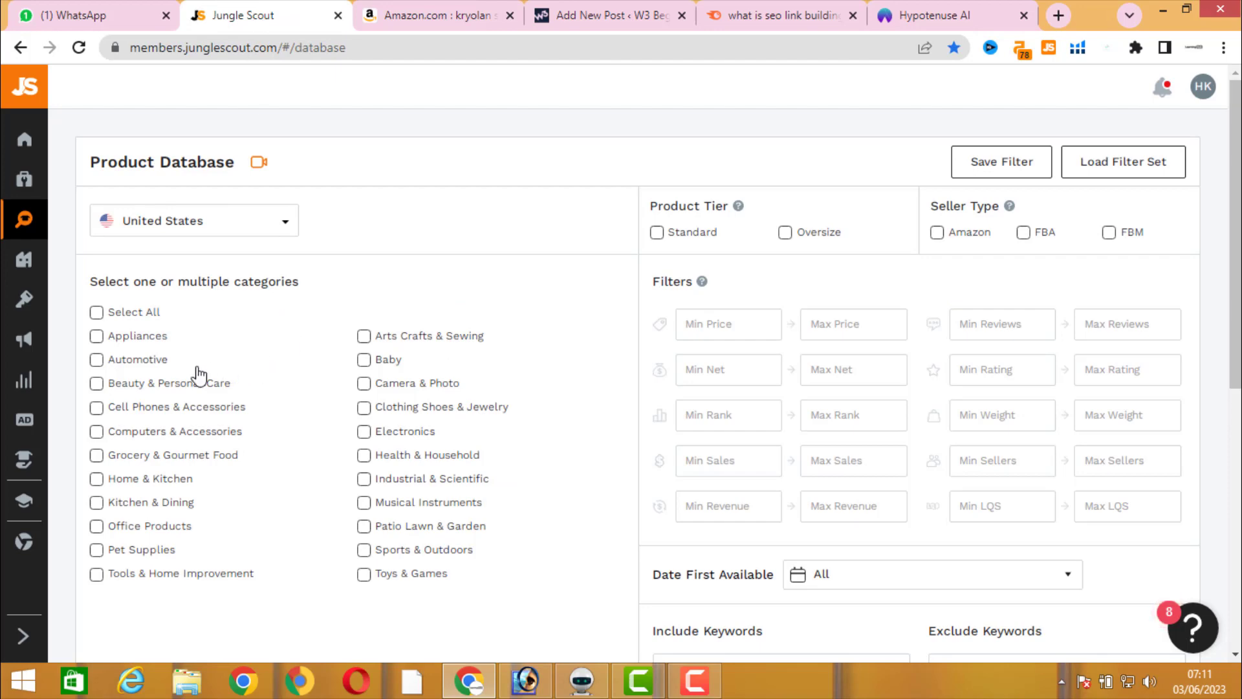
pyautogui.click(167, 384)
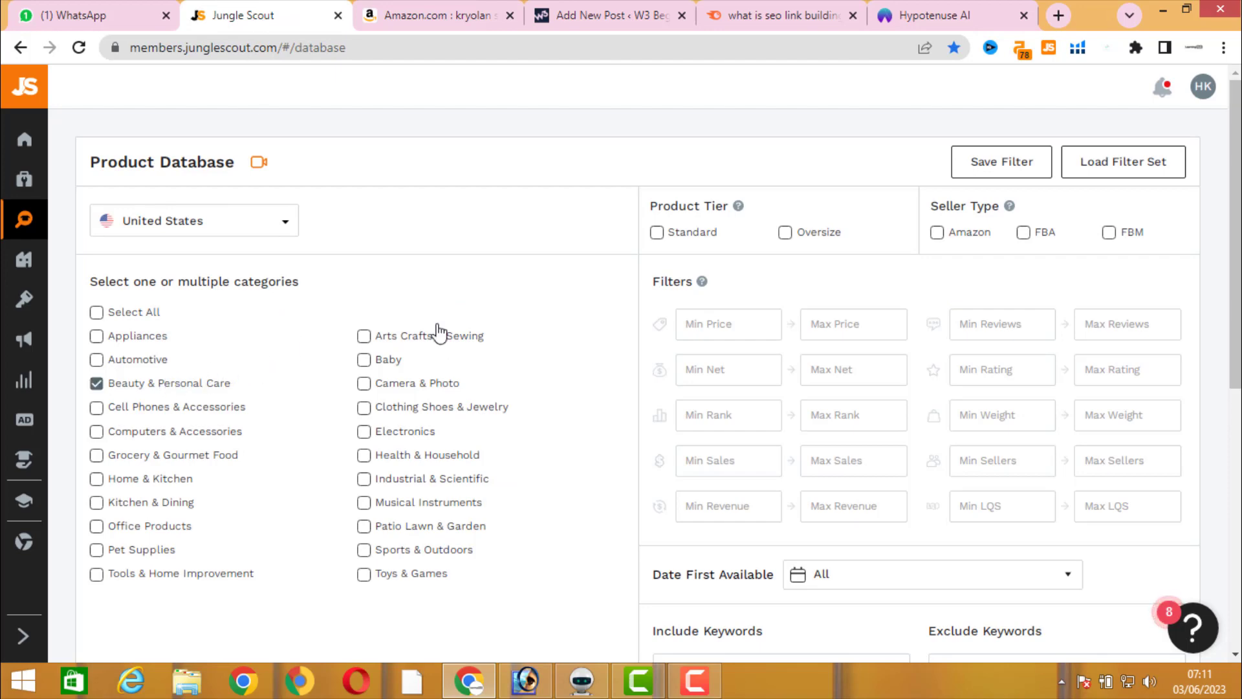
pyautogui.click(697, 234)
pyautogui.write('20')
pyautogui.click(828, 320)
pyautogui.write('70')
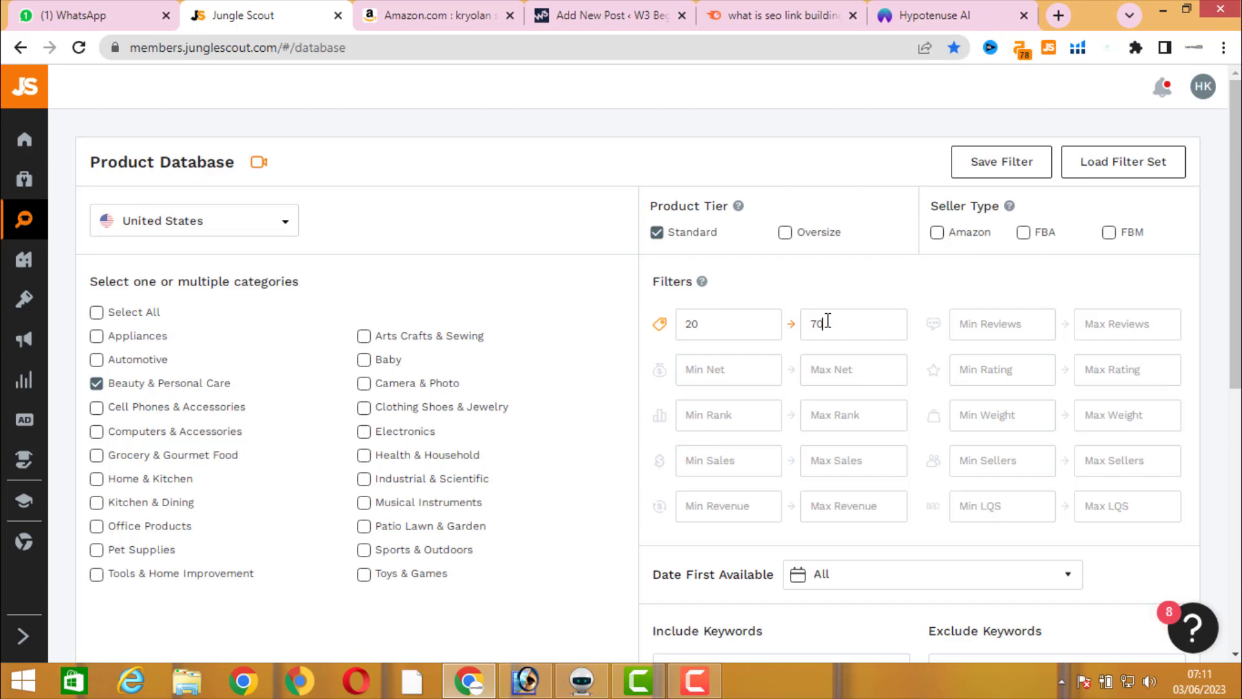
# Step: Restrict the seller type to FBA and set the minimum sales to 300 and the minimum sellers to 4
pyautogui.click(1024, 232)
pyautogui.click(739, 462)
pyautogui.write('300')
pyautogui.click(983, 461)
pyautogui.write('4')
# Step: Limit Date First Available to the last 90 days and exclude top brands
pyautogui.scroll(-4, 1090, 310)
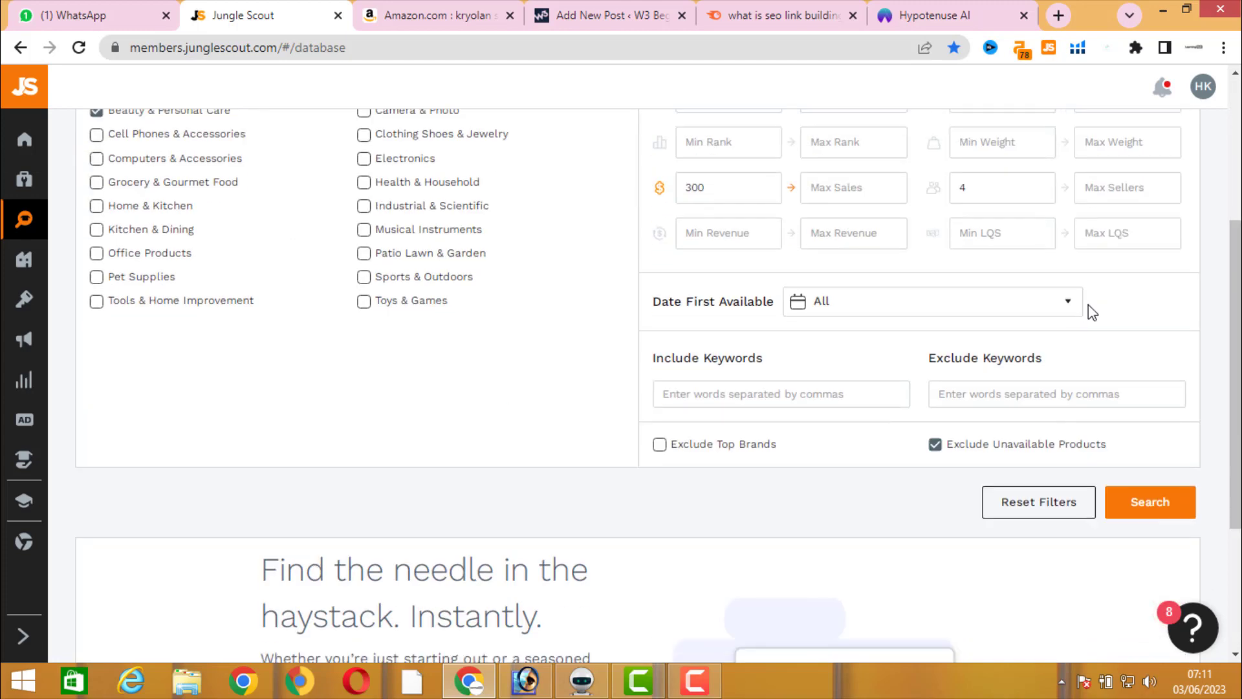
pyautogui.click(1018, 311)
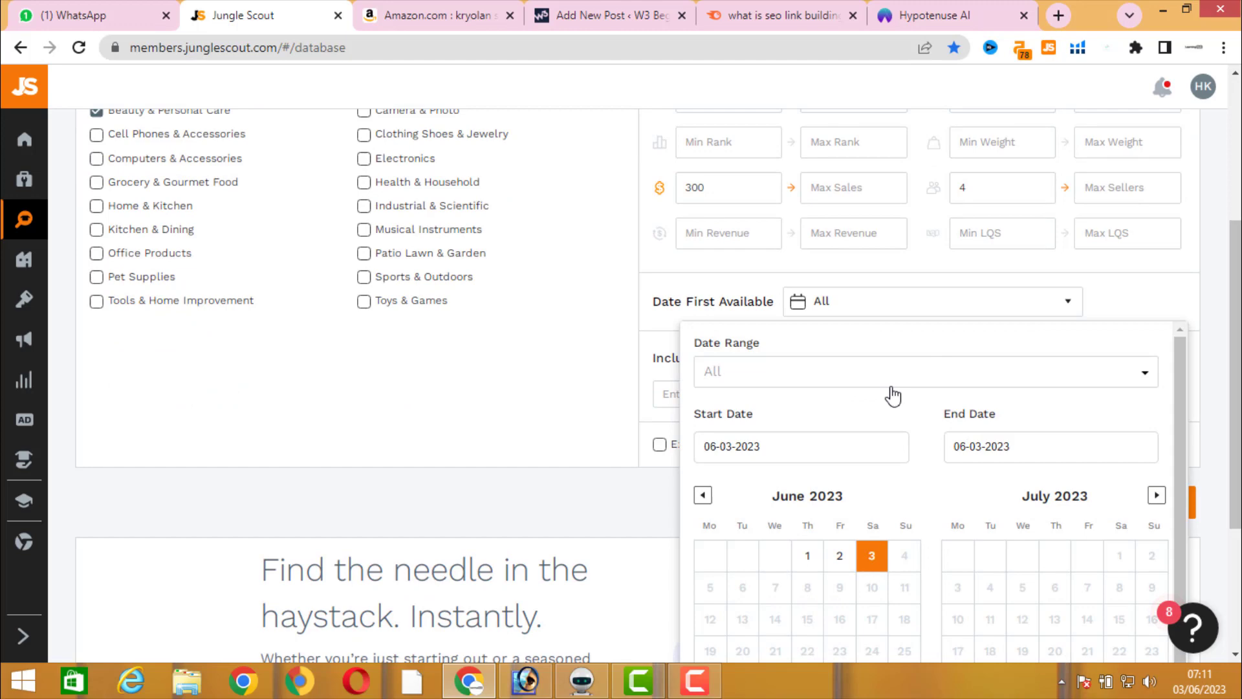
pyautogui.click(770, 380)
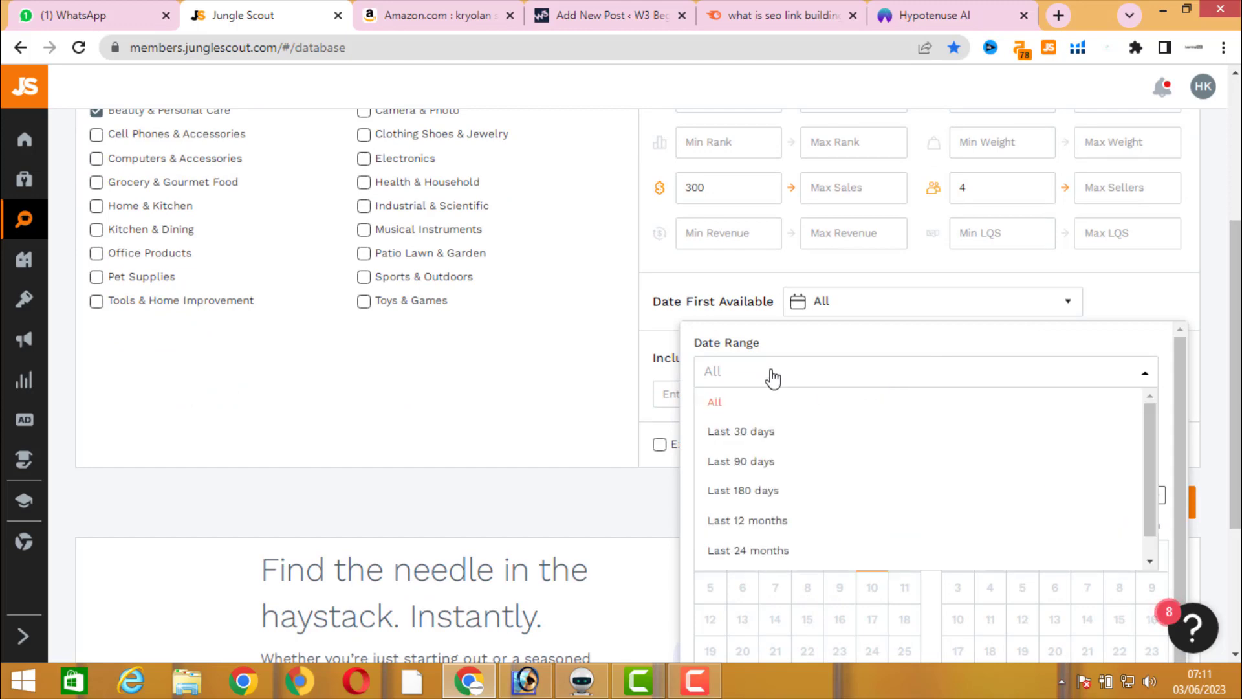
pyautogui.click(800, 464)
pyautogui.scroll(-4, 1111, 579)
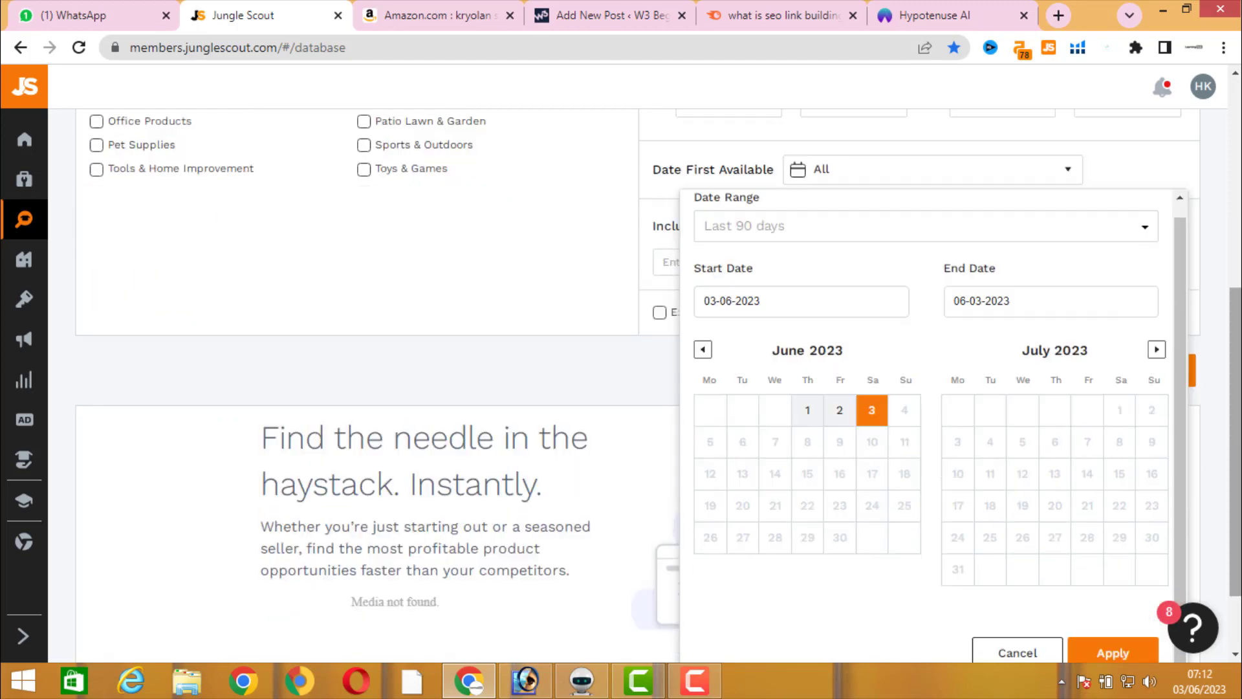
pyautogui.click(1129, 550)
pyautogui.scroll(4, 1023, 386)
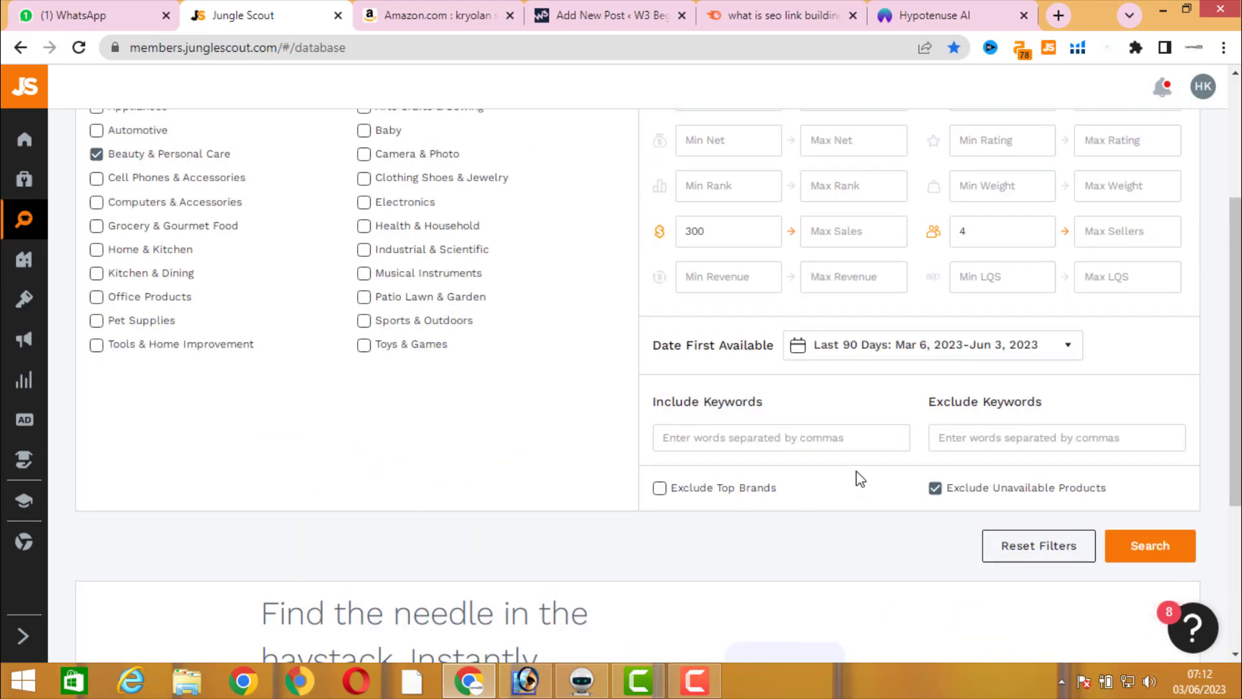
pyautogui.click(722, 497)
# Step: Copy the search term "kryolan setting spray" from Amazon into the Product Database's included keywords
pyautogui.click(414, 14)
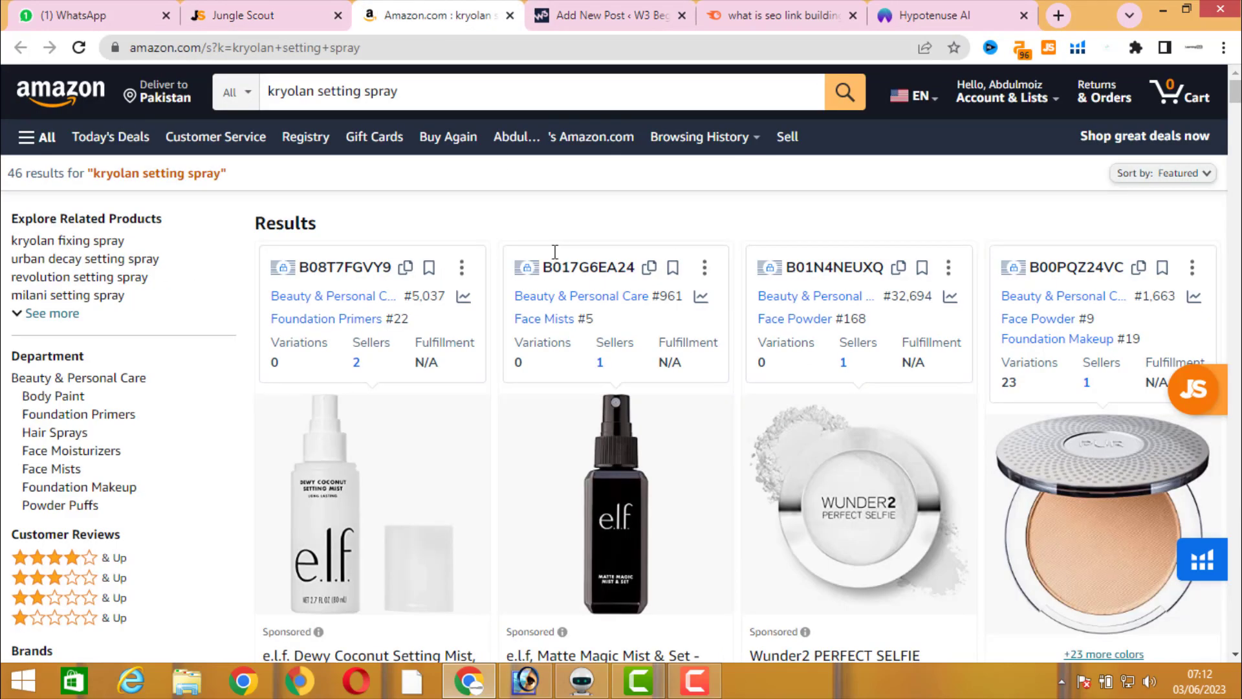
pyautogui.click(334, 102)
pyautogui.tripleClick(338, 86)
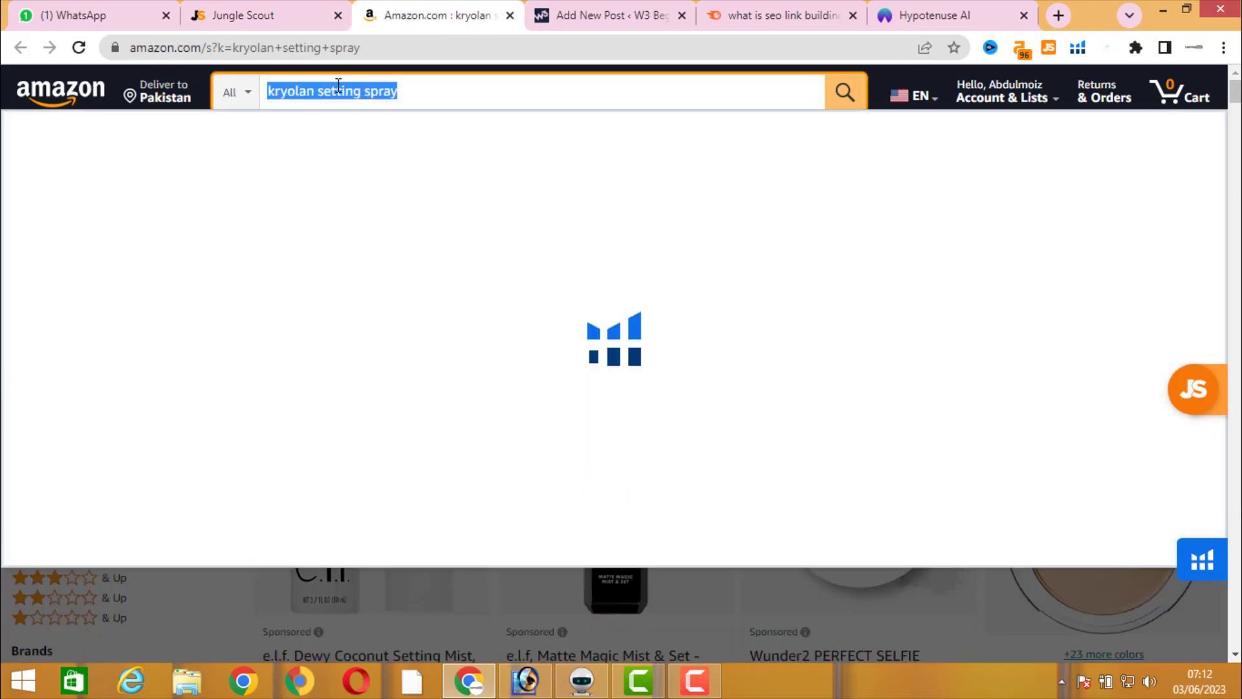
pyautogui.rightClick(338, 87)
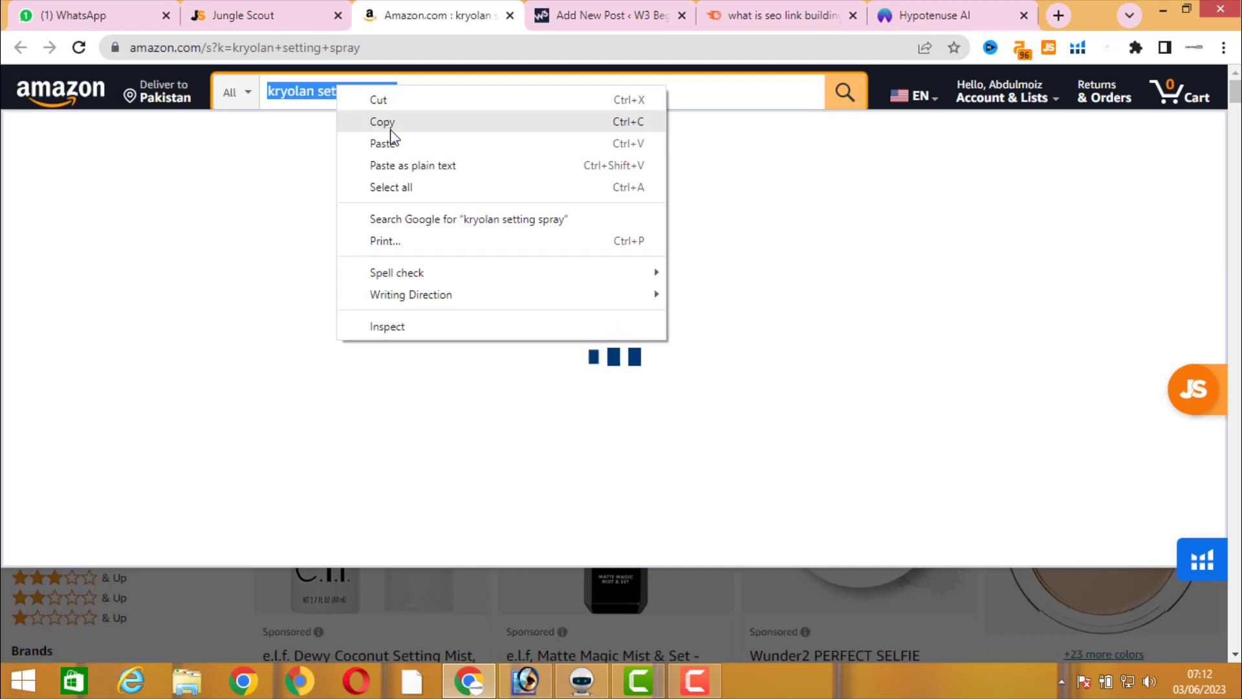
pyautogui.click(382, 122)
pyautogui.click(265, 15)
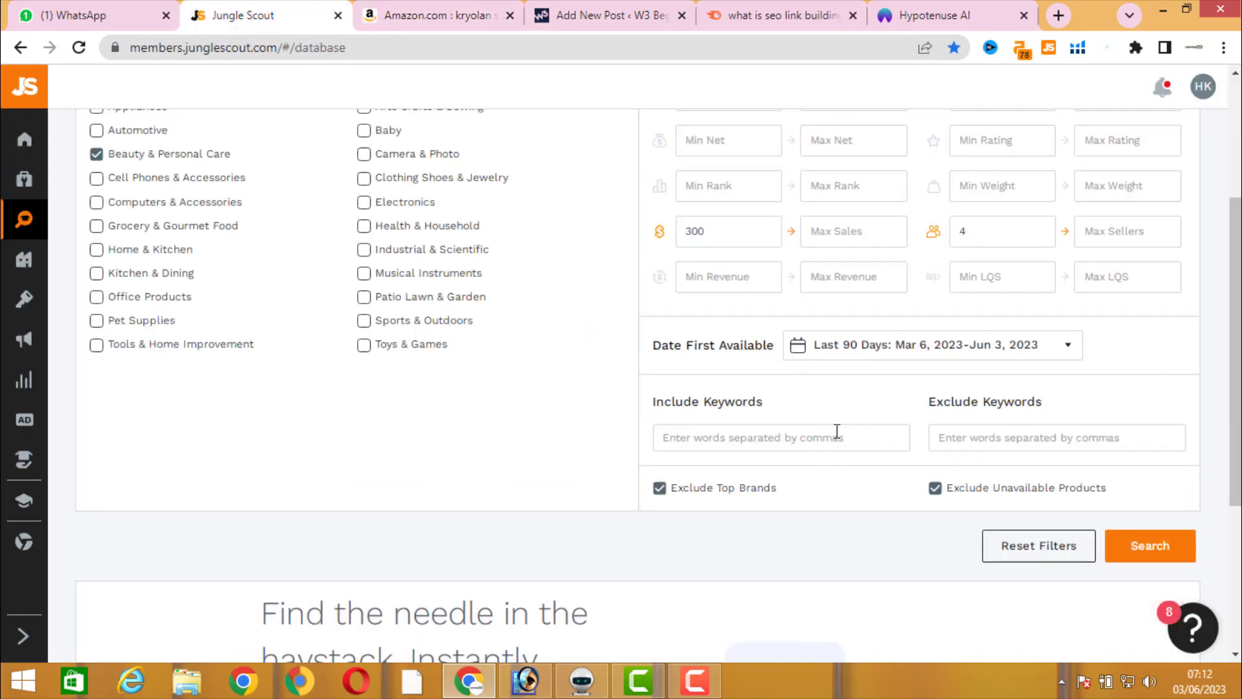
pyautogui.hotkey('ctrl', 'v')
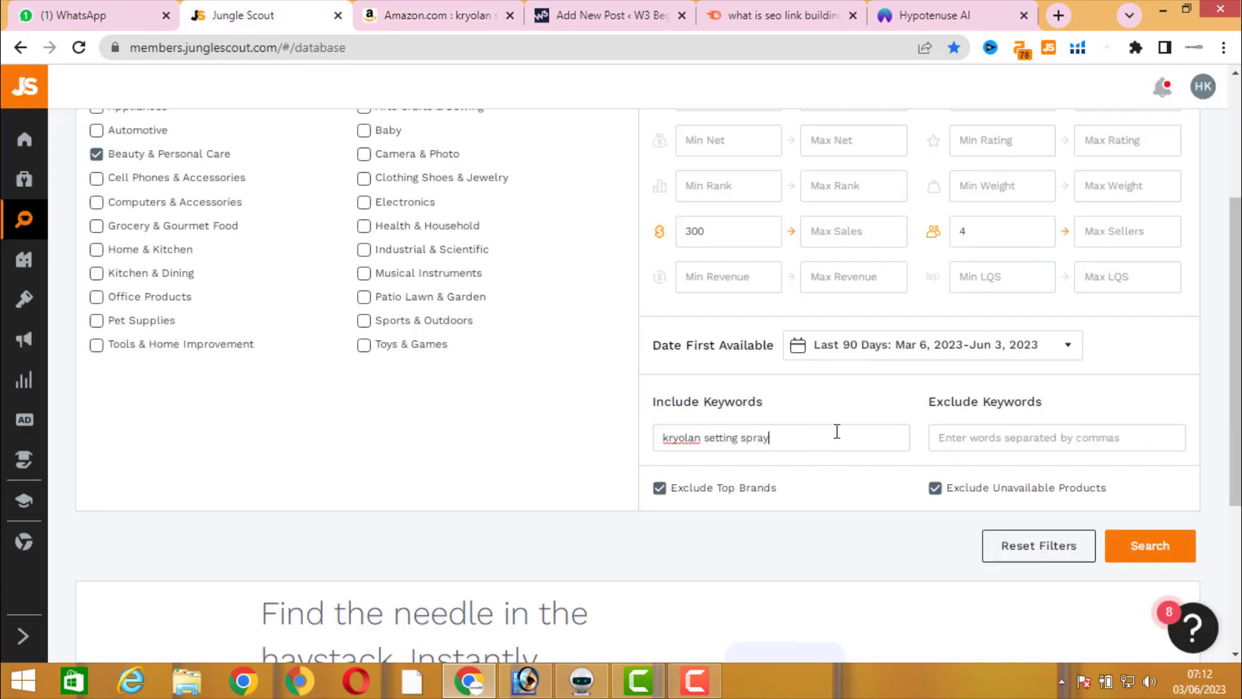
# Step: Try to run the filtered product search and log back in to the Product Database with the prefilled credentials
pyautogui.click(1192, 545)
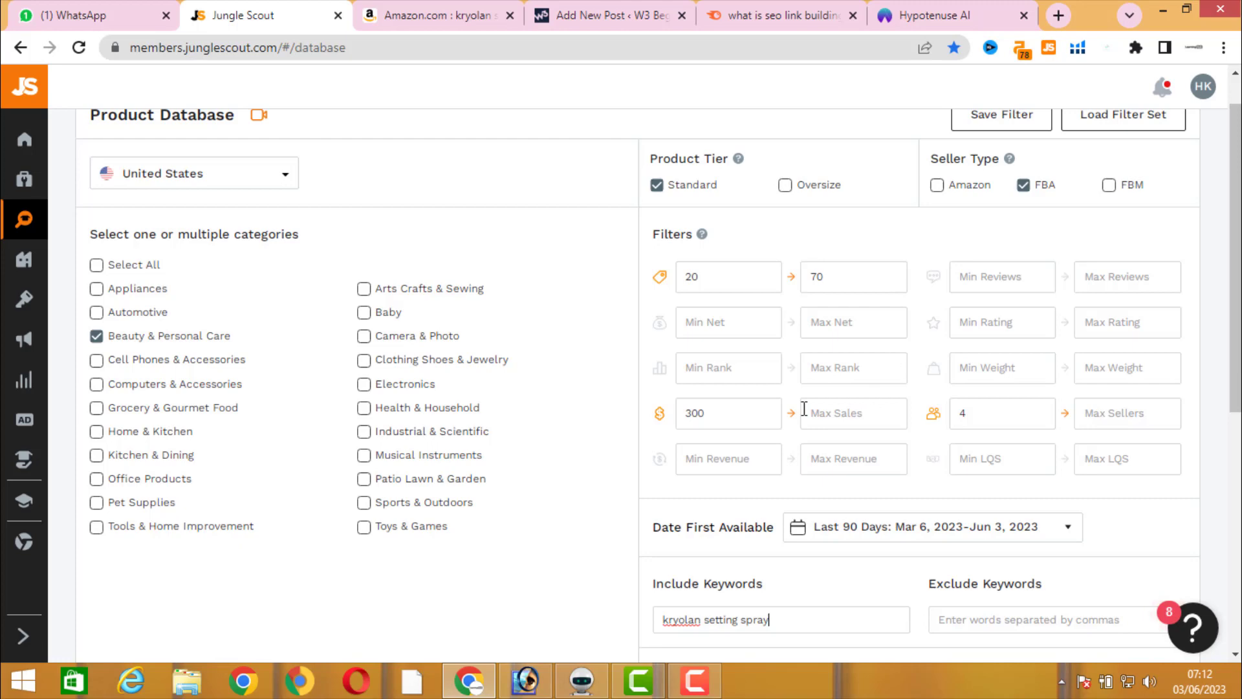
pyautogui.moveTo(757, 414); pyautogui.dragTo(646, 424)
pyautogui.scroll(-4, 1232, 530)
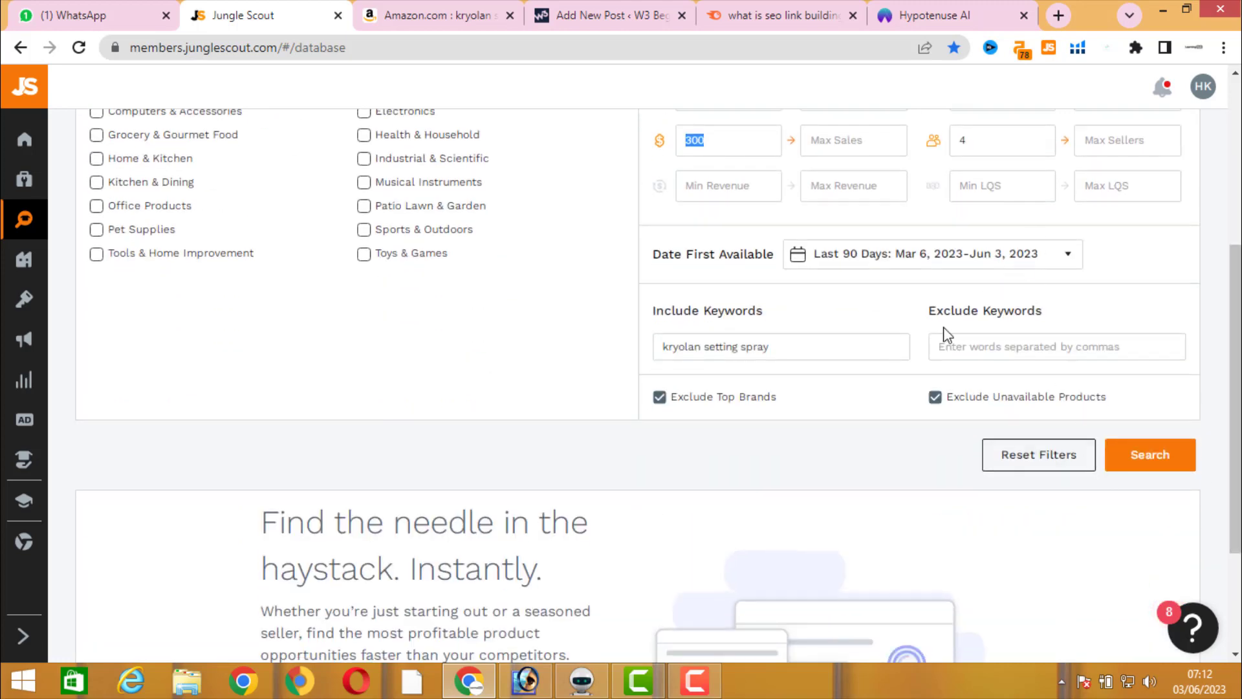
pyautogui.click(1145, 454)
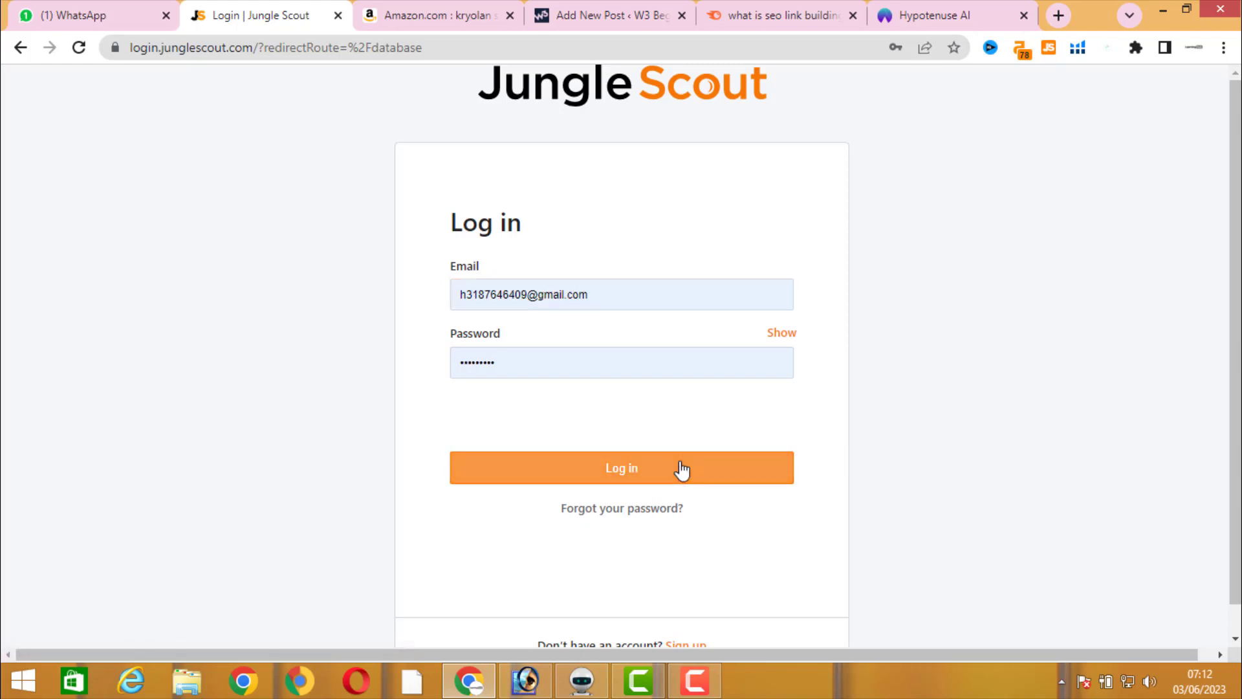
pyautogui.click(683, 467)
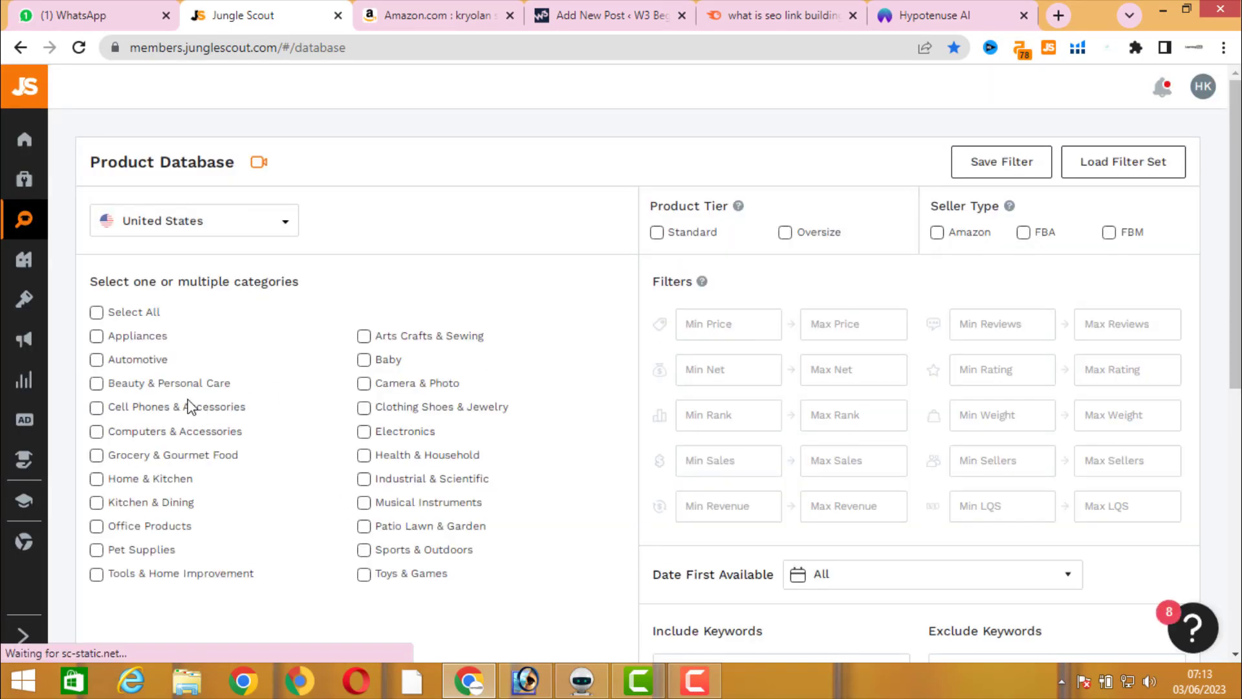
# Step: Filter the Product Database to standard-tier Beauty & Personal Care products priced from 20 to 70 and sold through FBA
pyautogui.click(97, 384)
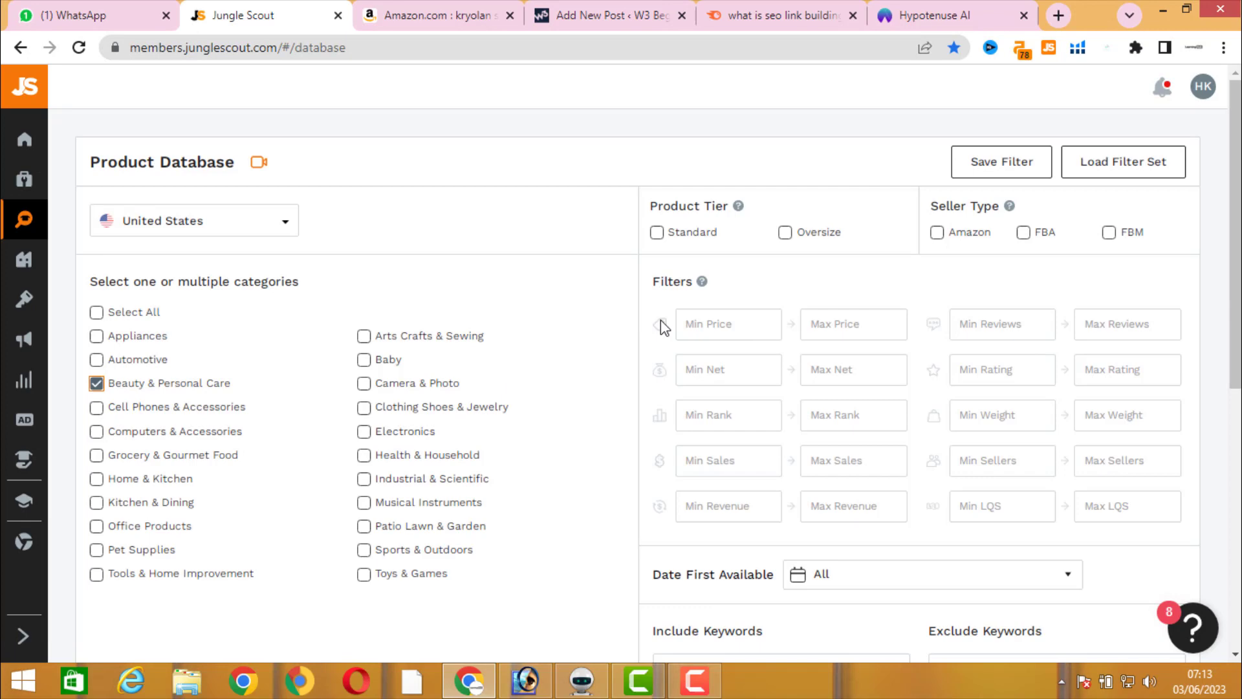
pyautogui.click(700, 235)
pyautogui.click(722, 334)
pyautogui.write('20')
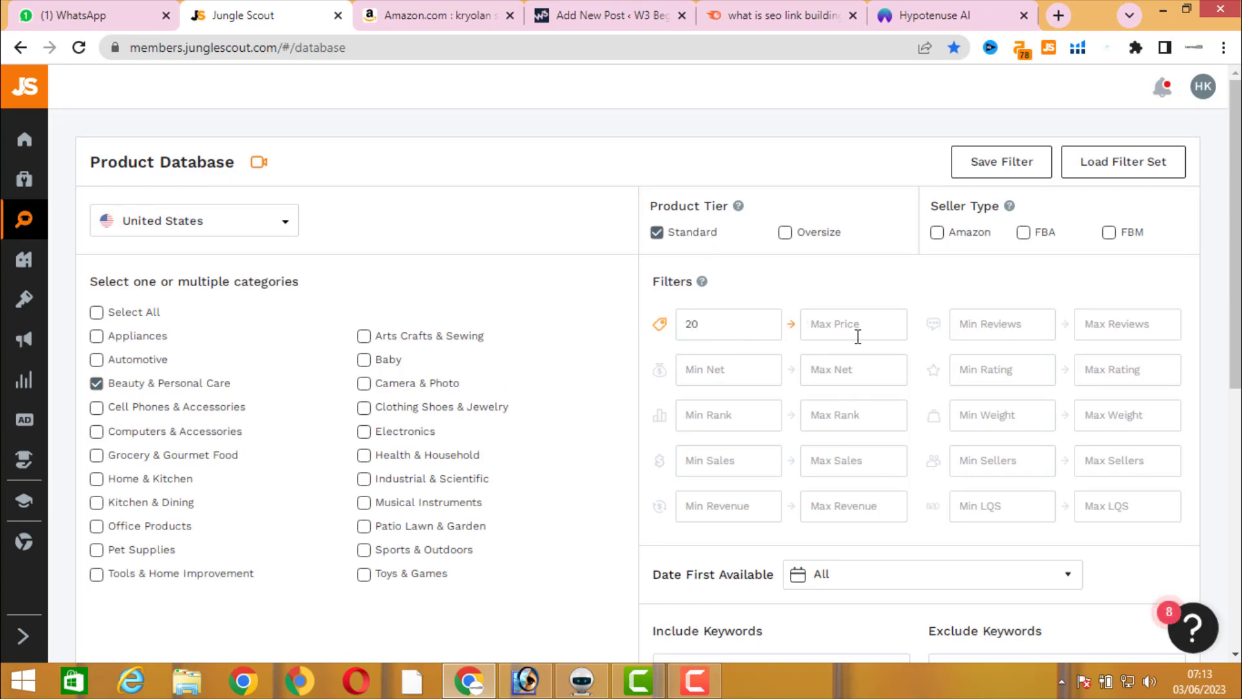
pyautogui.click(858, 336)
pyautogui.write('70')
pyautogui.click(1042, 241)
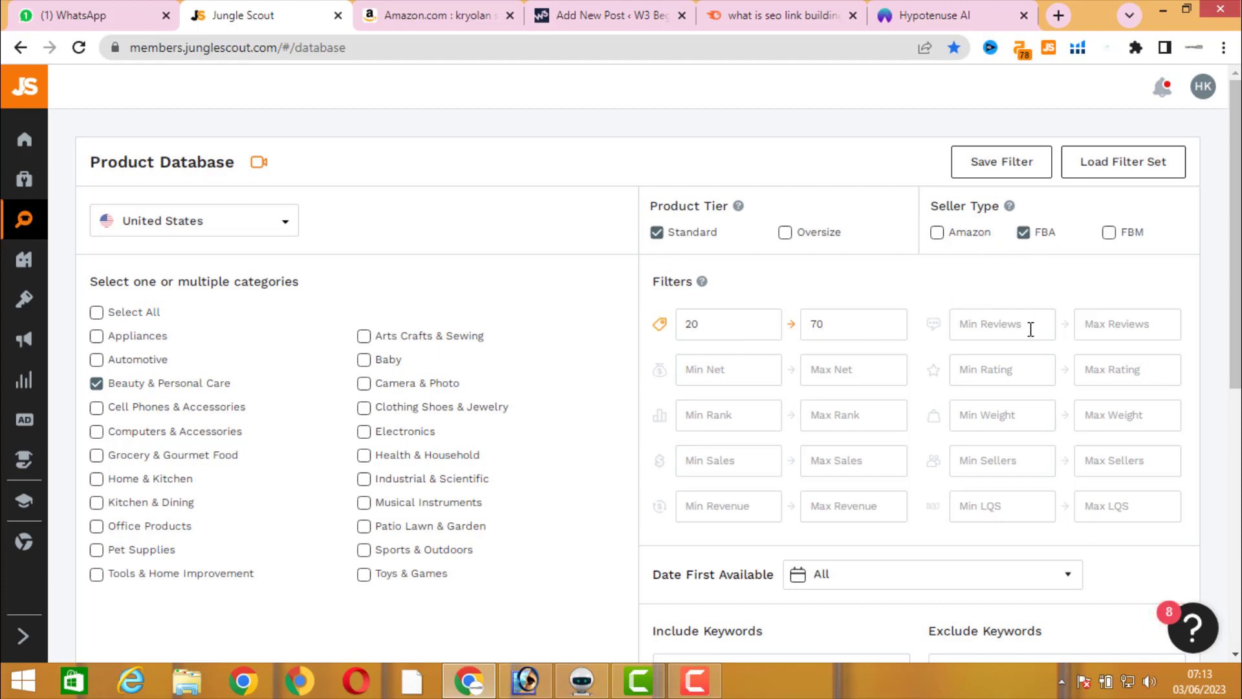
# Step: Set the minimum sales to 300 and the minimum sellers to 4
pyautogui.click(749, 465)
pyautogui.write('300')
pyautogui.click(1007, 463)
pyautogui.write('4')
pyautogui.scroll(-5, 1007, 466)
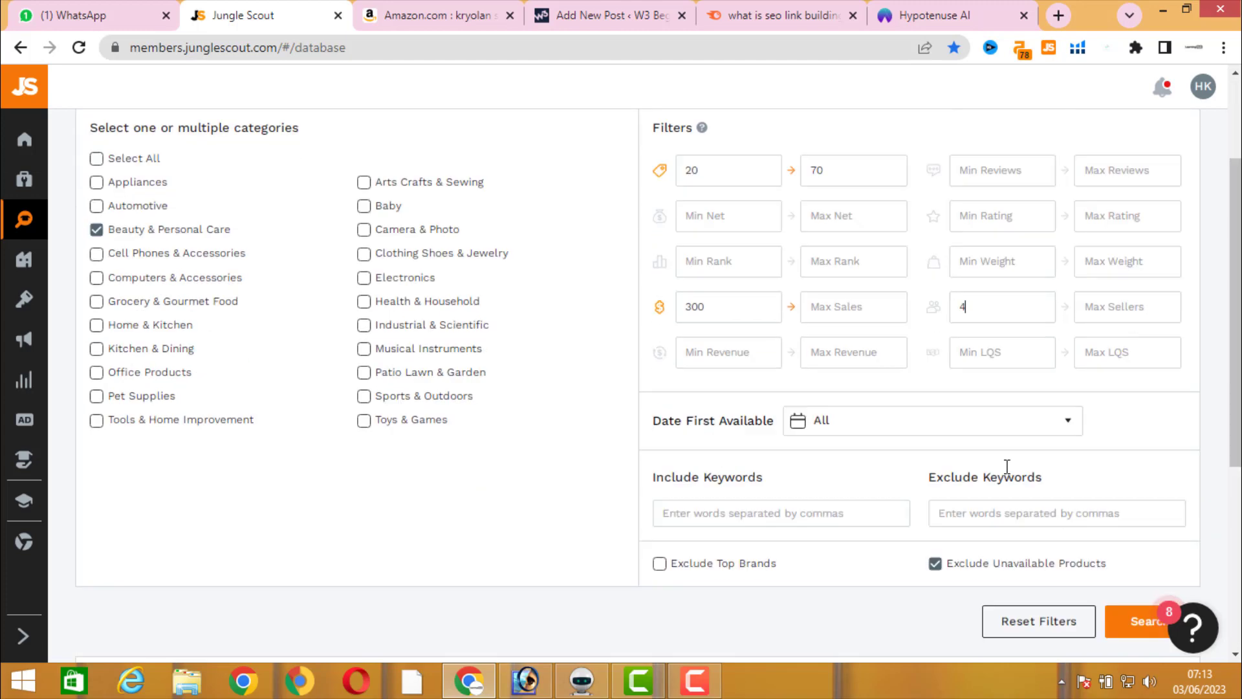
pyautogui.click(906, 212)
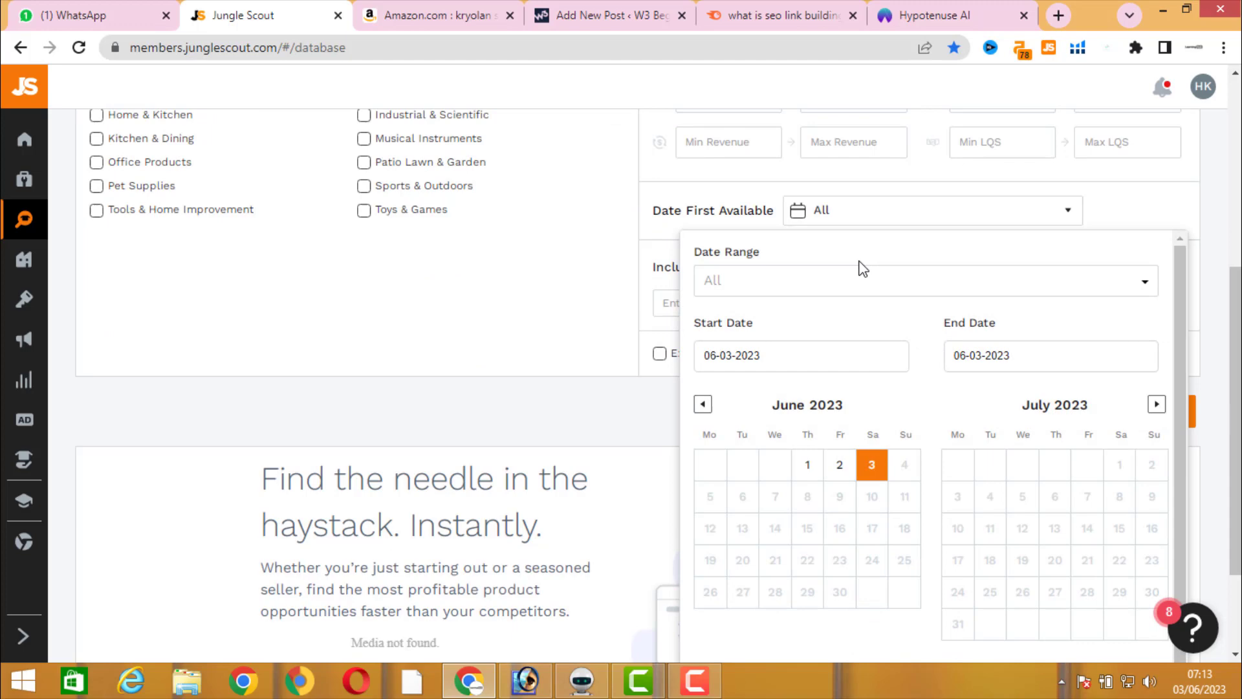
pyautogui.click(835, 286)
pyautogui.click(614, 441)
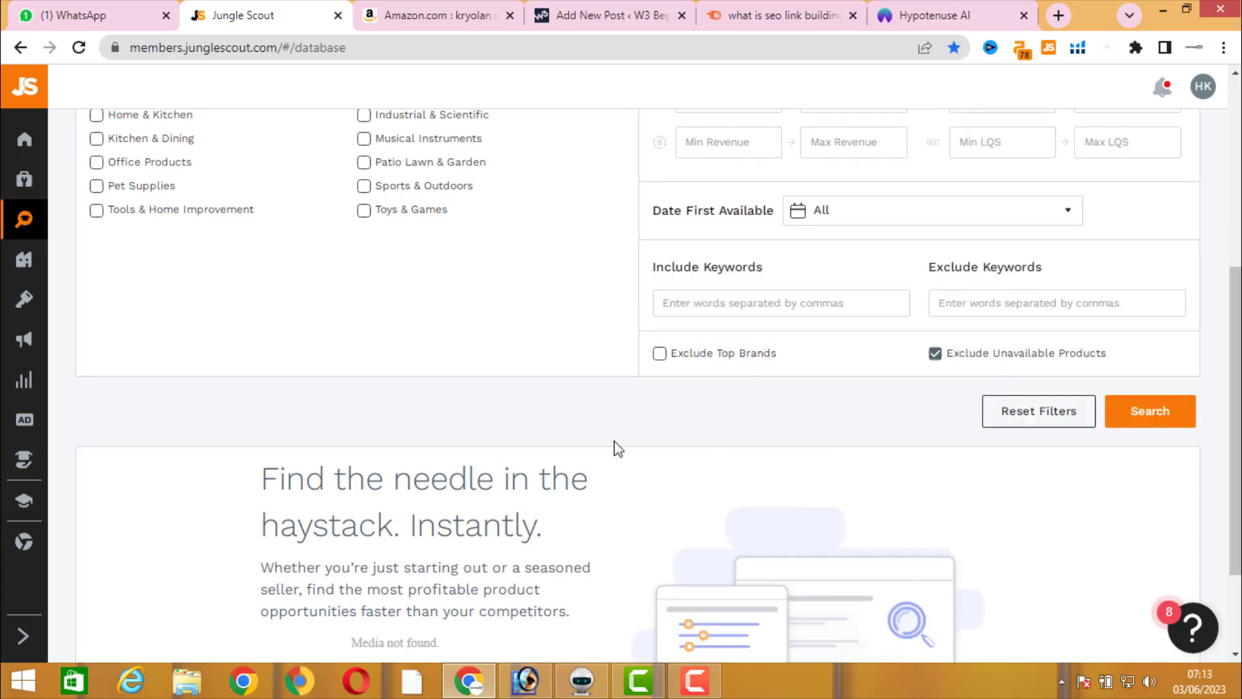
# Step: Exclude top brands, run the filtered product search and check the results against the filters
pyautogui.click(676, 362)
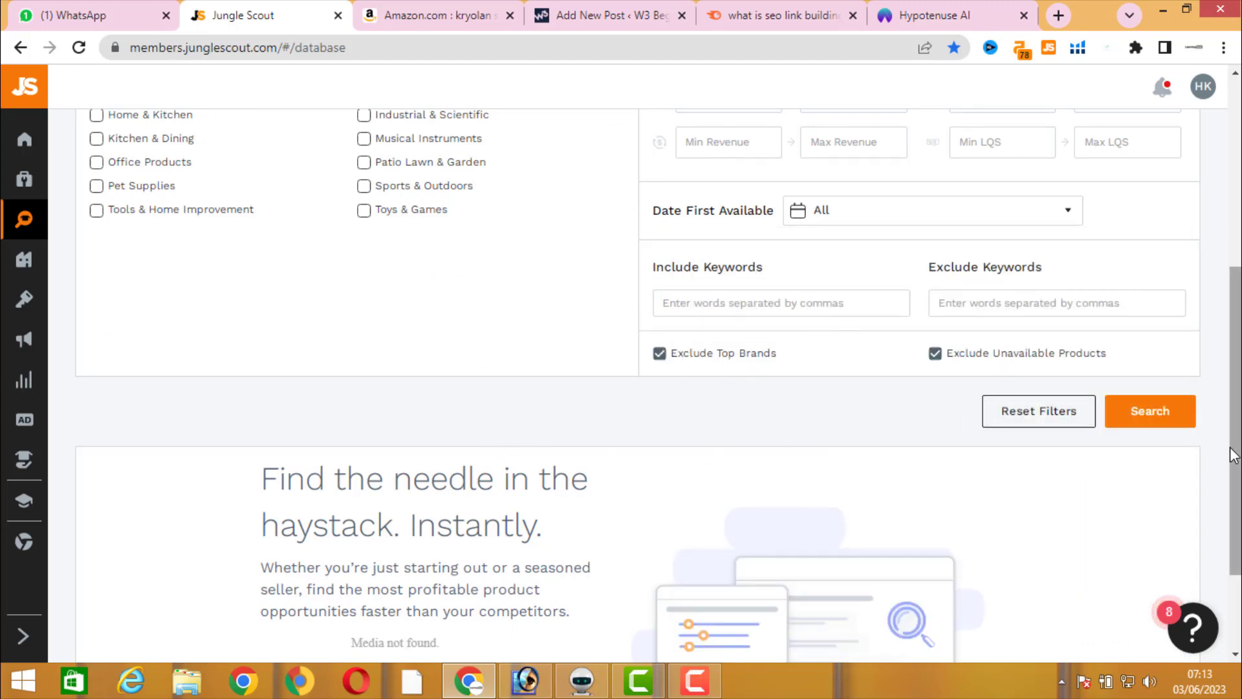
pyautogui.click(1178, 422)
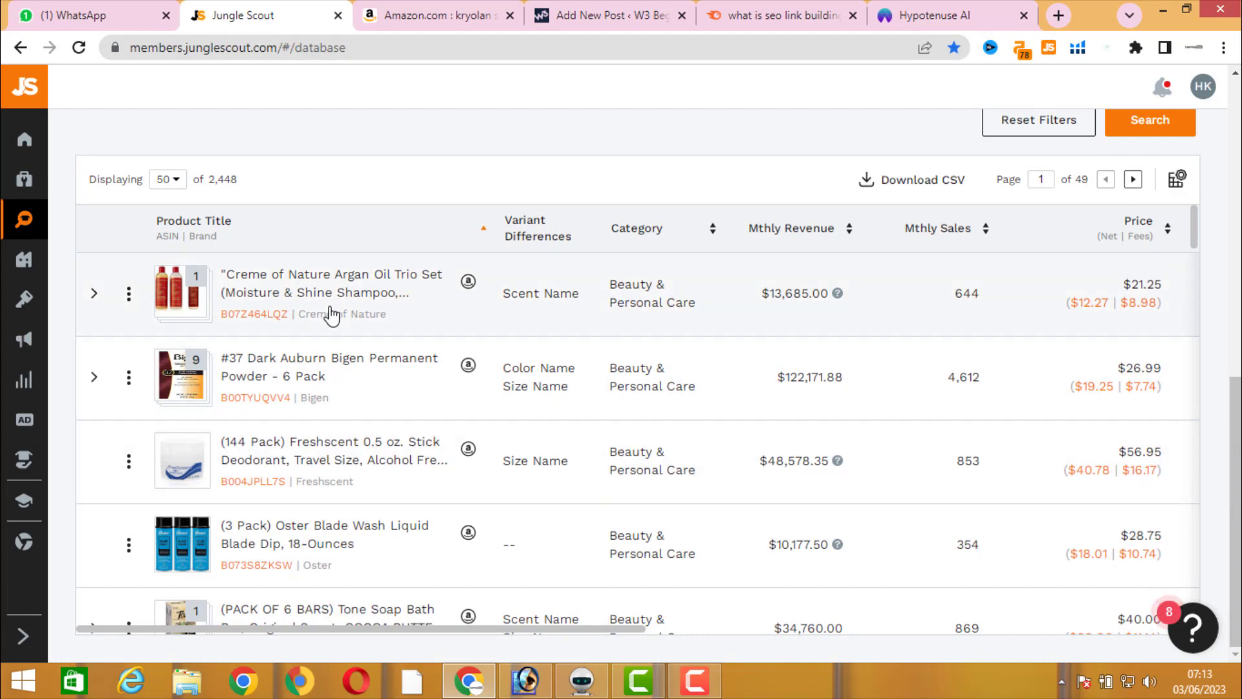
pyautogui.scroll(5, 1203, 283)
pyautogui.scroll(-4, 821, 314)
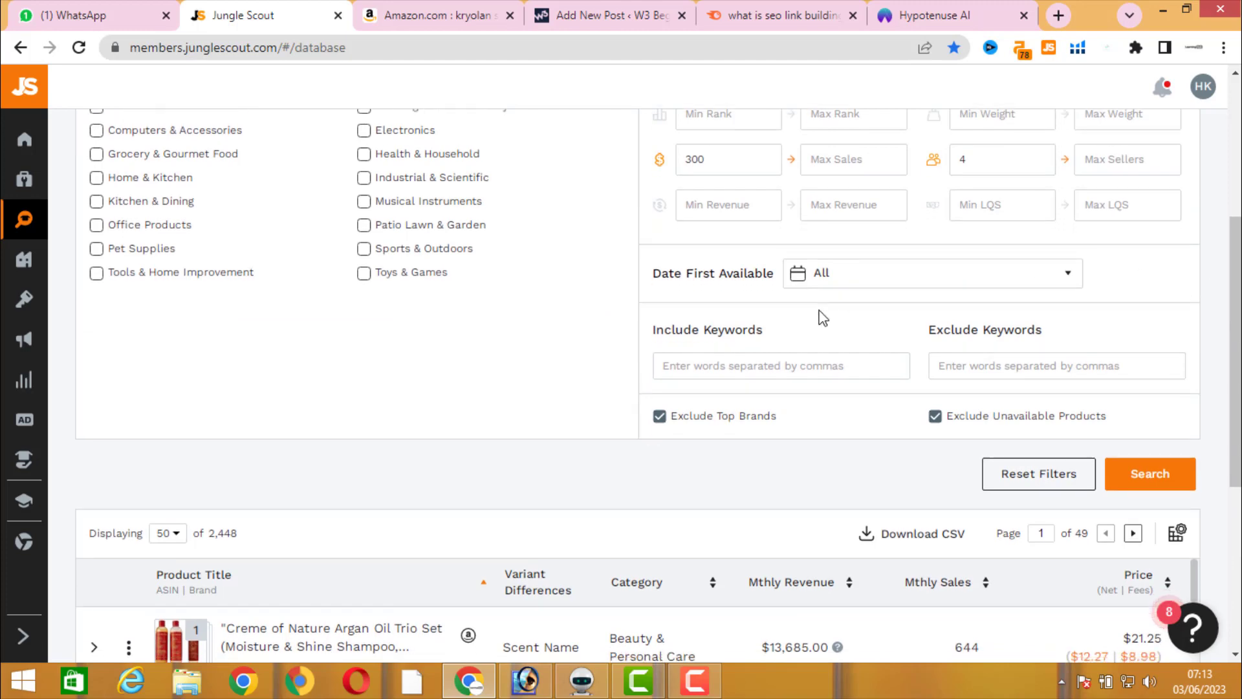
pyautogui.scroll(3, 436, 233)
pyautogui.scroll(-4, 402, 227)
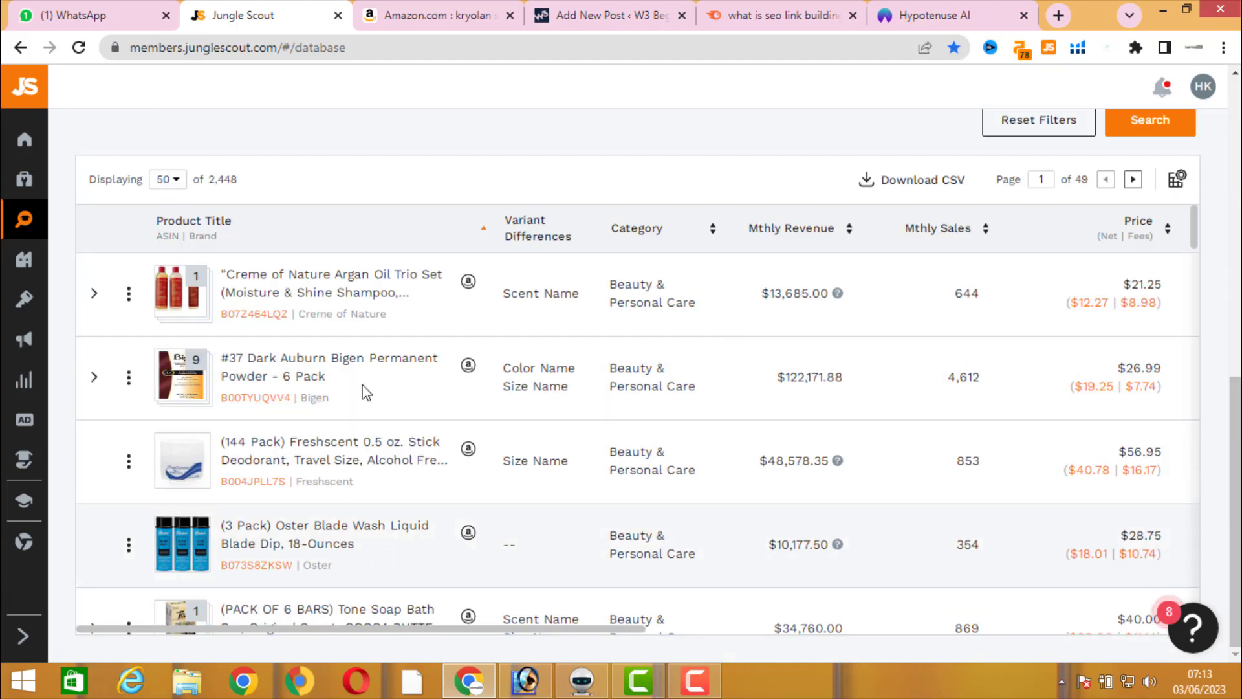
# Step: View the Creme of Nature Argan Oil Trio Set's Amazon listing from the search results and return to the Product Database
pyautogui.click(599, 15)
pyautogui.click(453, 5)
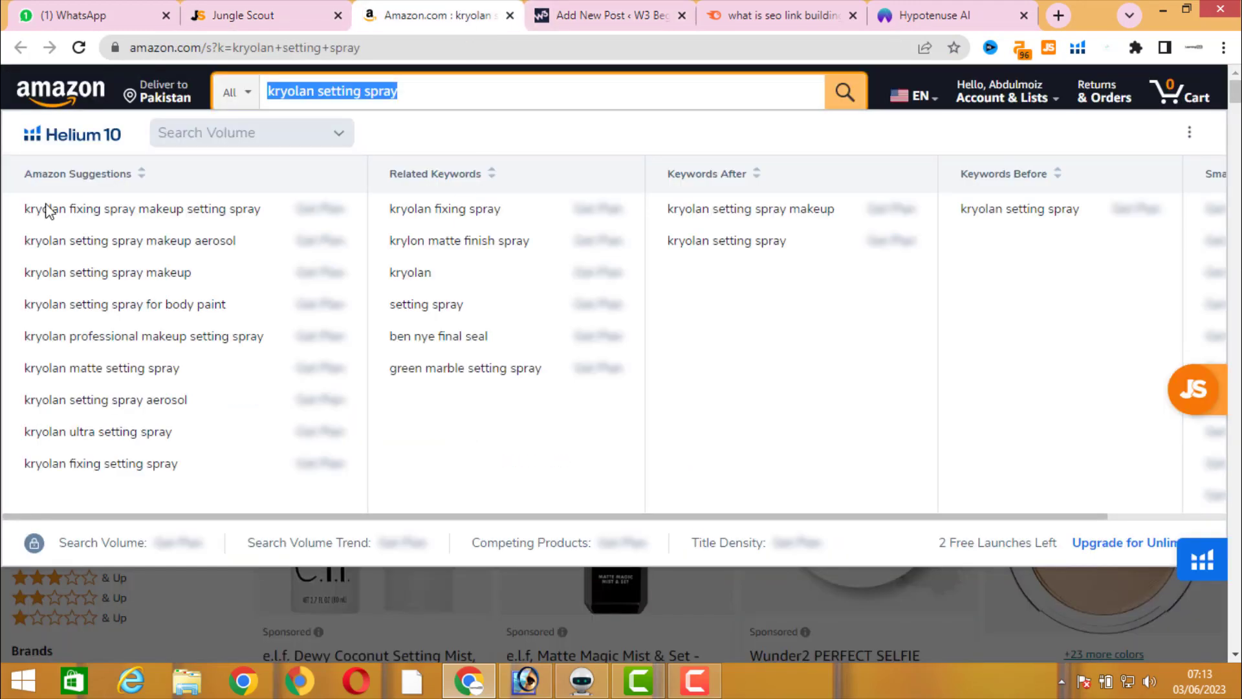
pyautogui.click(232, 14)
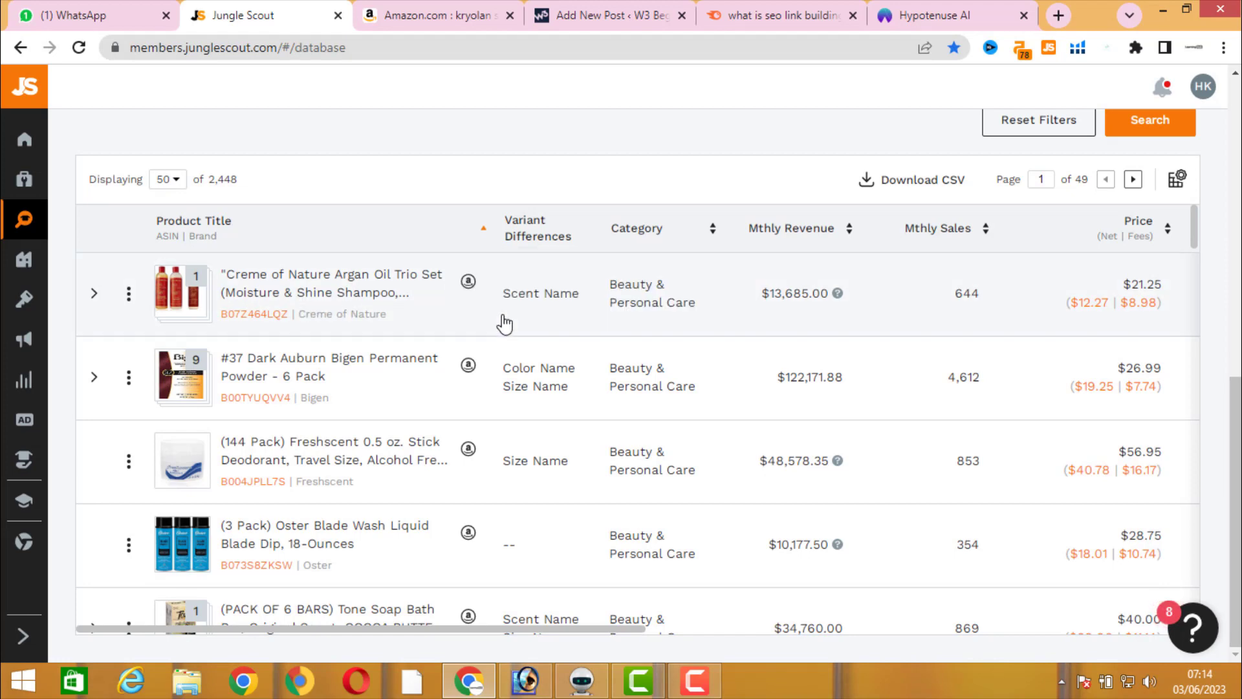
pyautogui.click(469, 283)
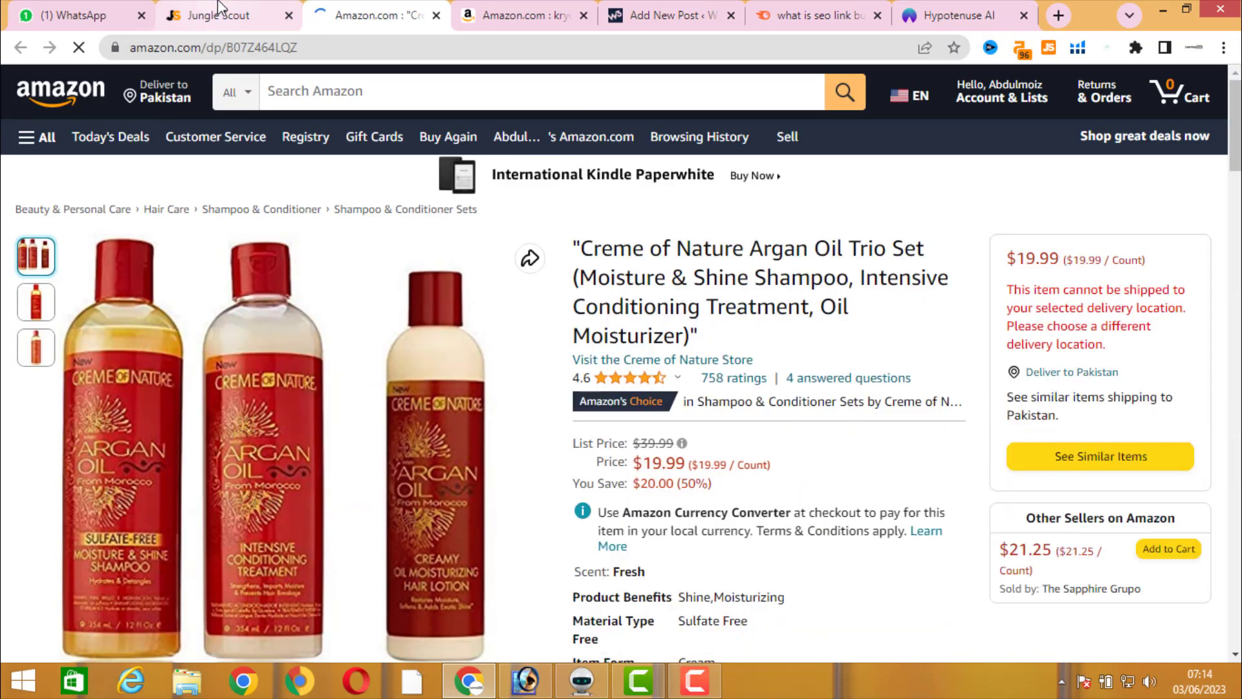
pyautogui.click(197, 22)
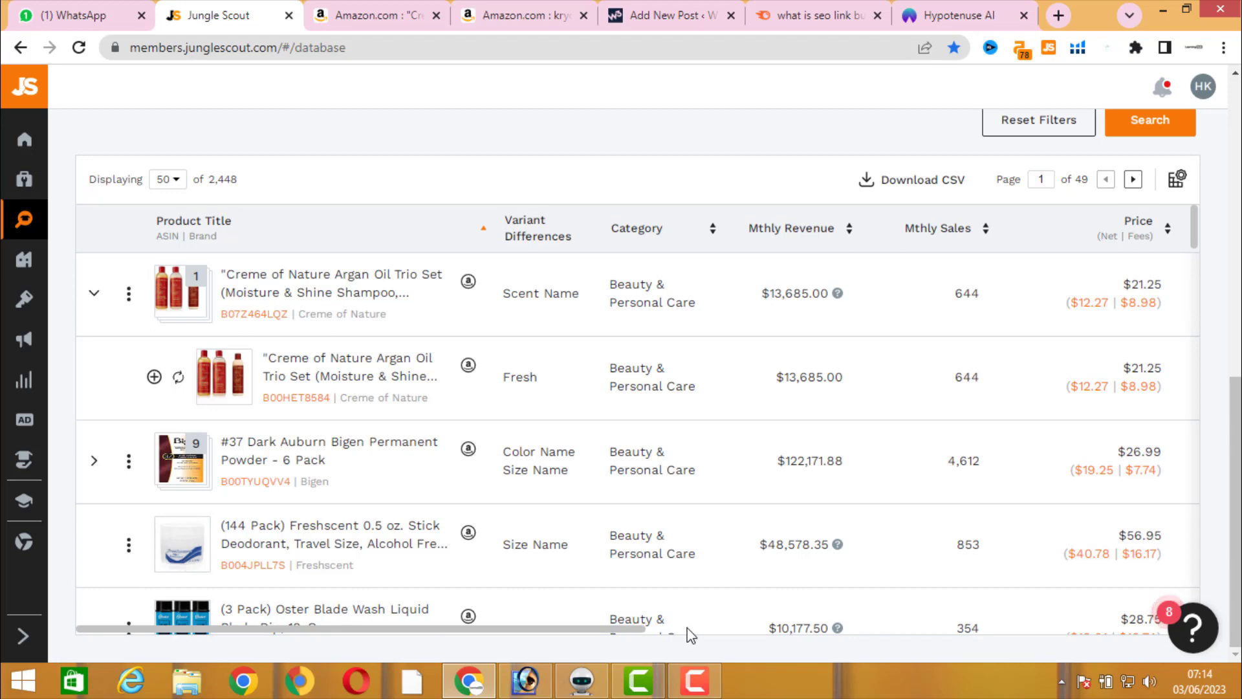
# Step: Compare the resulting products by monthly revenue, monthly sales, price, rank, reviews, LQS, sellers and date first available
pyautogui.hscroll(4, 744, 645)
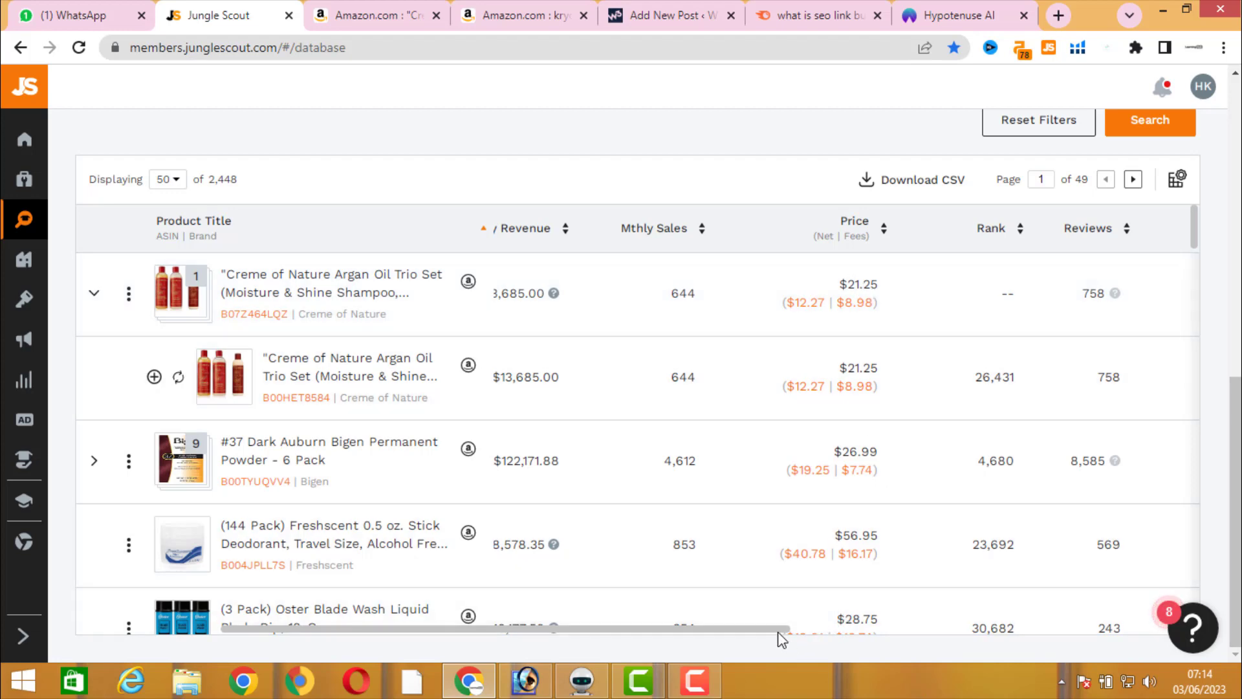
pyautogui.moveTo(782, 628); pyautogui.dragTo(824, 627)
pyautogui.hscroll(3, 951, 634)
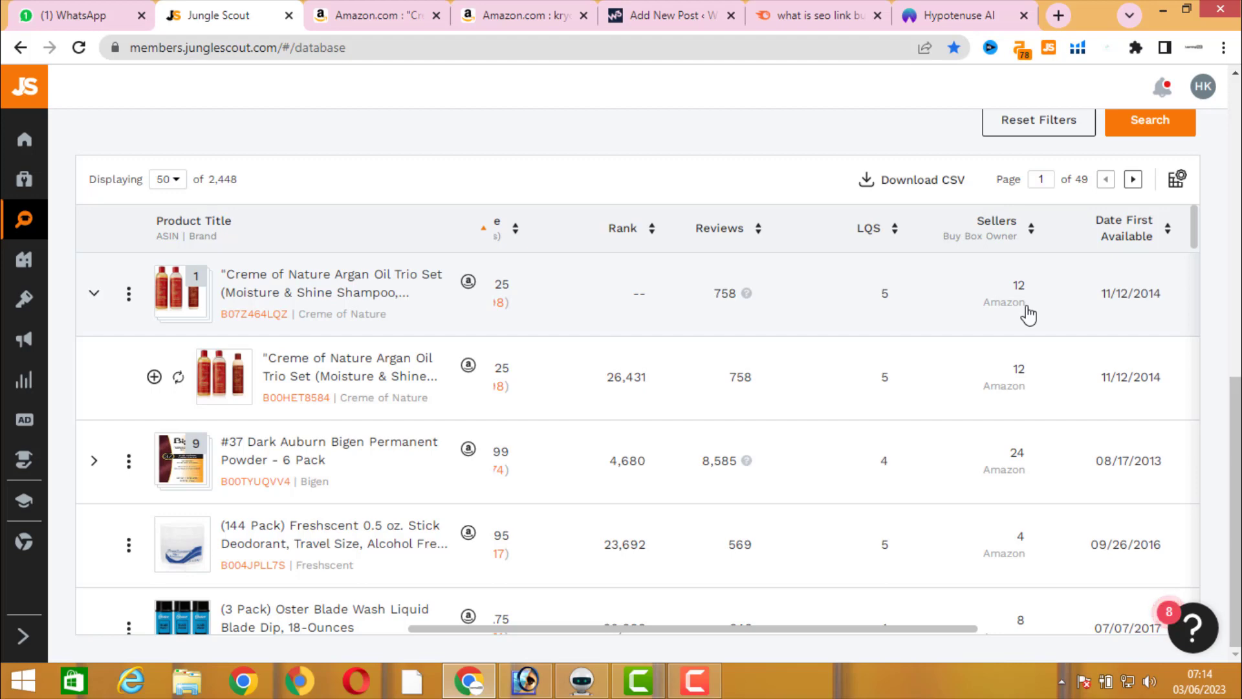
pyautogui.scroll(-1, 1027, 314)
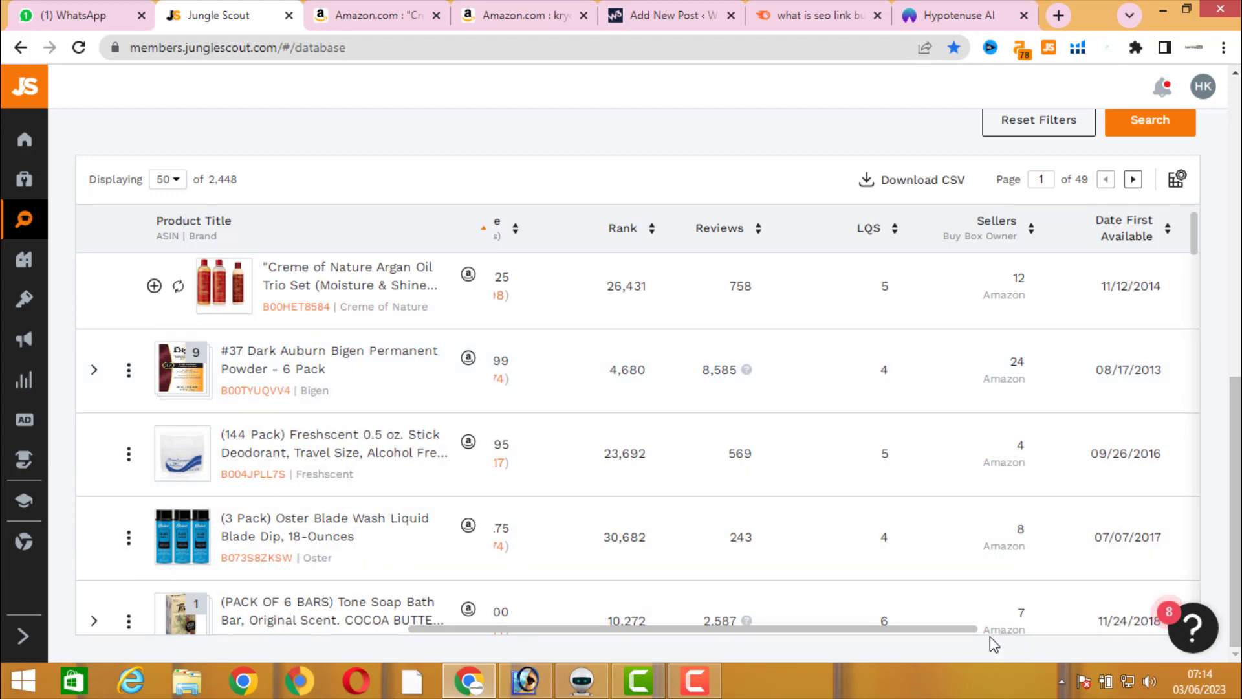
pyautogui.scroll(-2, 1046, 560)
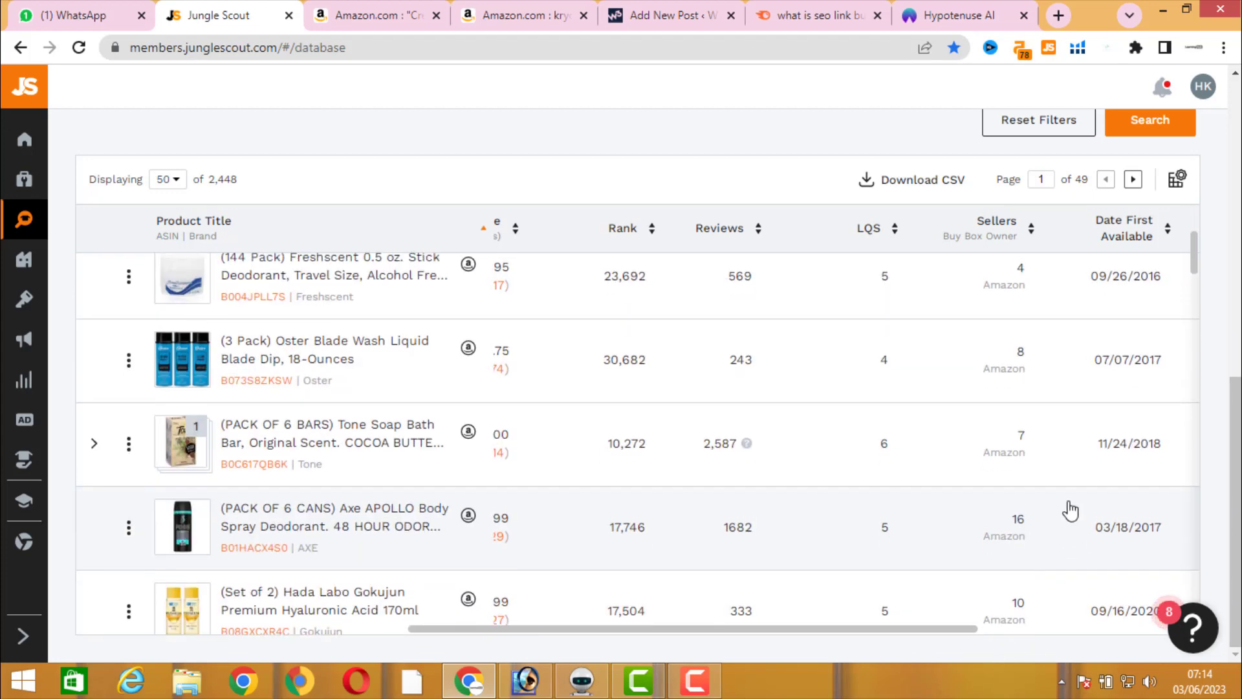
pyautogui.scroll(2, 1069, 511)
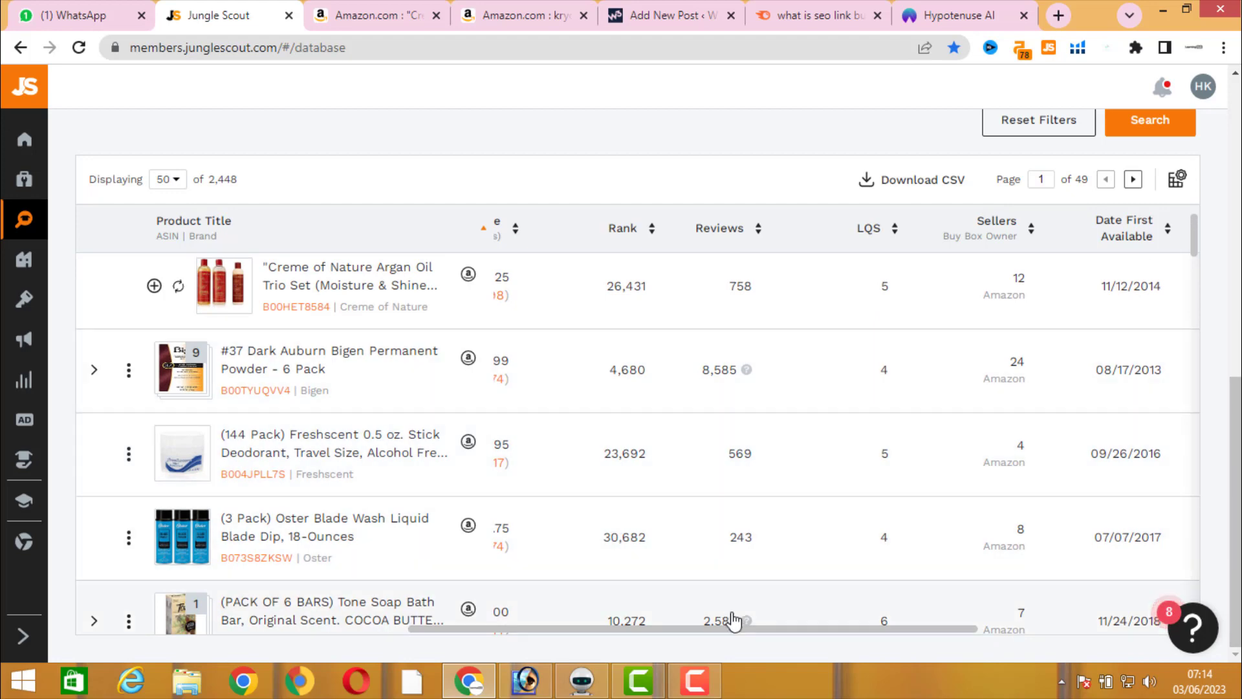
pyautogui.moveTo(742, 629); pyautogui.dragTo(576, 654)
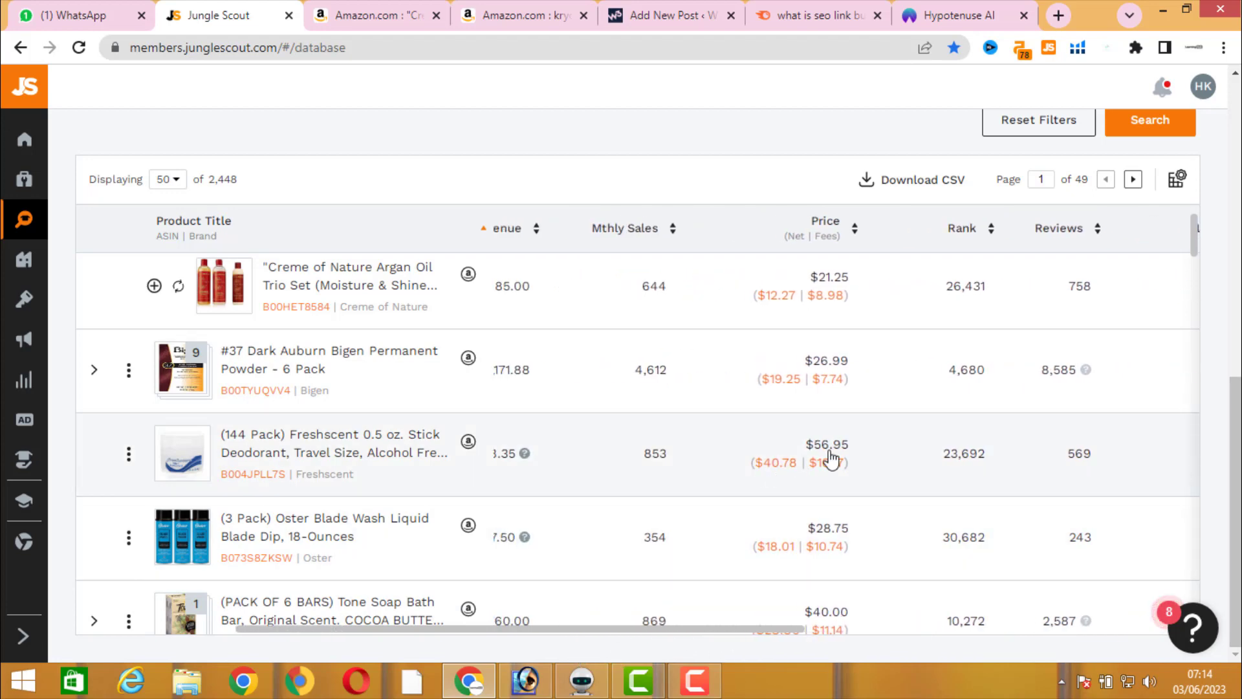
pyautogui.moveTo(749, 634); pyautogui.dragTo(619, 649)
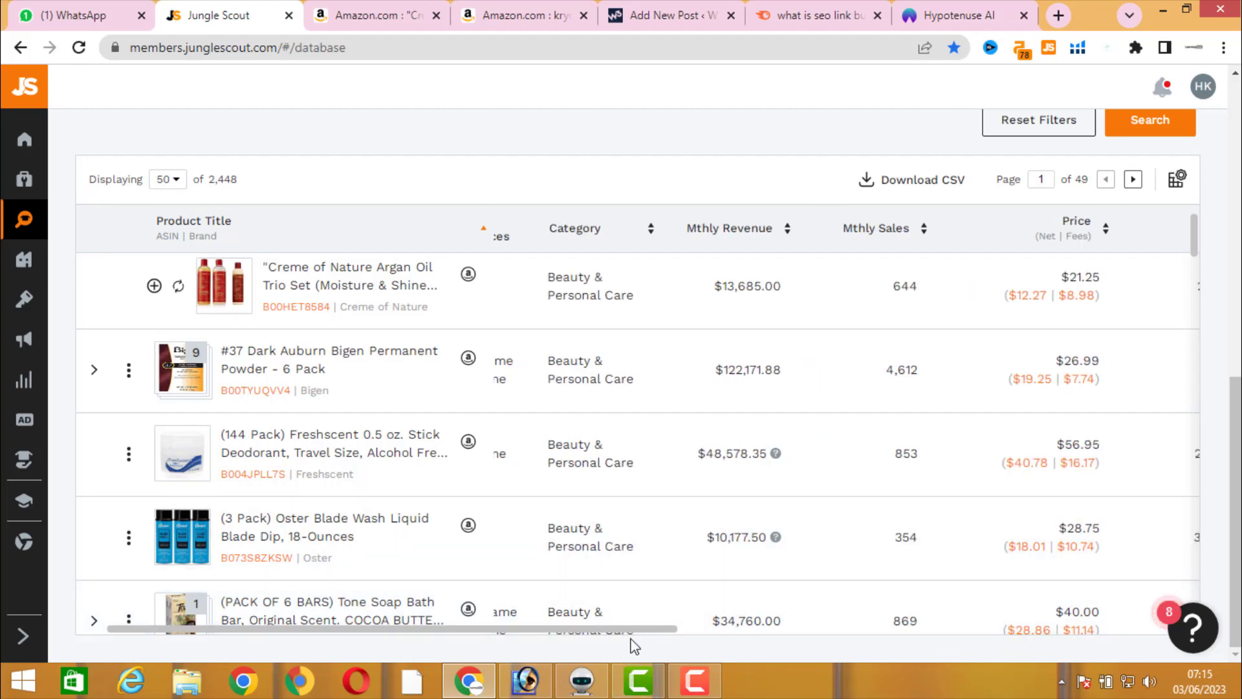
pyautogui.moveTo(639, 634); pyautogui.dragTo(412, 652)
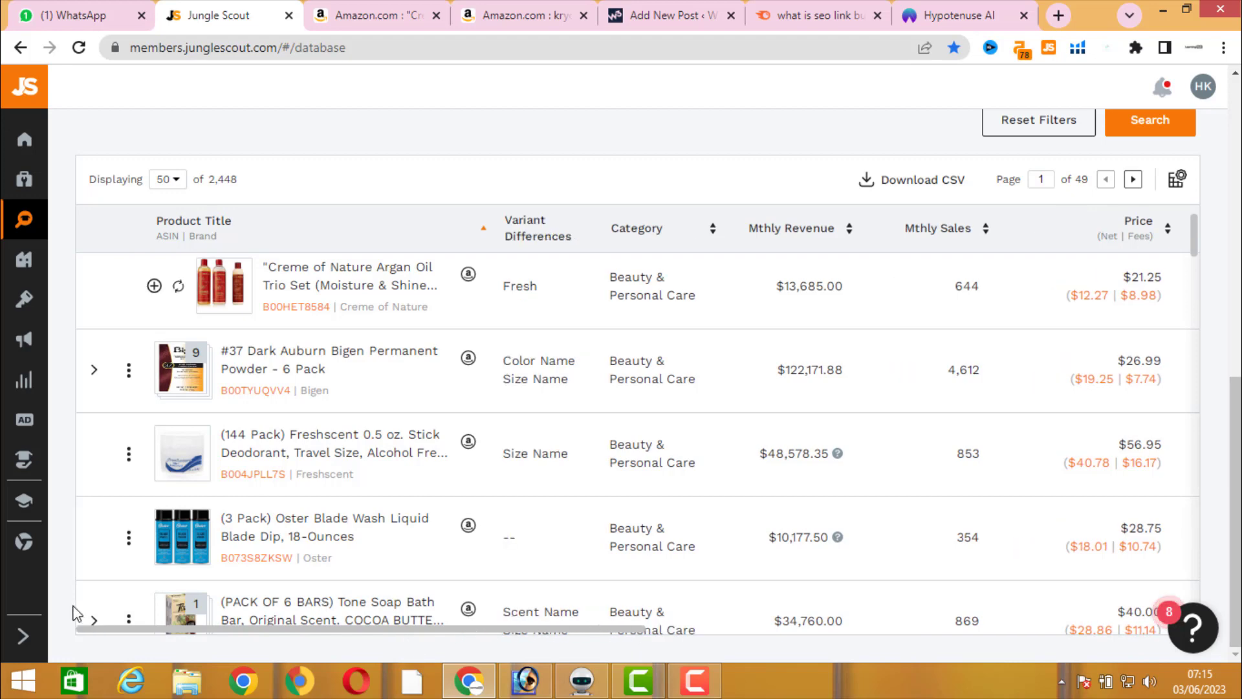
pyautogui.hscroll(5, 640, 491)
pyautogui.hscroll(-5, 492, 472)
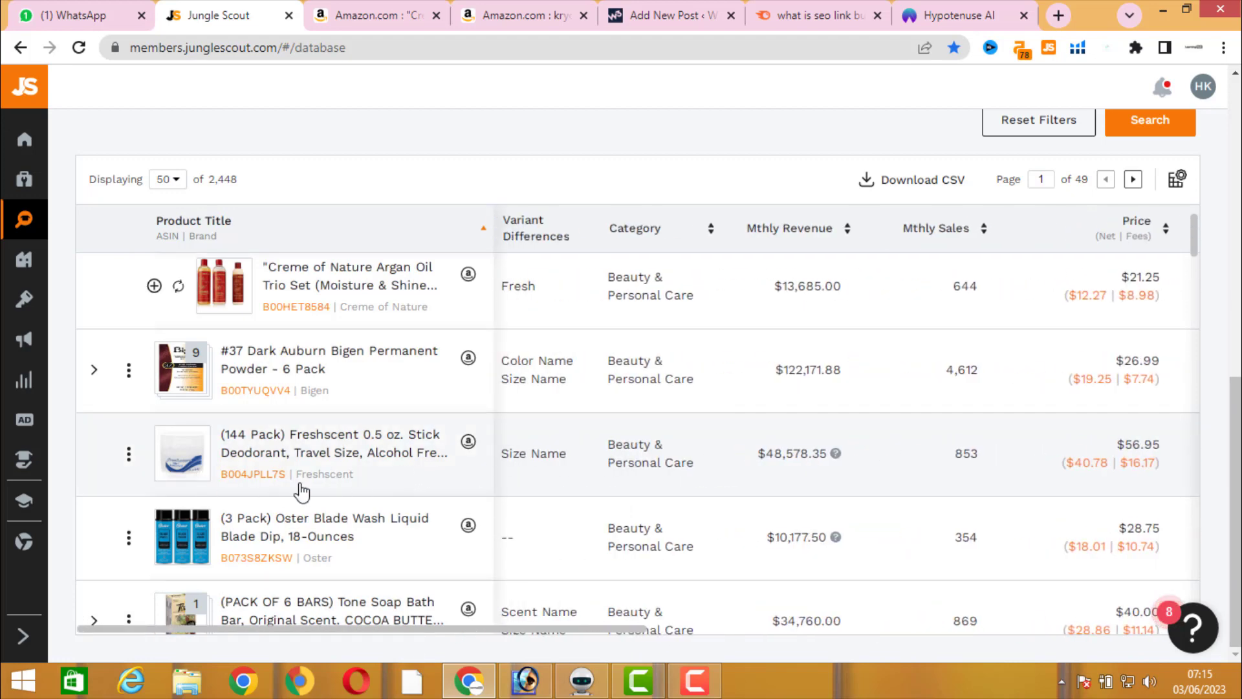
pyautogui.hscroll(5, 492, 475)
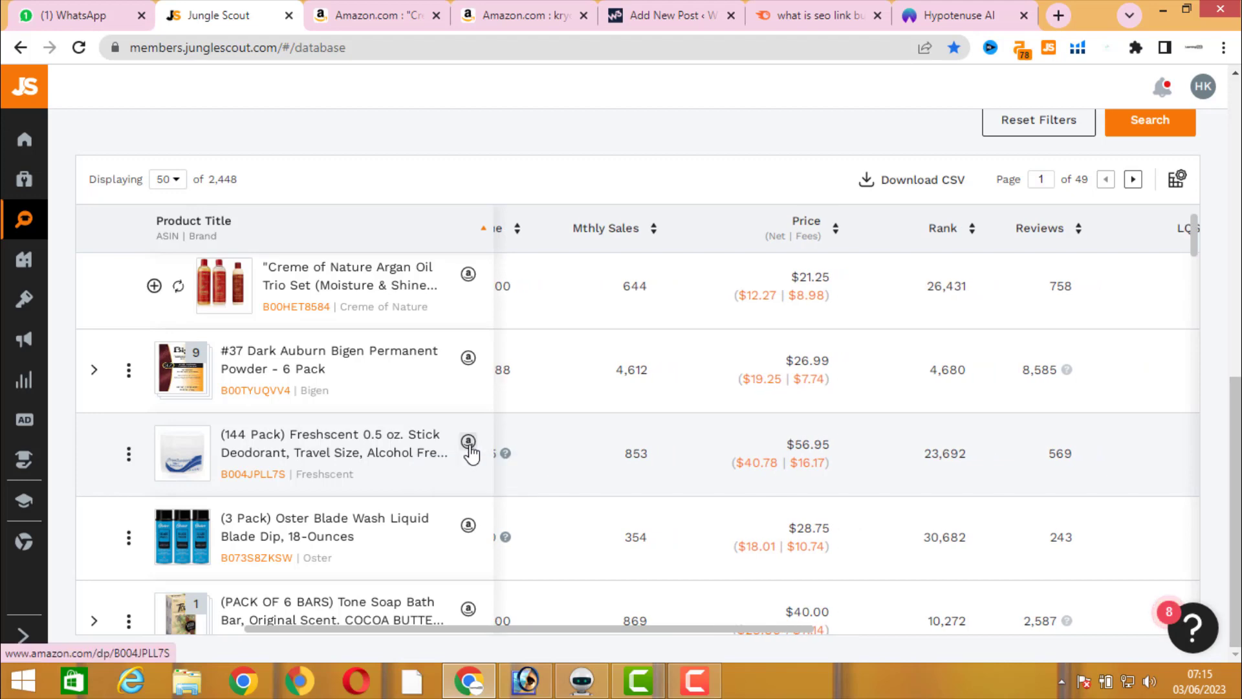
# Step: Review the Amazon listing of the 144-pack Freshscent stick deodorant and return to the Product Database results
pyautogui.click(468, 445)
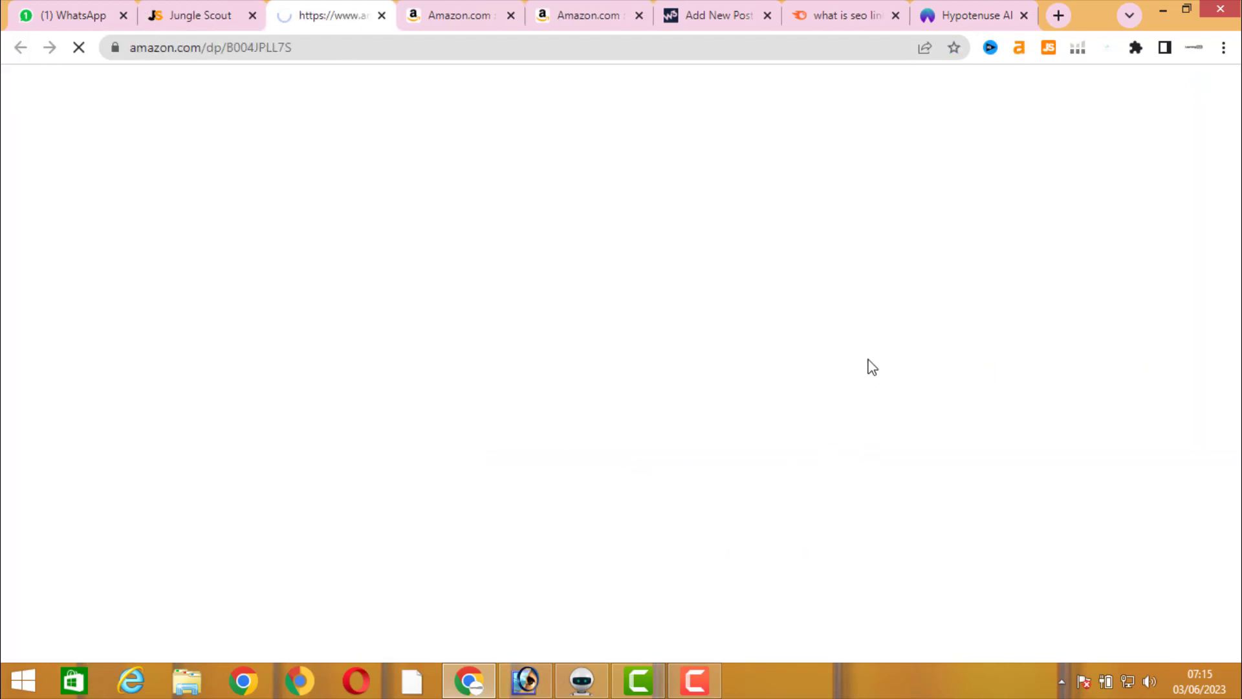
pyautogui.scroll(-5, 869, 383)
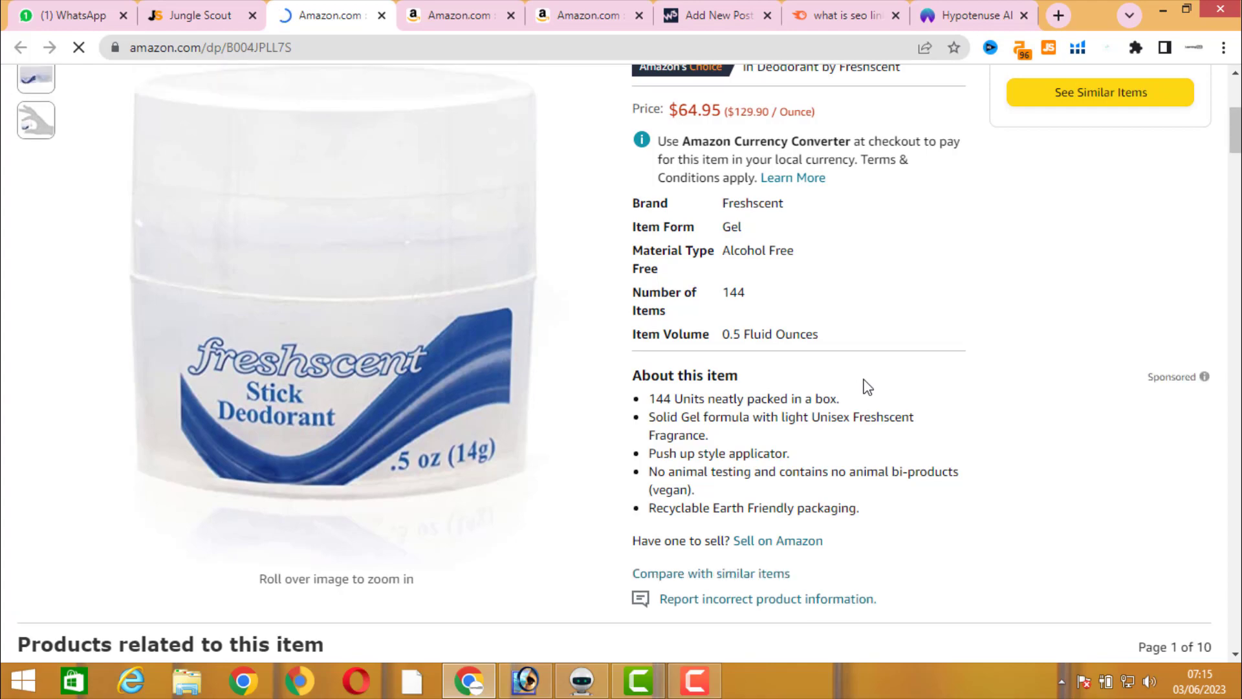
pyautogui.scroll(-1, 898, 397)
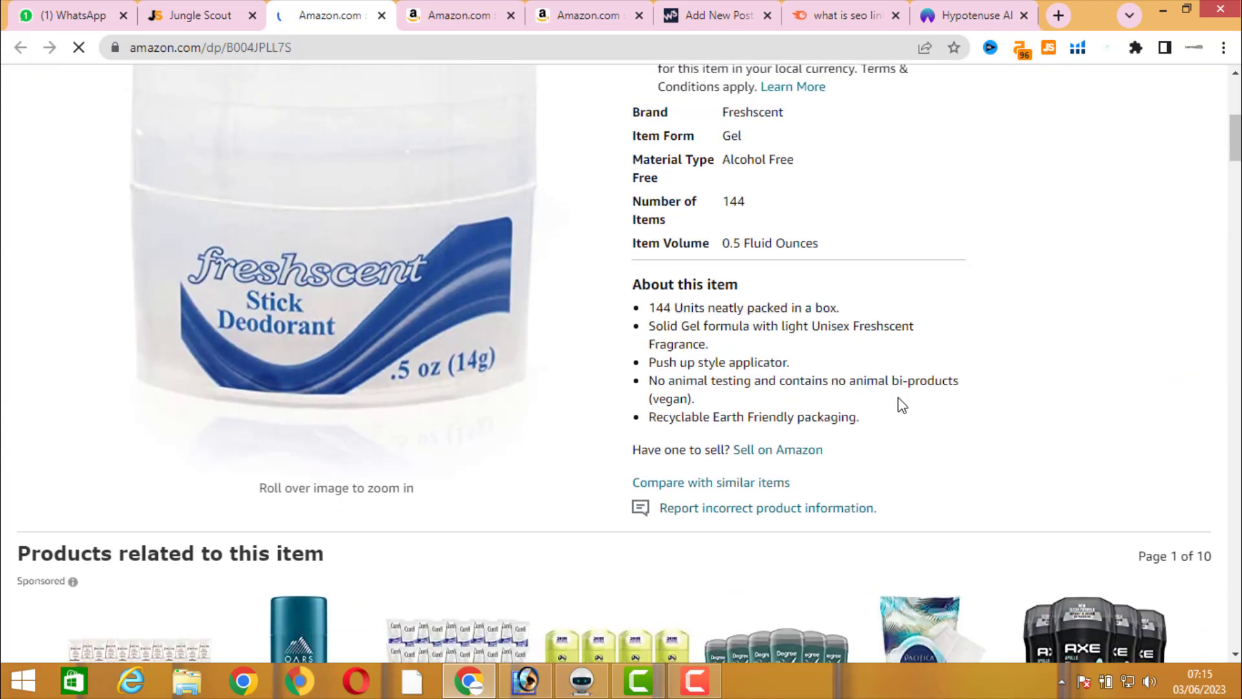
pyautogui.scroll(5, 899, 397)
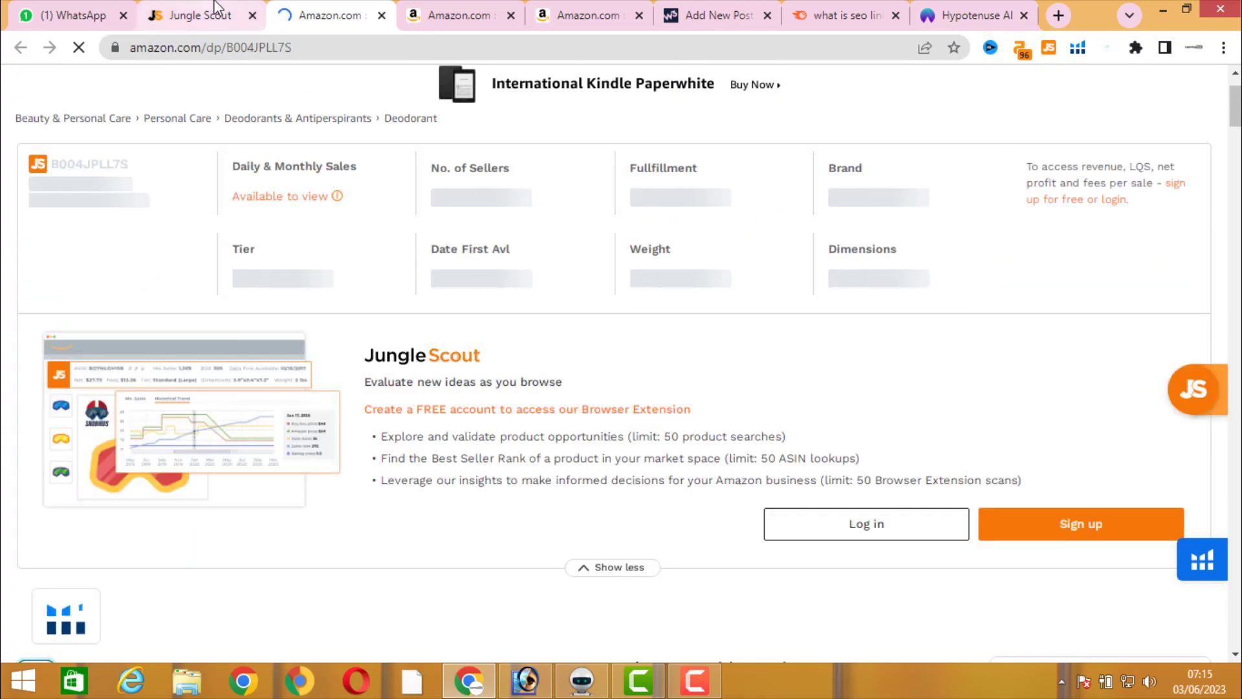
pyautogui.click(216, 10)
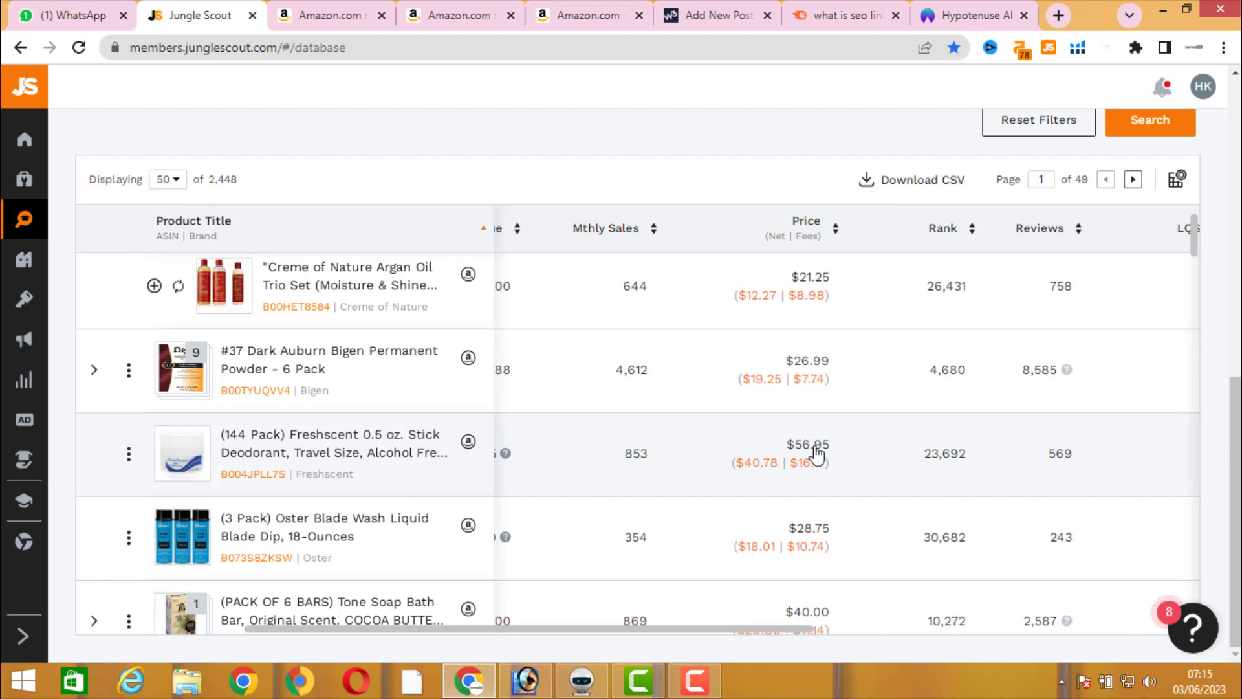
# Step: Open the FBA Profit Calculator for the 144-pack Freshscent deodorant and examine its weight, dimensions, price and fees
pyautogui.click(750, 471)
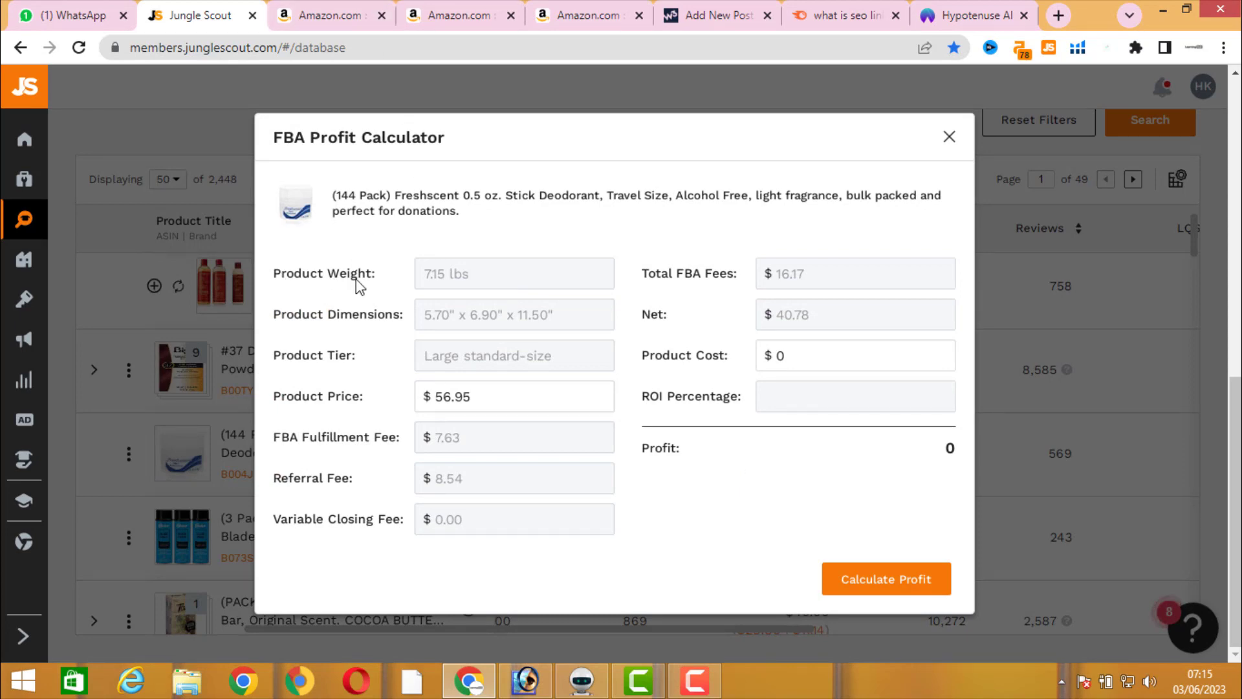
pyautogui.doubleClick(439, 273)
pyautogui.click(544, 330)
pyautogui.moveTo(472, 398); pyautogui.dragTo(422, 398)
pyautogui.moveTo(436, 447); pyautogui.dragTo(700, 480)
pyautogui.click(421, 490)
# Step: Calculate the Freshscent deodorant's FBA profit with a product cost of $7
pyautogui.moveTo(859, 360); pyautogui.dragTo(724, 358)
pyautogui.write('77')
pyautogui.press('BackSpace')
pyautogui.click(885, 587)
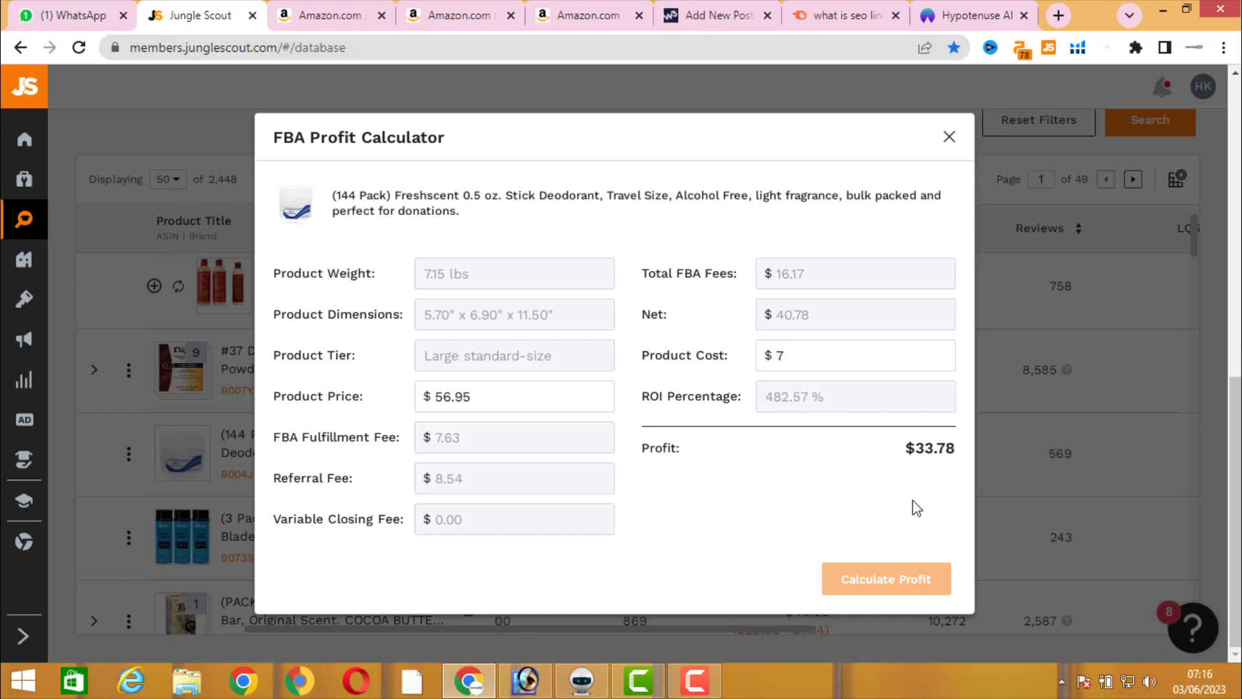
pyautogui.doubleClick(925, 455)
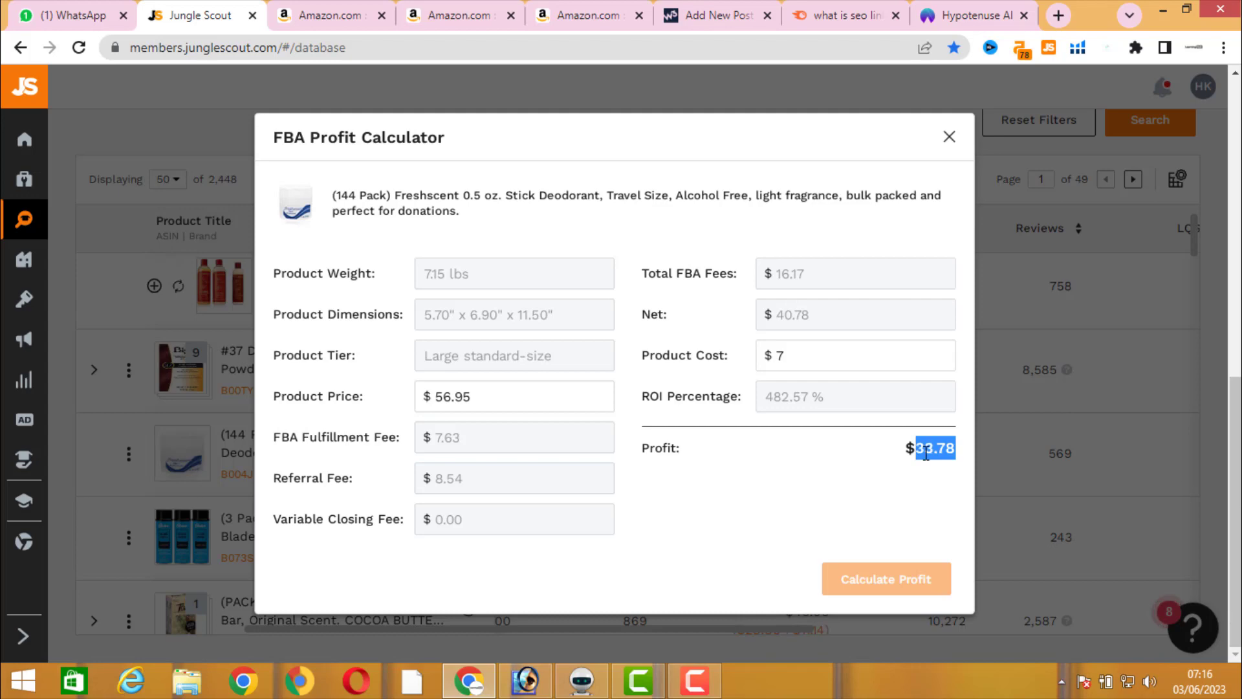
# Step: Change the product cost to $20 and recalculate the deodorant's profit
pyautogui.doubleClick(781, 350)
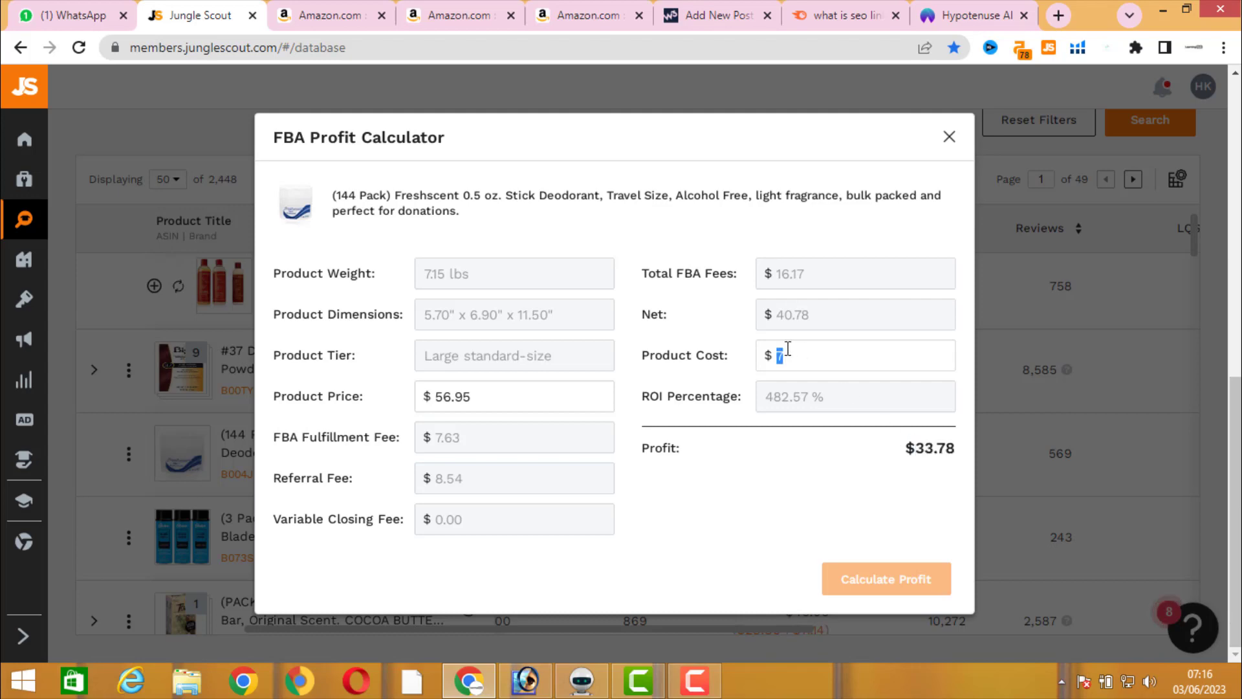
pyautogui.write('20')
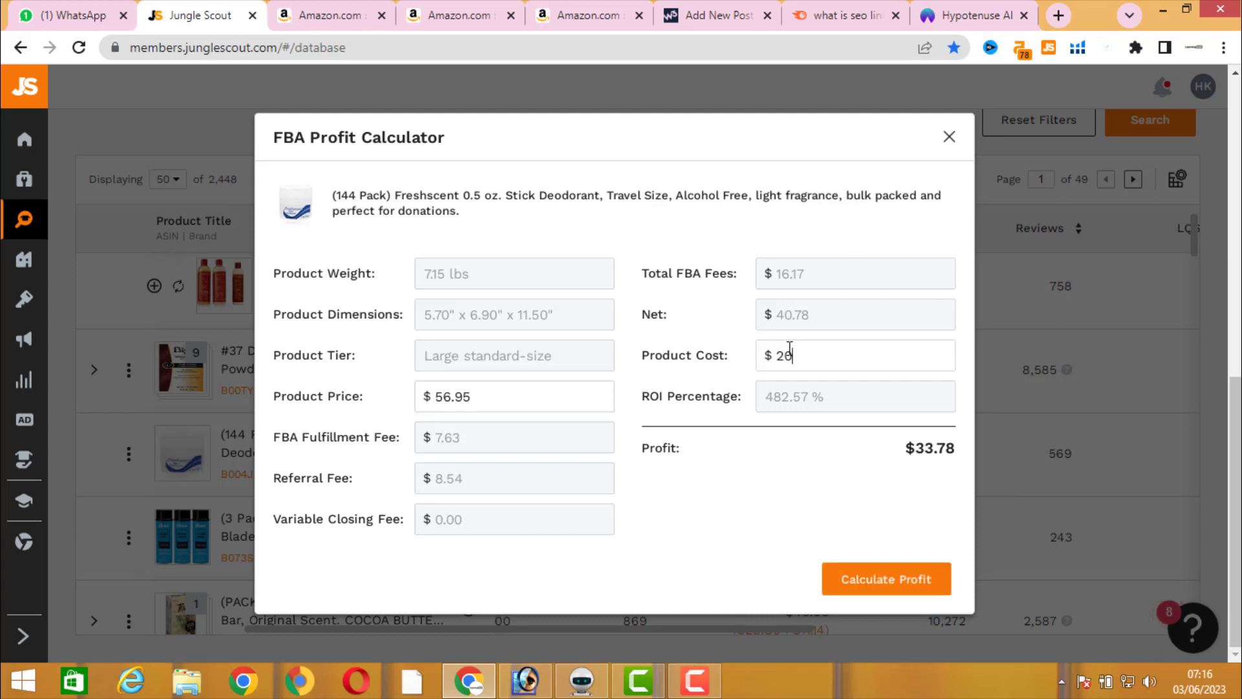
pyautogui.click(926, 584)
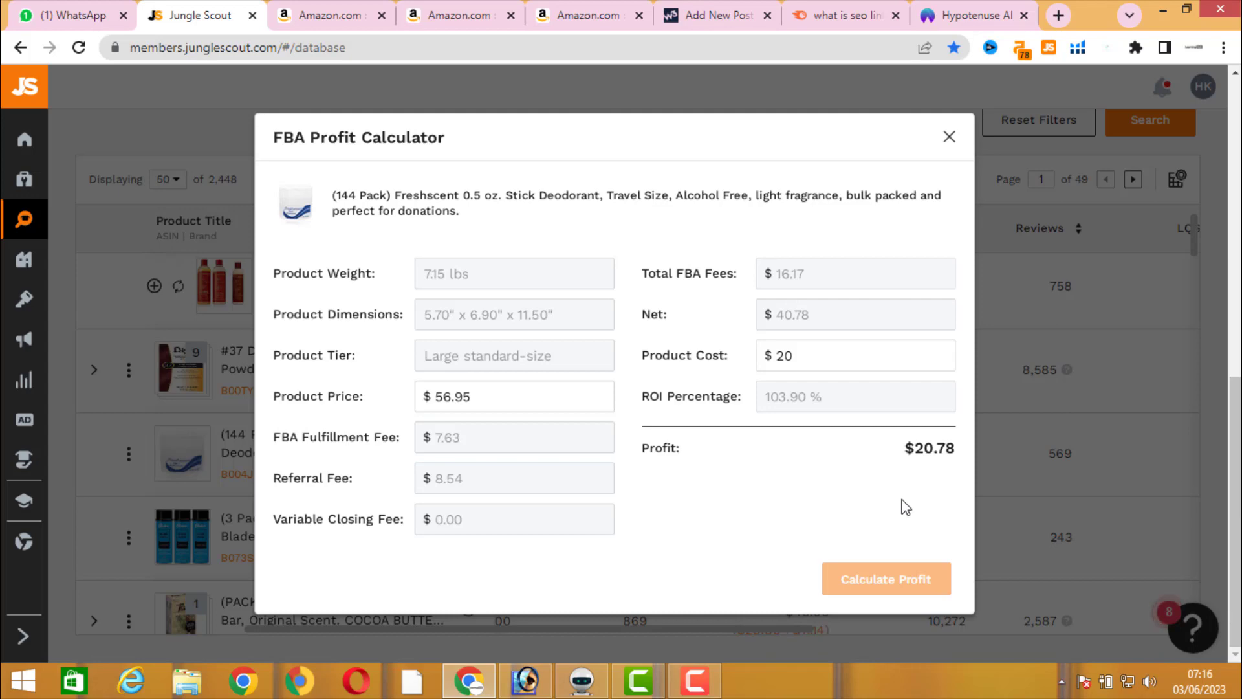
# Step: Close the profit calculator and compare the Product Database results by category, revenue, sales, price, rank, reviews, LQS, sellers and dimensions
pyautogui.click(949, 137)
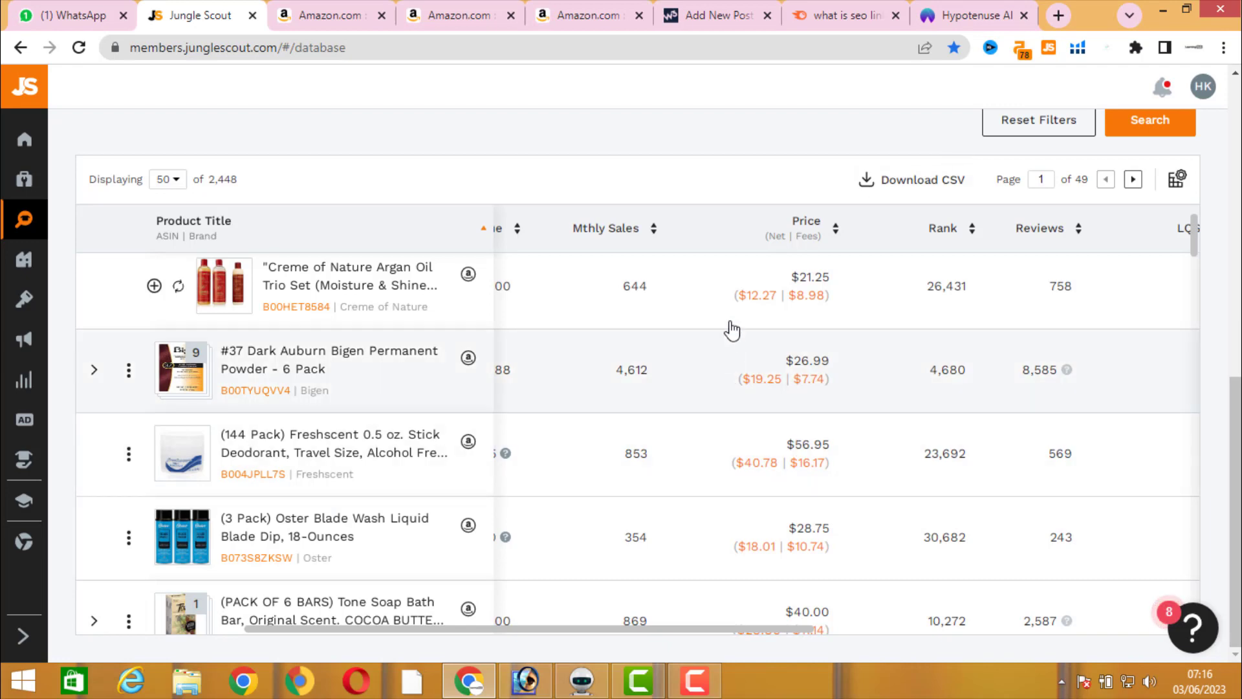
pyautogui.scroll(-7, 743, 362)
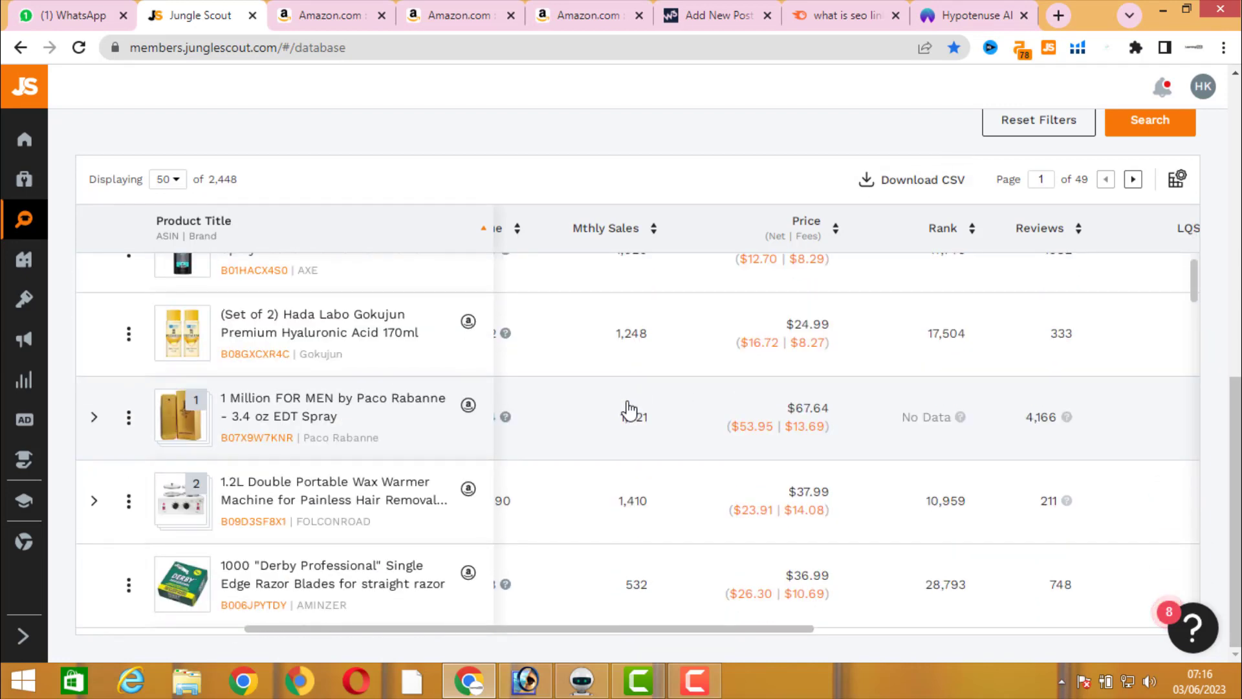
pyautogui.scroll(-3, 667, 400)
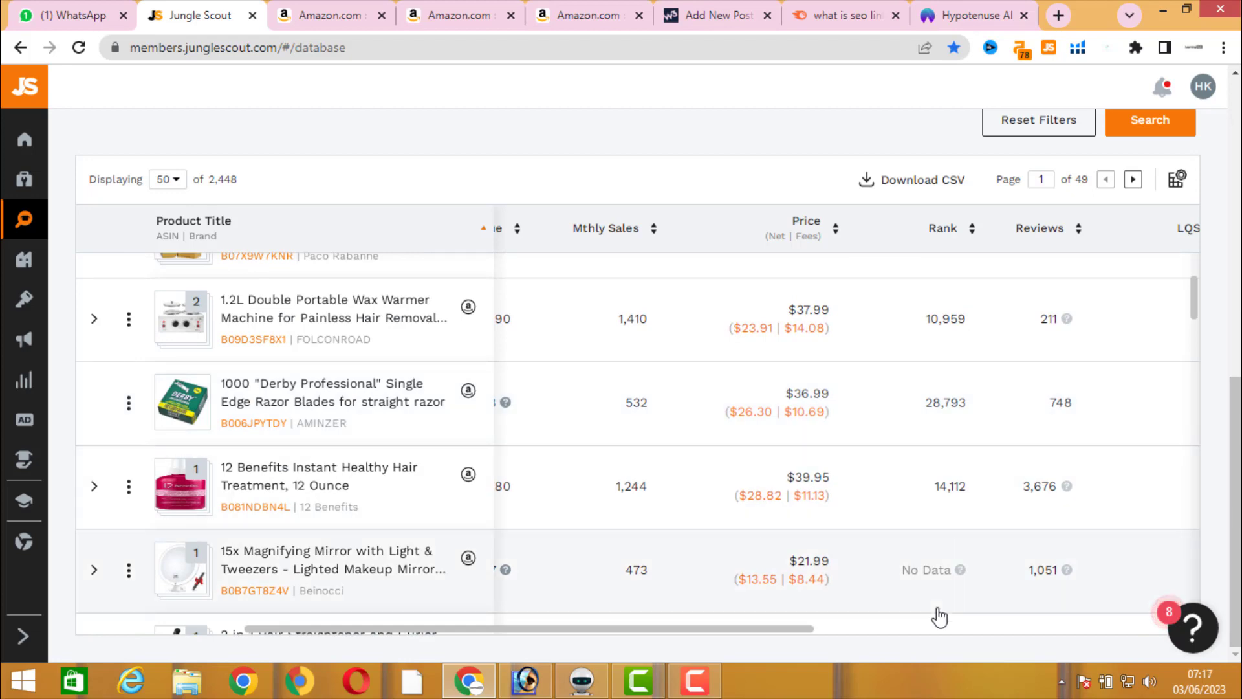
pyautogui.moveTo(770, 631); pyautogui.dragTo(917, 629)
pyautogui.moveTo(1190, 624); pyautogui.dragTo(665, 576)
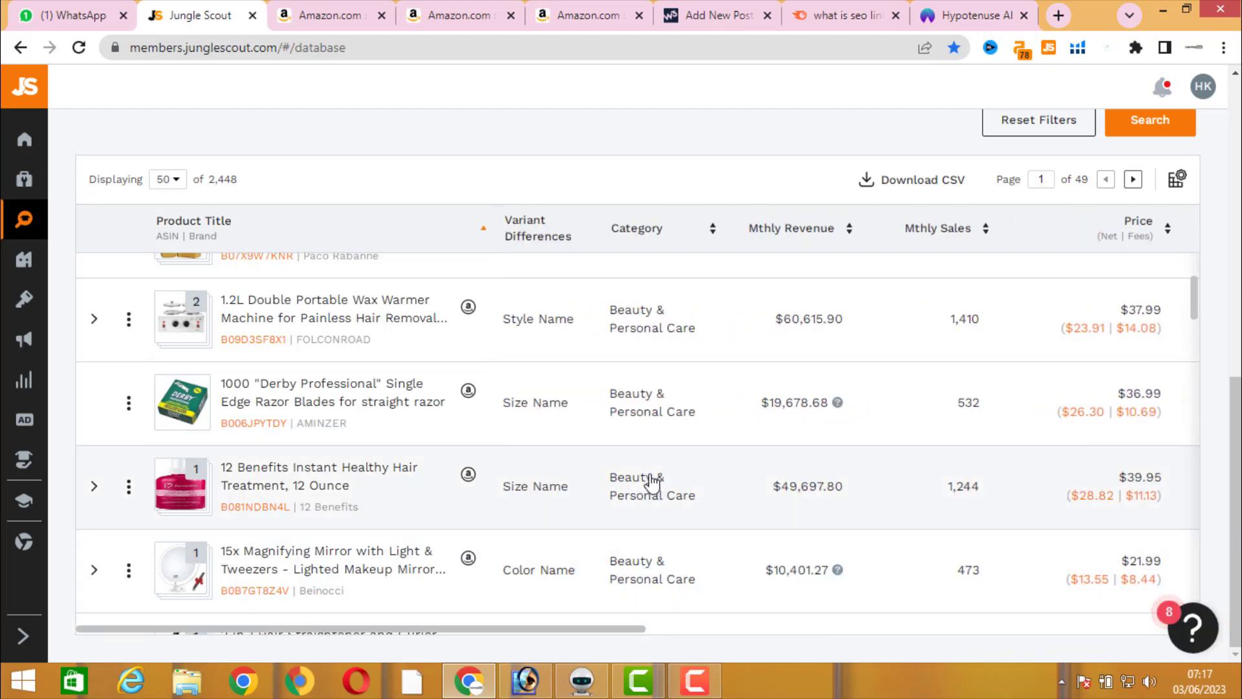
pyautogui.scroll(2, 576, 465)
pyautogui.scroll(9, 549, 471)
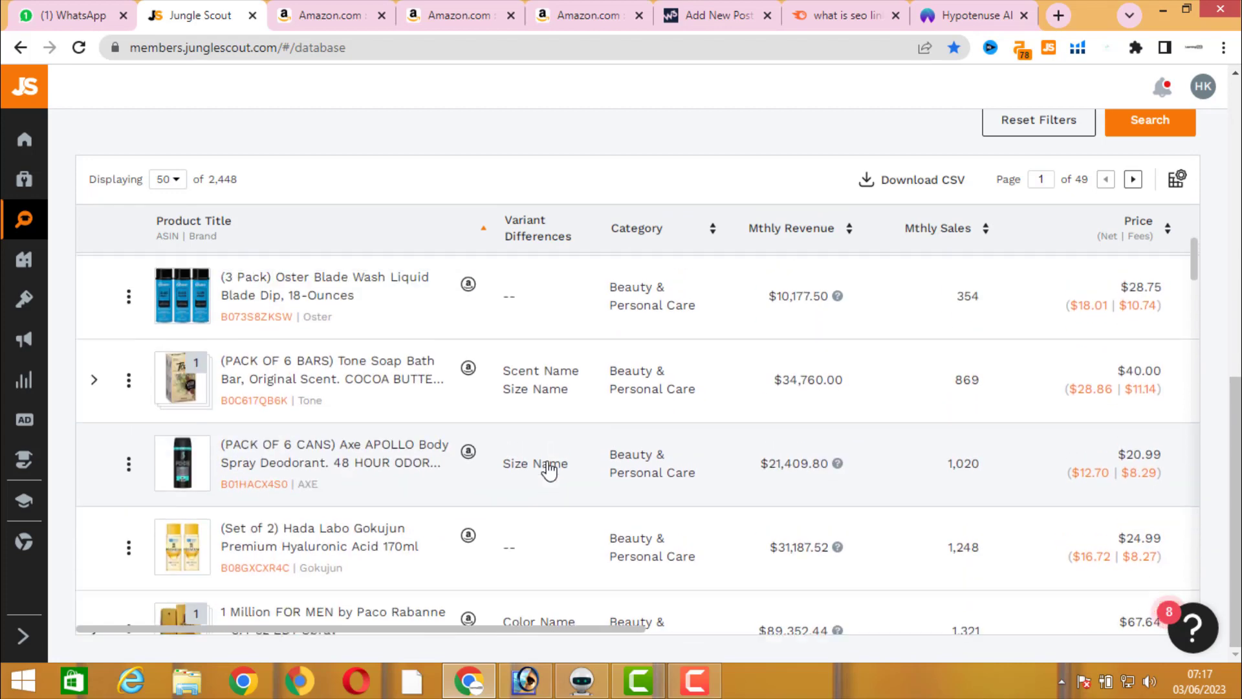
pyautogui.scroll(-1, 548, 470)
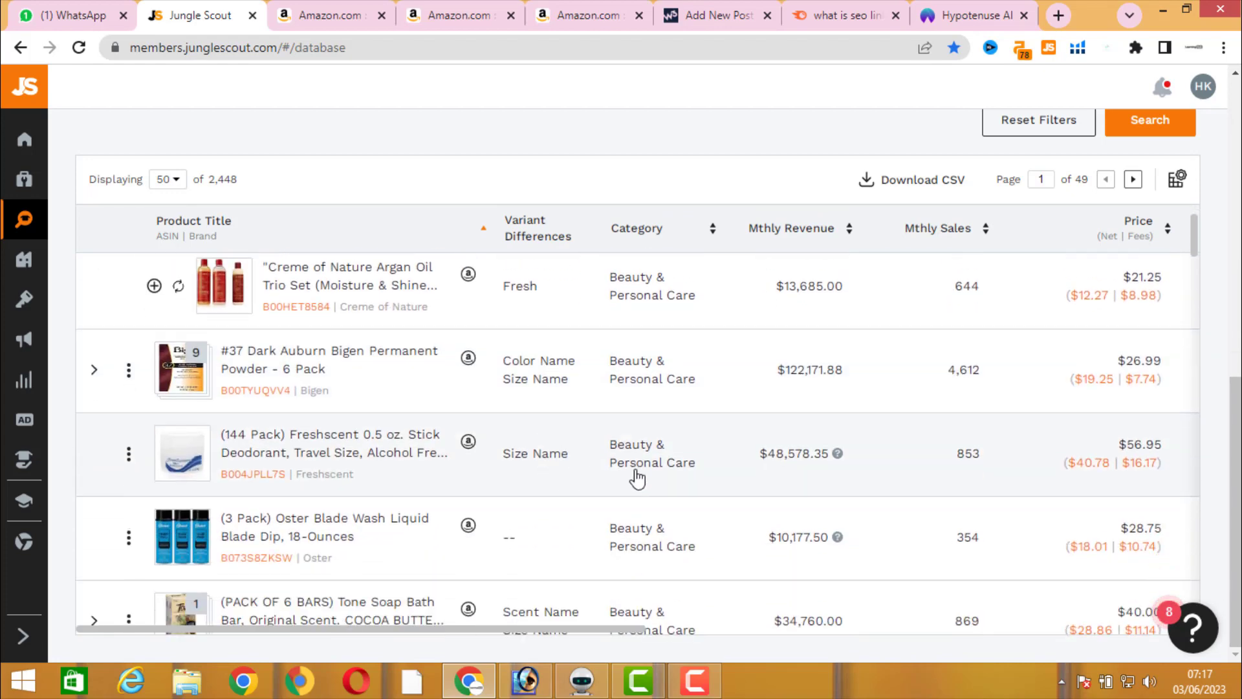
pyautogui.moveTo(621, 629); pyautogui.dragTo(1133, 656)
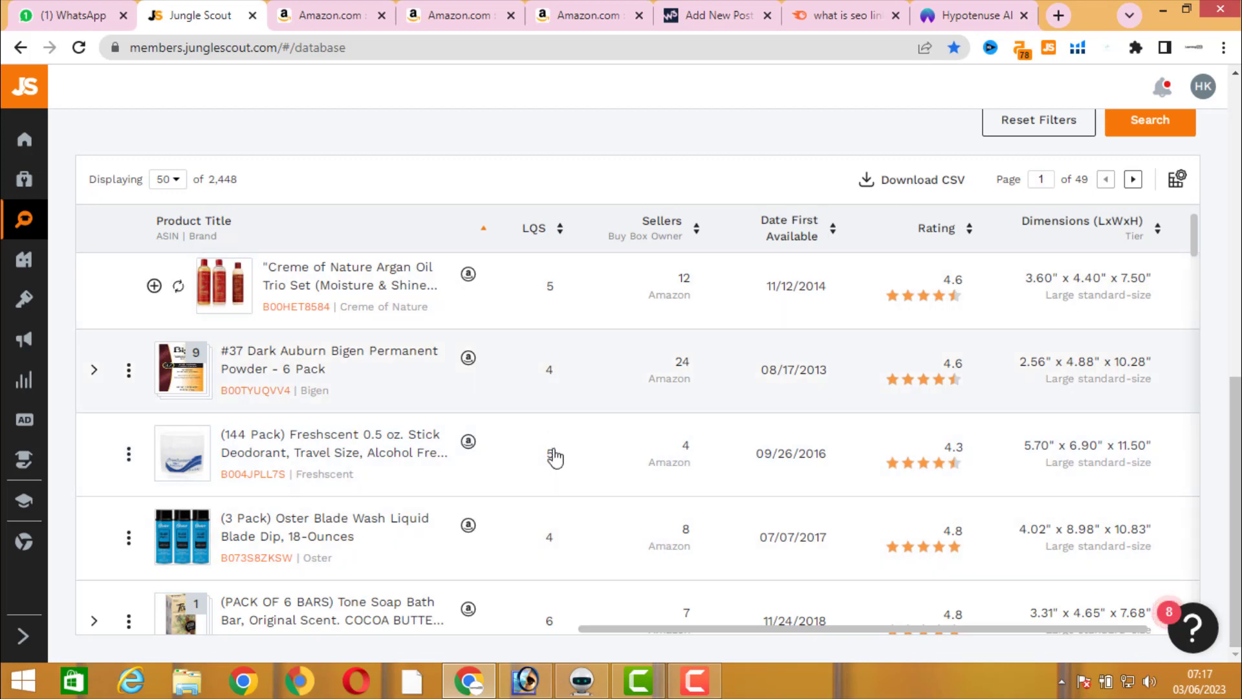
pyautogui.moveTo(720, 636); pyautogui.dragTo(574, 631)
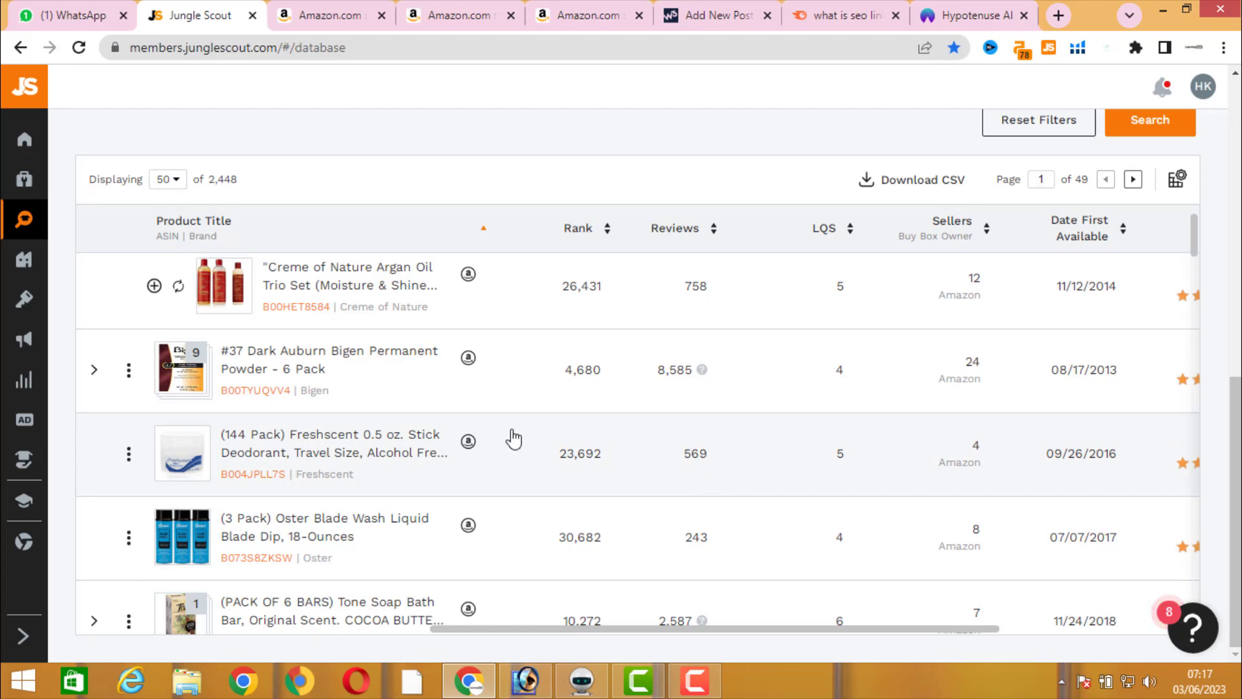
# Step: Open the 144-pack Freshscent deodorant's Amazon listing in a new tab, close the older Amazon tabs and return to Jungle Scout
pyautogui.click(471, 443)
pyautogui.click(417, 9)
pyautogui.click(453, 15)
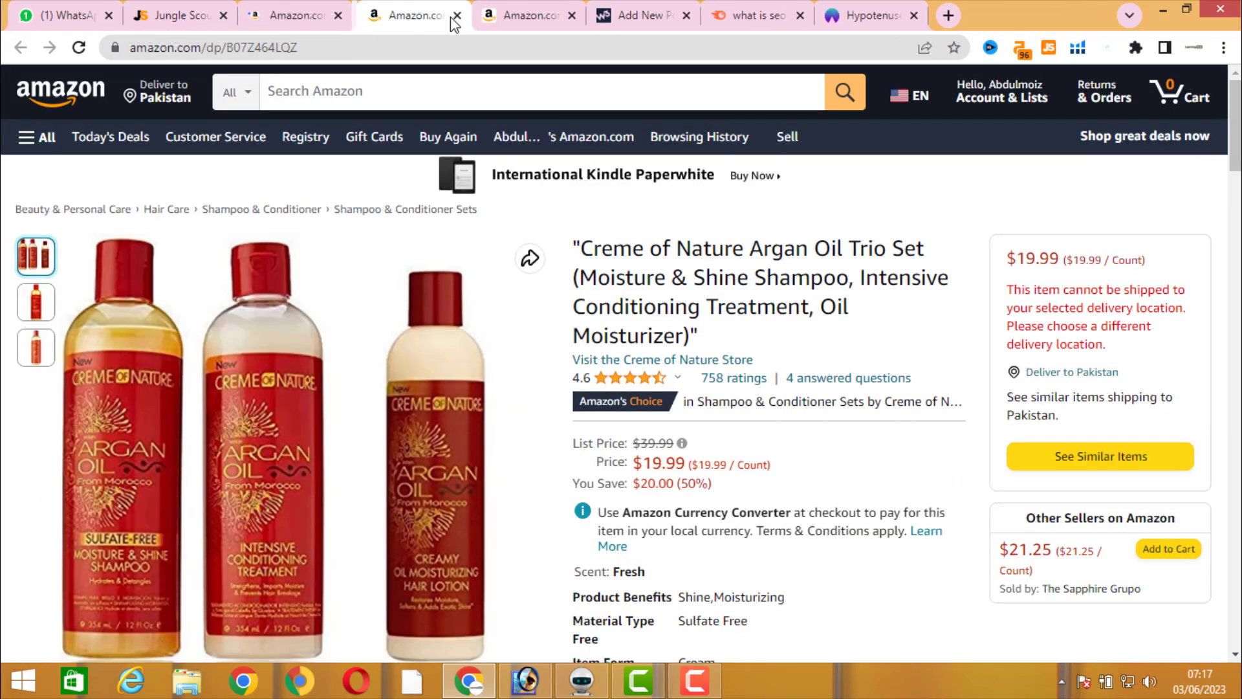
pyautogui.click(452, 15)
pyautogui.click(452, 16)
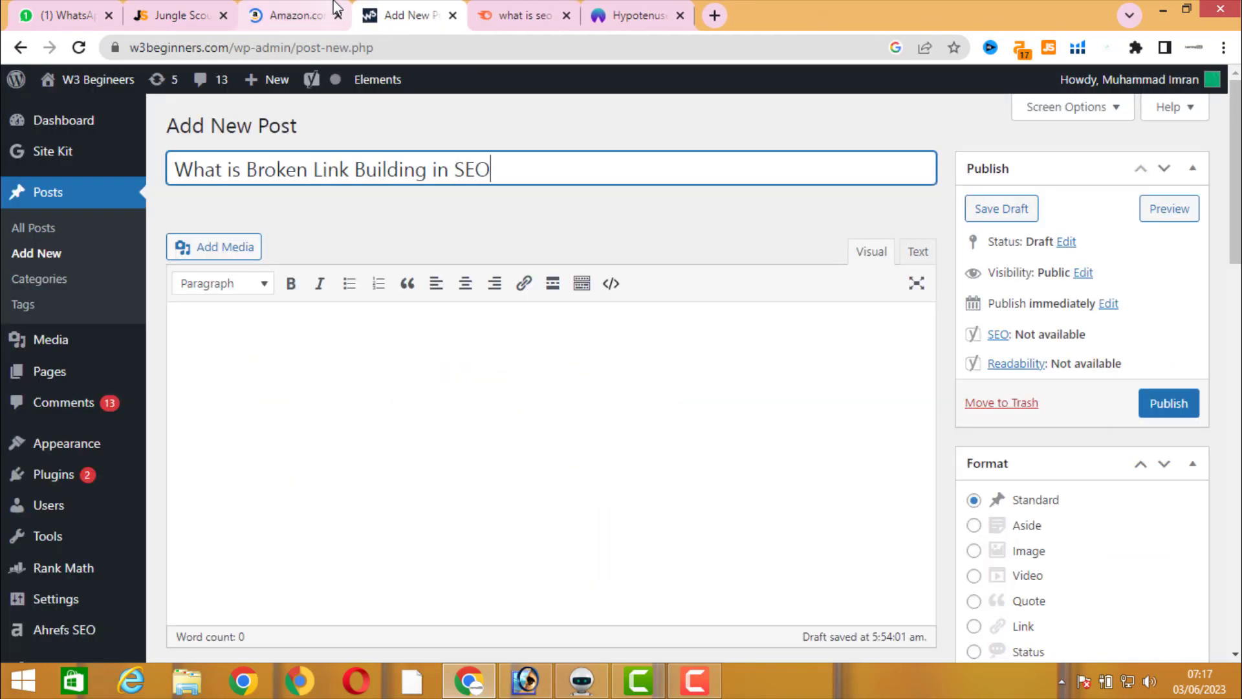
pyautogui.click(336, 5)
pyautogui.click(339, 5)
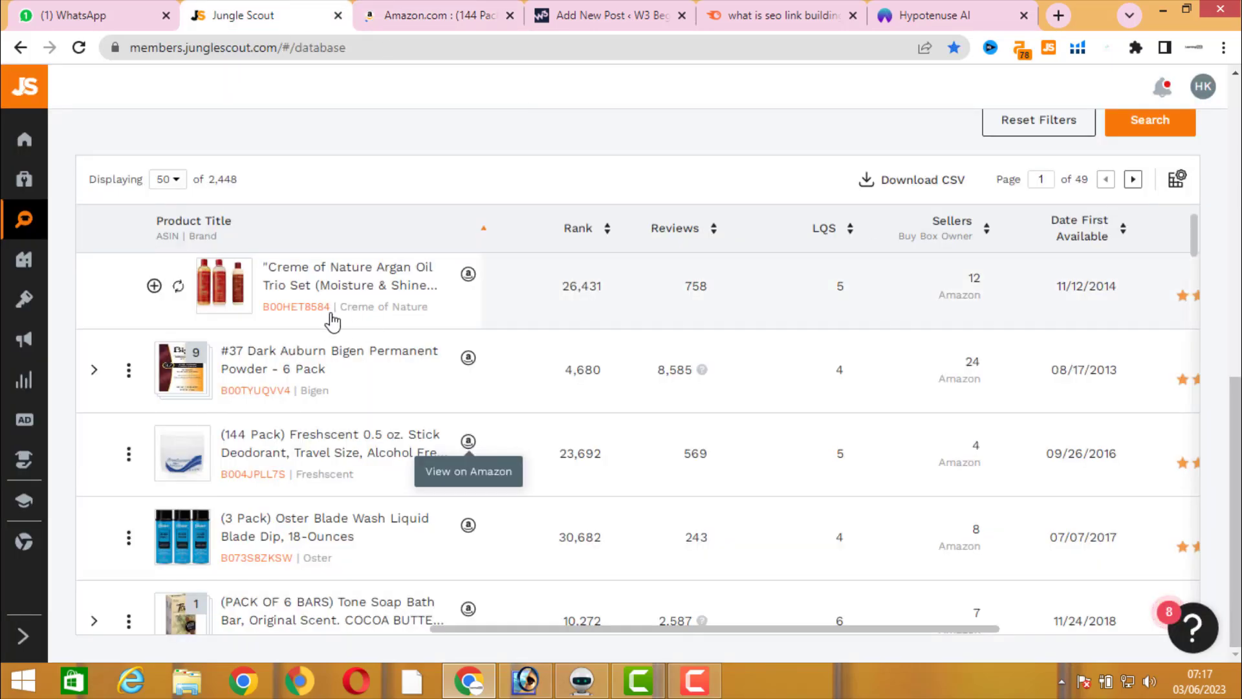
# Step: Open the Product Tracker under Product Research and log back in with the saved account credentials
pyautogui.moveTo(27, 227)
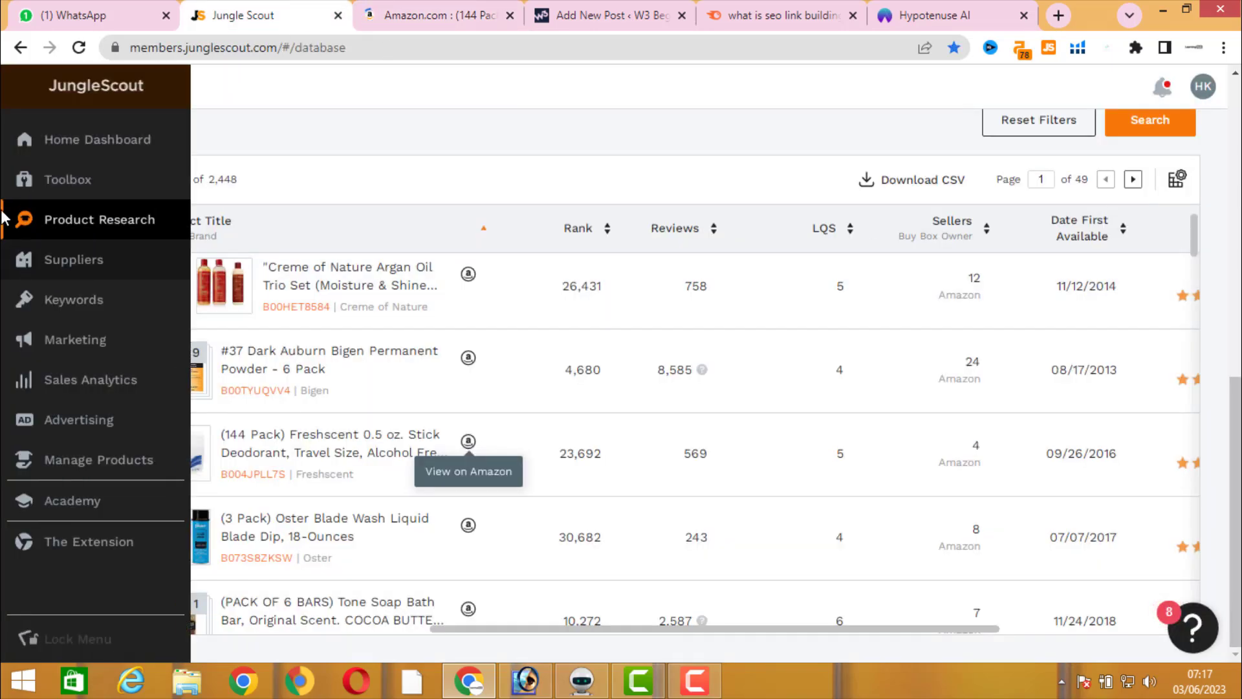
pyautogui.click(184, 231)
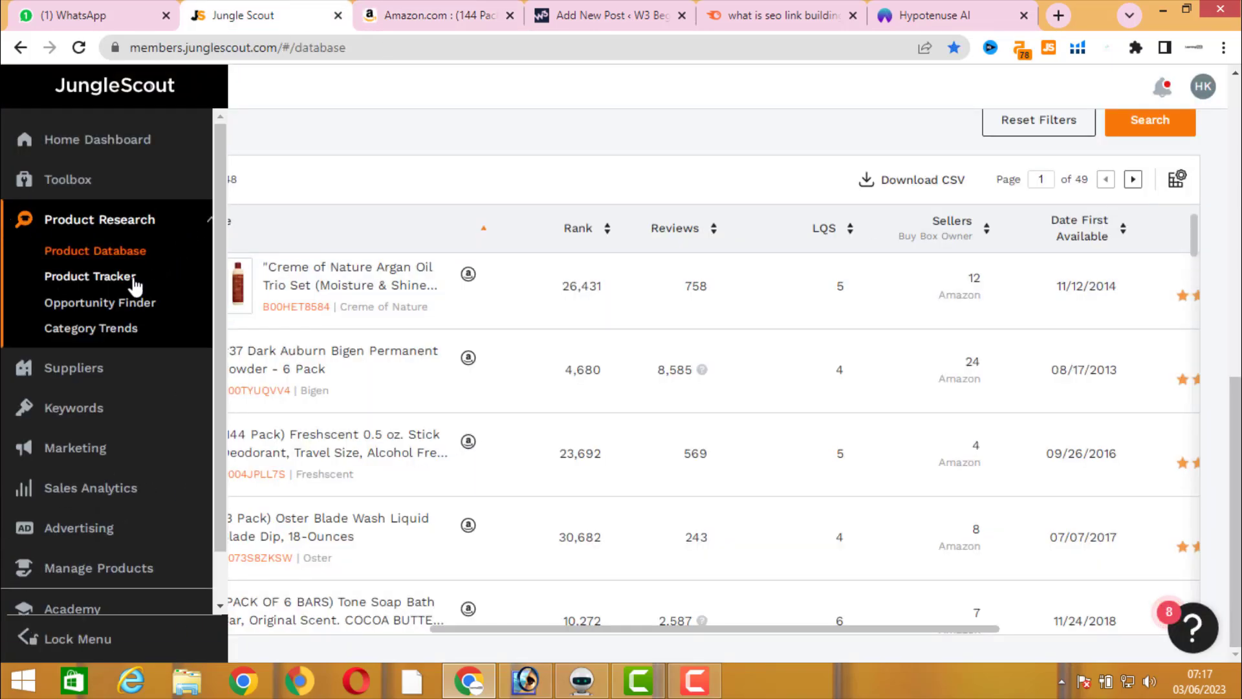
pyautogui.click(103, 277)
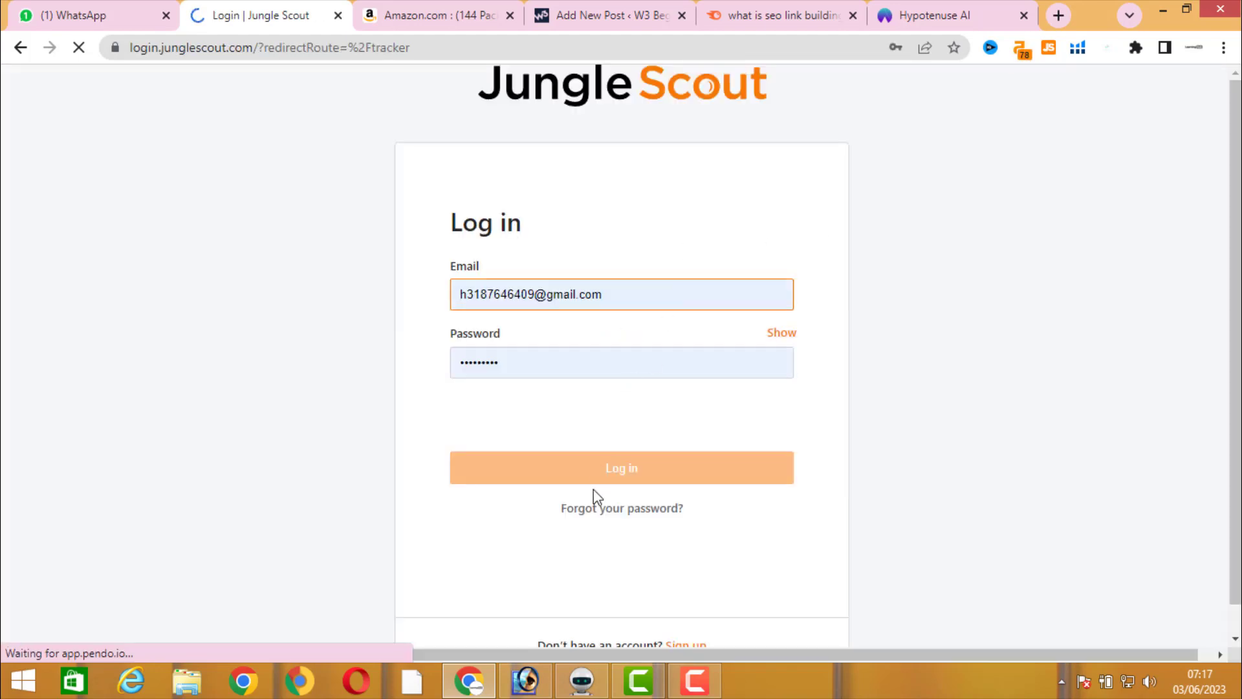
pyautogui.click(657, 478)
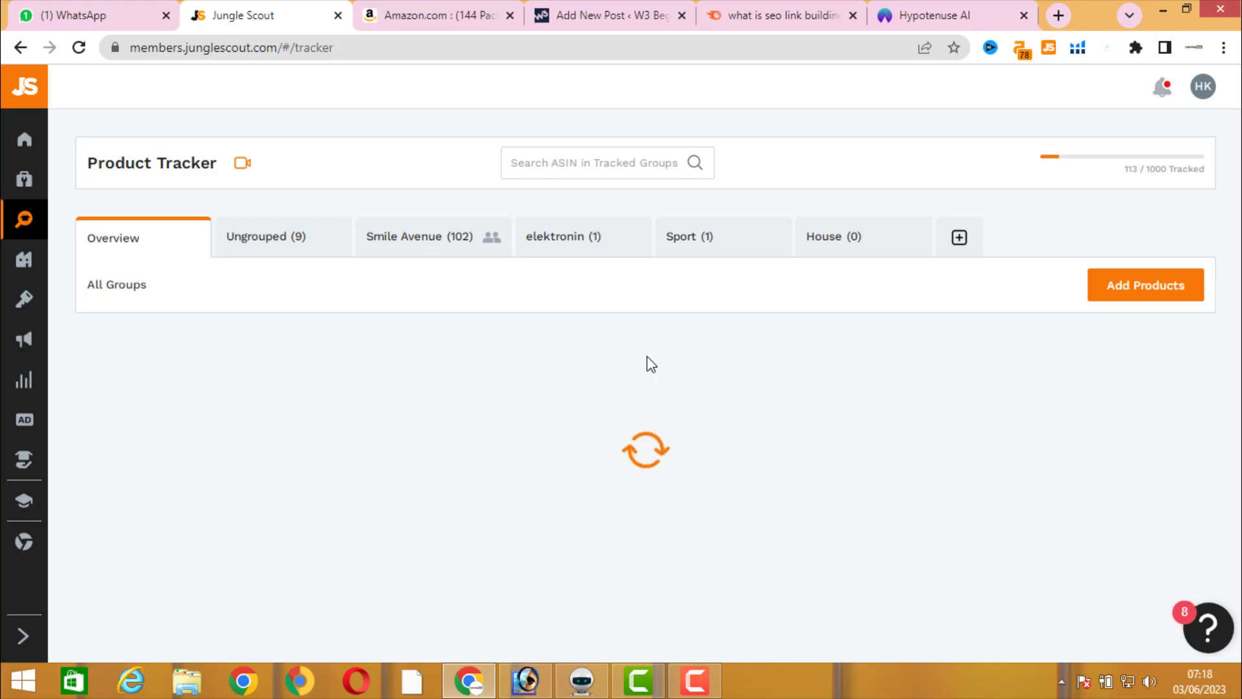
# Step: Copy the ASIN B004JPLL7S from the web address of the Freshscent deodorant's Amazon listing
pyautogui.click(428, 15)
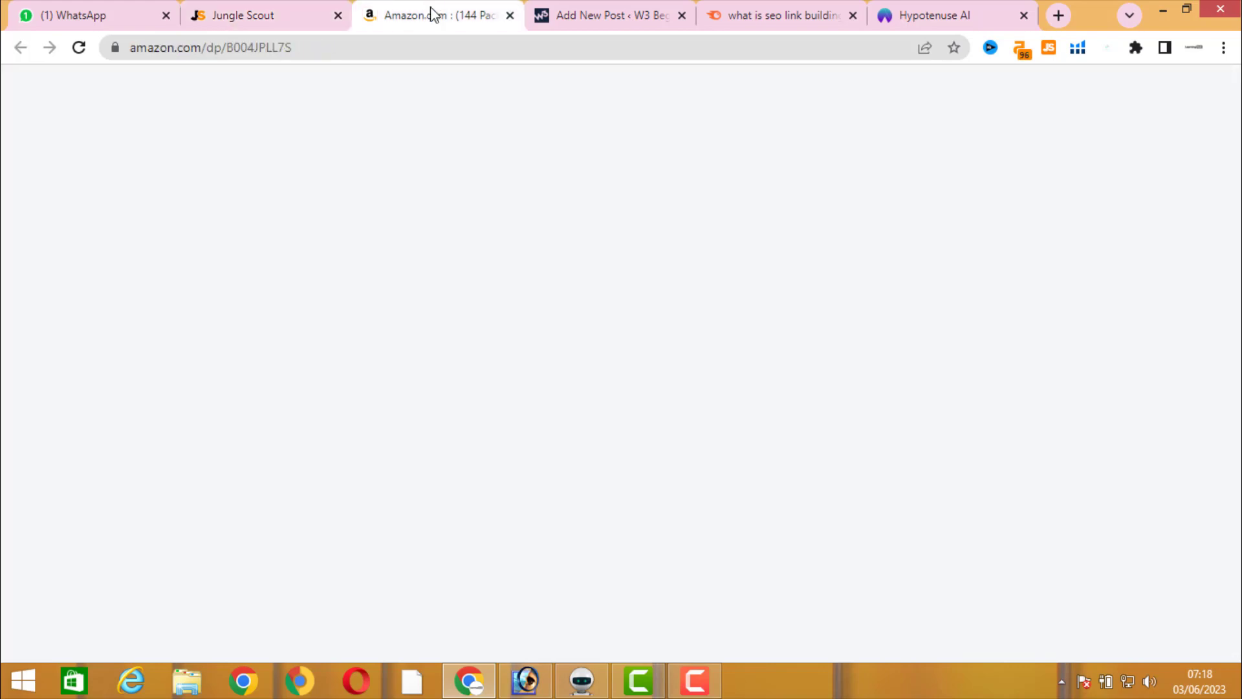
pyautogui.click(231, 47)
pyautogui.doubleClick(349, 48)
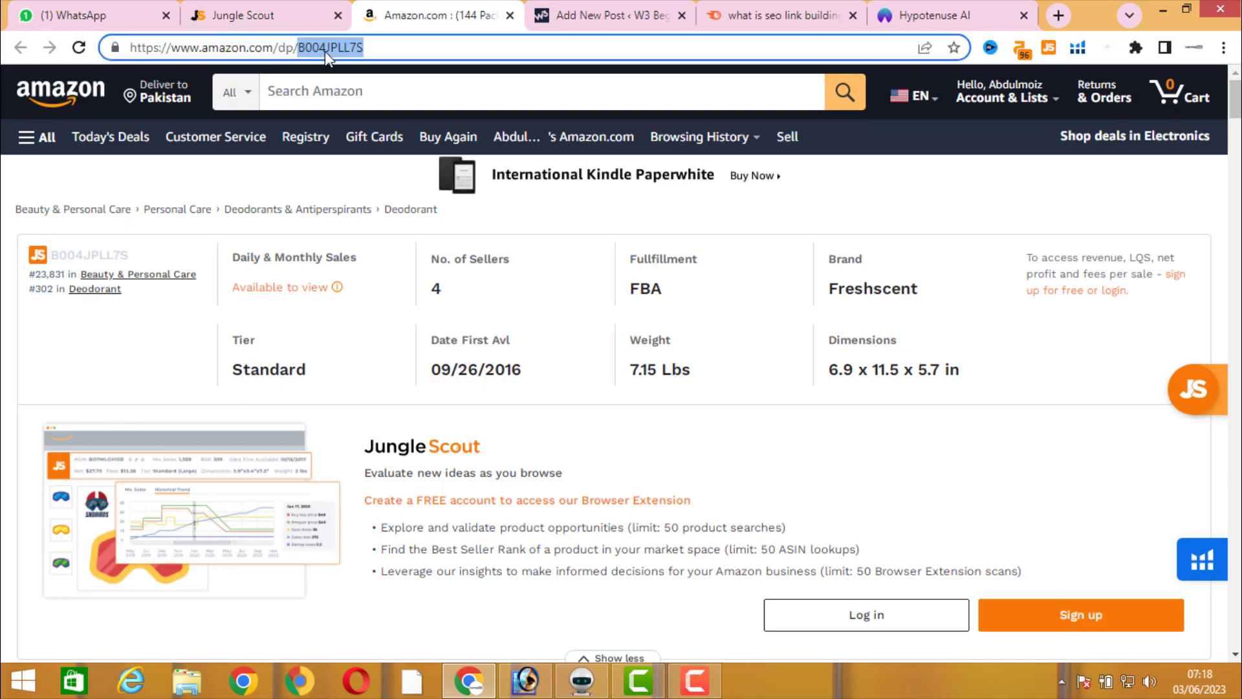
pyautogui.rightClick(325, 51)
pyautogui.click(368, 118)
pyautogui.scroll(-10, 620, 396)
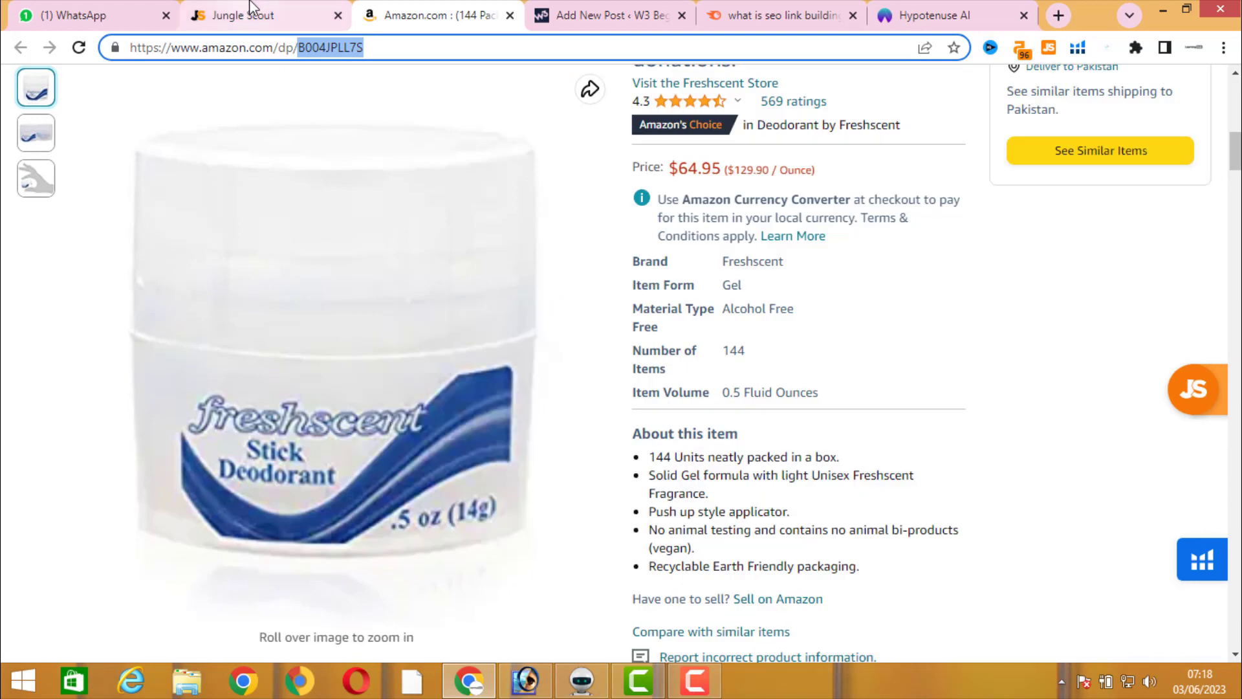
# Step: Start adding a product to the Product Tracker with the copied ASIN B004JPLL7S for the United States marketplace and continue to group selection
pyautogui.click(242, 15)
pyautogui.click(1163, 296)
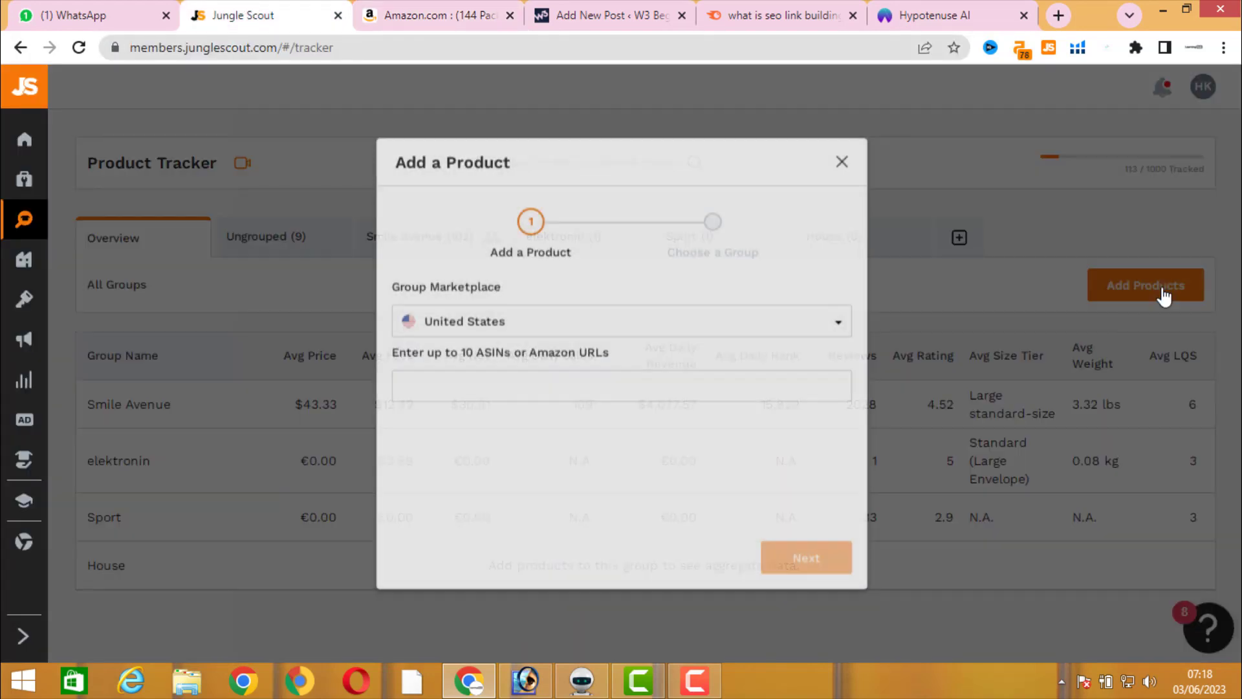
pyautogui.rightClick(614, 381)
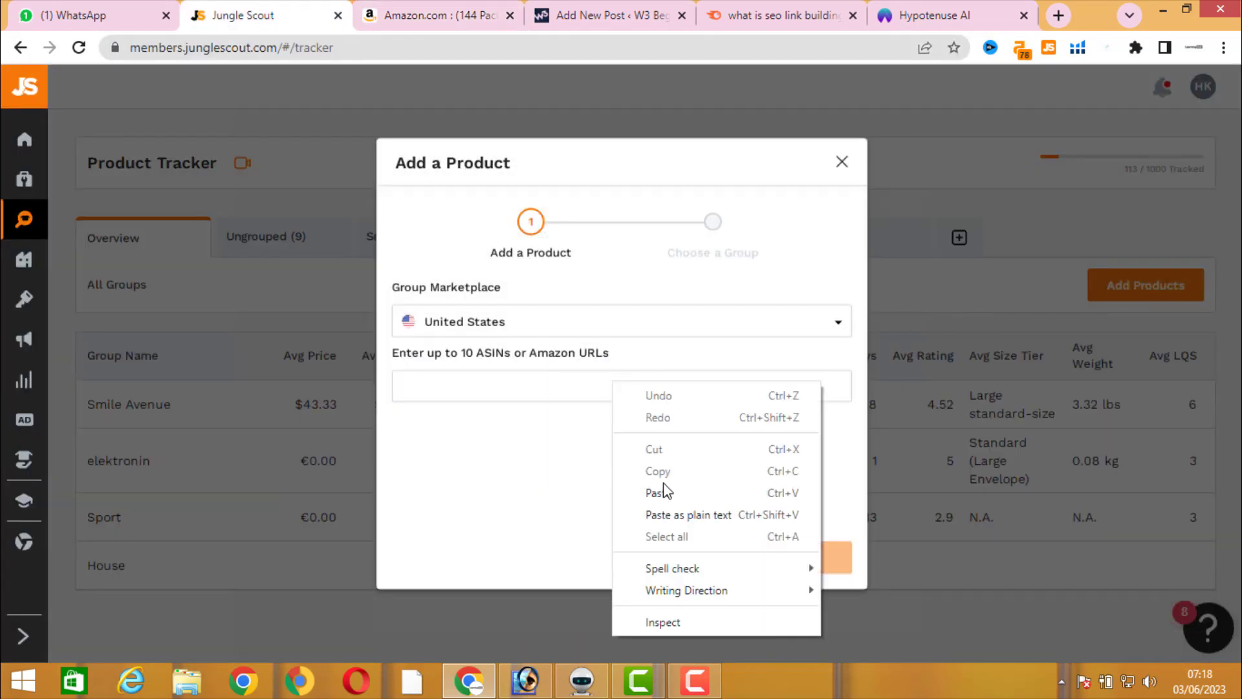
pyautogui.click(666, 488)
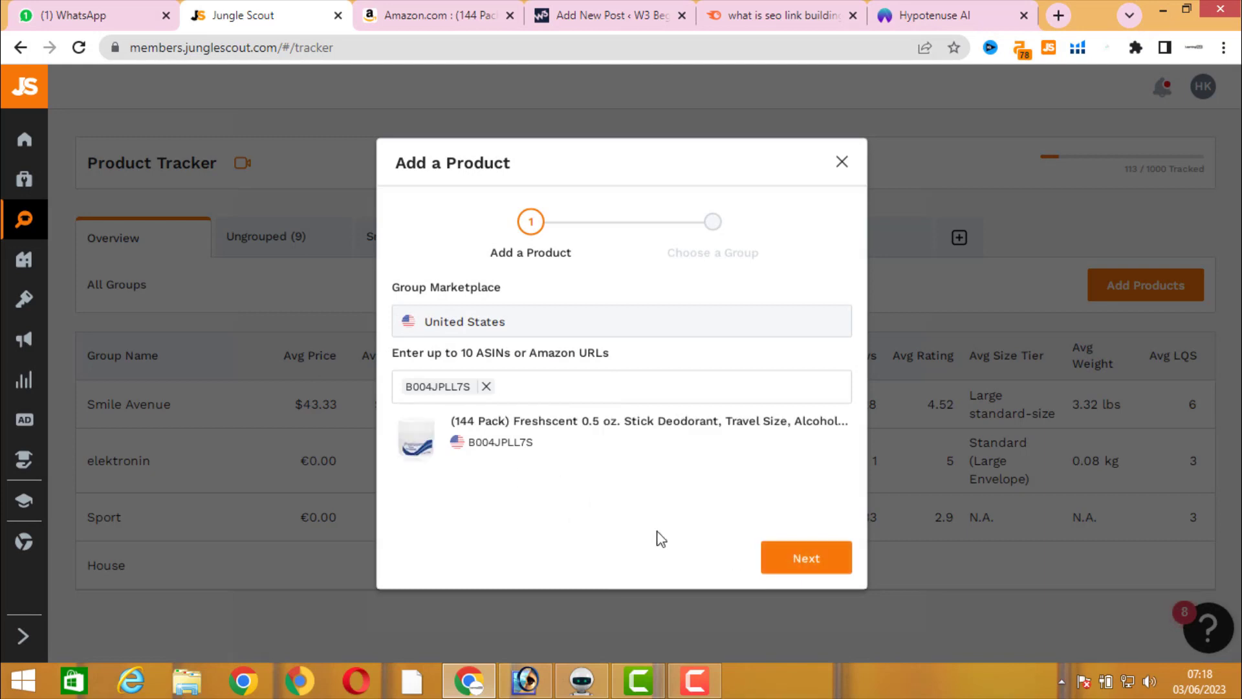
pyautogui.click(809, 557)
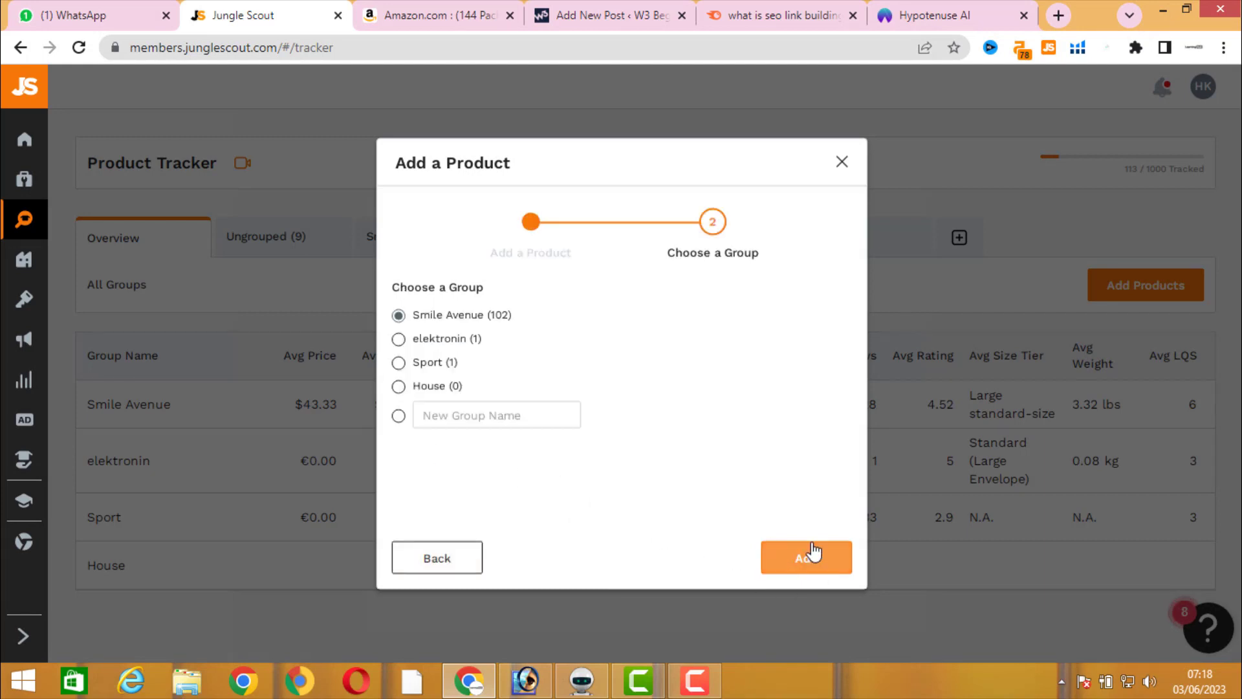
# Step: Add the Freshscent deodorant to a new tracker group named "iii"
pyautogui.click(416, 416)
pyautogui.write('ii')
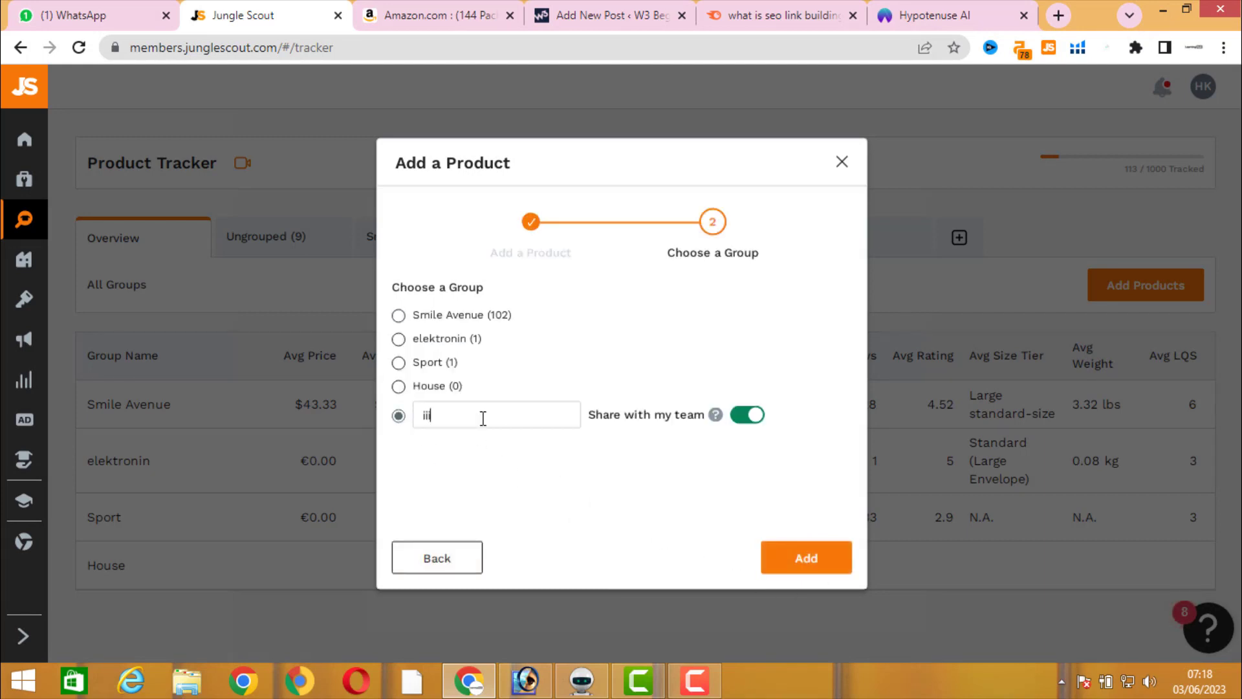
pyautogui.write('i')
pyautogui.click(814, 569)
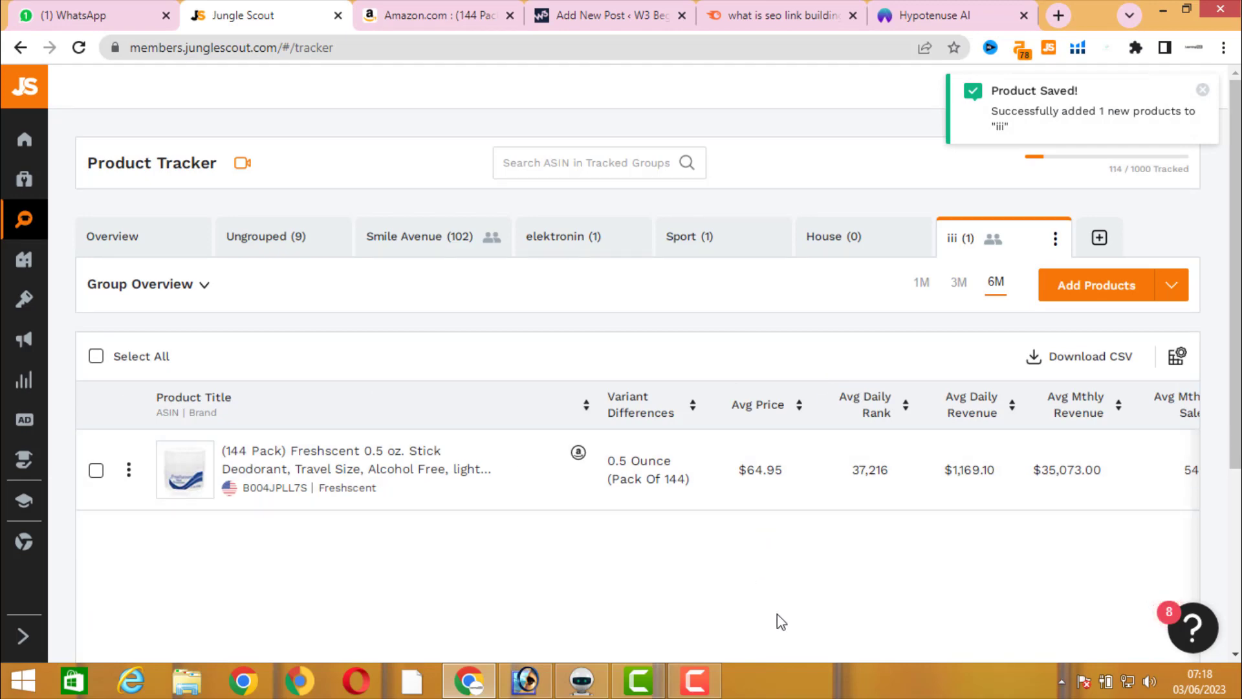
# Step: Open the tracked Freshscent deodorant's product trends and examine the six-month Units Sold curve with and without Rank
pyautogui.moveTo(812, 494)
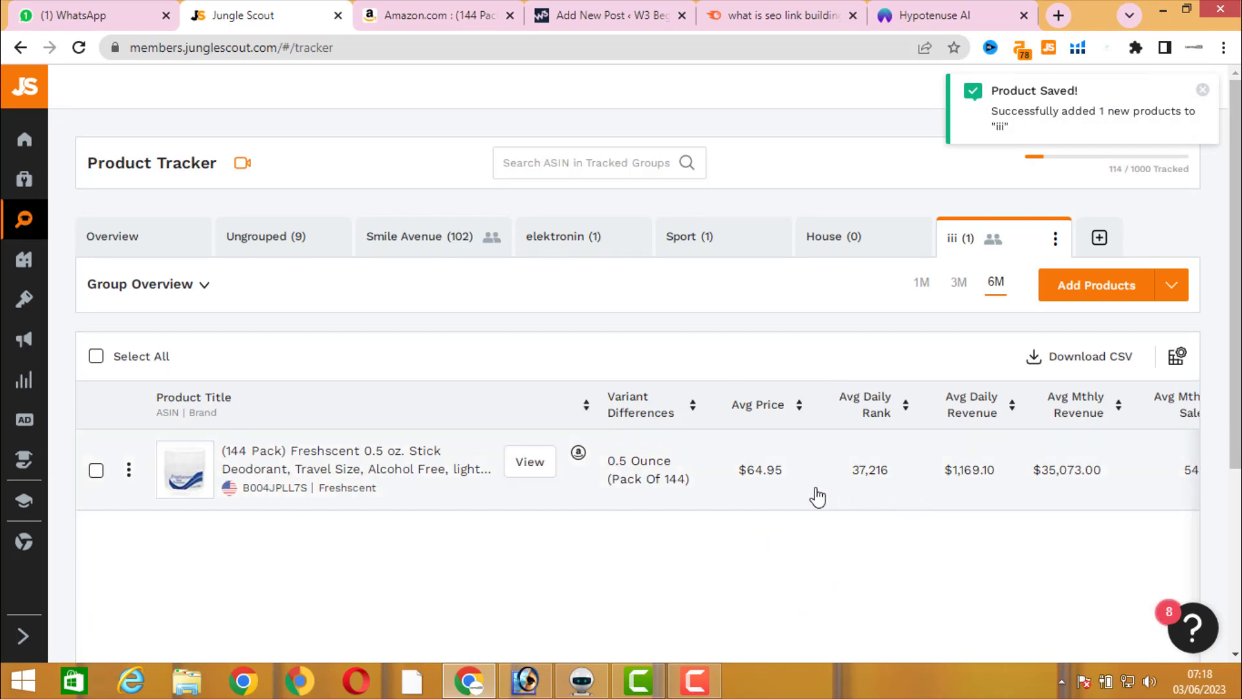
pyautogui.click(539, 478)
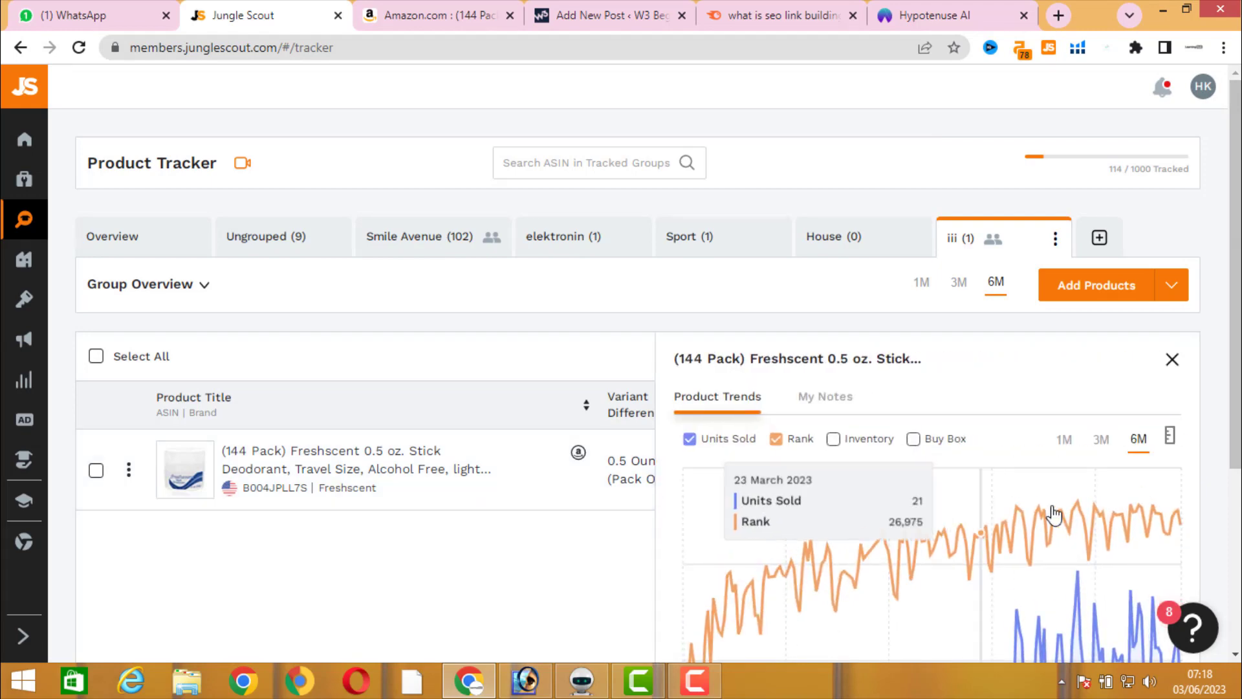
pyautogui.scroll(-3, 1064, 516)
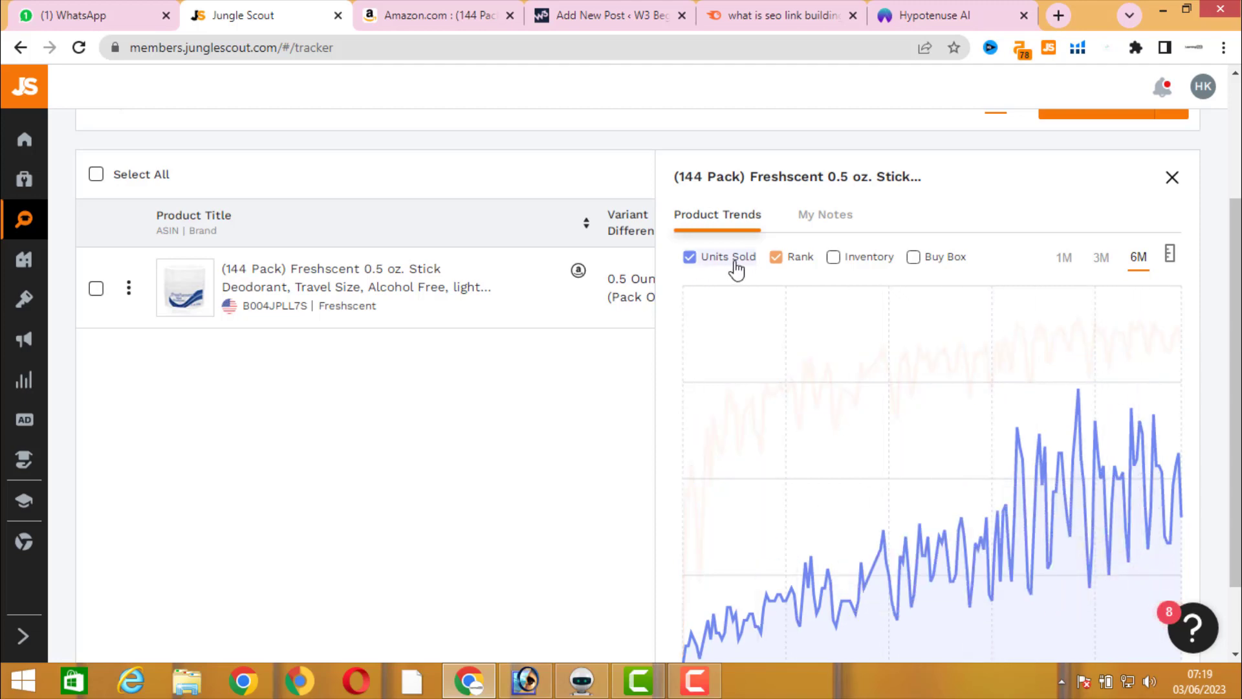
pyautogui.click(775, 258)
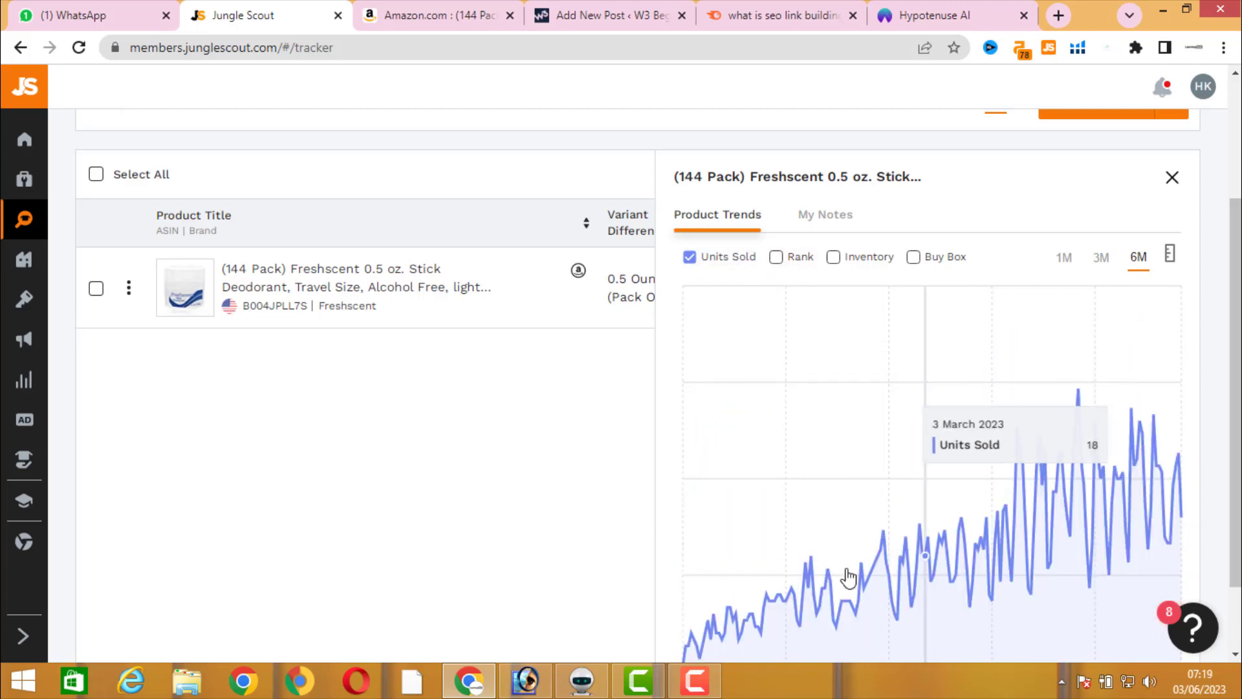
pyautogui.click(775, 262)
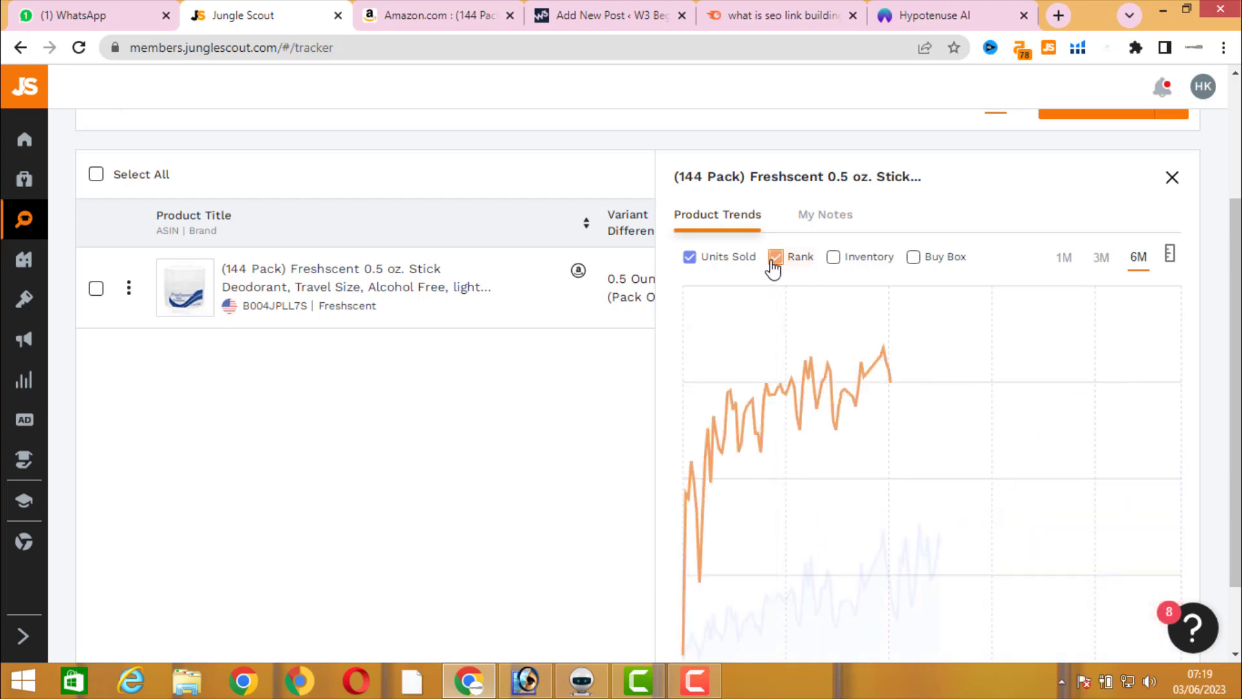
pyautogui.click(776, 262)
pyautogui.click(707, 269)
pyautogui.click(693, 264)
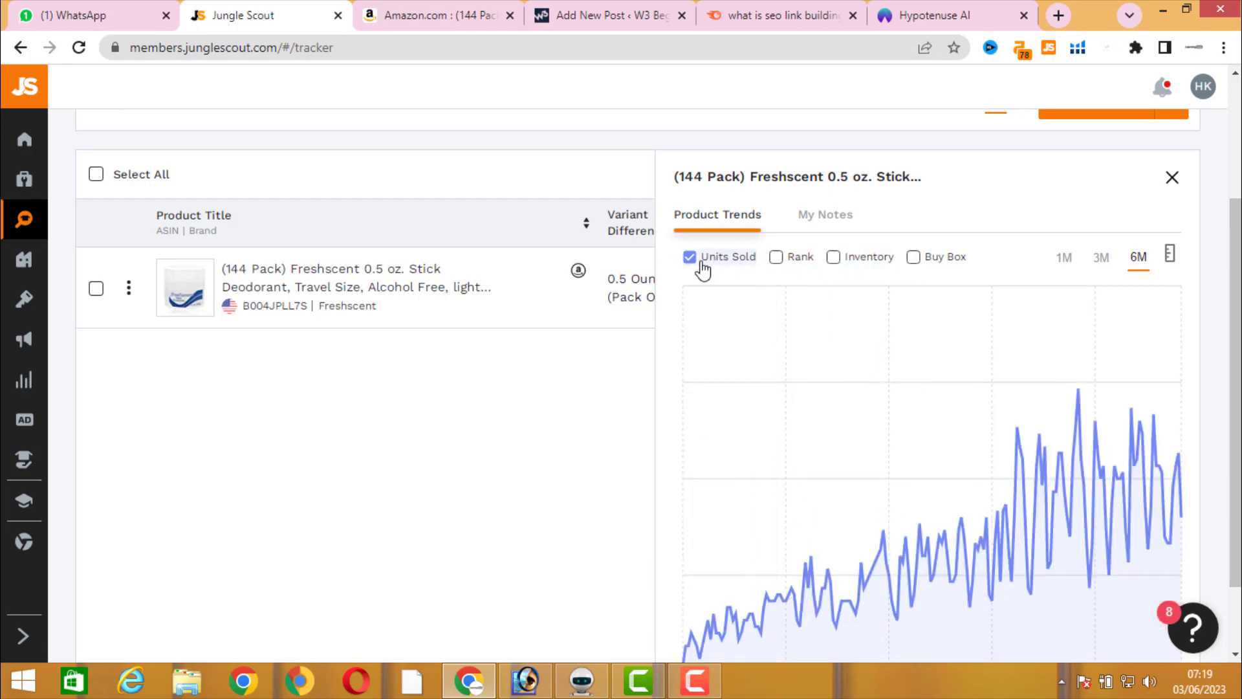
# Step: Check the deodorant's Inventory and Buy Box trends against Units Sold, hide both again and close the product trends
pyautogui.click(834, 262)
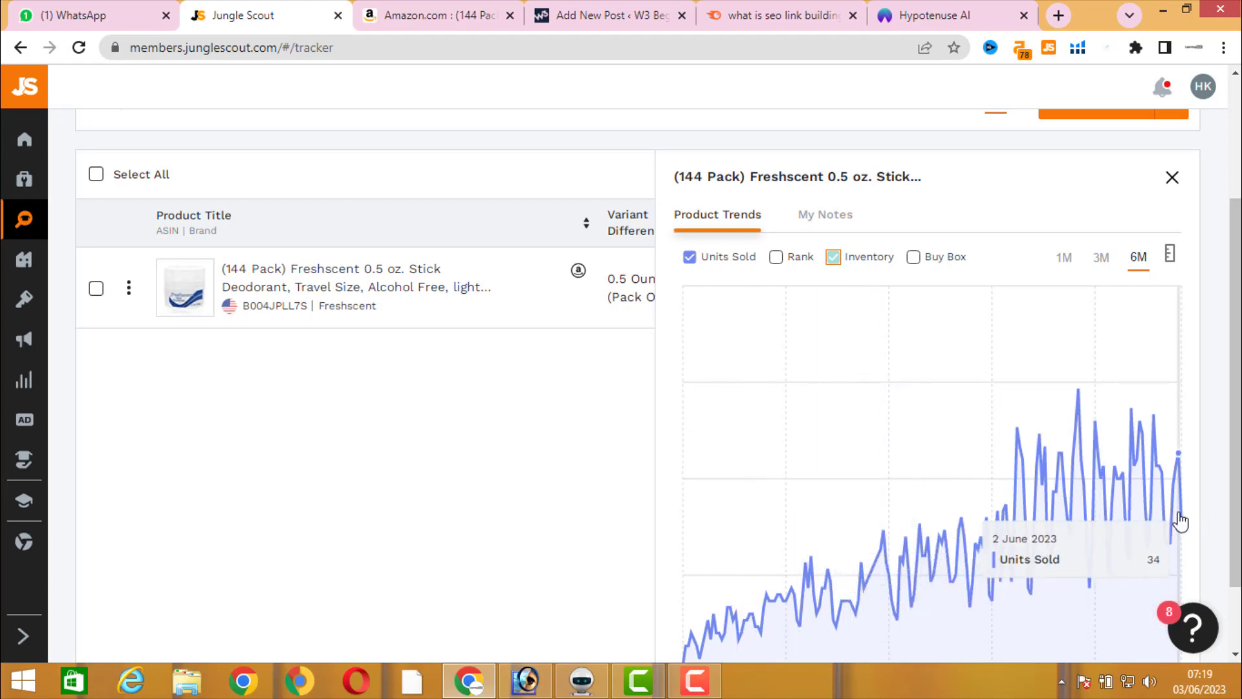
pyautogui.click(833, 258)
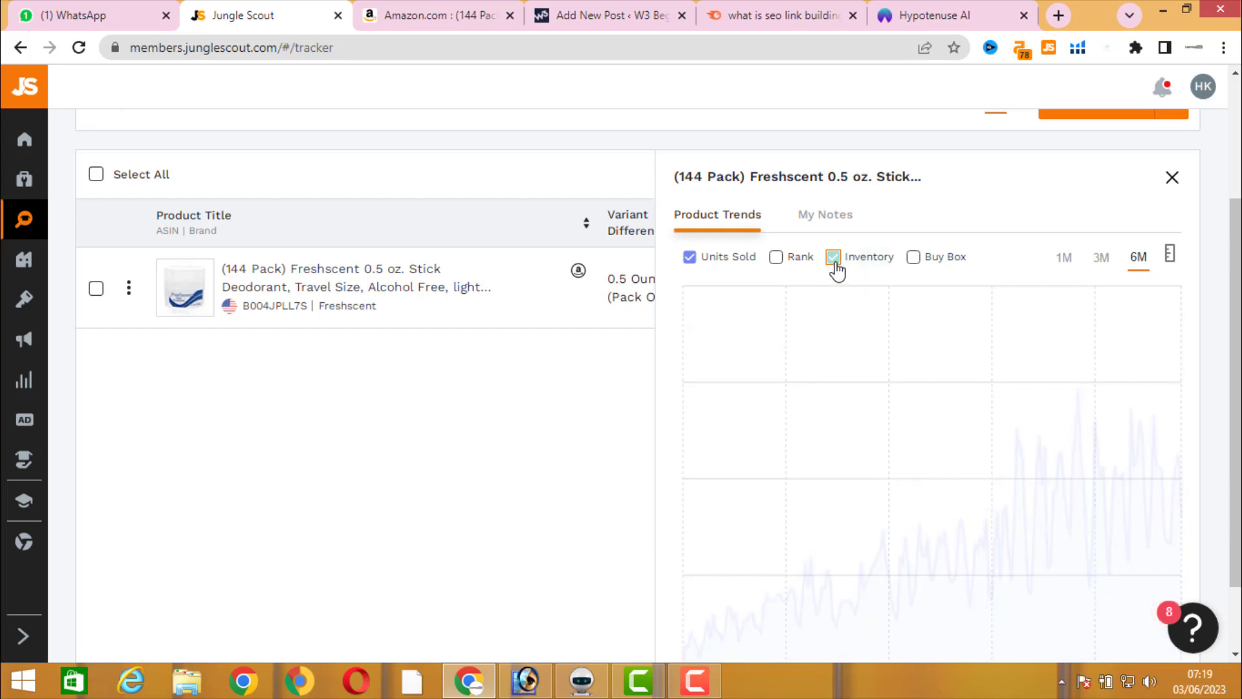
pyautogui.click(913, 257)
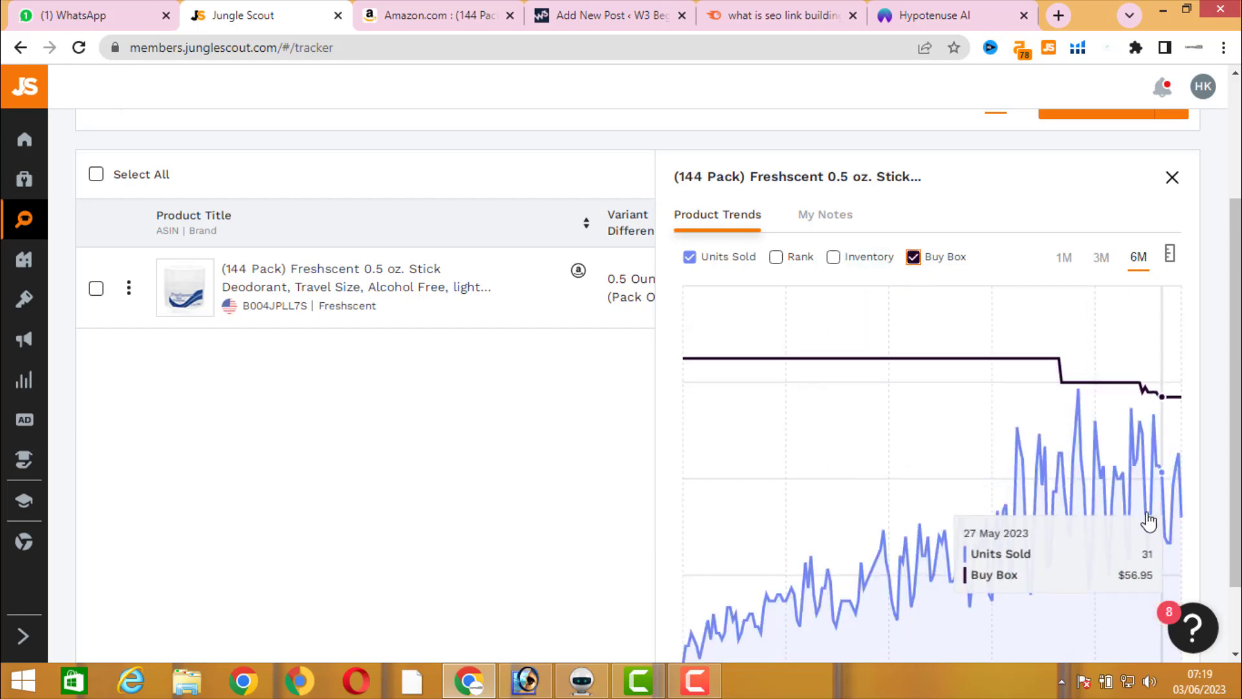
pyautogui.click(911, 257)
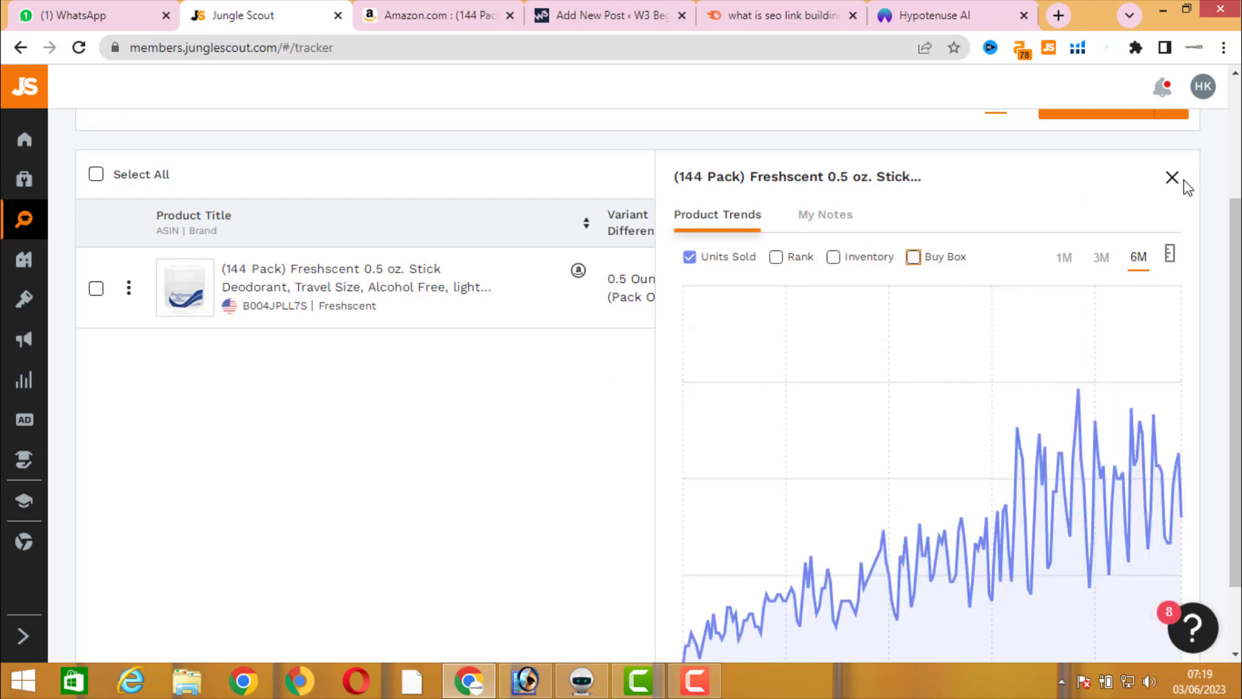
pyautogui.click(1172, 178)
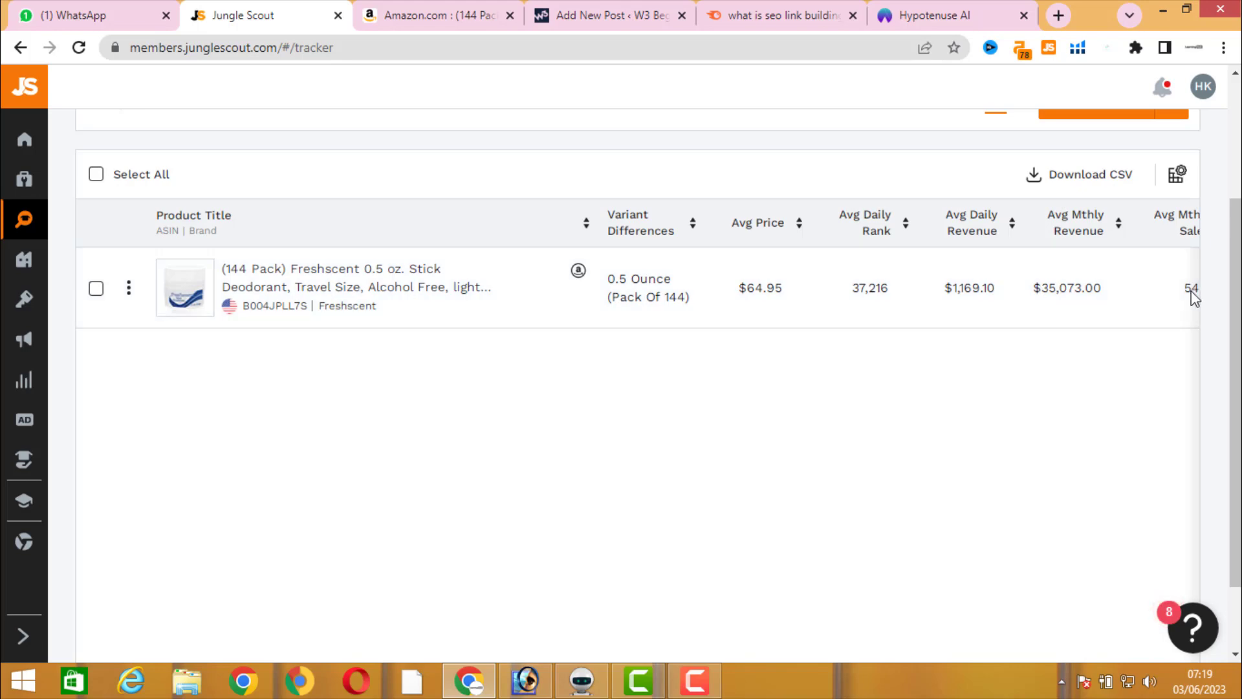
# Step: Check the tracked Freshscent deodorant's average price, daily rank, daily and monthly revenue, and monthly sales in group "iii"
pyautogui.scroll(-2, 1103, 487)
pyautogui.moveTo(1070, 631); pyautogui.dragTo(1105, 631)
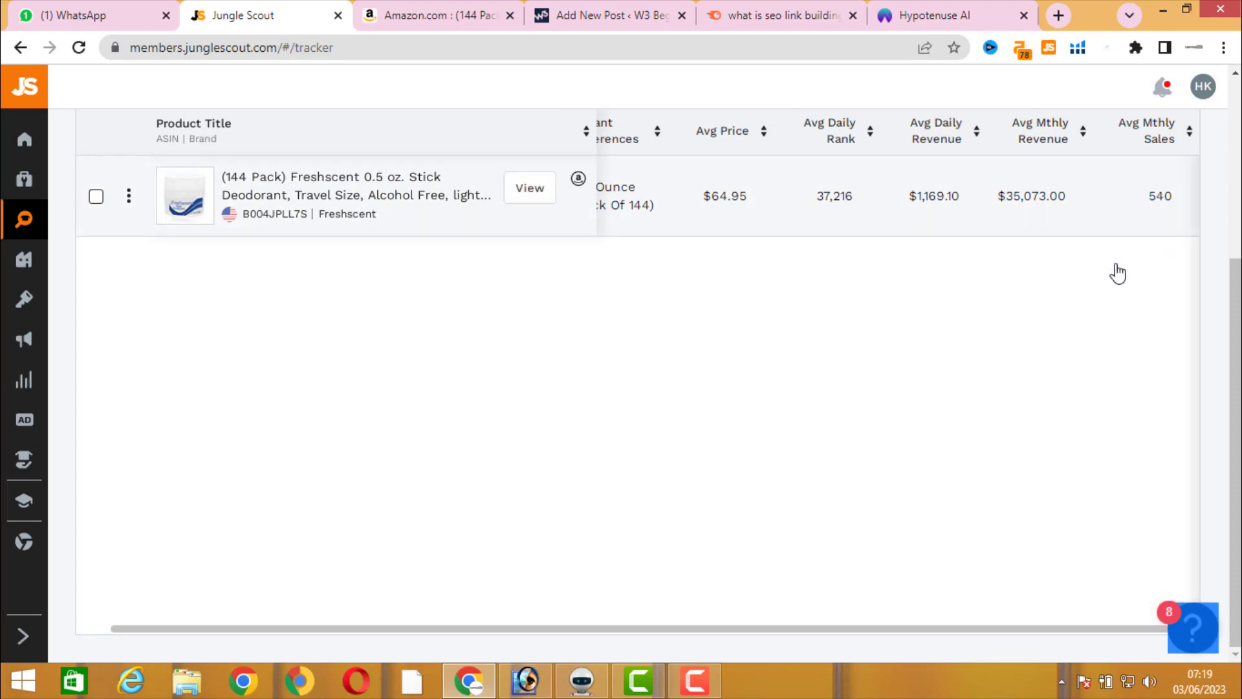
pyautogui.scroll(4, 1115, 271)
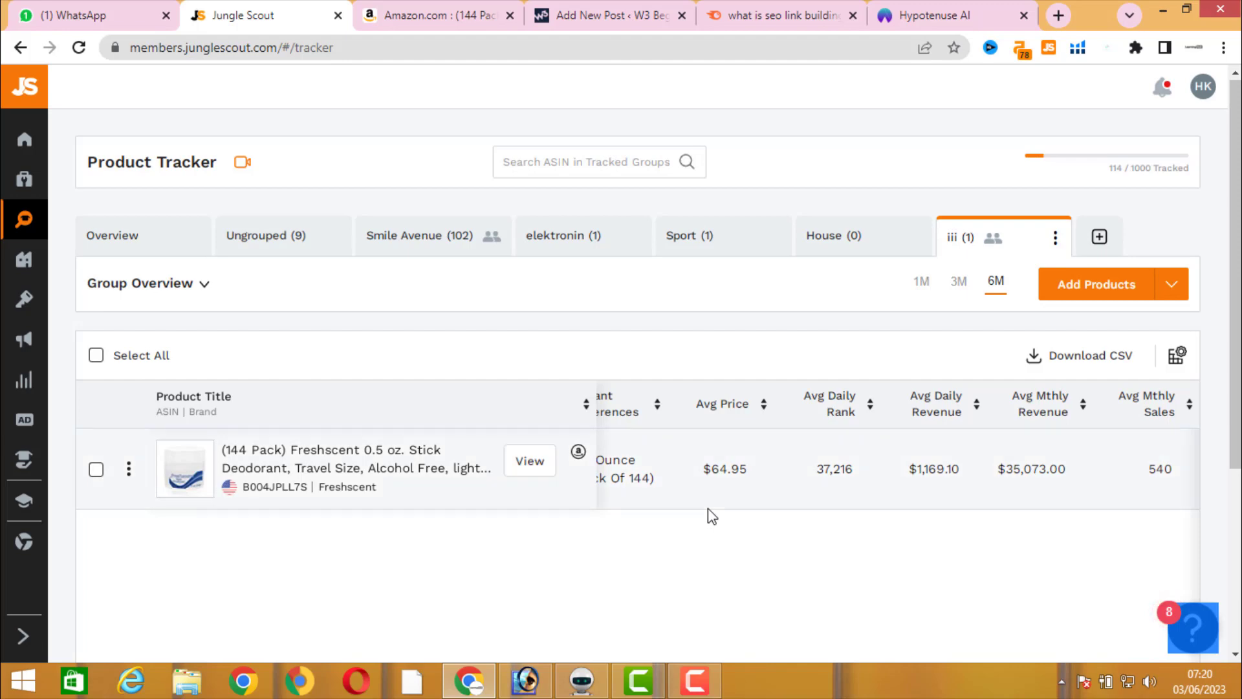
# Step: Open Jungle Scout's Category Trends in a new browser tab and switch to it
pyautogui.moveTo(38, 242)
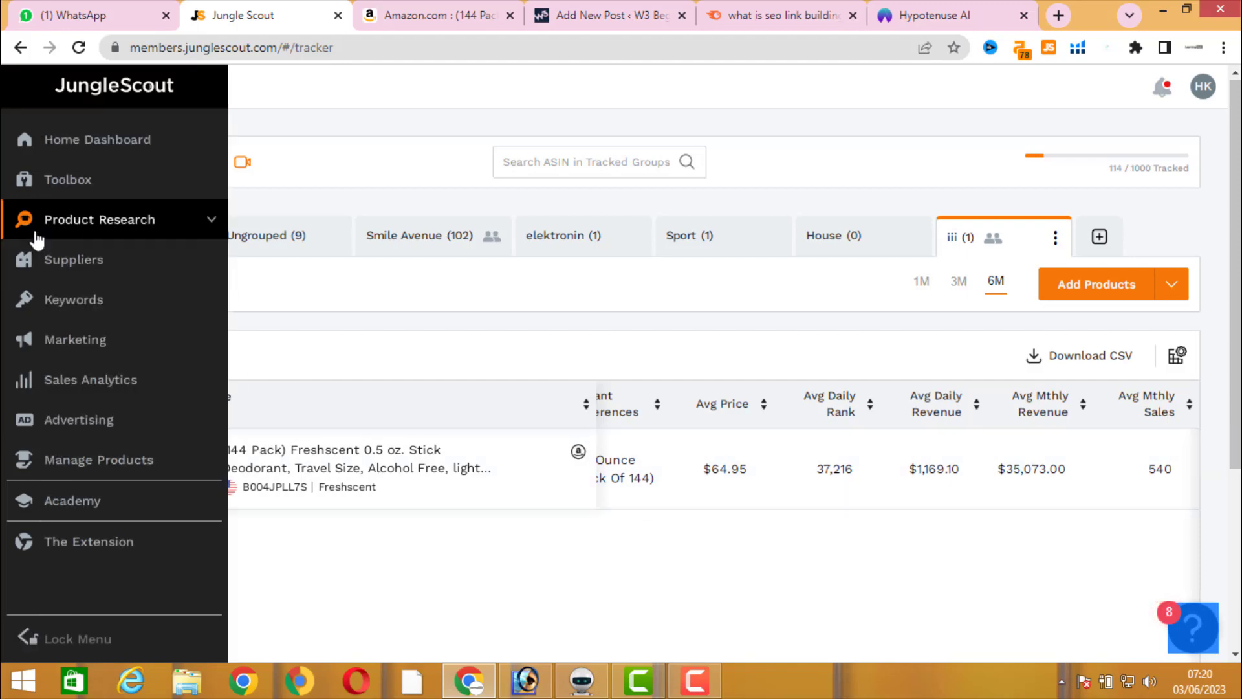
pyautogui.click(184, 232)
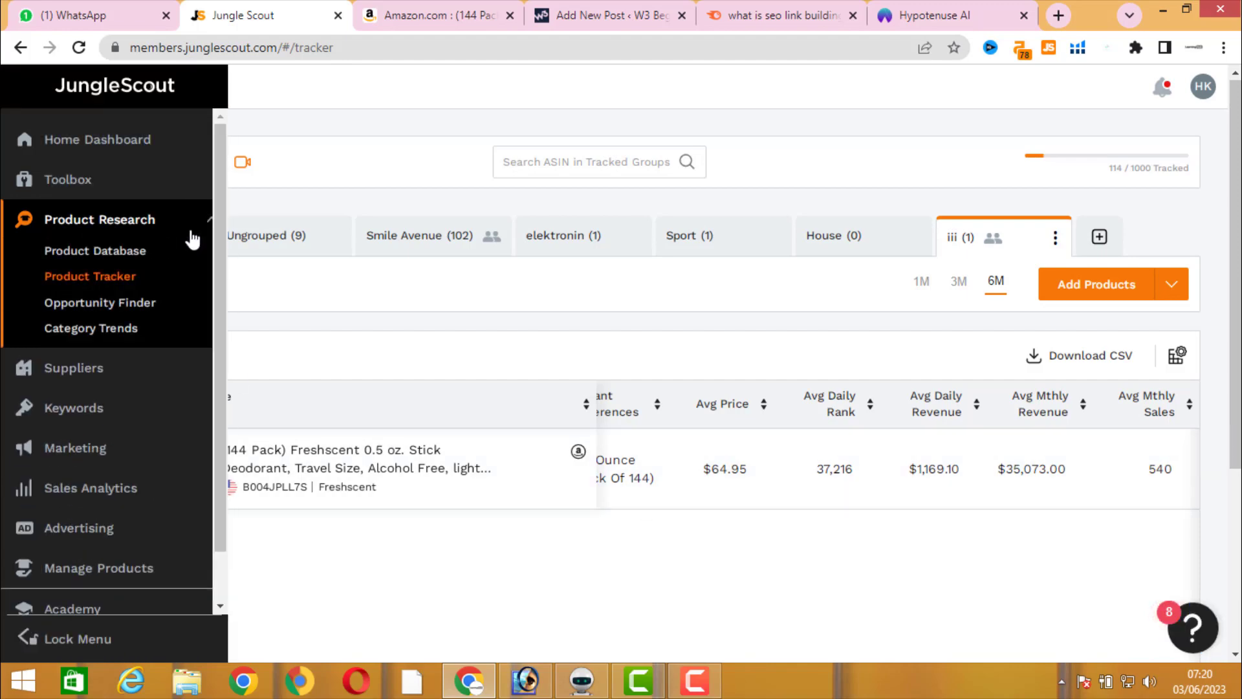
pyautogui.rightClick(111, 336)
pyautogui.click(169, 344)
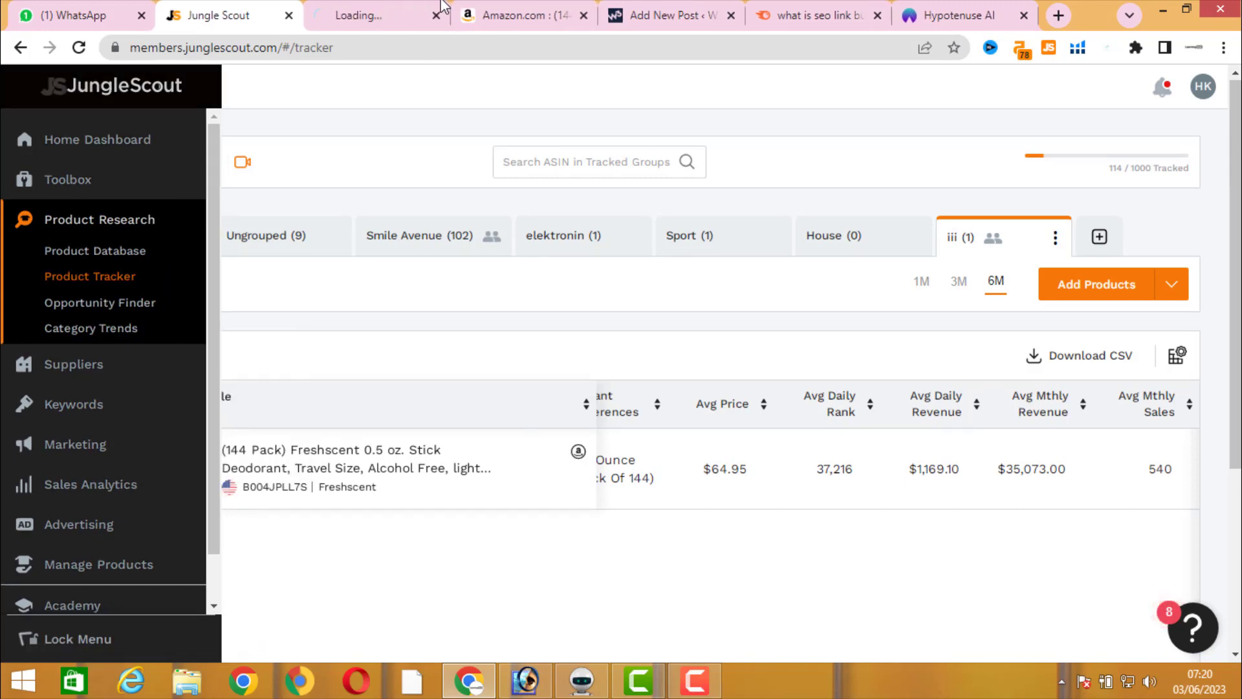
pyautogui.click(427, 25)
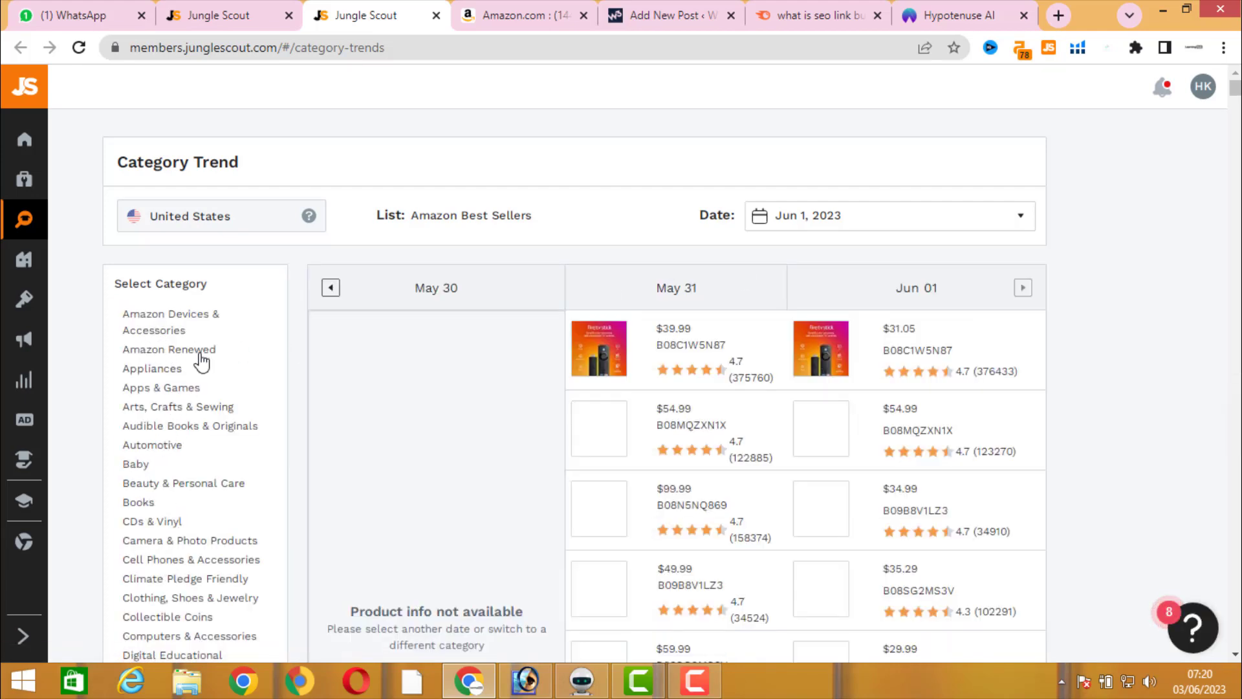
# Step: Show the Amazon best seller trends for the Beauty & Personal Care category
pyautogui.scroll(-1, 199, 418)
pyautogui.scroll(-2, 198, 419)
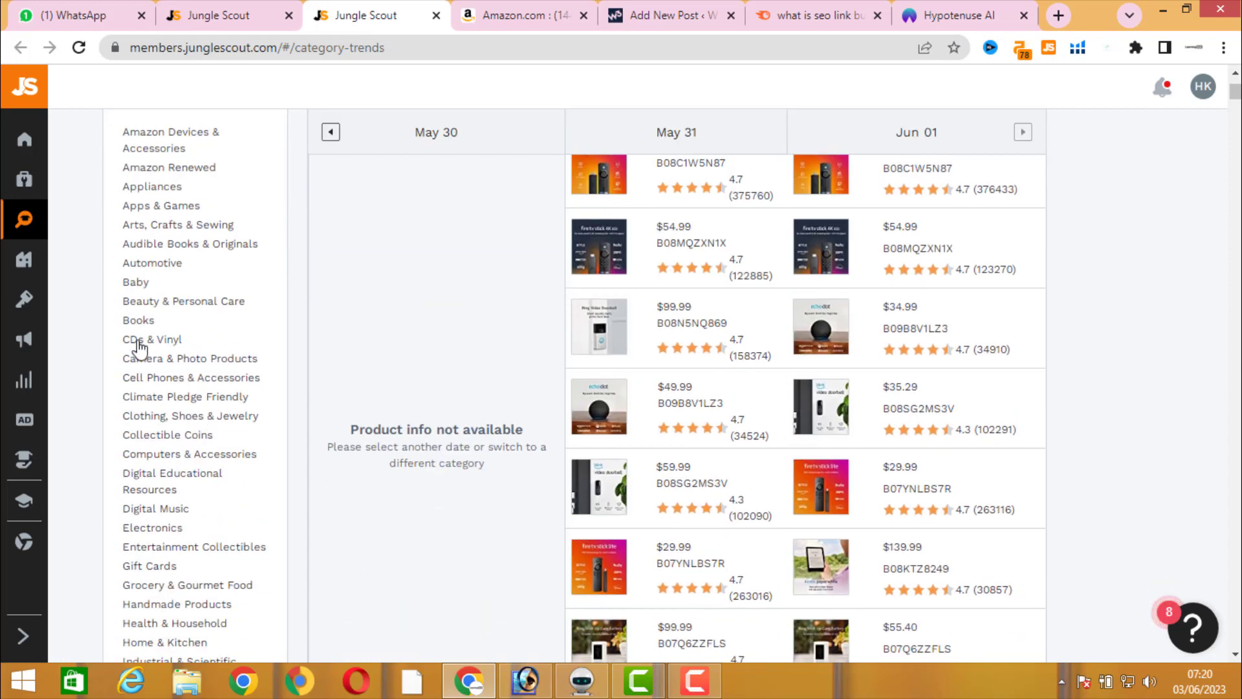
pyautogui.click(206, 302)
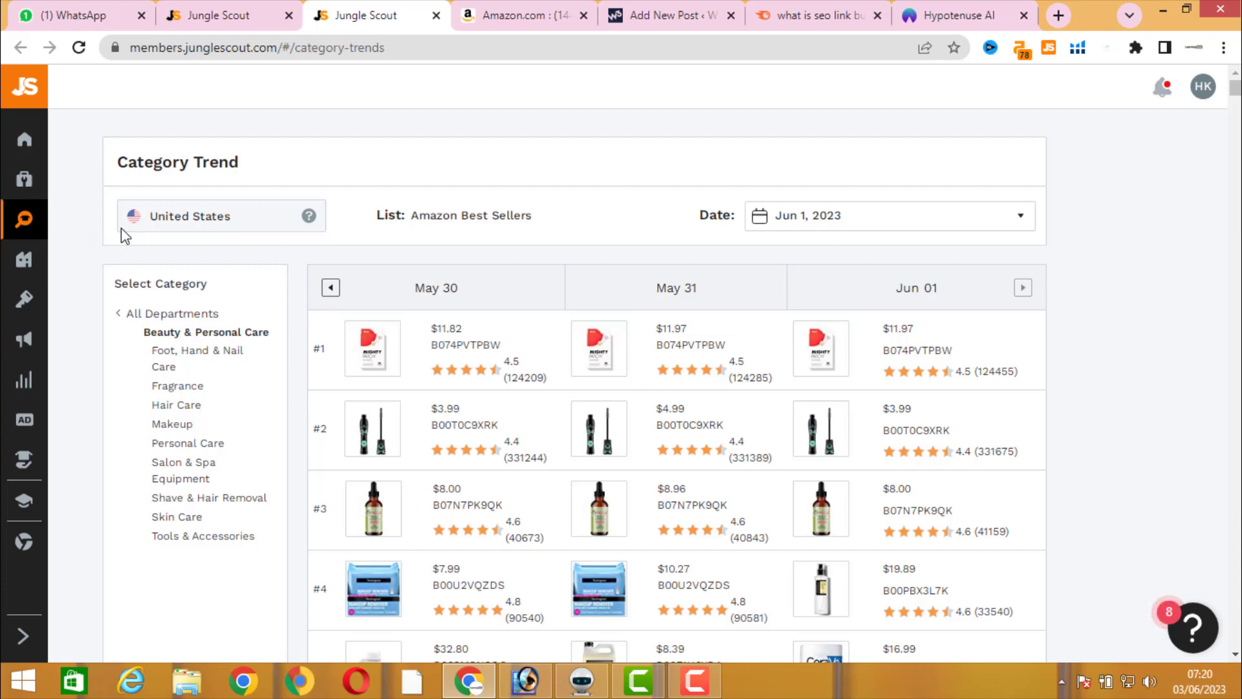
# Step: Open the Supplier Database to look for product suppliers
pyautogui.moveTo(104, 227)
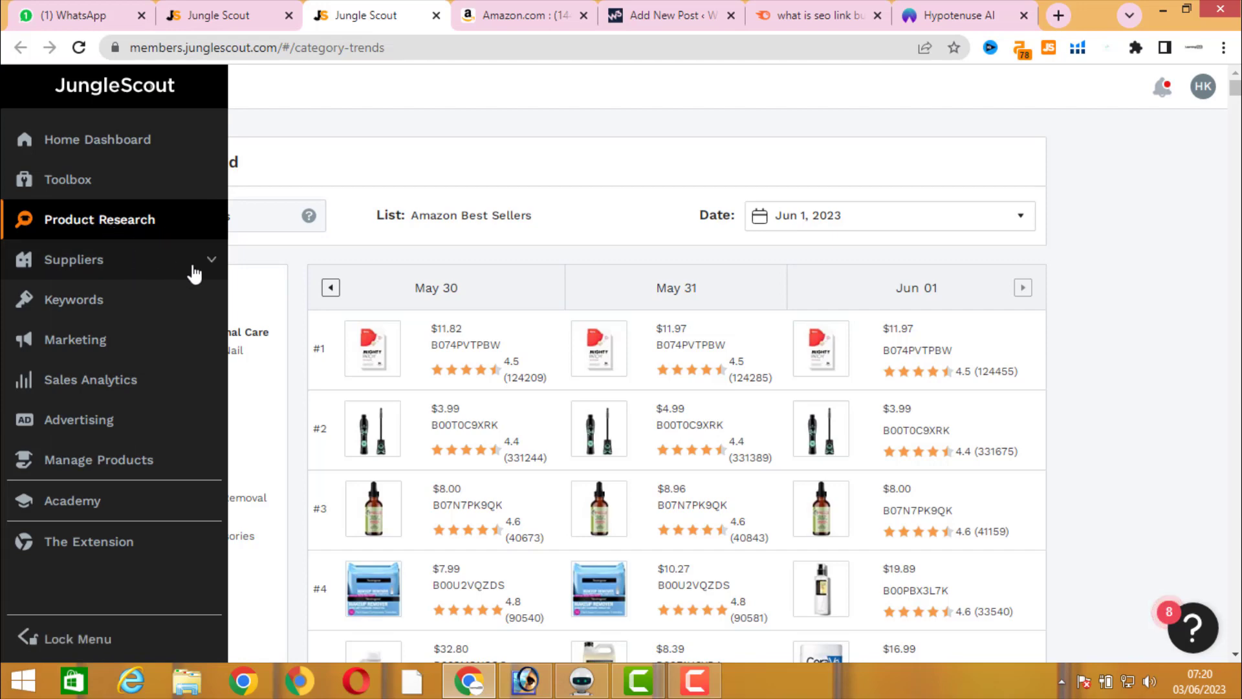
pyautogui.click(196, 274)
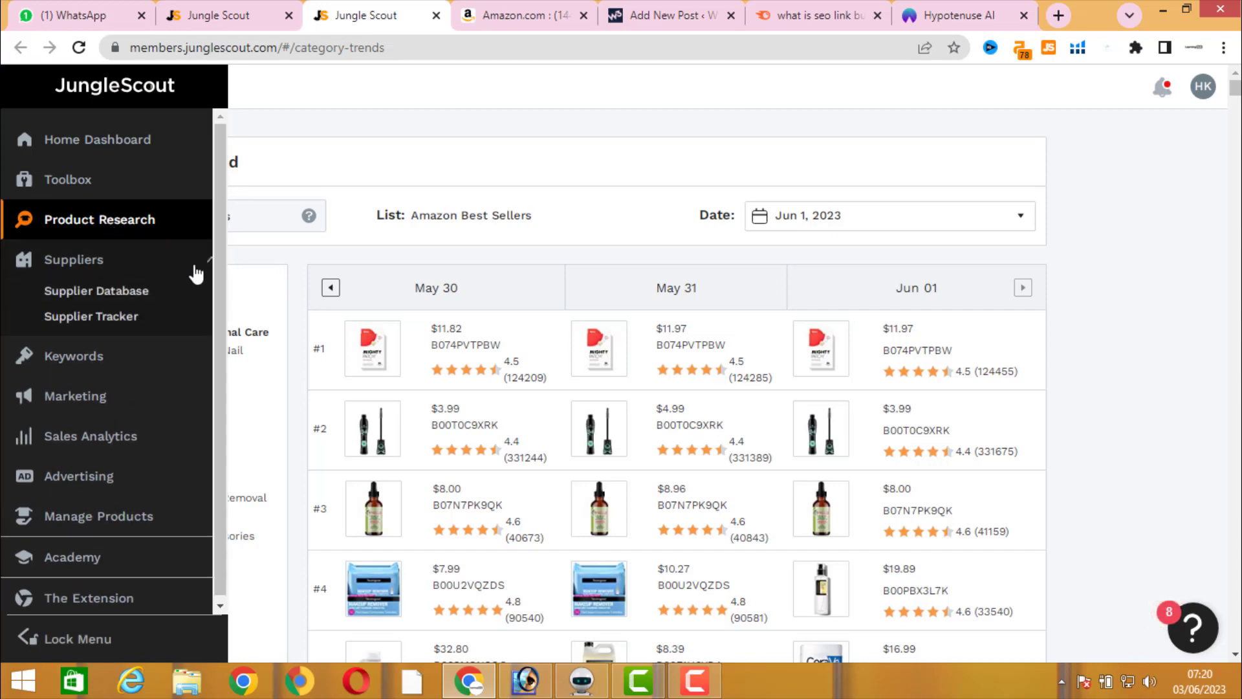
pyautogui.click(141, 292)
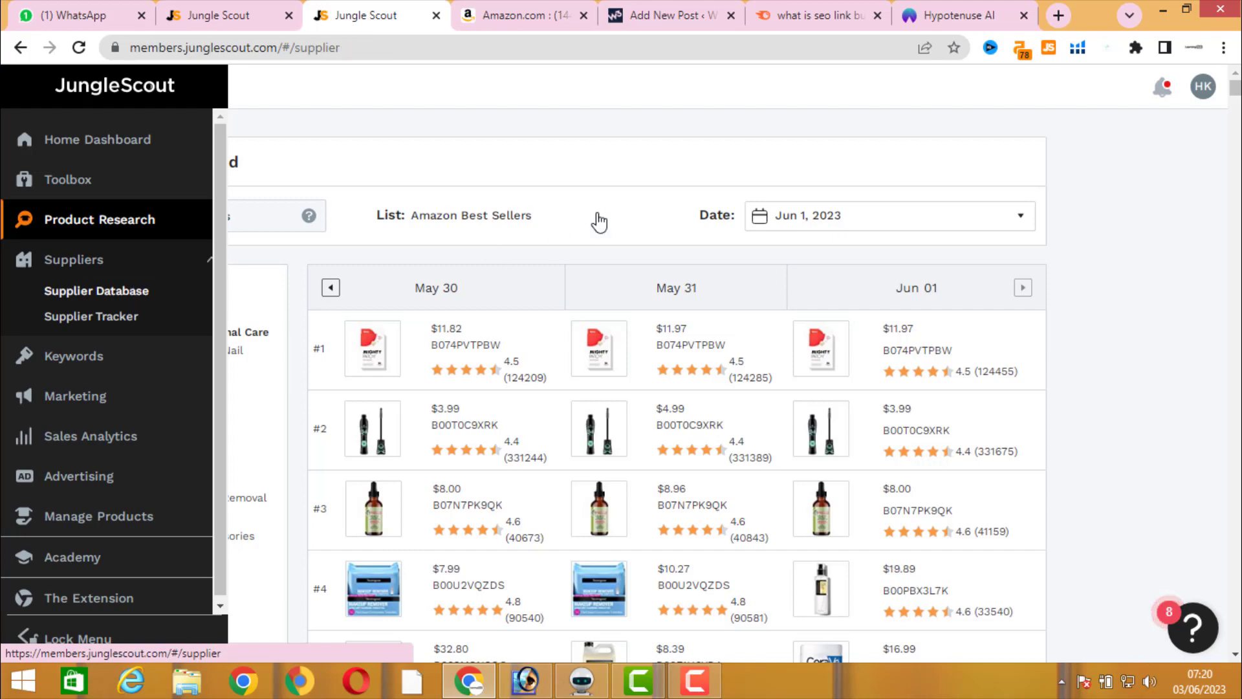
pyautogui.click(140, 295)
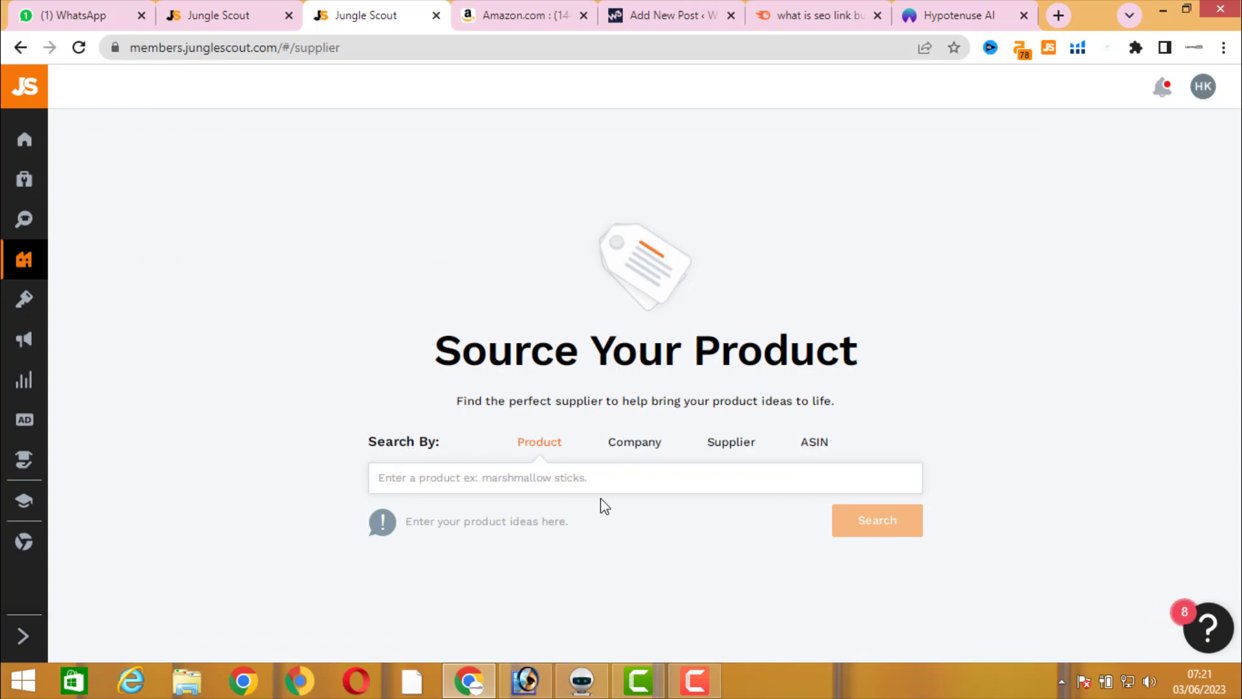
# Step: Review the Company, Supplier and ASIN search modes of the Supplier Database and return to searching by Product
pyautogui.click(663, 450)
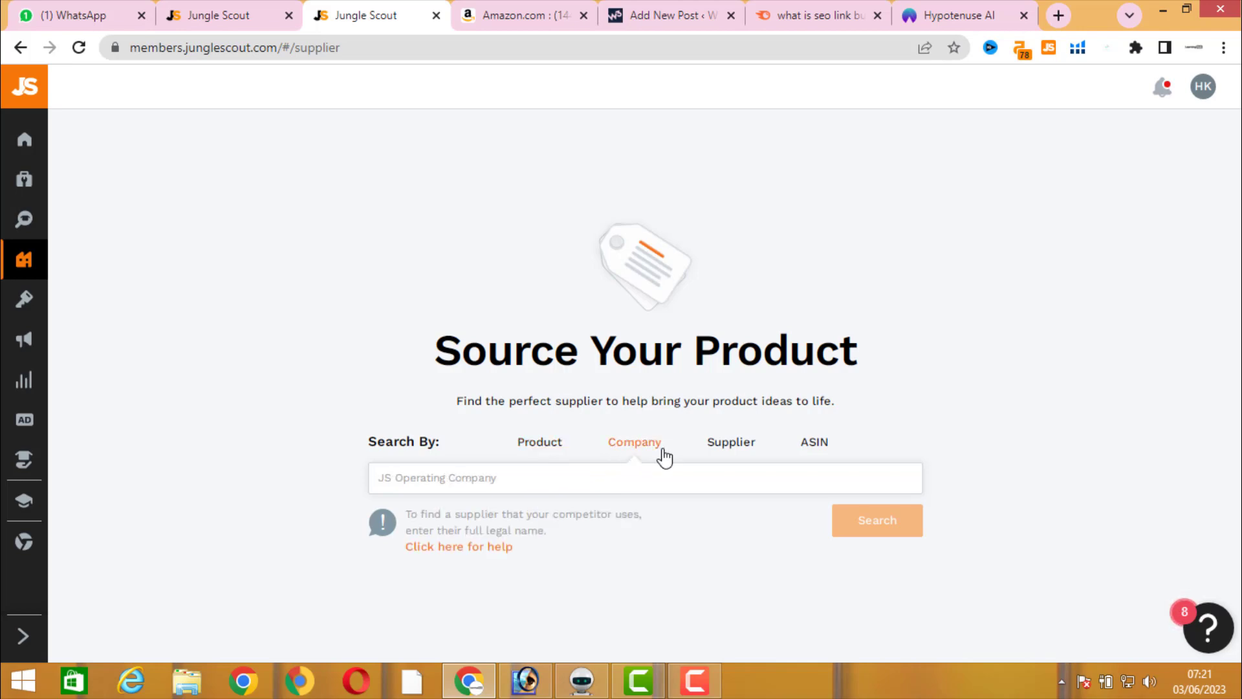
pyautogui.click(735, 451)
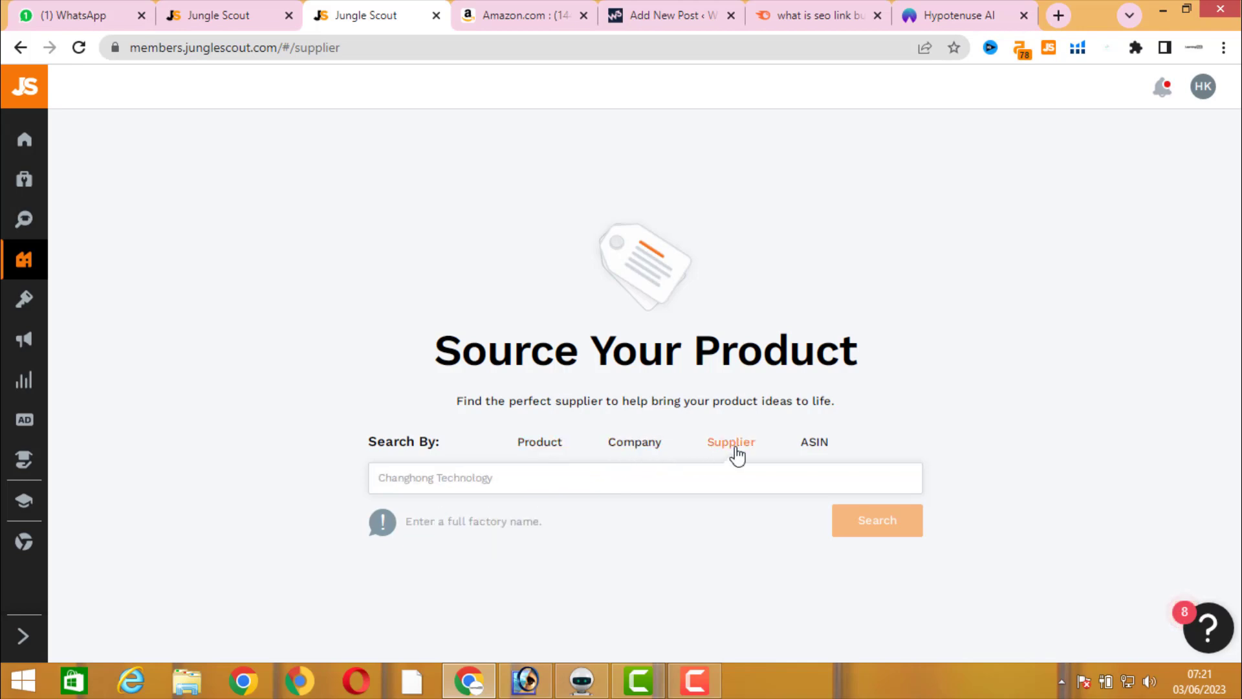
pyautogui.click(814, 451)
pyautogui.click(547, 456)
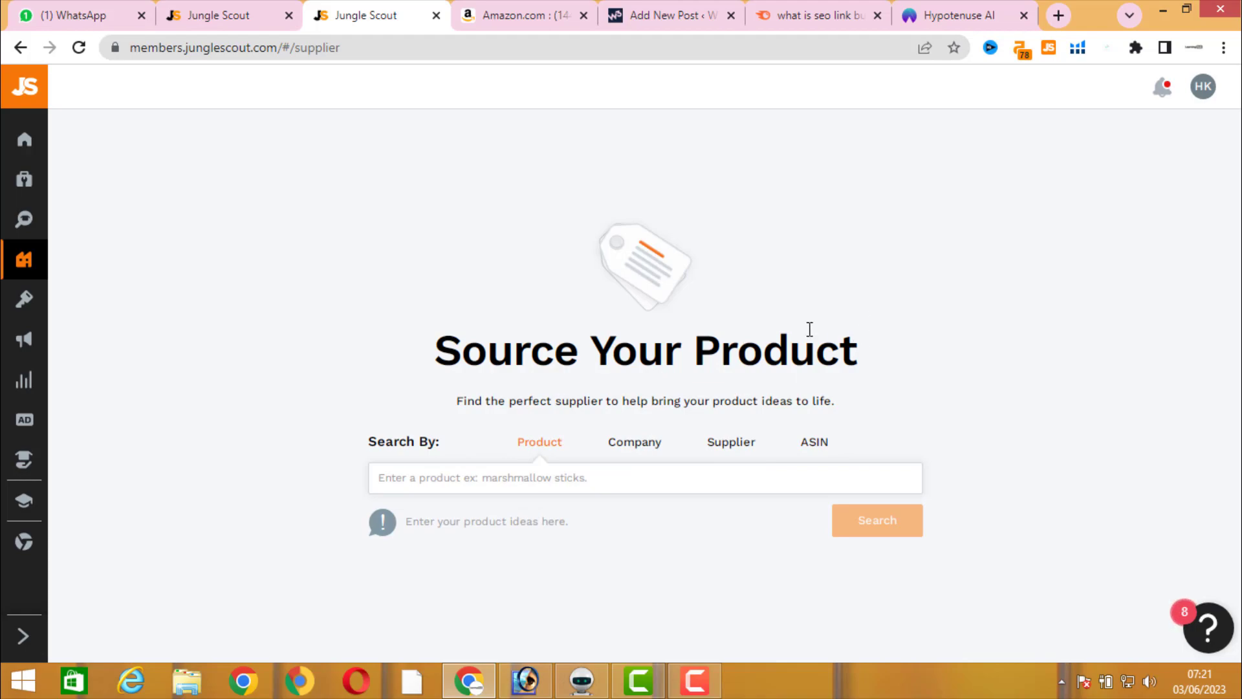
# Step: Copy the ASIN B004JPLL7S from the address of the Freshscent deodorant's Amazon page
pyautogui.hotkey('ctrl', 'Tab')
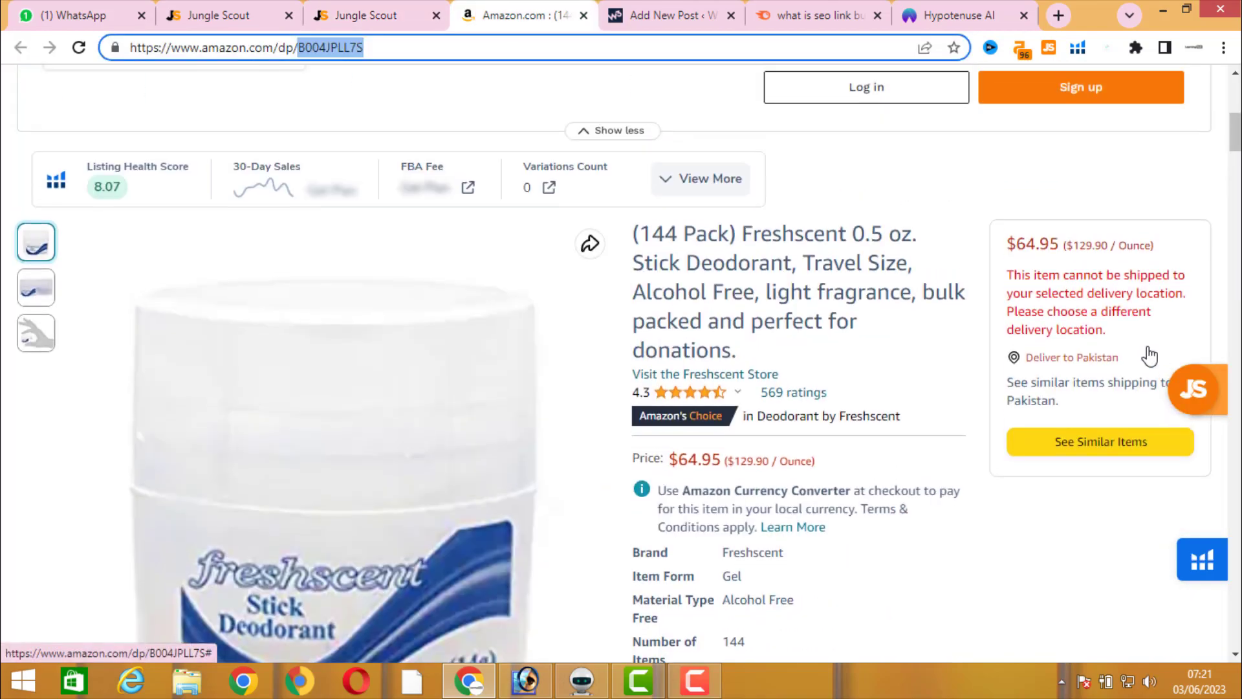
pyautogui.scroll(5, 886, 364)
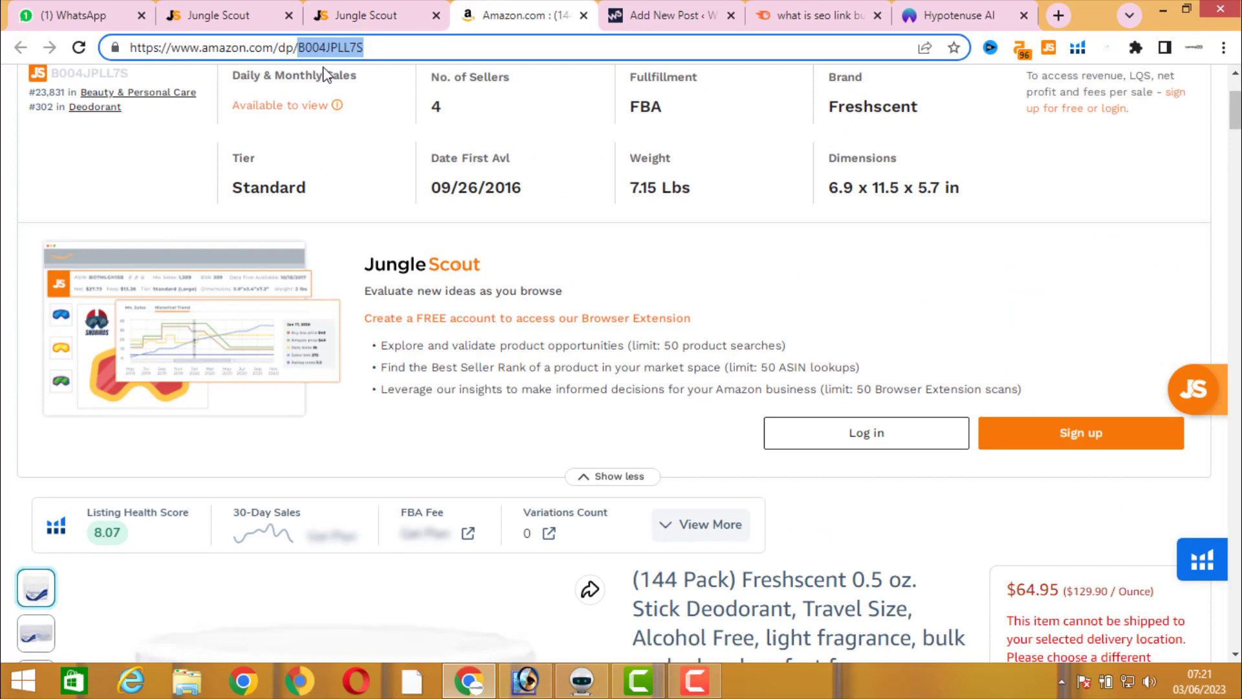
pyautogui.rightClick(347, 61)
pyautogui.click(388, 120)
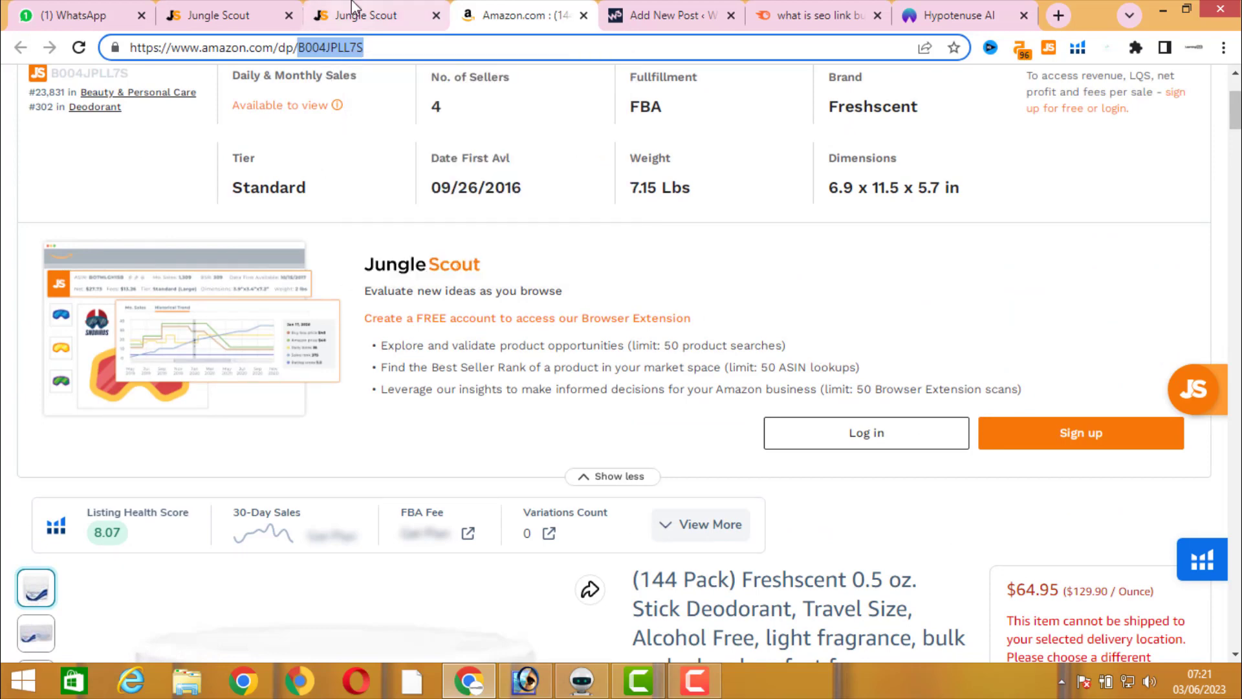
# Step: Return to the Supplier Database and search it by the copied ASIN B004JPLL7S
pyautogui.click(362, 15)
pyautogui.click(807, 451)
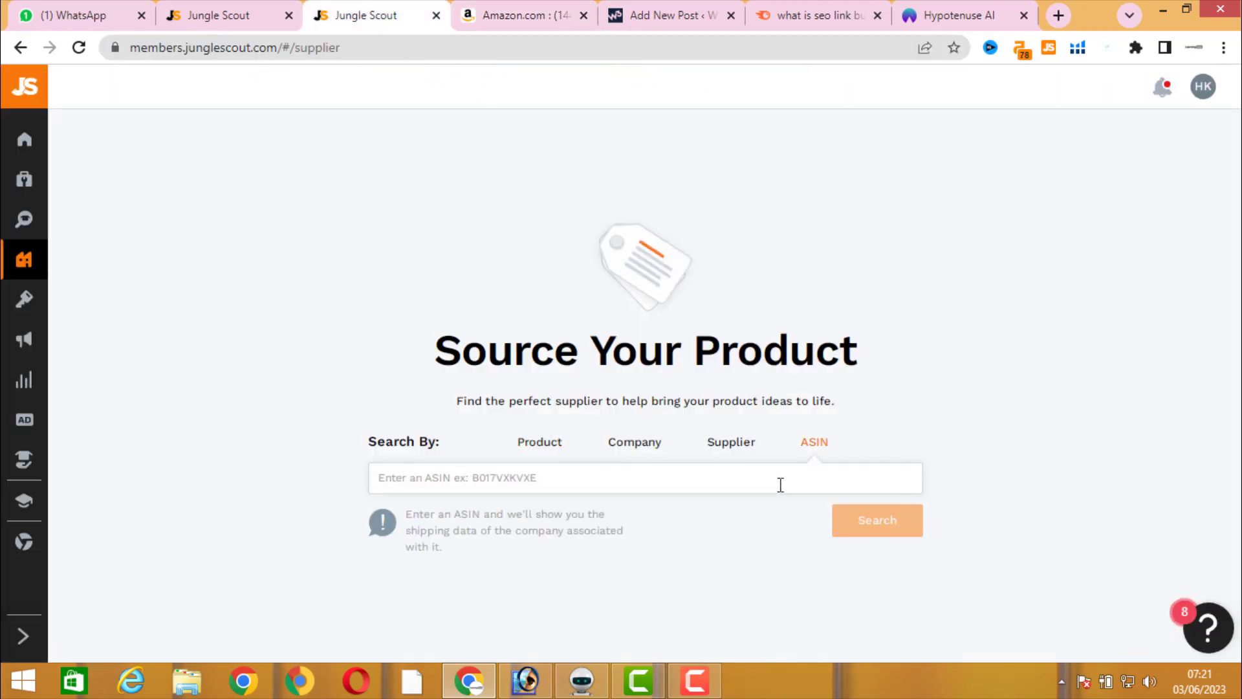
pyautogui.hotkey('ctrl', 'v')
pyautogui.click(909, 523)
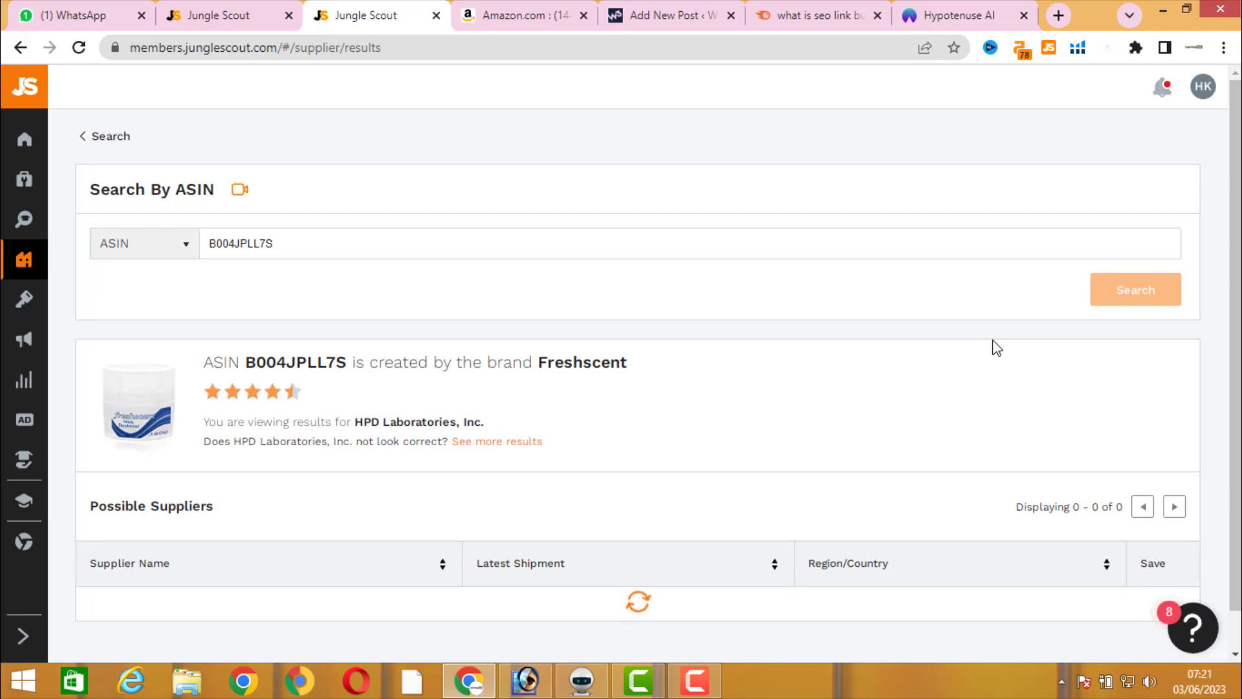
# Step: Look through the possible suppliers for the Freshscent deodorant, including their latest shipments and countries
pyautogui.scroll(-1, 997, 348)
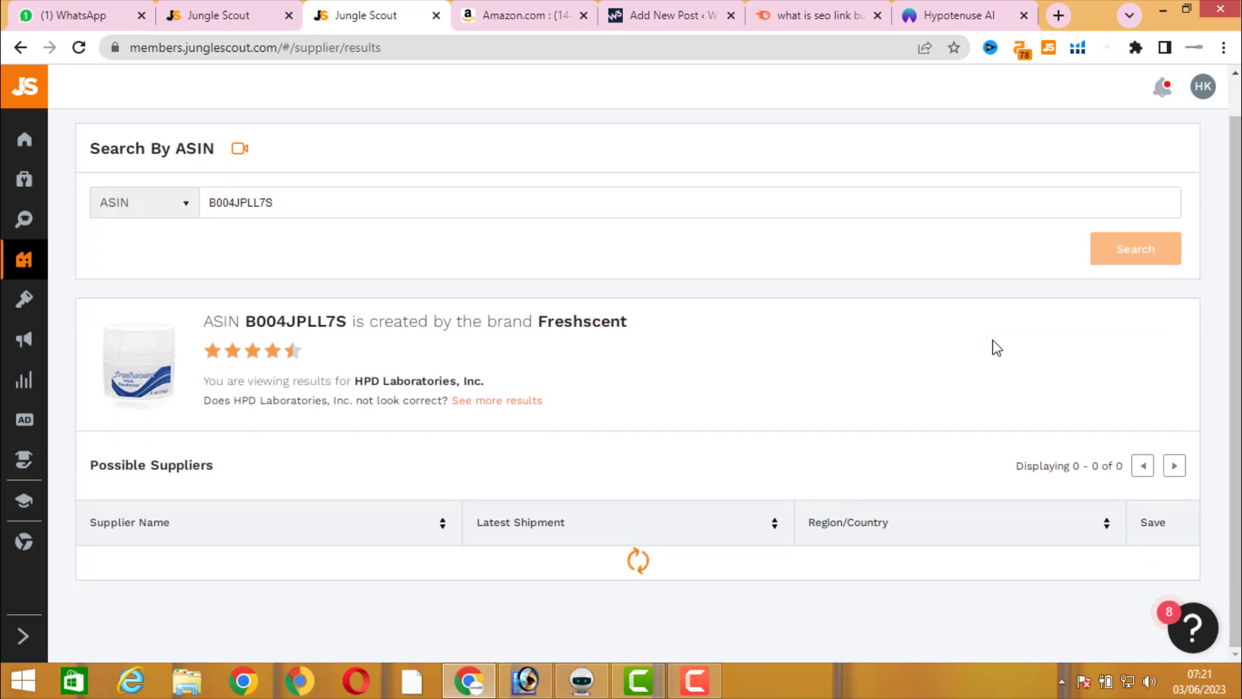
pyautogui.scroll(-5, 961, 405)
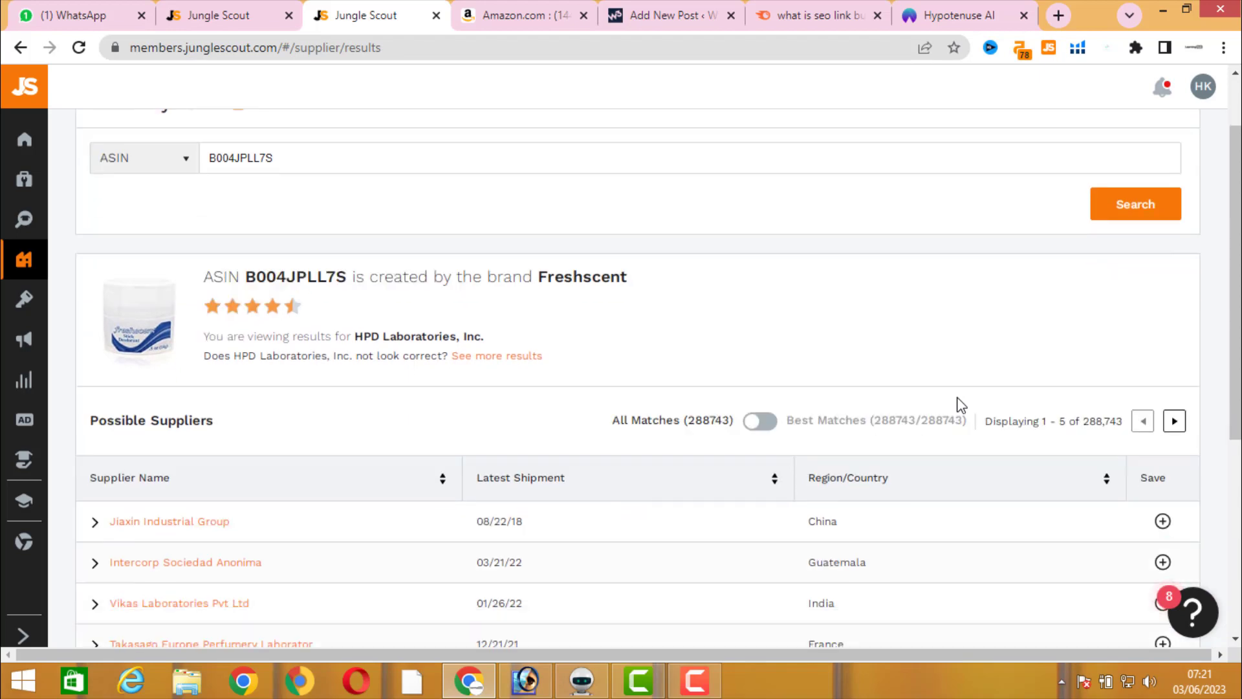
pyautogui.scroll(3, 961, 405)
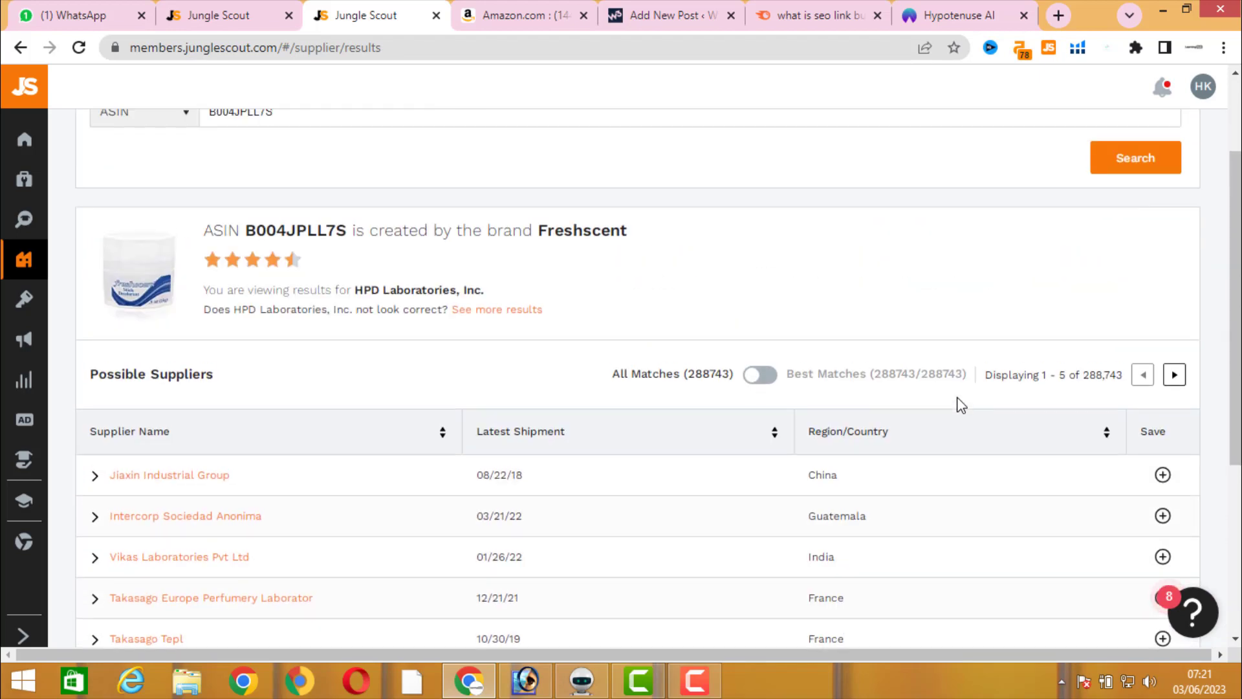
pyautogui.scroll(-5, 322, 540)
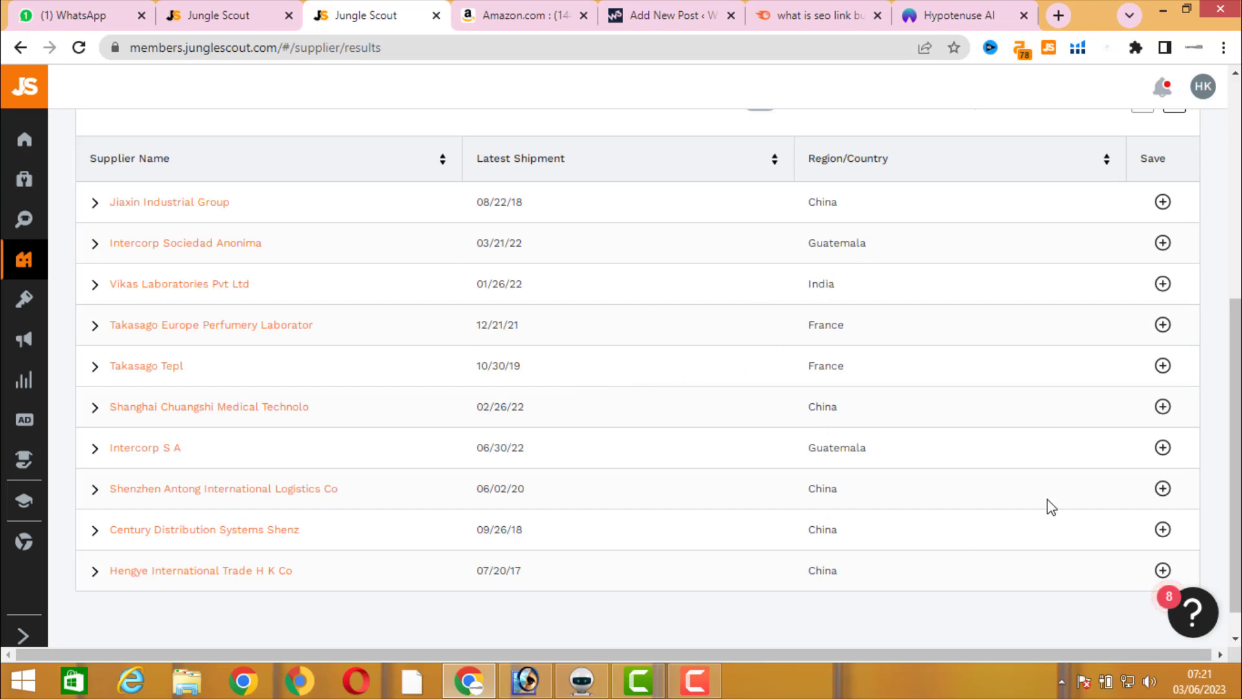
pyautogui.scroll(5, 1051, 506)
pyautogui.scroll(-3, 1053, 493)
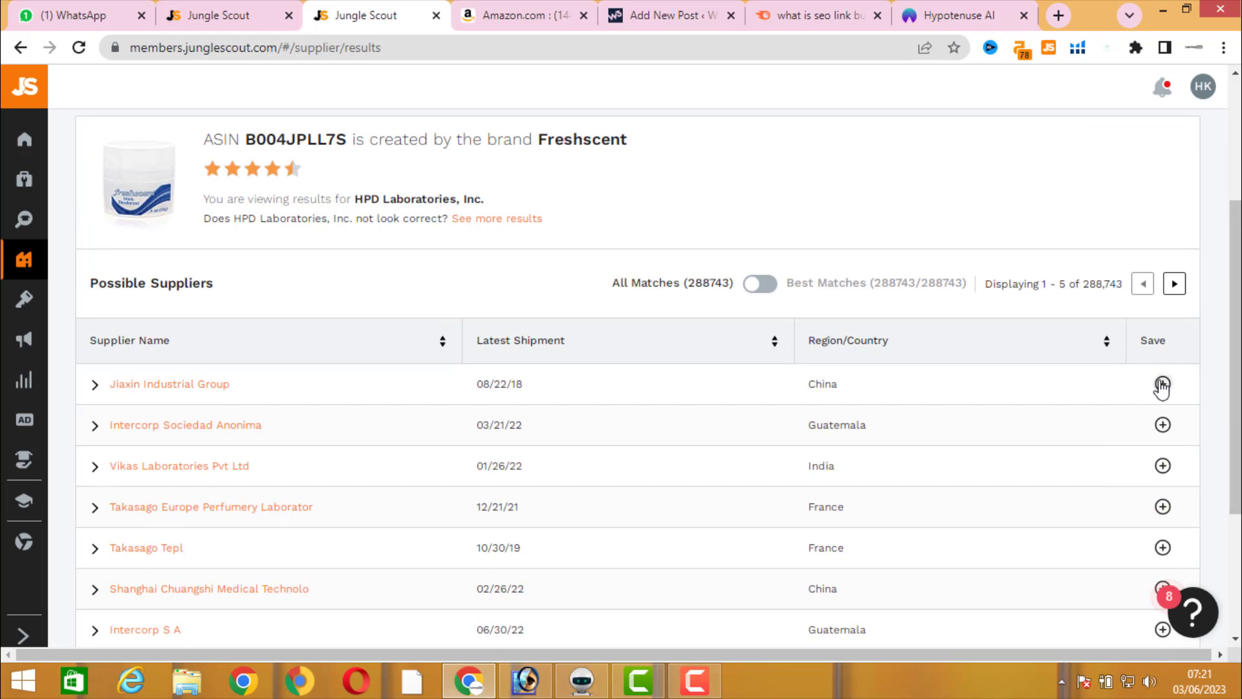
# Step: Expand Jiaxin Industrial Group's shipment history, examine the shipment descriptions, weights and quantities, and collapse it again
pyautogui.click(98, 387)
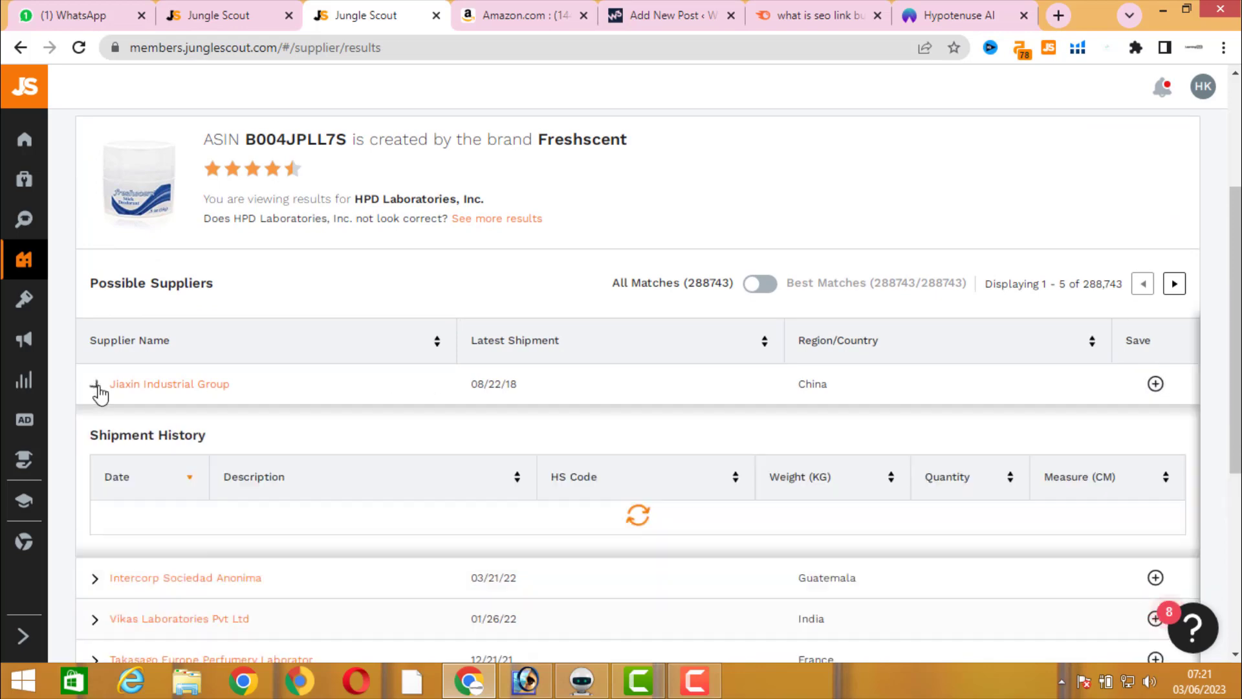
pyautogui.scroll(-1, 582, 408)
pyautogui.scroll(-4, 605, 421)
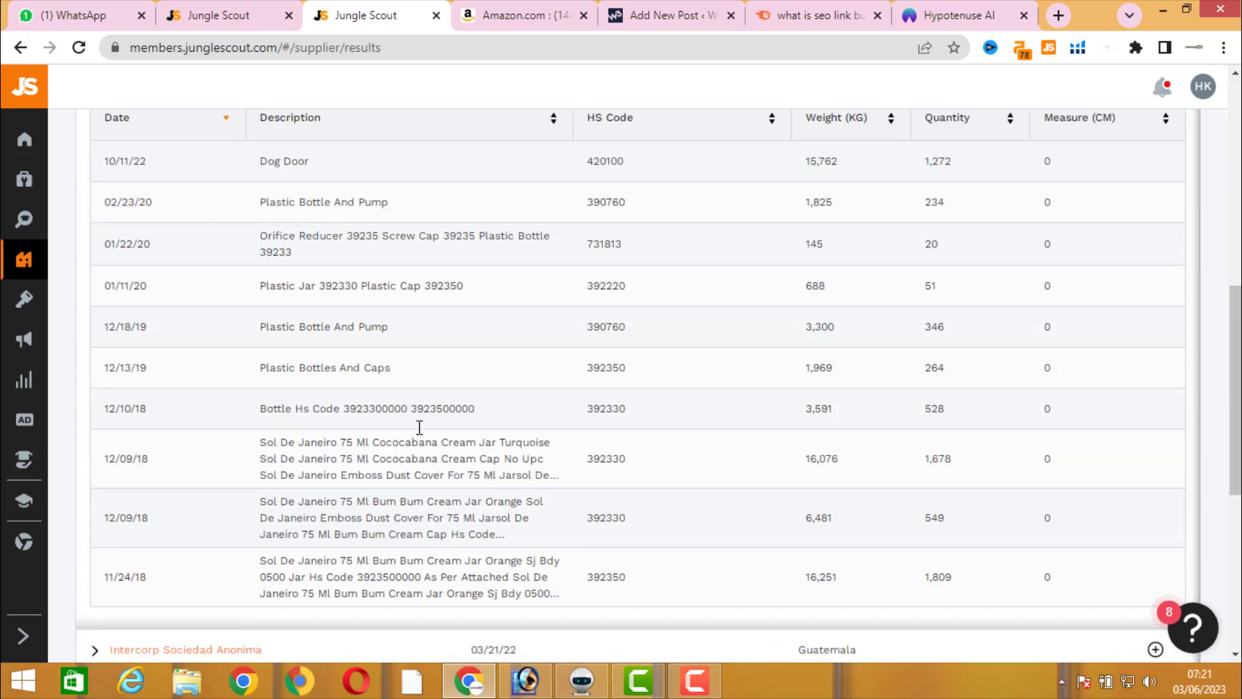
pyautogui.scroll(-5, 857, 357)
pyautogui.scroll(7, 679, 338)
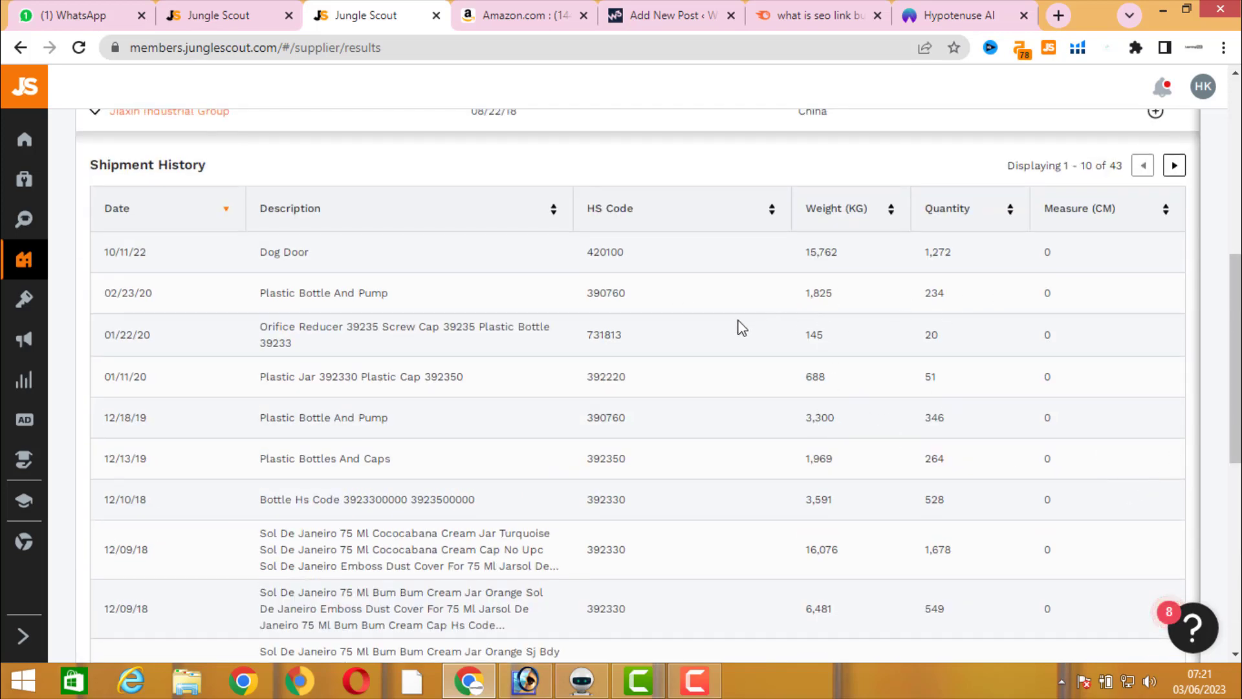
pyautogui.scroll(5, 742, 328)
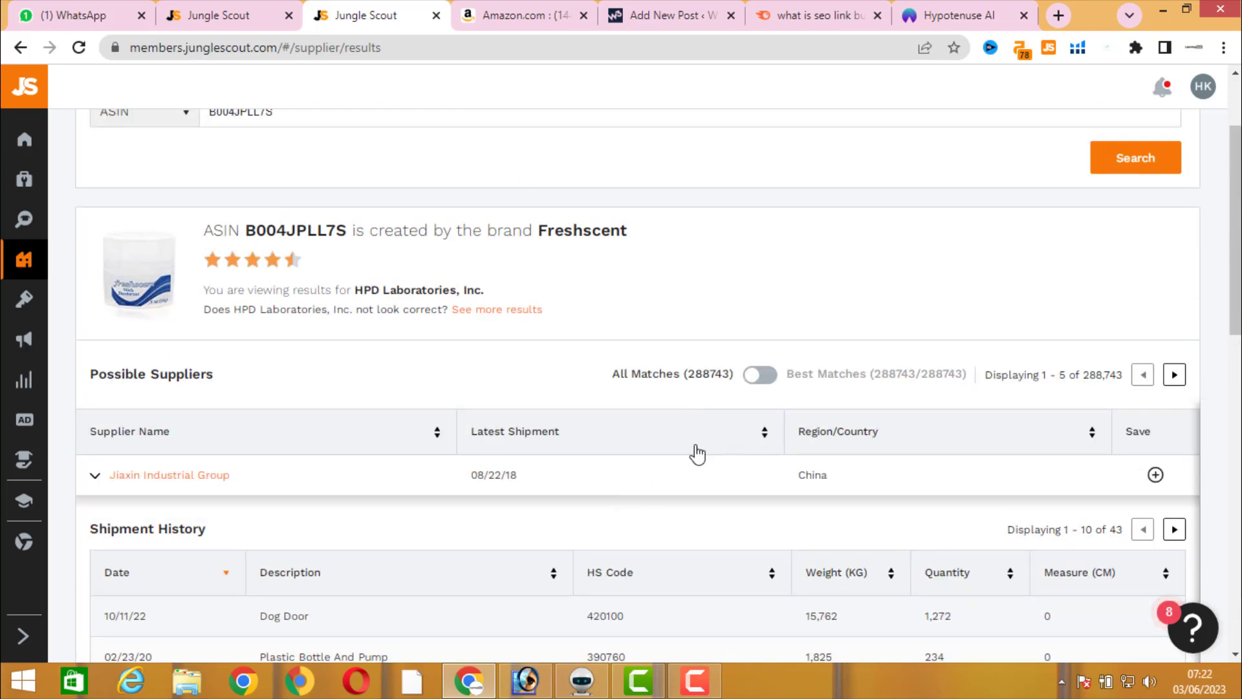
pyautogui.click(94, 479)
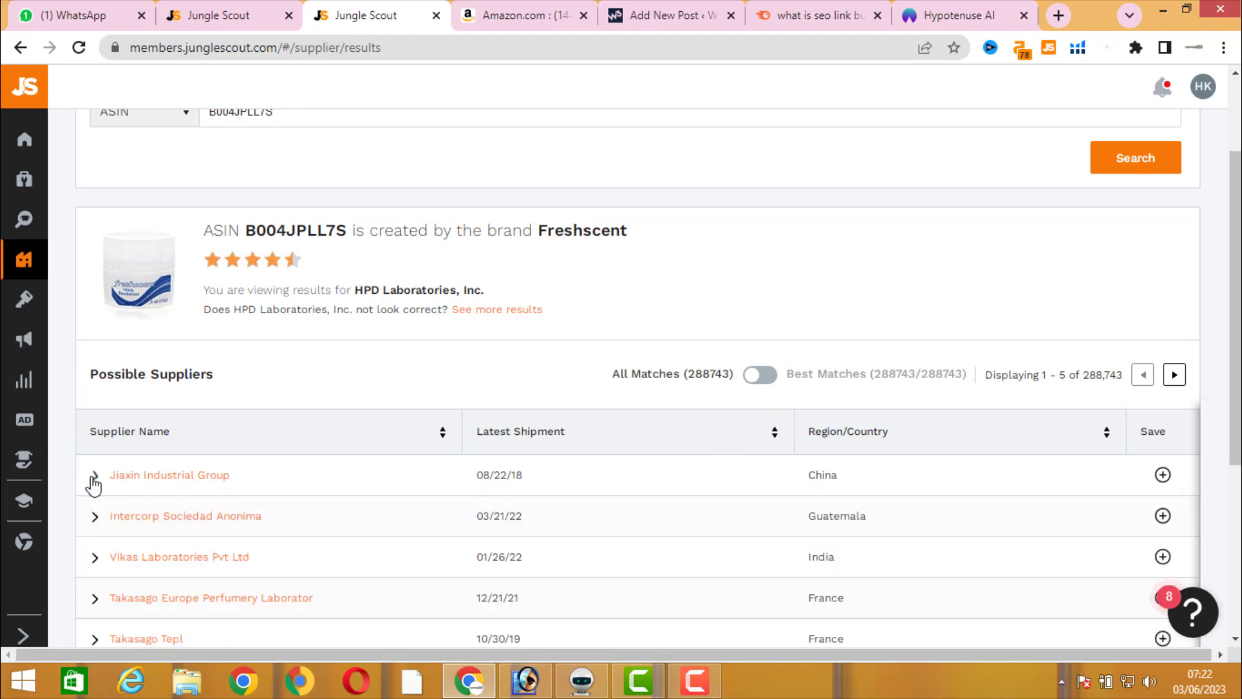
# Step: Search Google for the supplier name "Jiaxin Industrial Group", scan the results and return to the Jungle Scout supplier results
pyautogui.moveTo(110, 479); pyautogui.dragTo(245, 482)
pyautogui.rightClick(220, 485)
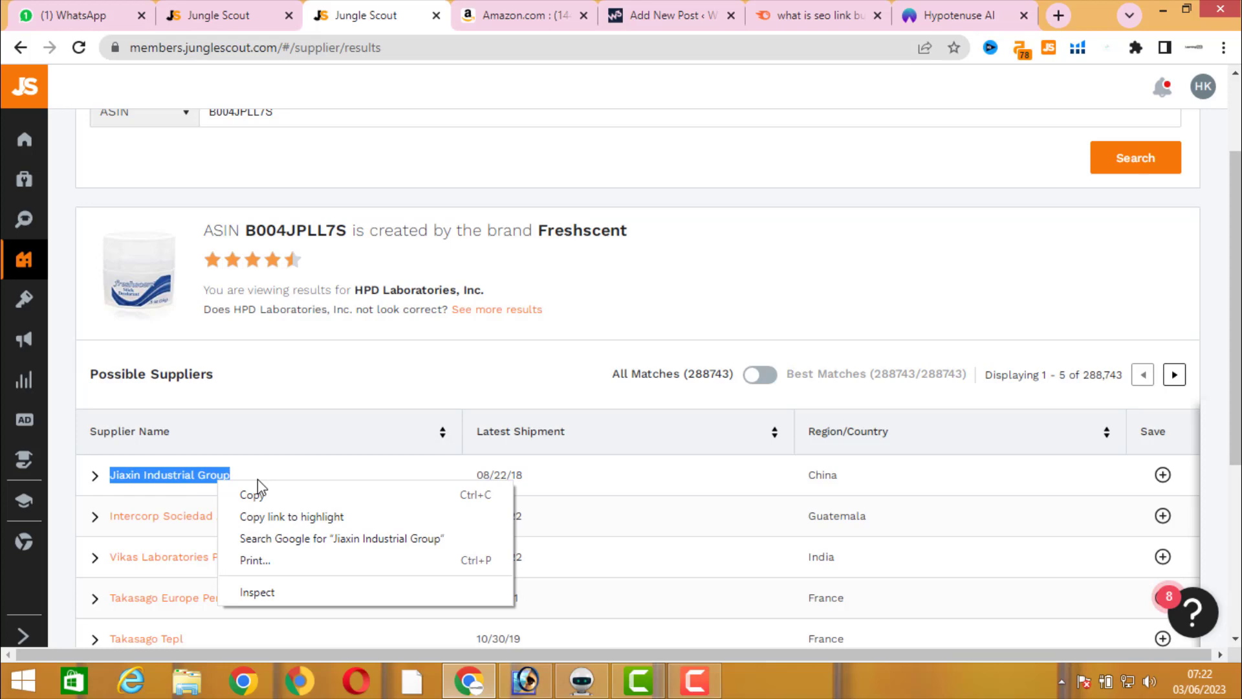
pyautogui.click(299, 539)
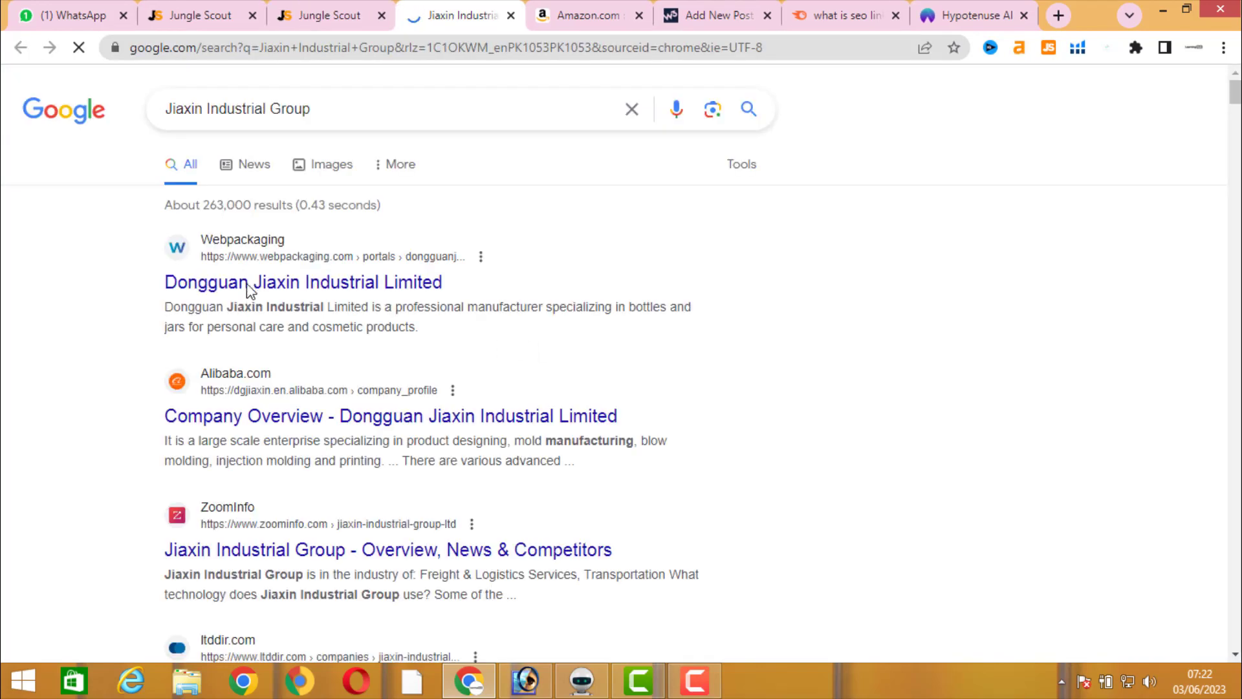
pyautogui.scroll(-4, 504, 502)
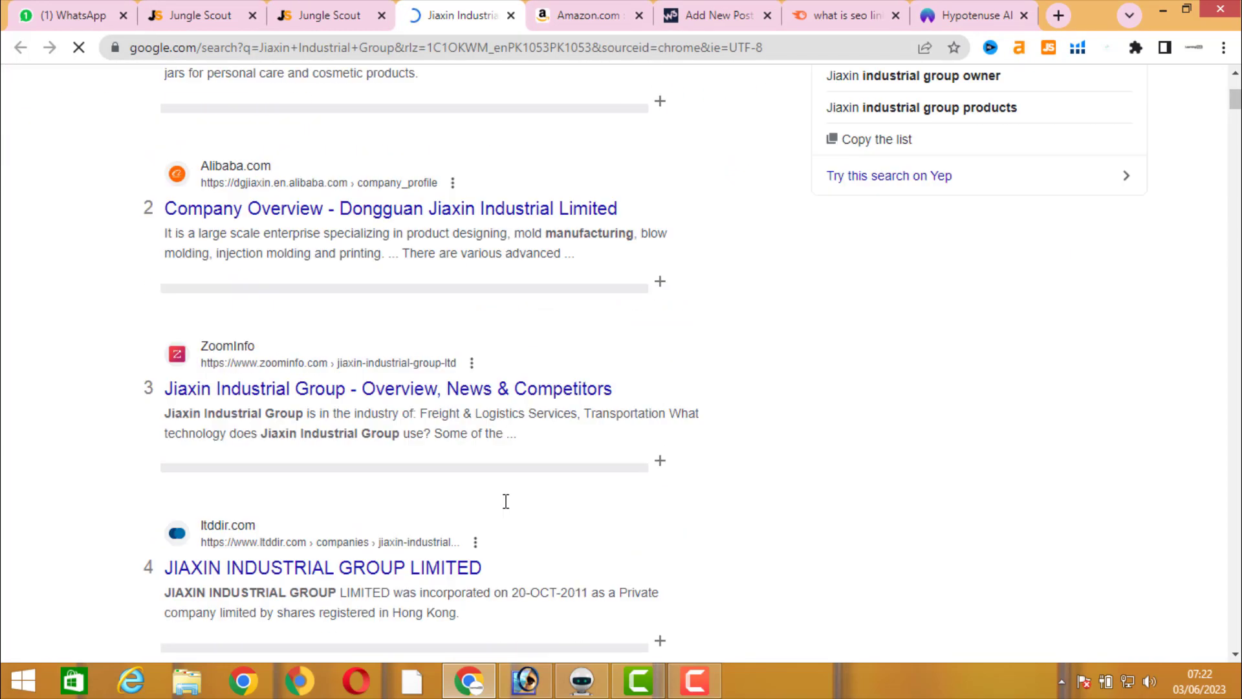
pyautogui.click(295, 8)
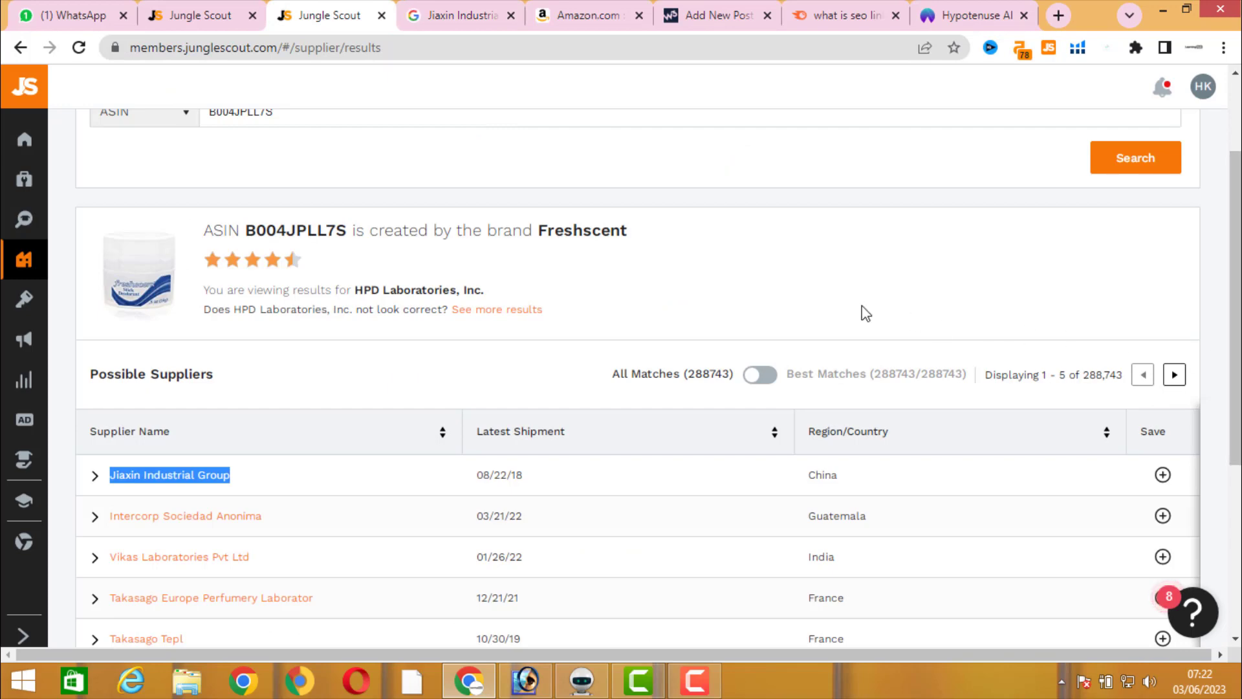
# Step: Return from the supplier results to the Supplier Database's empty search page
pyautogui.scroll(2, 865, 313)
pyautogui.moveTo(29, 255)
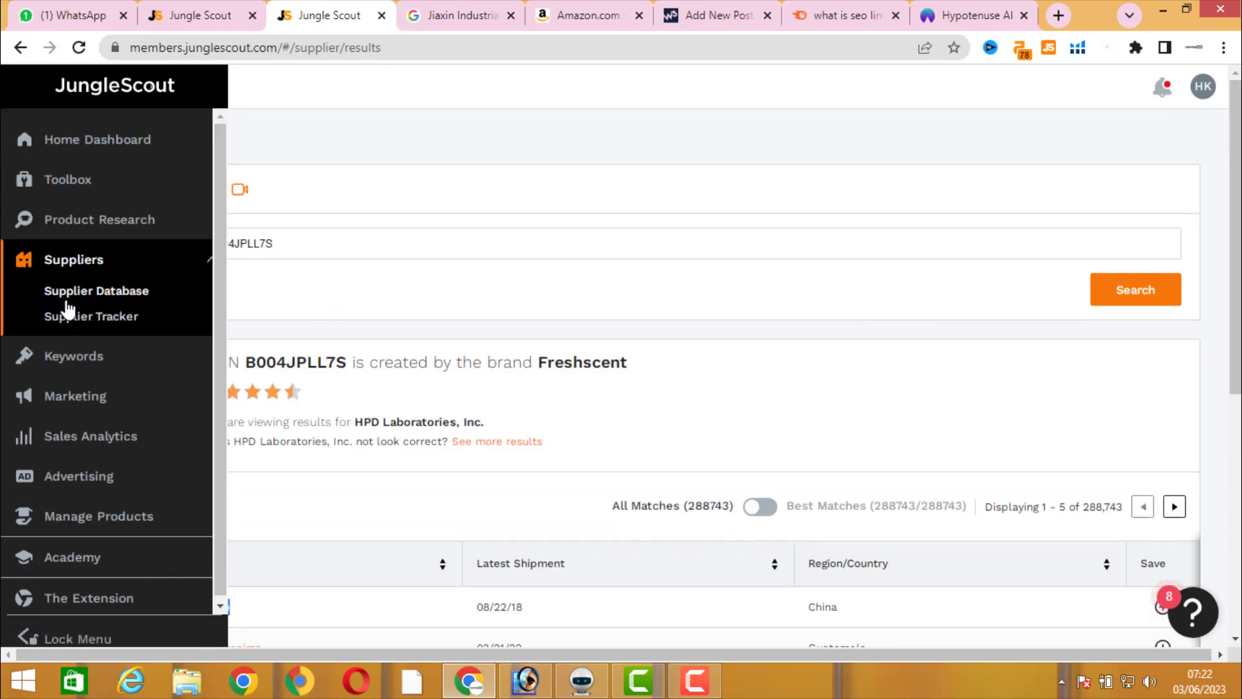
pyautogui.click(99, 299)
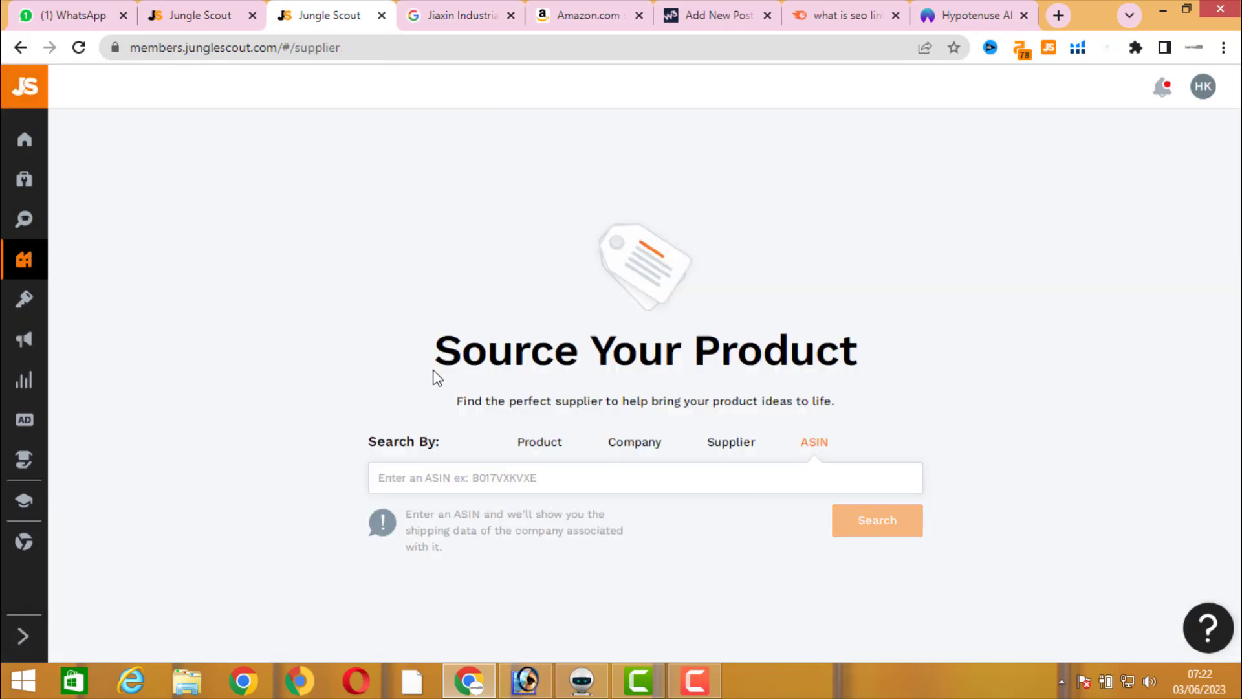
# Step: Switch to the Freshscent deodorant's Amazon listing and copy its full product title
pyautogui.click(874, 13)
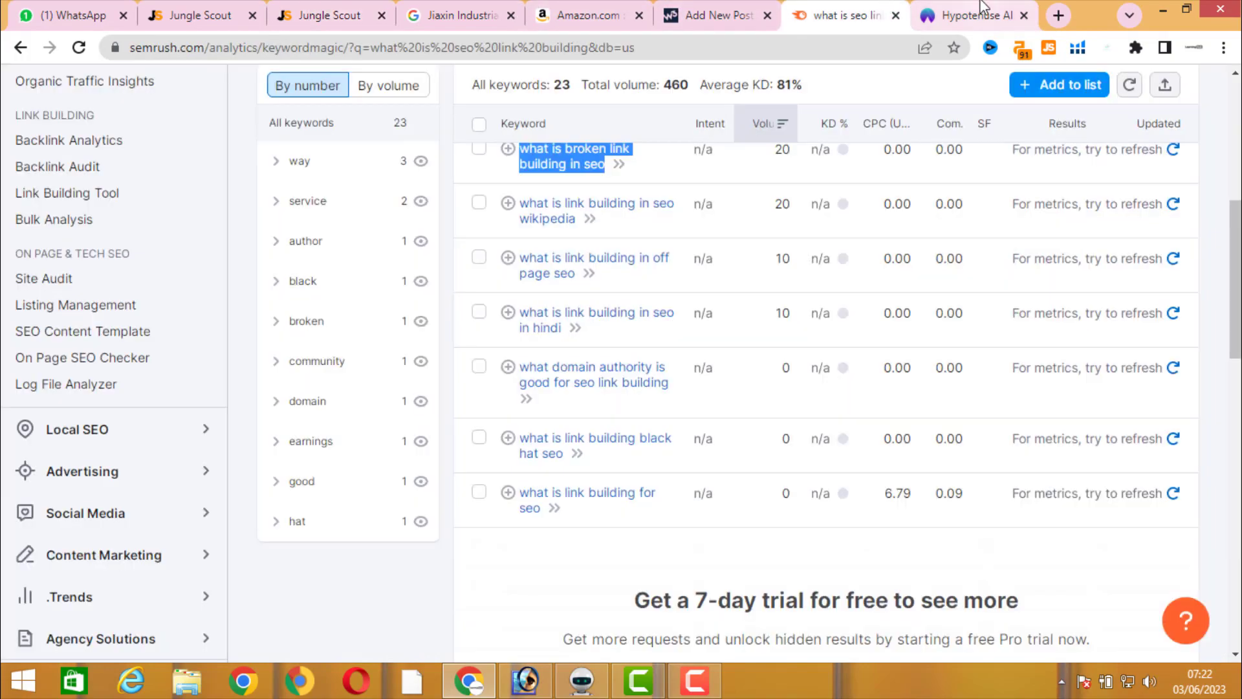
pyautogui.click(932, 13)
pyautogui.click(711, 15)
pyautogui.click(581, 6)
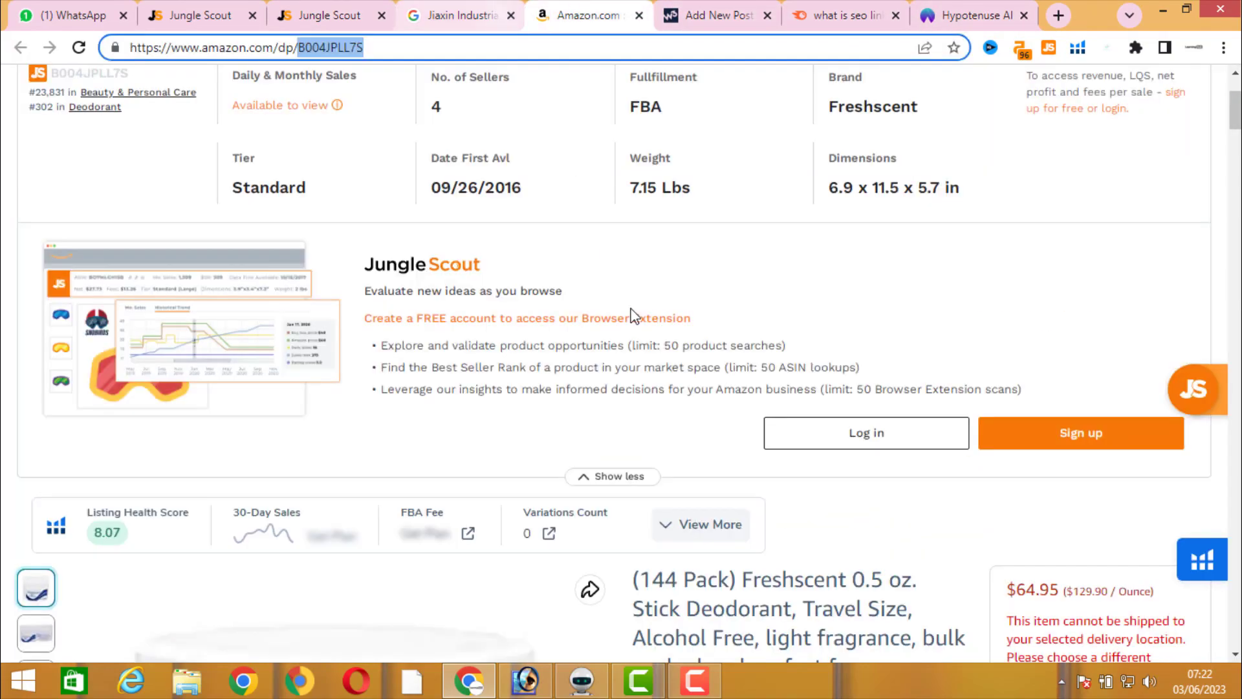
pyautogui.scroll(-5, 653, 388)
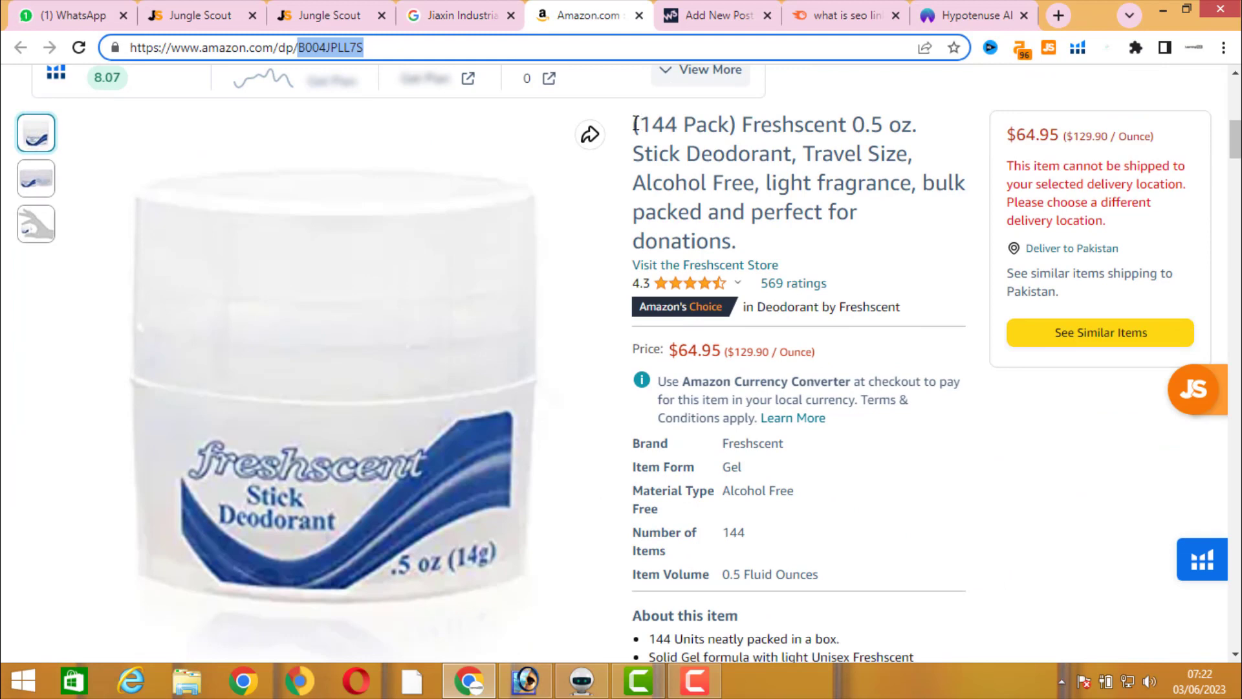
pyautogui.moveTo(636, 125); pyautogui.dragTo(740, 243)
pyautogui.hotkey('ctrl', 'c')
pyautogui.rightClick(784, 155)
pyautogui.click(790, 165)
# Step: Try to search the Supplier Database by ASIN using the copied product title, and look through the result sections
pyautogui.click(336, 5)
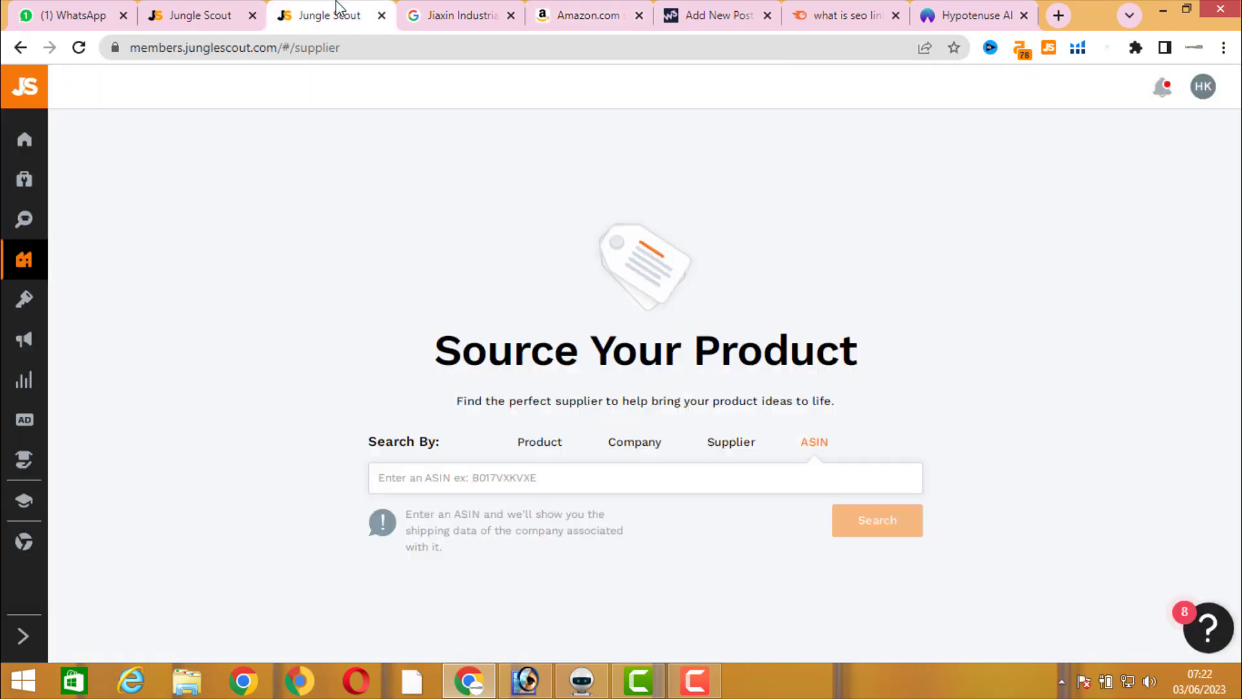
pyautogui.rightClick(527, 477)
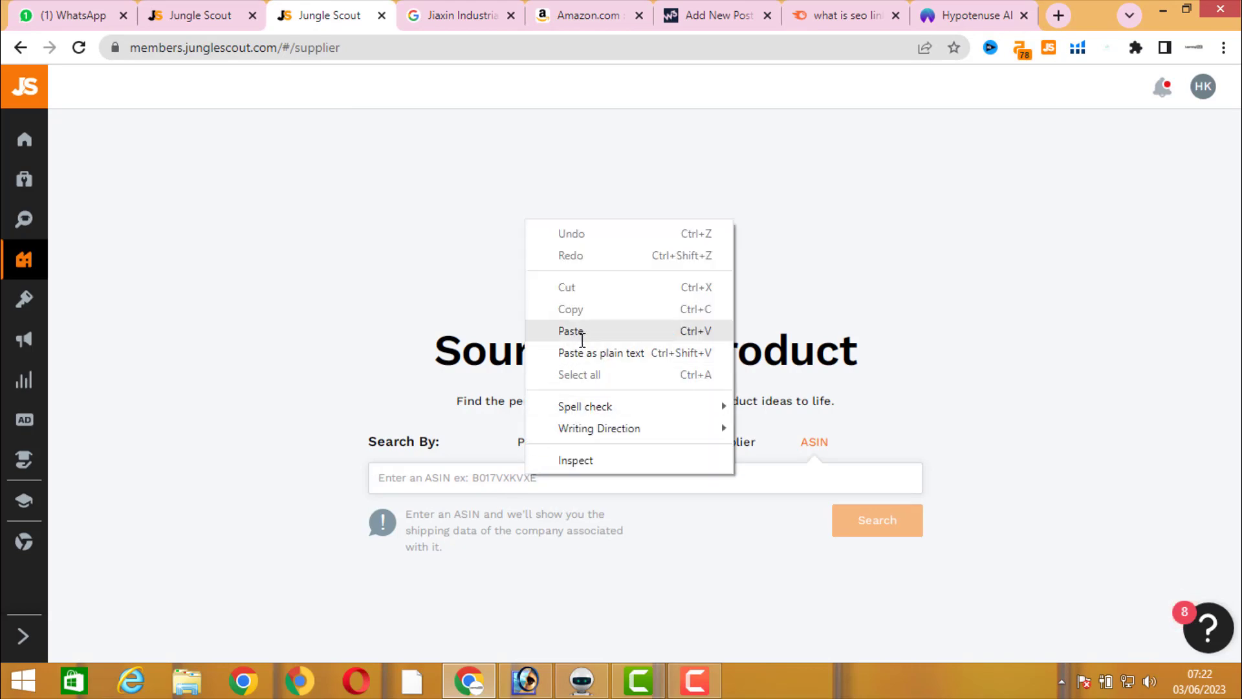
pyautogui.click(572, 331)
pyautogui.click(851, 524)
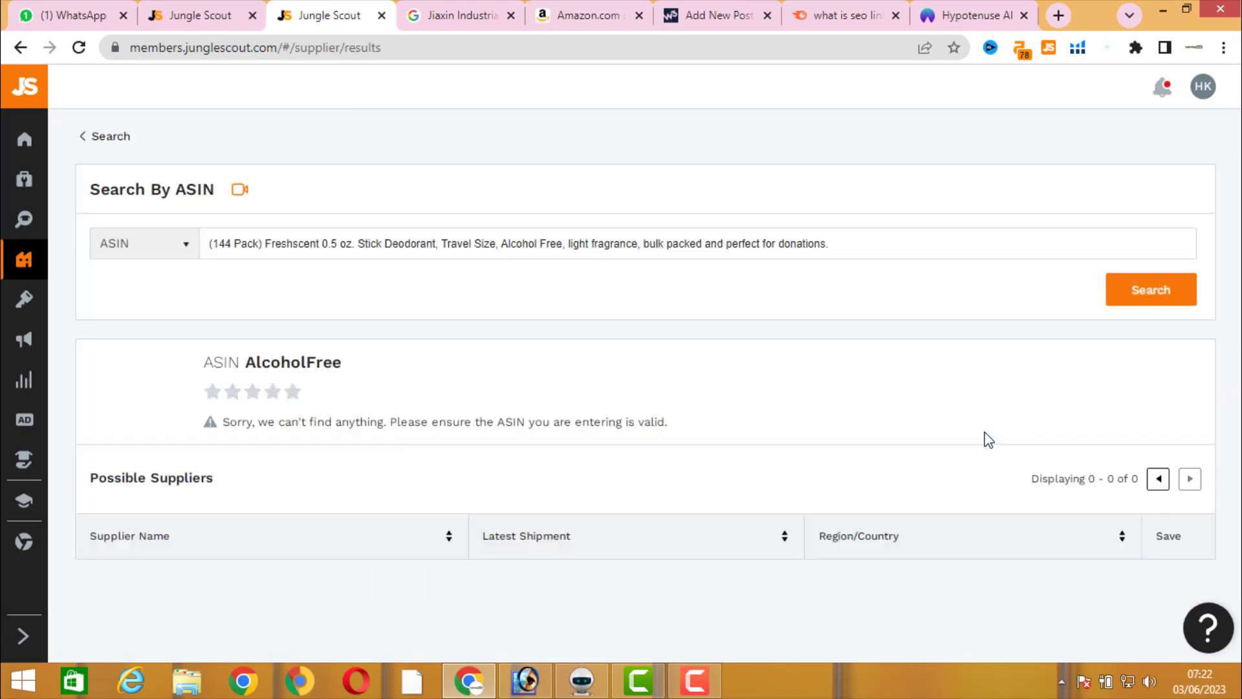
pyautogui.scroll(-6, 907, 416)
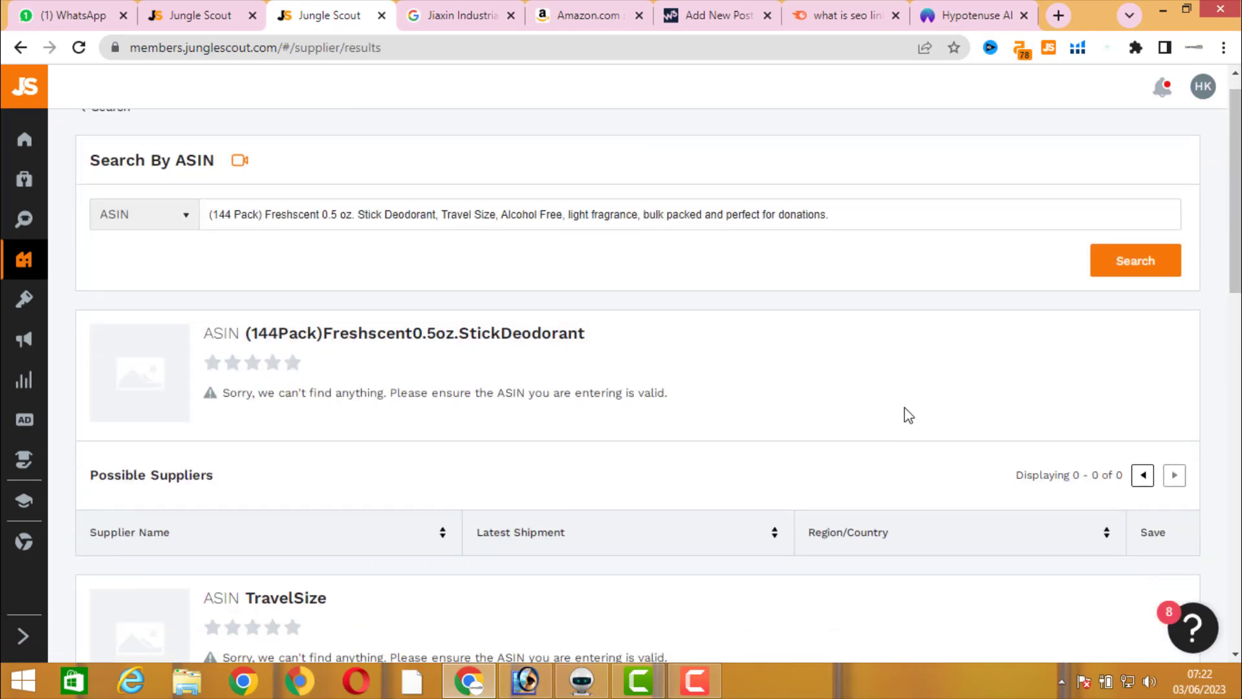
pyautogui.scroll(-1, 909, 414)
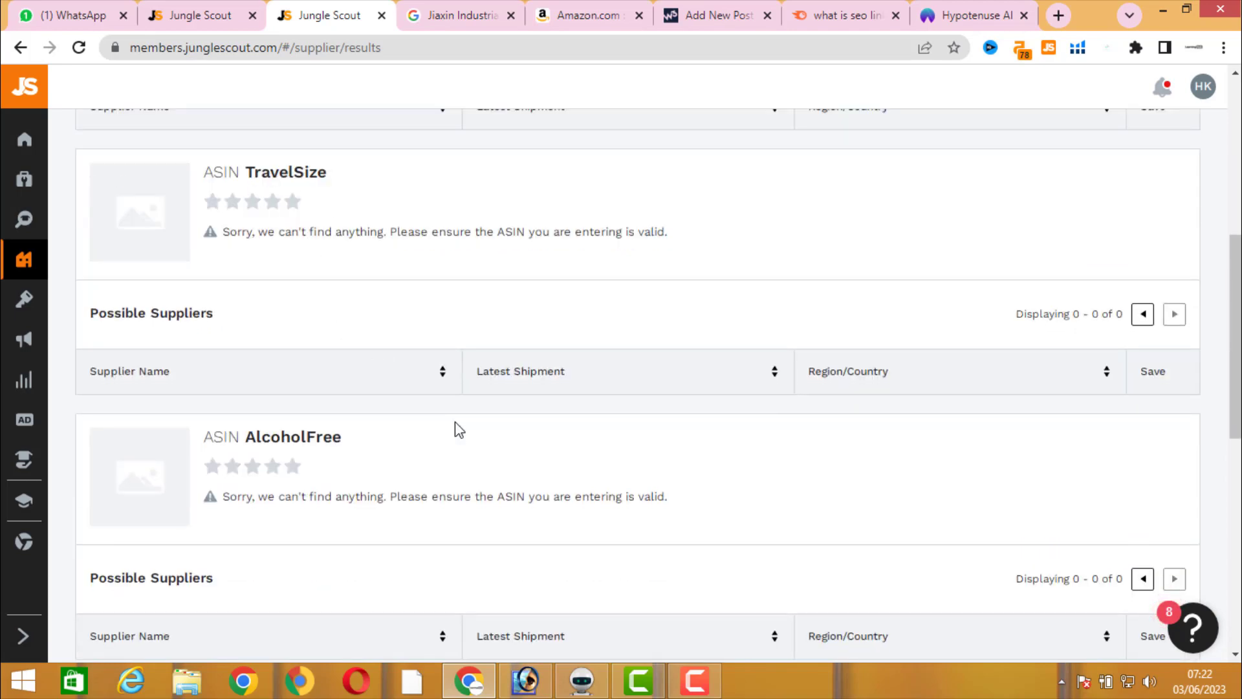
pyautogui.scroll(-9, 458, 429)
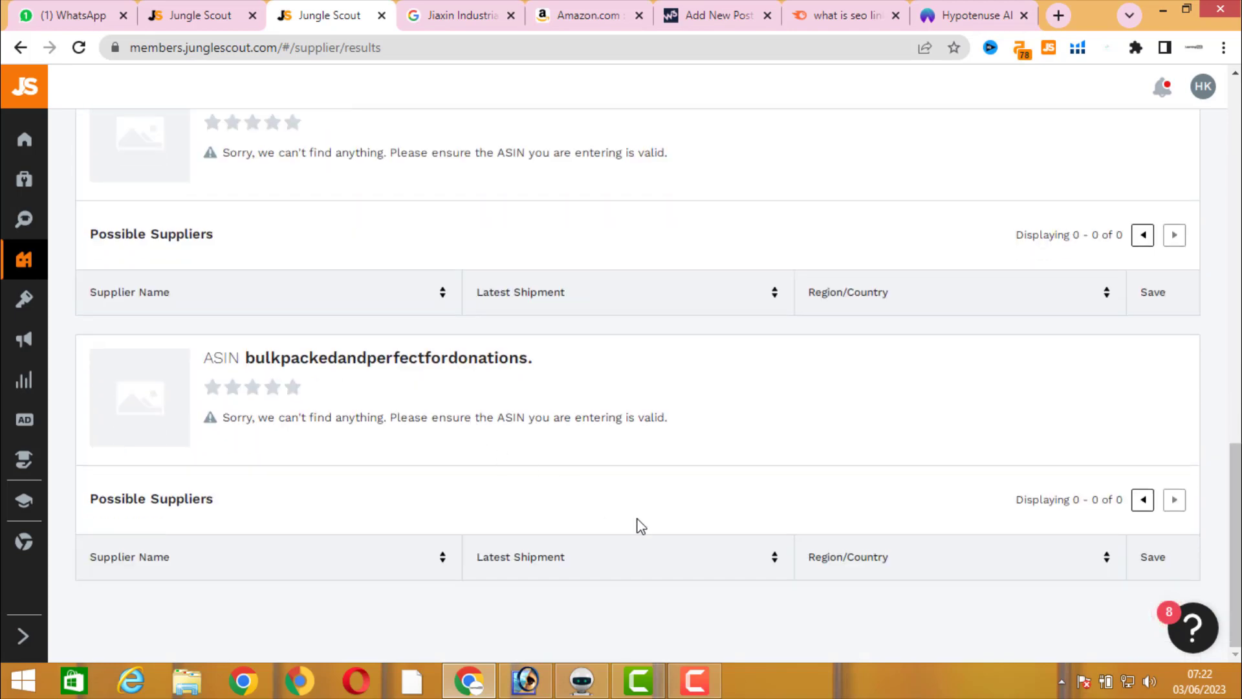
pyautogui.scroll(10, 640, 525)
pyautogui.scroll(6, 639, 519)
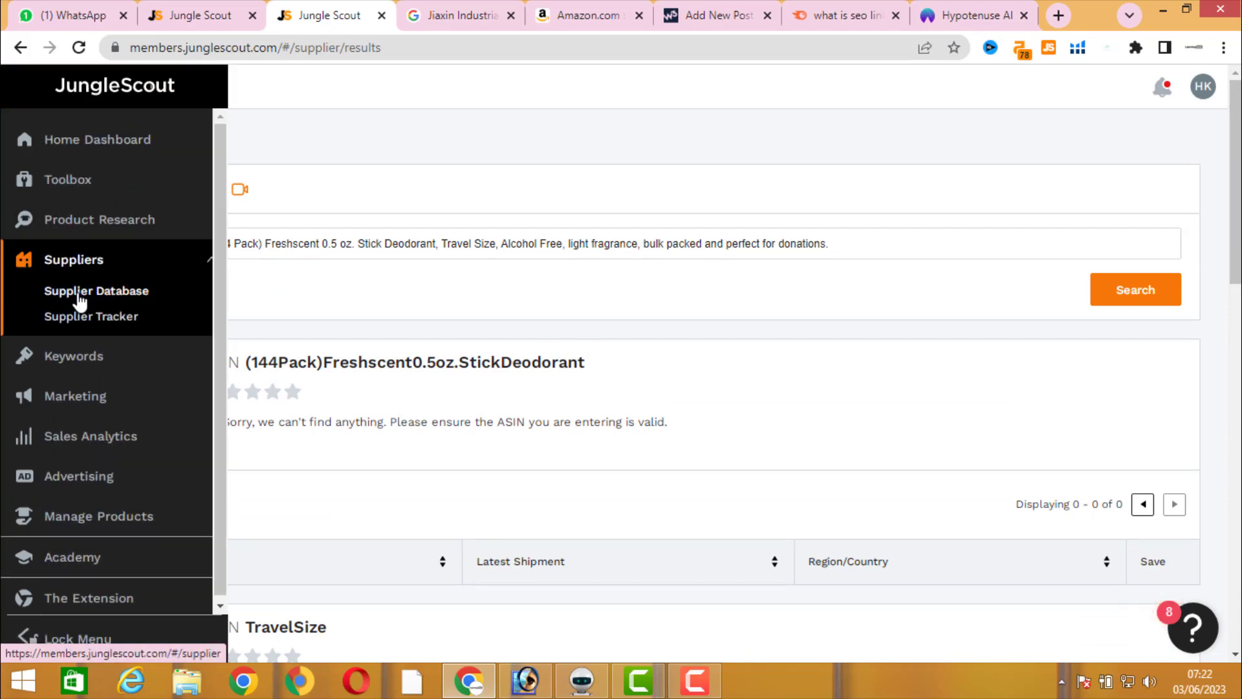
# Step: Start a new Supplier Database search and view the Company and Supplier search options
pyautogui.click(76, 292)
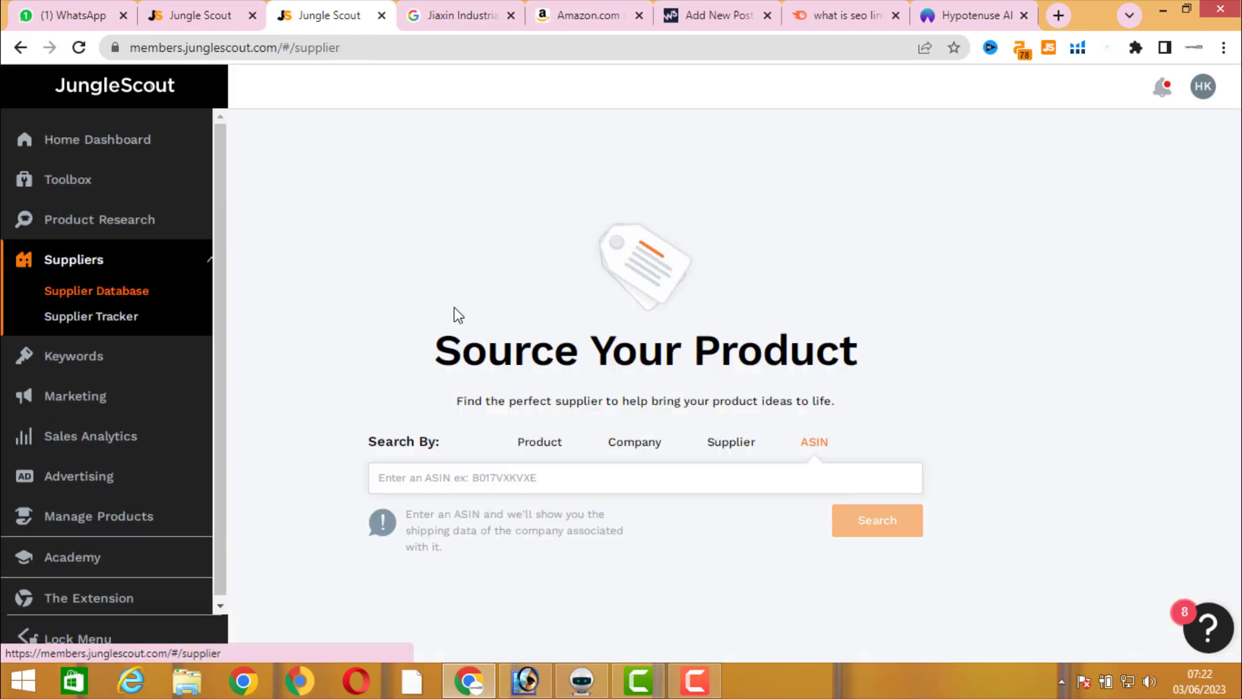
pyautogui.click(652, 457)
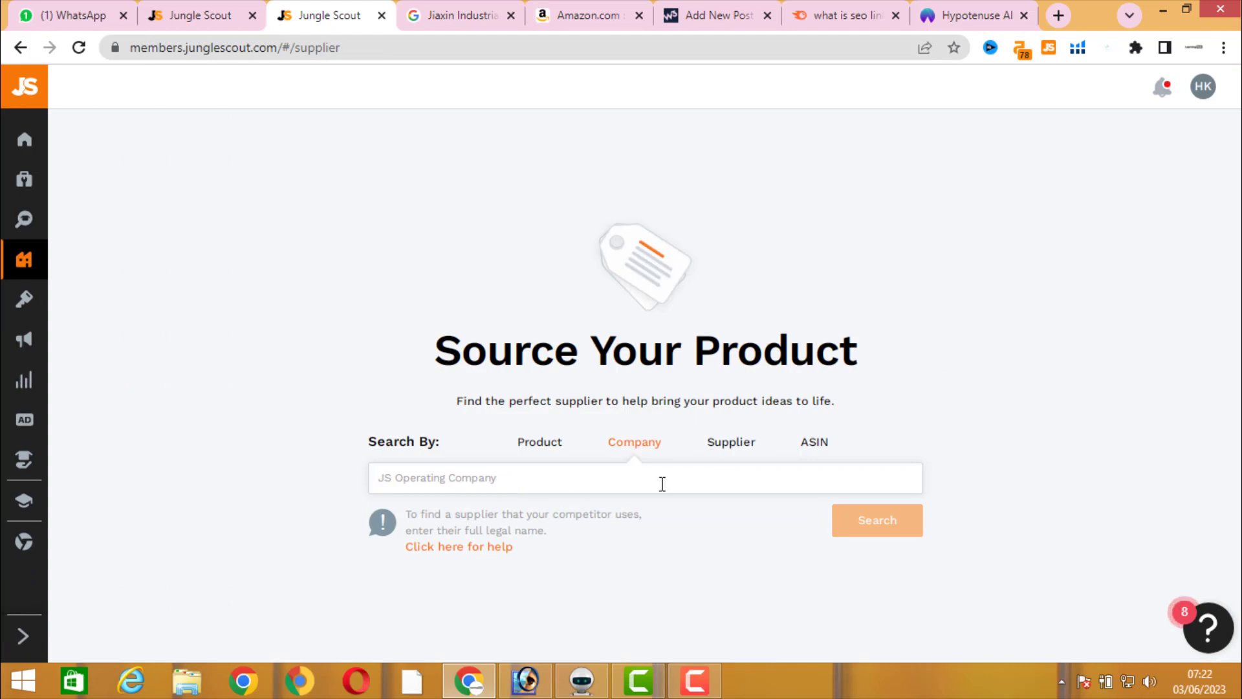
pyautogui.click(733, 456)
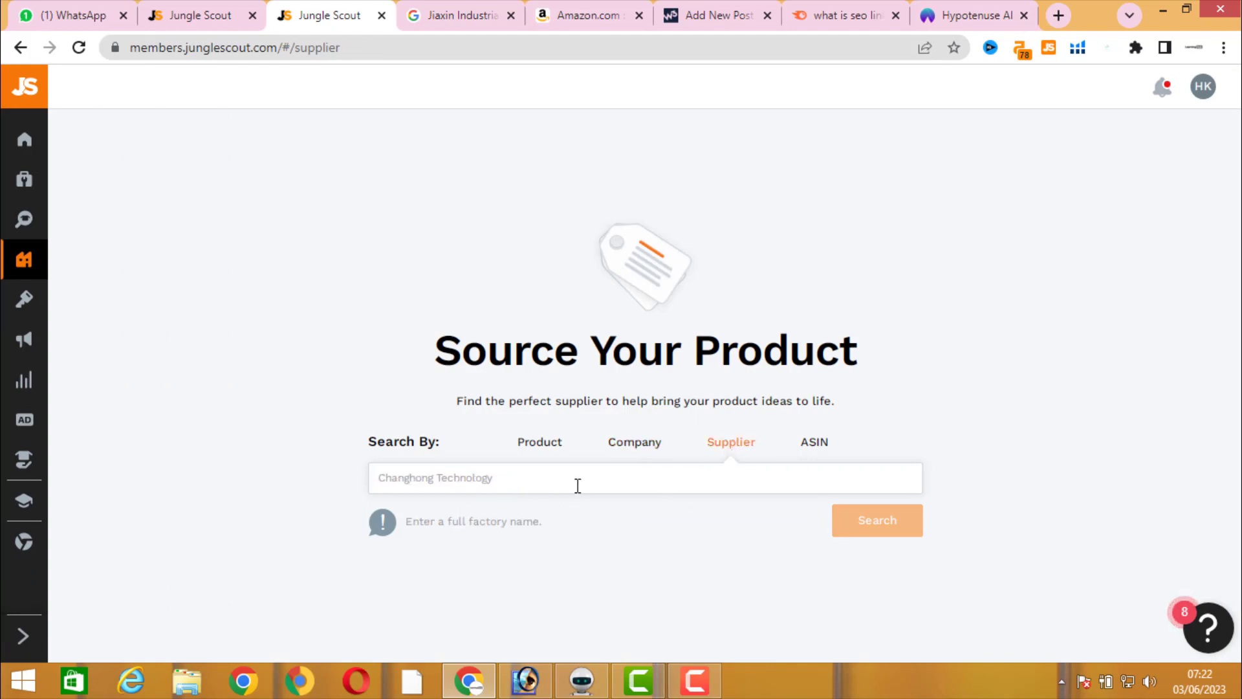
pyautogui.moveTo(13, 285)
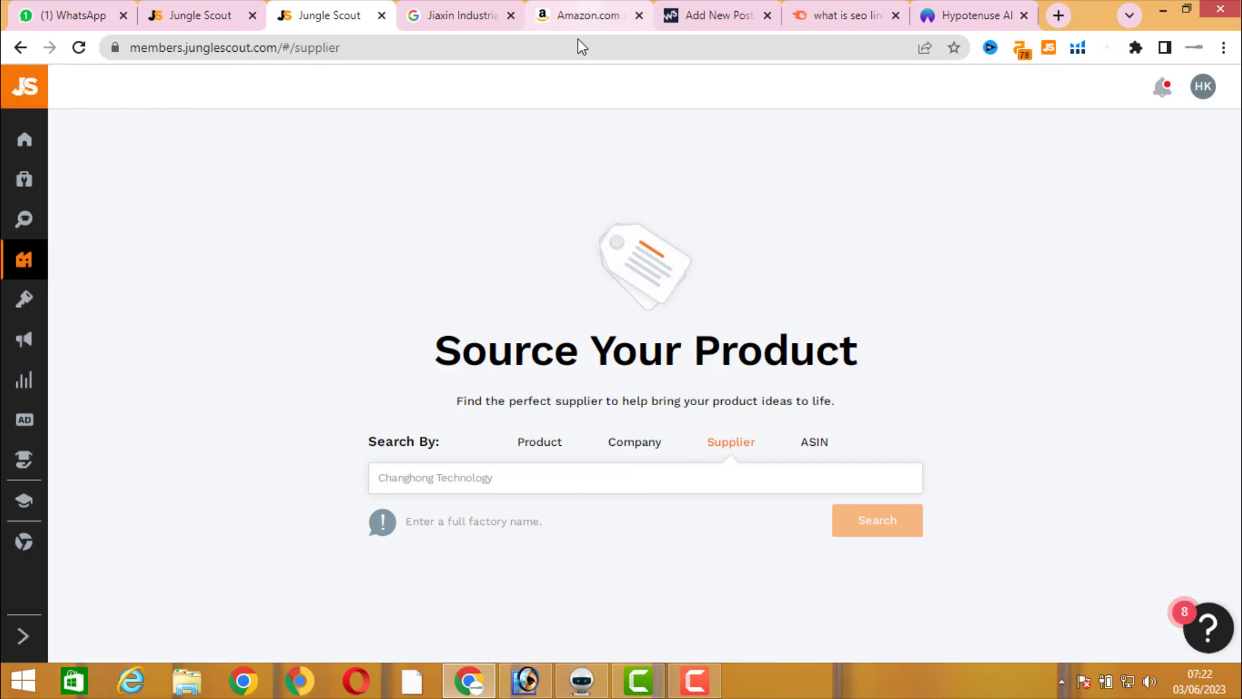
# Step: Replace the Jiaxin Industrial Group Google results with the alibaba.com website
pyautogui.click(430, 13)
pyautogui.click(425, 46)
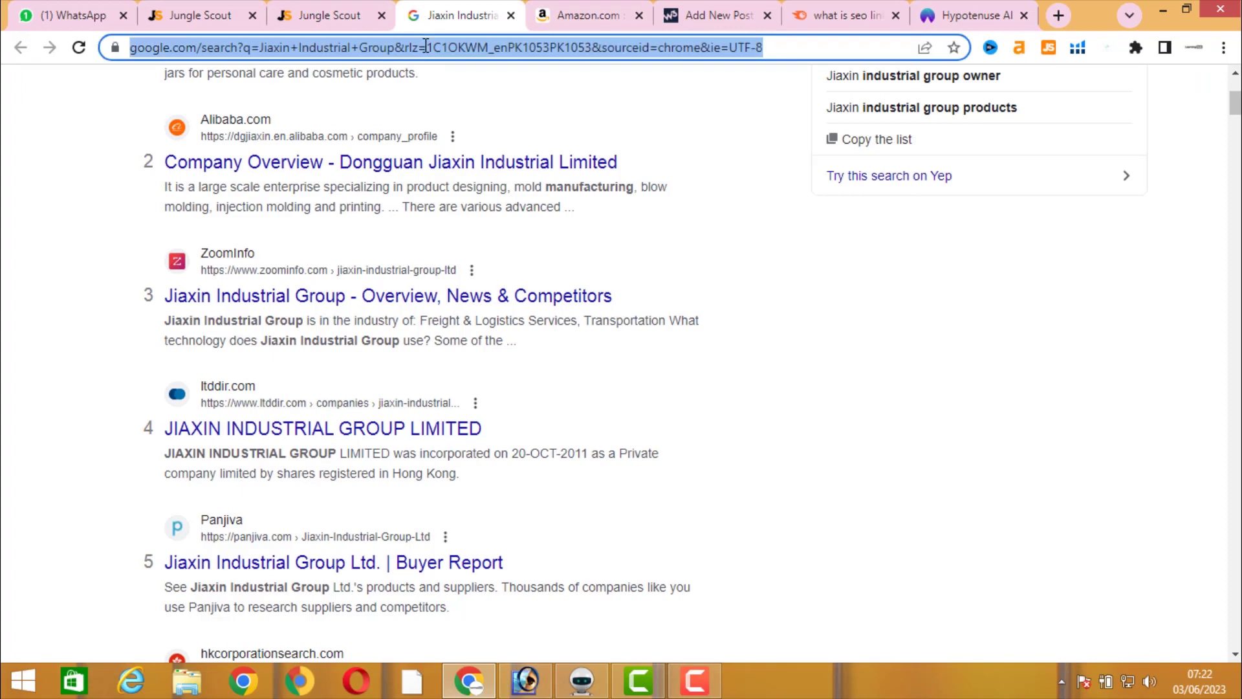
pyautogui.write('alibaba.com')
pyautogui.press('Return')
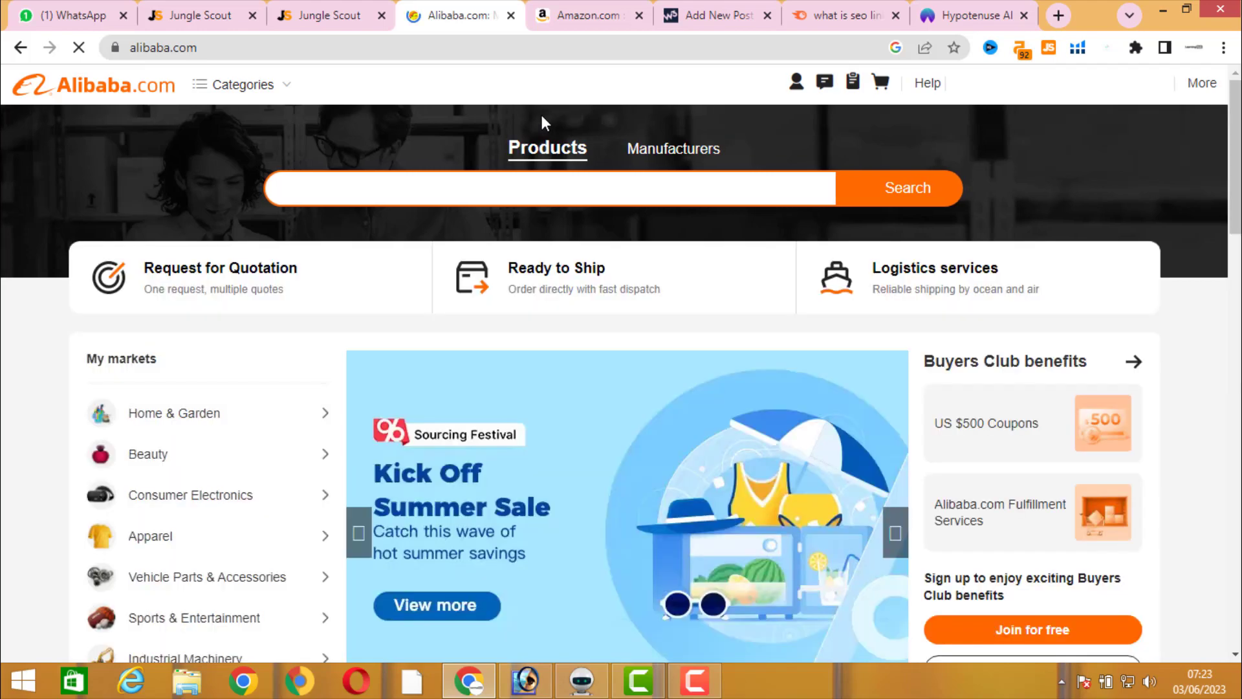
# Step: Search Google for "Freshscent 0.5 oz. Stick Deodorant, Travel Size," from the title on the product's Amazon listing
pyautogui.click(304, 9)
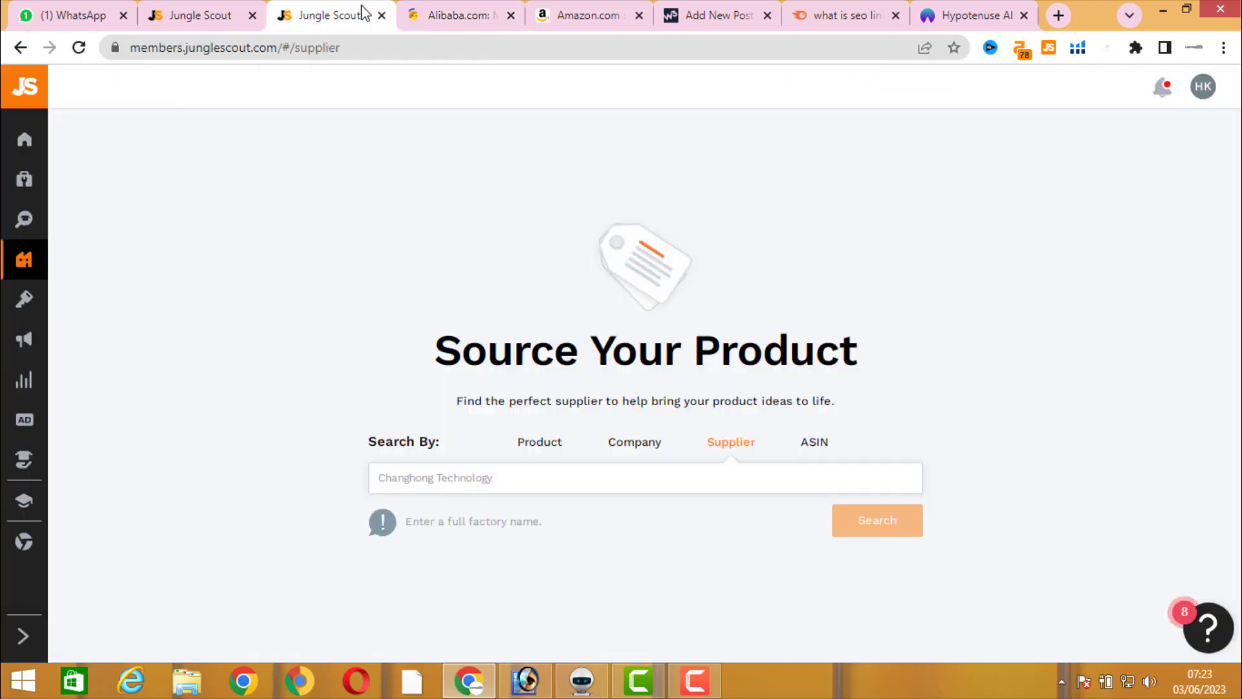
pyautogui.click(197, 13)
pyautogui.click(593, 3)
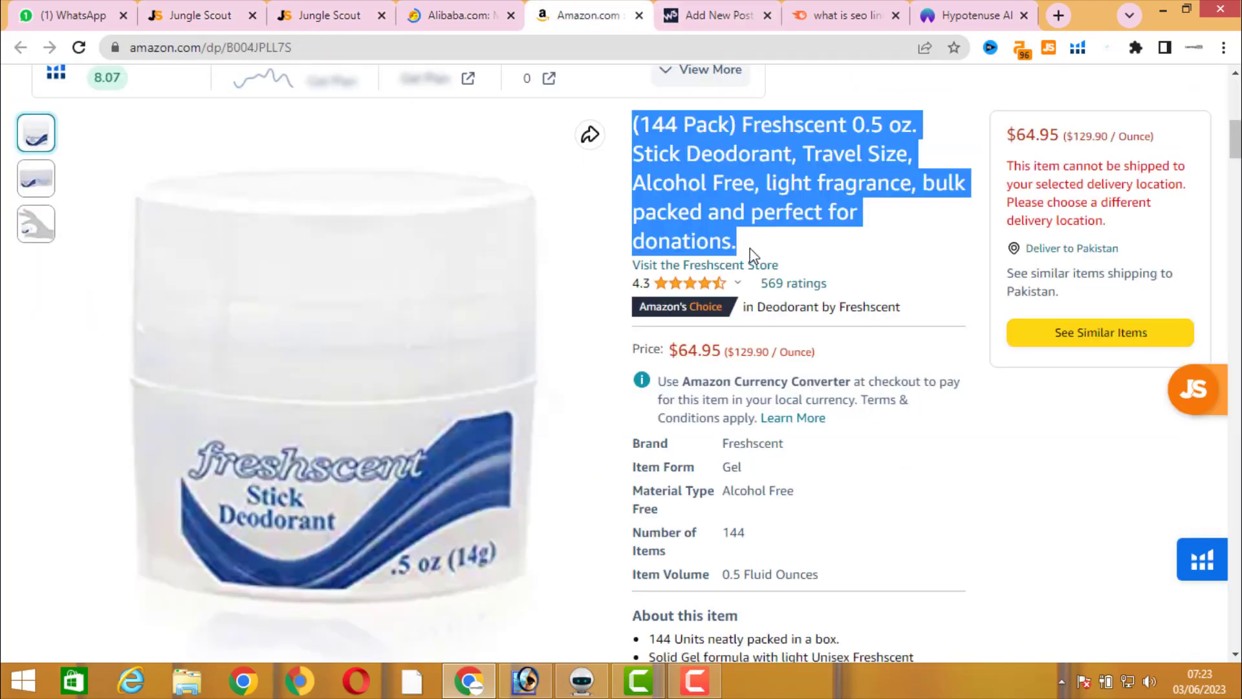
pyautogui.click(833, 183)
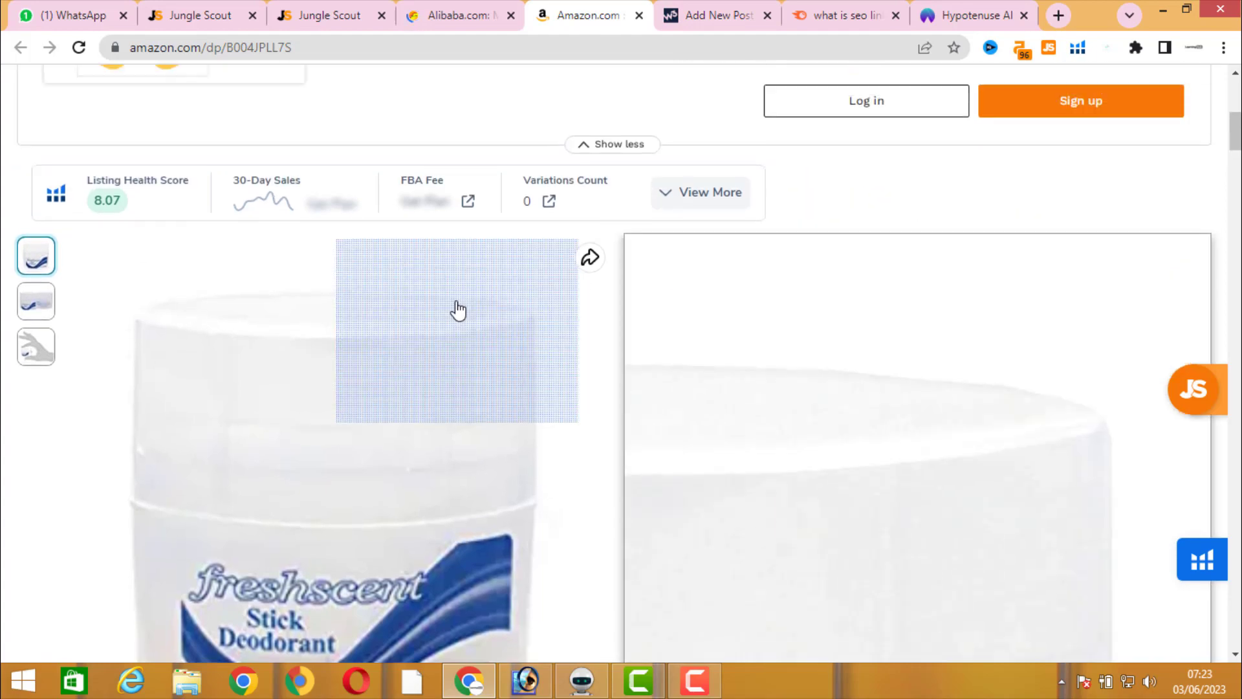
pyautogui.scroll(4, 844, 298)
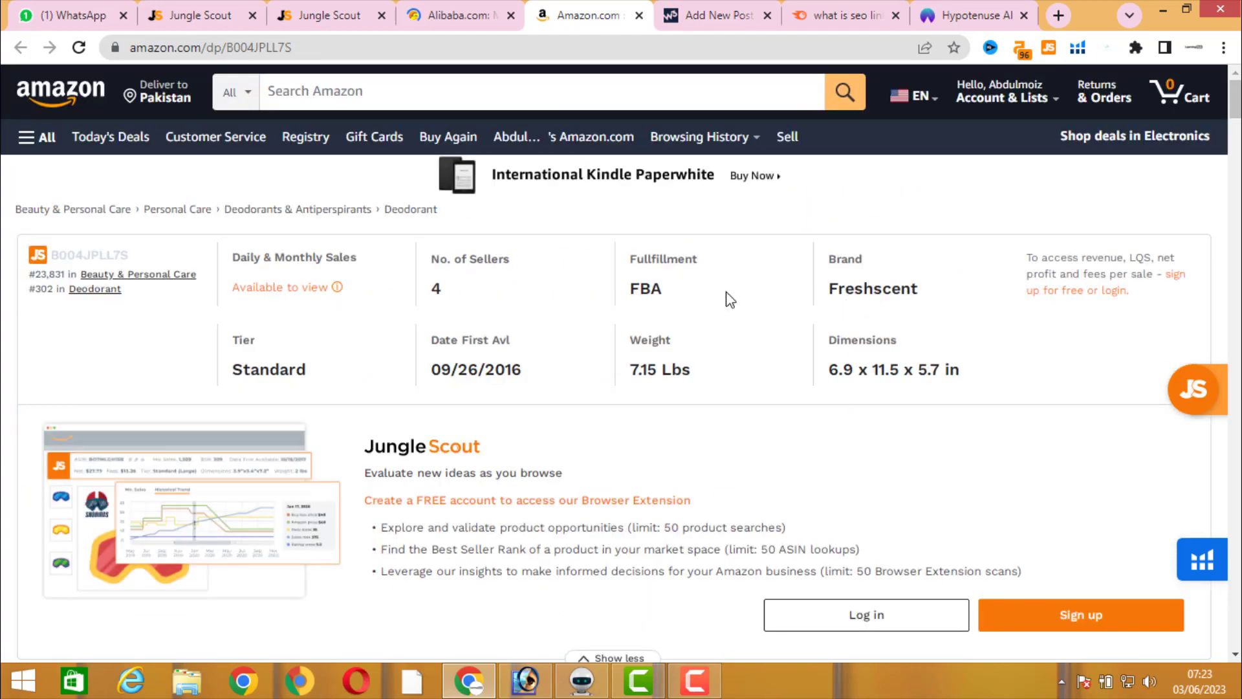
pyautogui.scroll(-7, 660, 294)
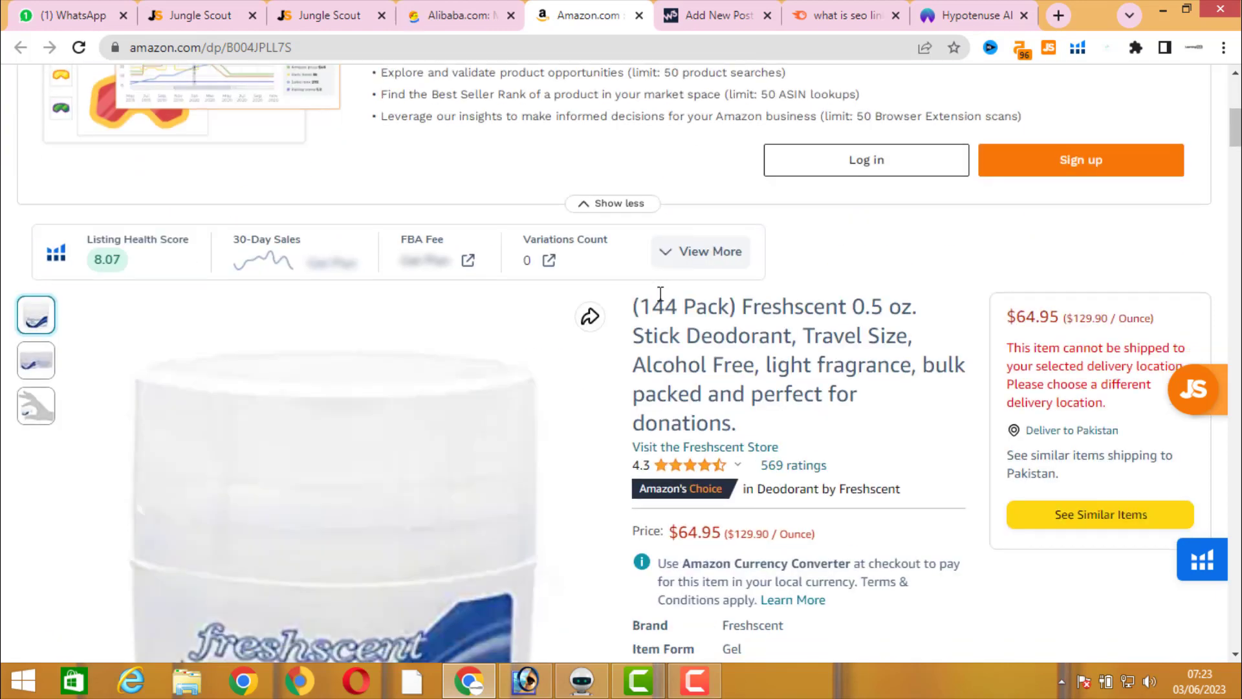
pyautogui.moveTo(753, 306); pyautogui.dragTo(912, 336)
pyautogui.rightClick(909, 338)
pyautogui.click(922, 394)
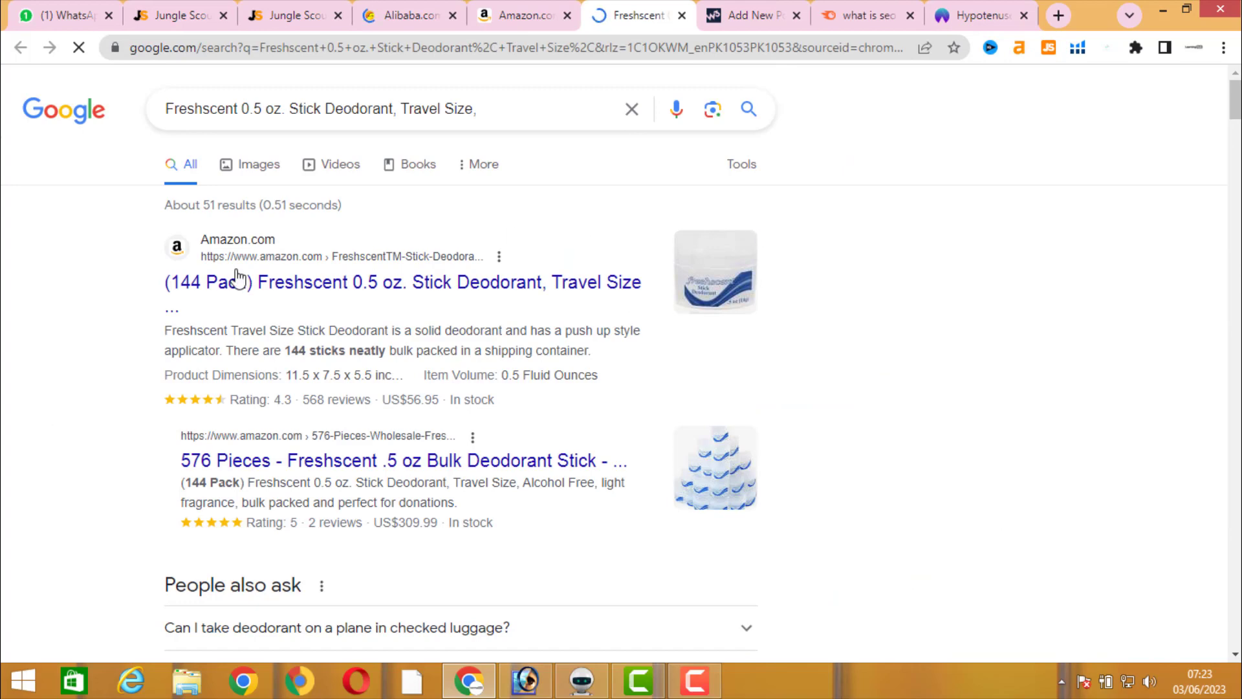
# Step: Copy "(144 Pack) Freshscent 0.5 oz. Stick Deodorant" from the first Google result's title
pyautogui.scroll(-6, 117, 294)
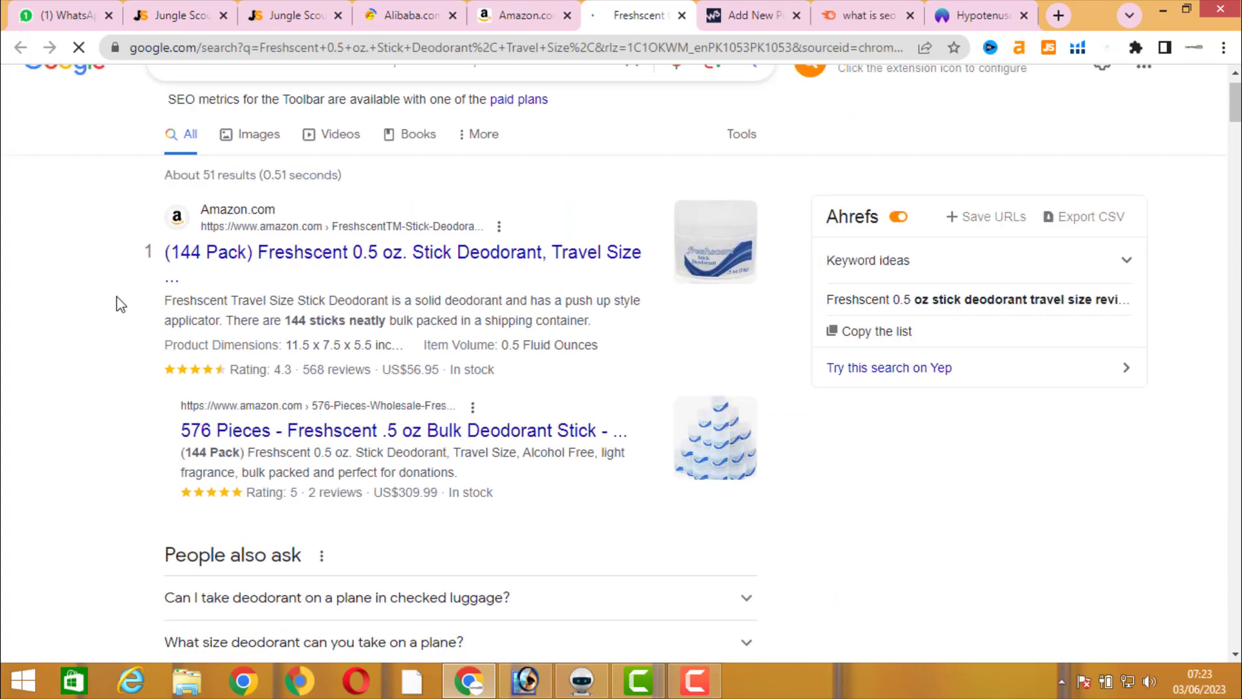
pyautogui.scroll(7, 36, 446)
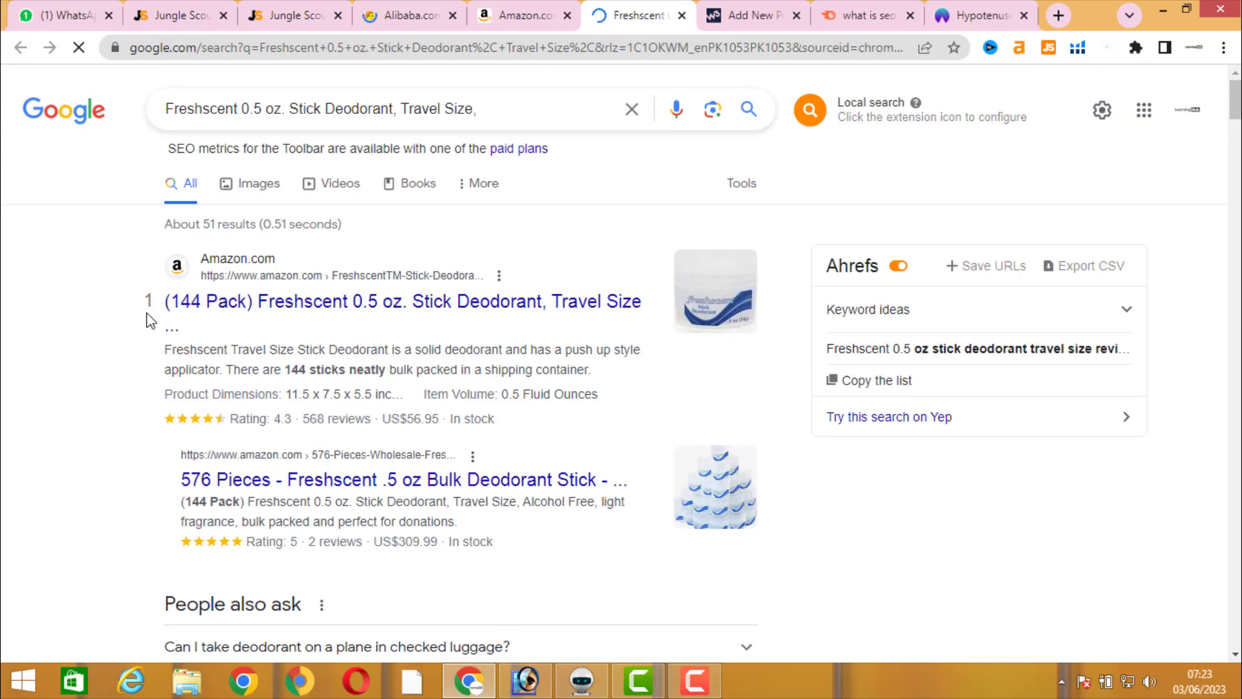
pyautogui.moveTo(160, 304); pyautogui.dragTo(545, 301)
pyautogui.rightClick(502, 304)
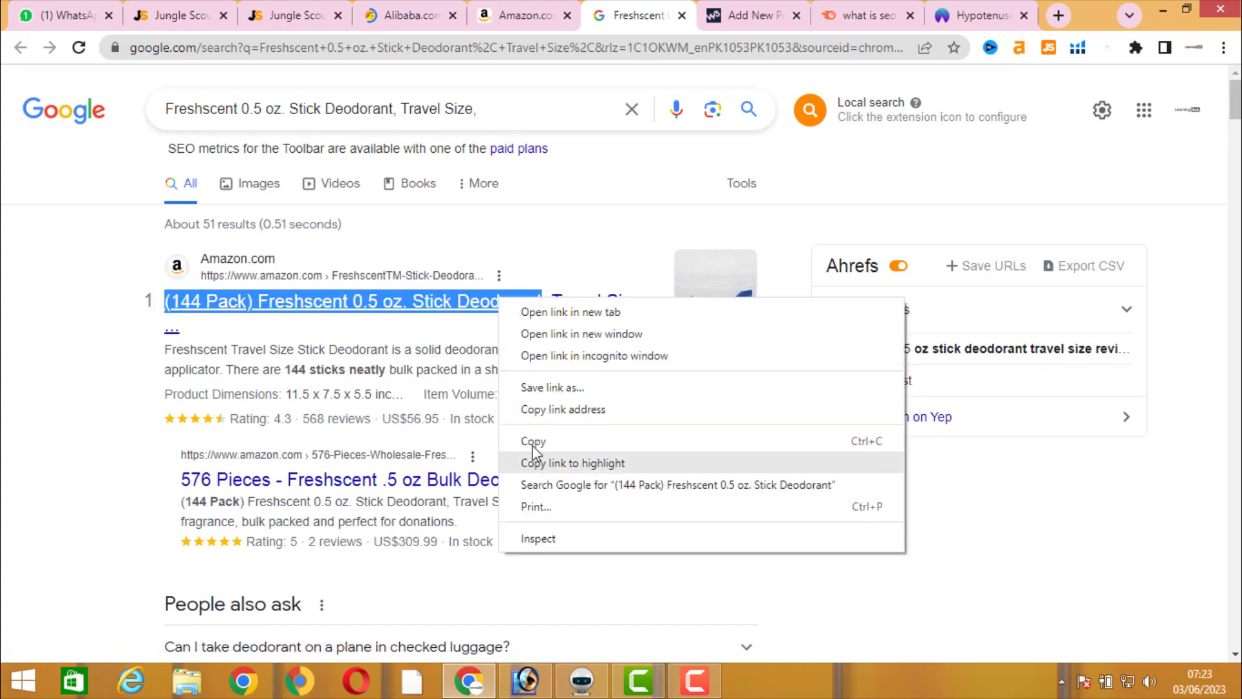
pyautogui.click(586, 440)
# Step: Switch to Alibaba and search its products for the copied title "(144 Pack) Freshscent 0.5 oz. Stick Deodorant"
pyautogui.click(423, 8)
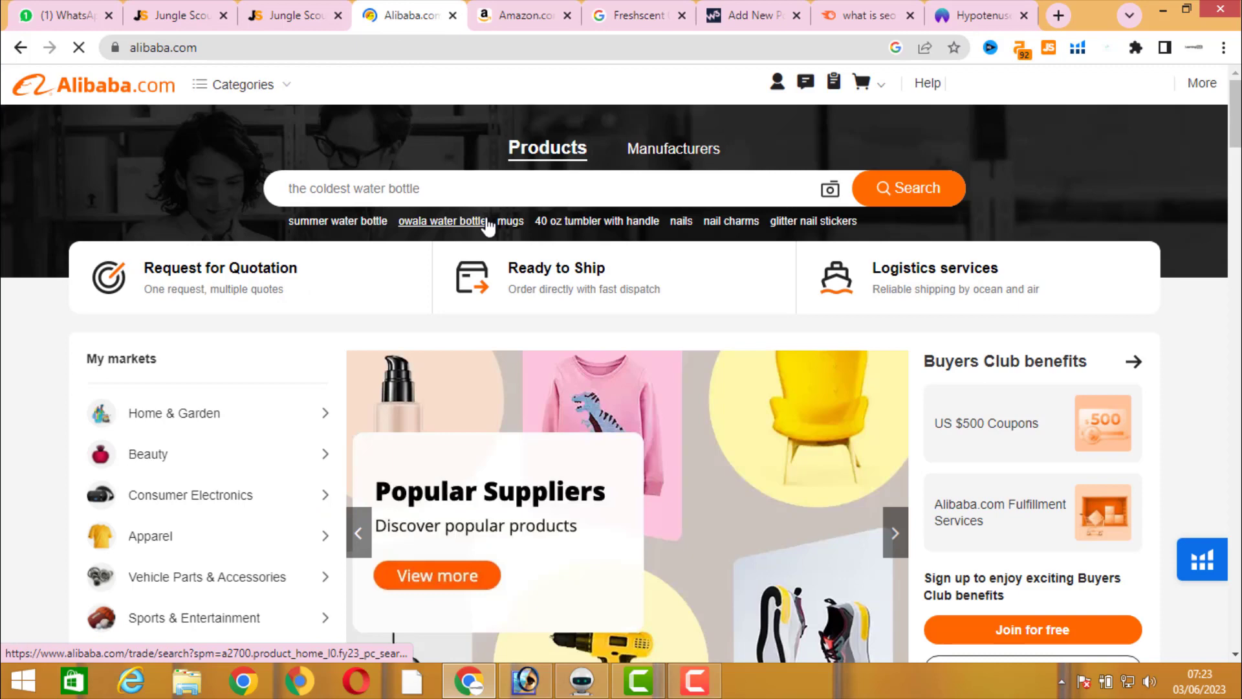
pyautogui.rightClick(449, 183)
pyautogui.click(495, 293)
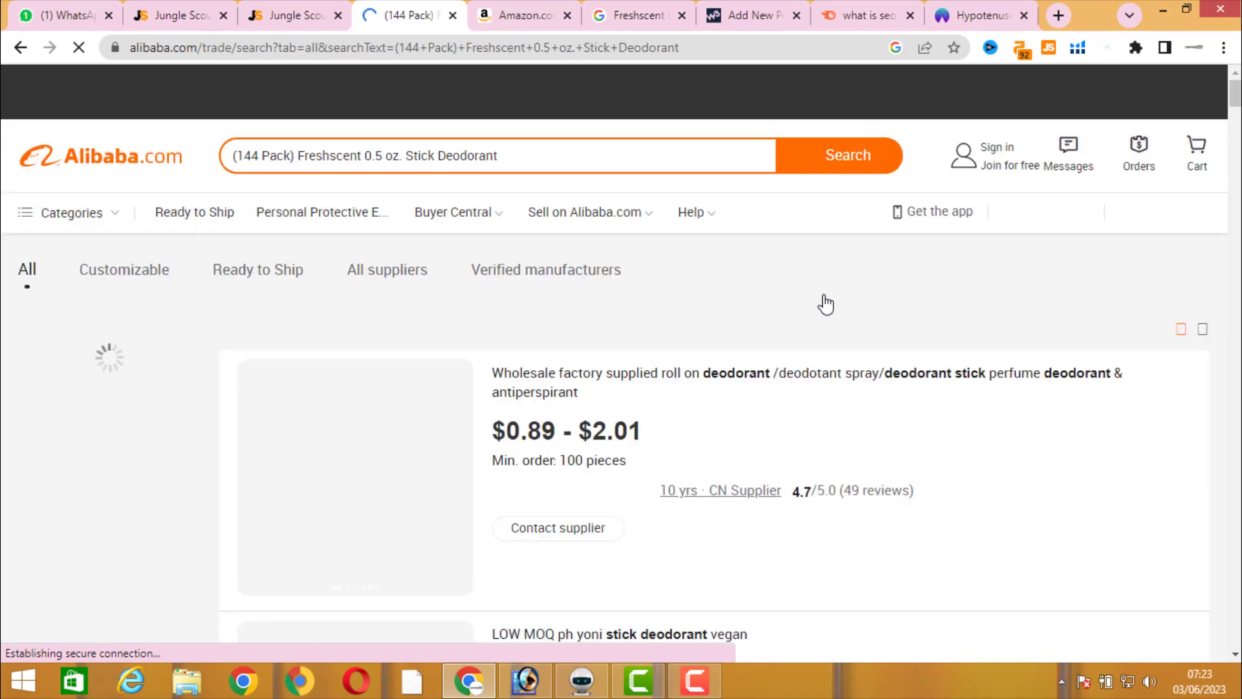
# Step: Filter the Alibaba deodorant results by the supplier features Trade Assurance and Verified Supplier
pyautogui.scroll(-3, 826, 302)
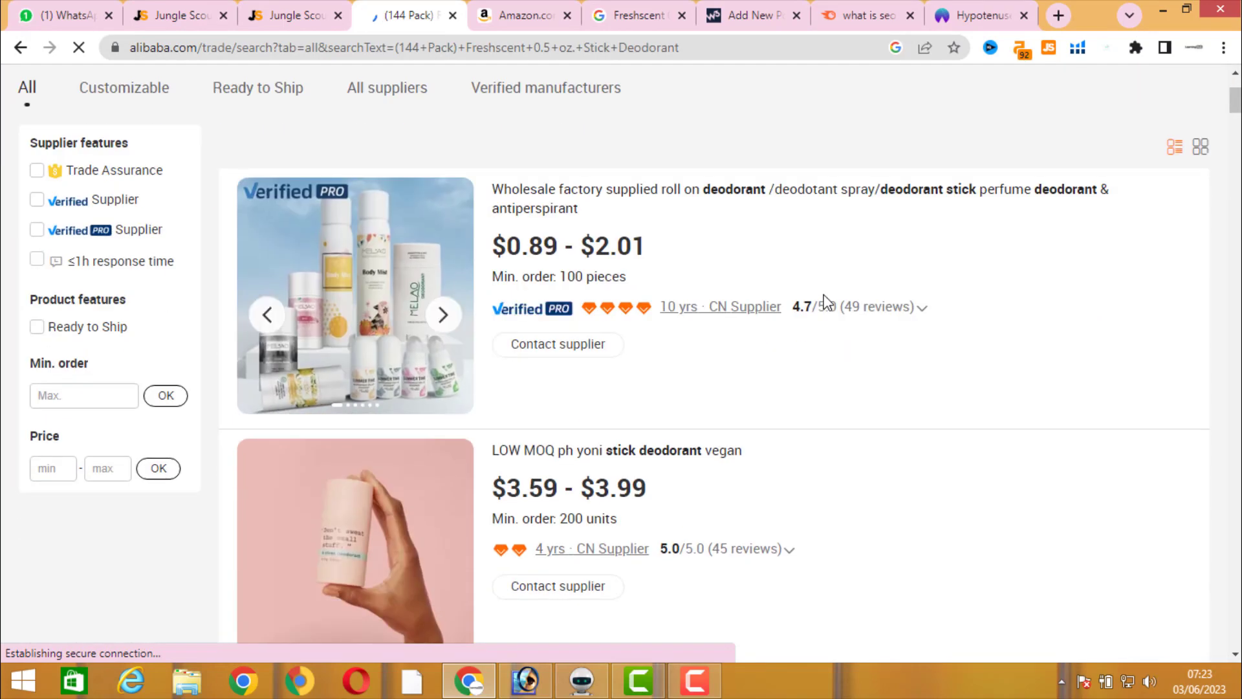
pyautogui.click(41, 231)
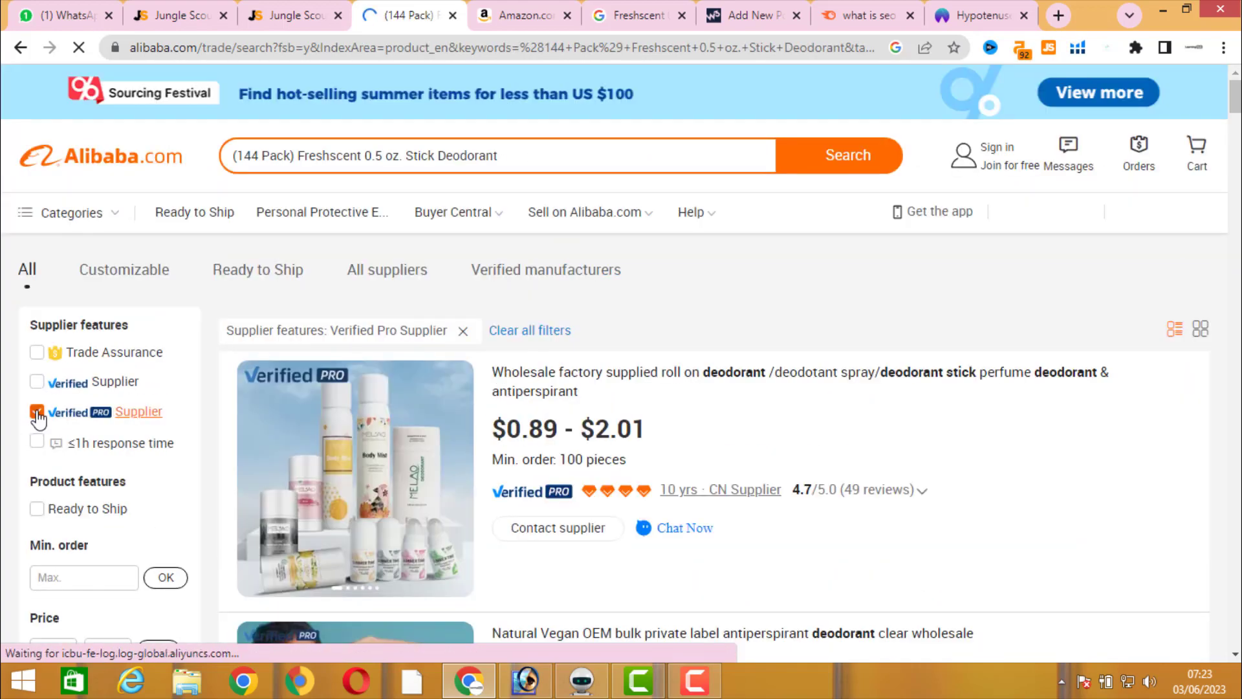
pyautogui.click(36, 383)
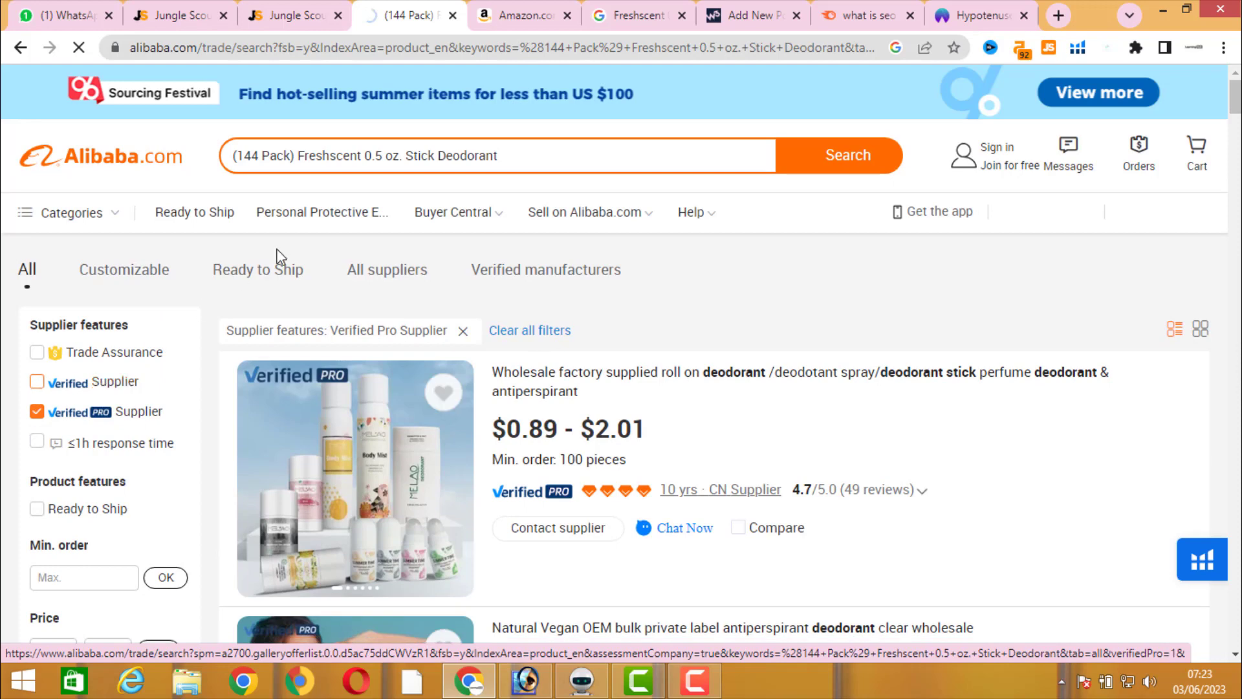
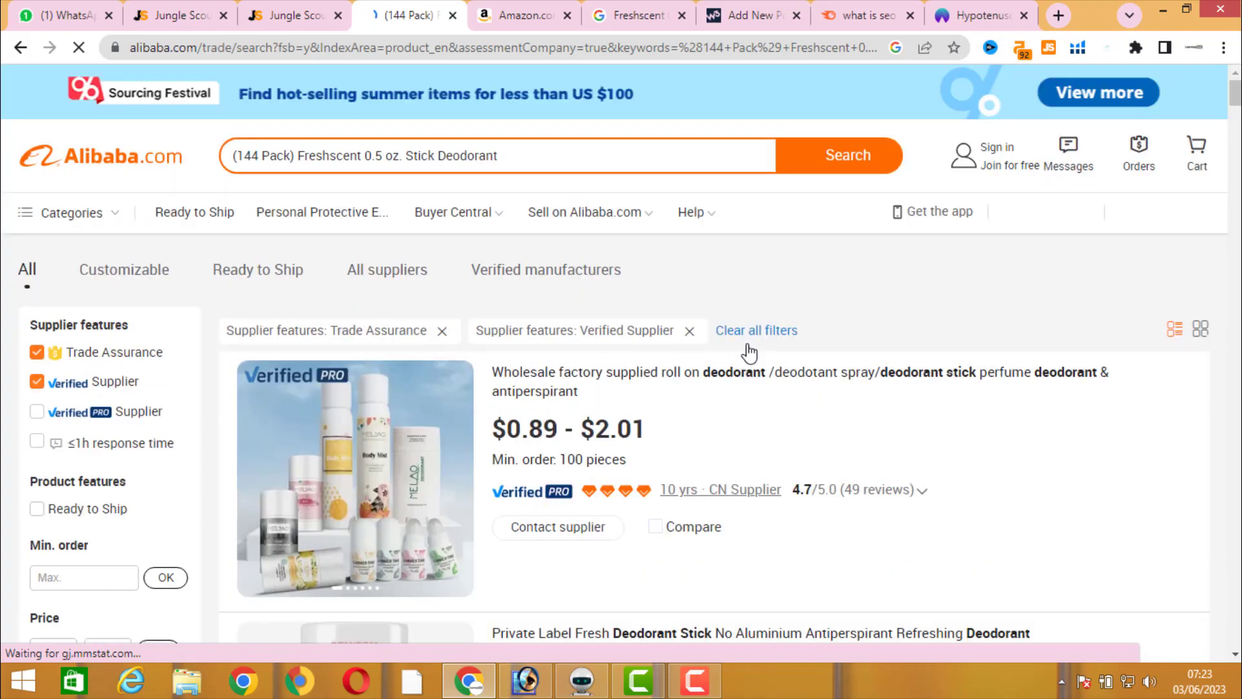
# Step: Look through the filtered Alibaba deodorant listings, comparing their prices, minimum orders and supplier ratings
pyautogui.scroll(-4, 748, 344)
pyautogui.scroll(2, 748, 344)
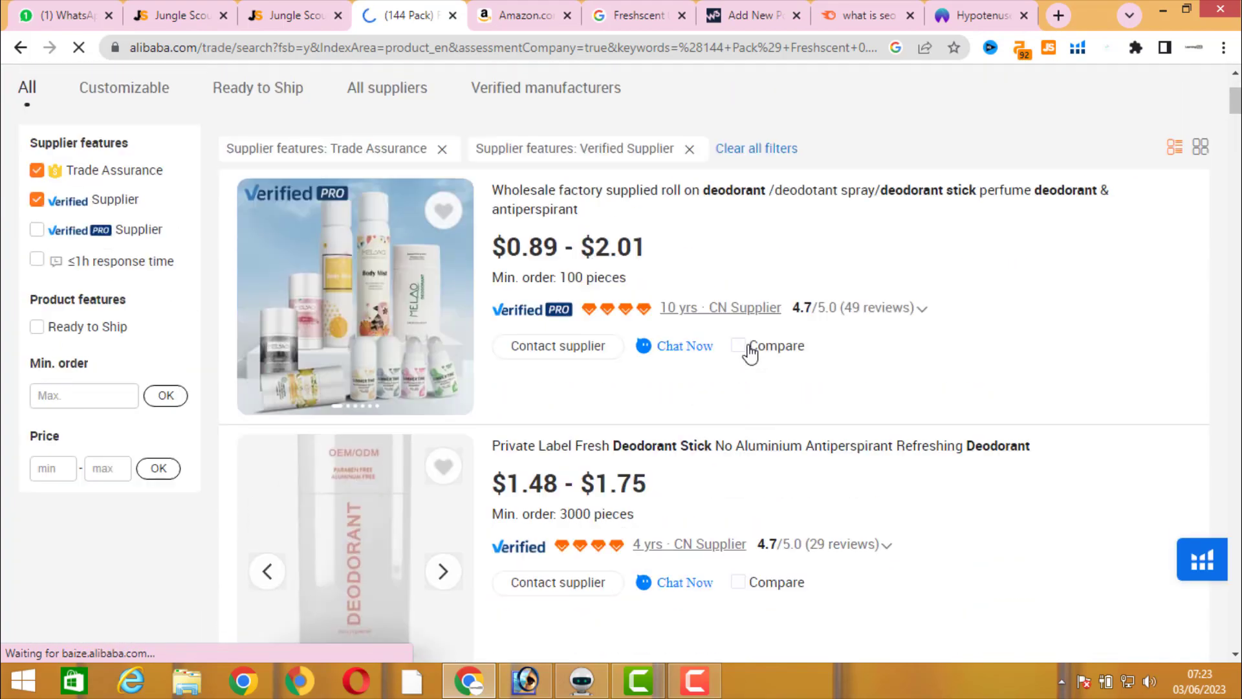
pyautogui.scroll(-10, 773, 345)
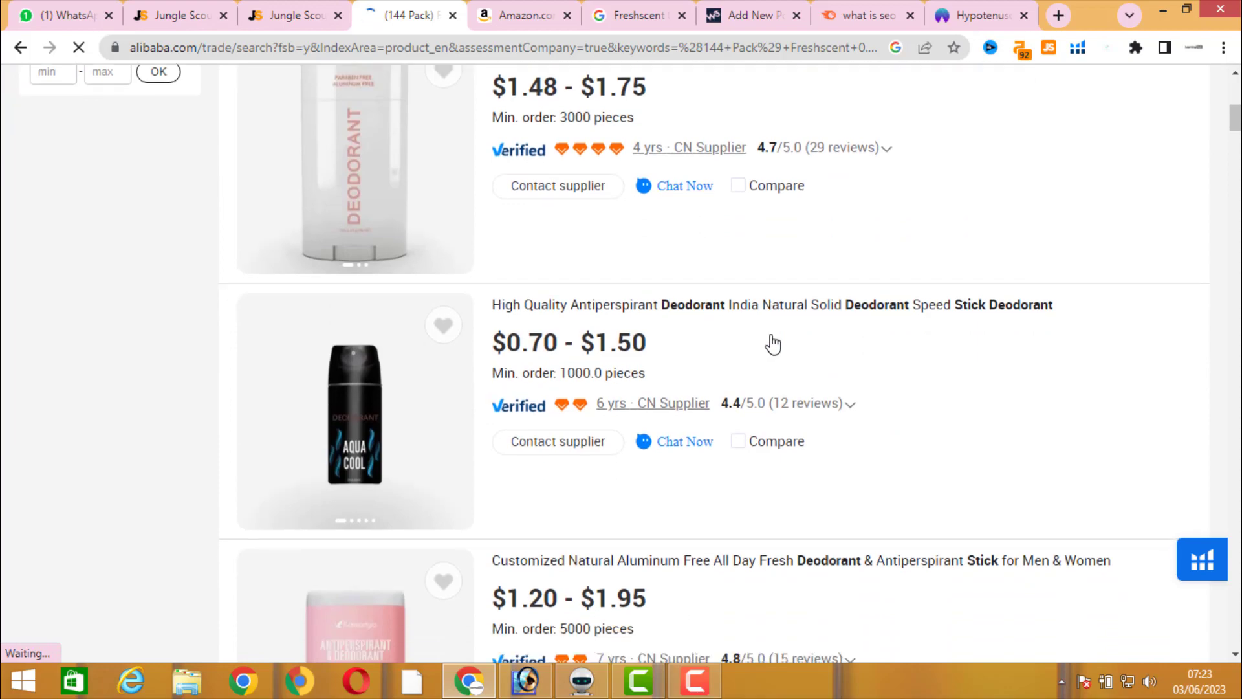
# Step: Browse further through the filtered Alibaba deodorant results and return to the first listing
pyautogui.scroll(-5, 773, 344)
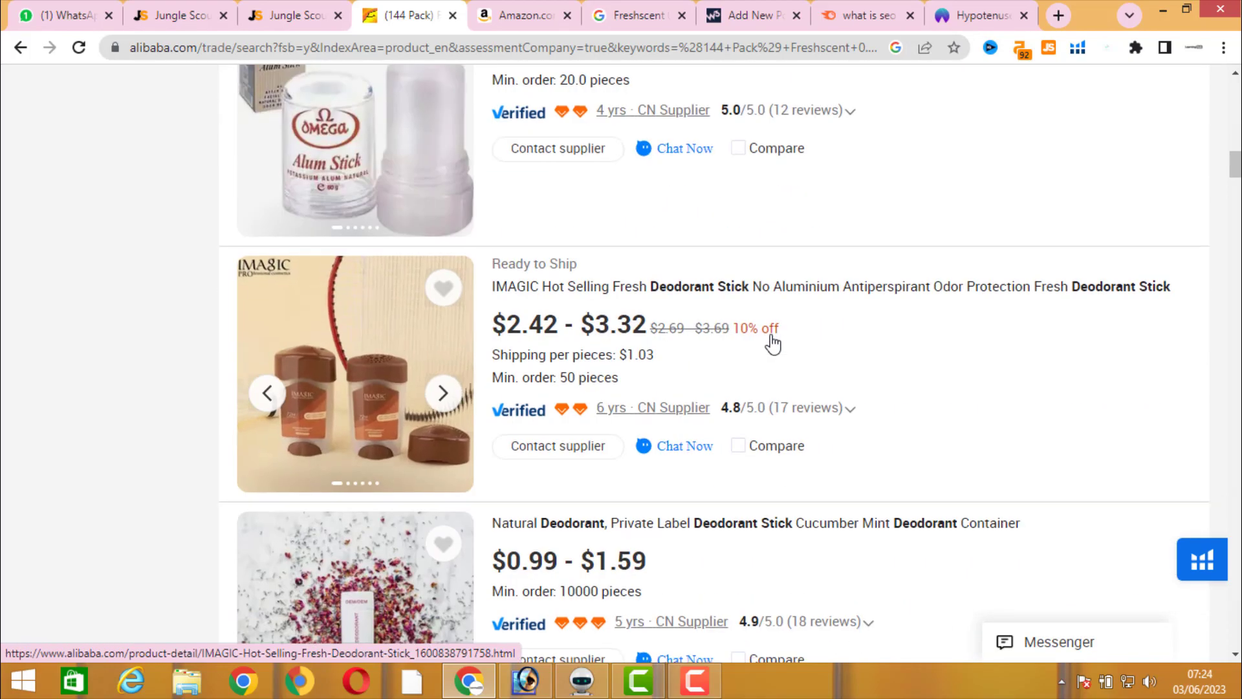
pyautogui.scroll(-6, 773, 343)
pyautogui.scroll(-12, 773, 342)
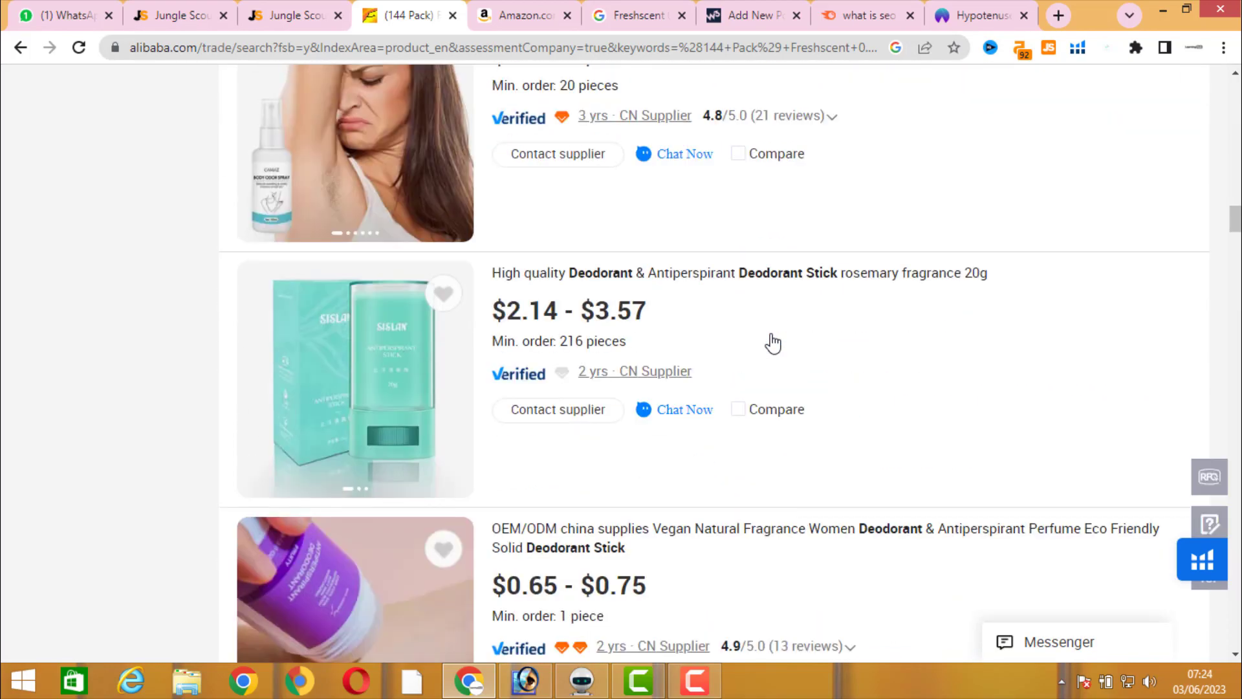
pyautogui.scroll(8, 773, 343)
pyautogui.scroll(20, 773, 343)
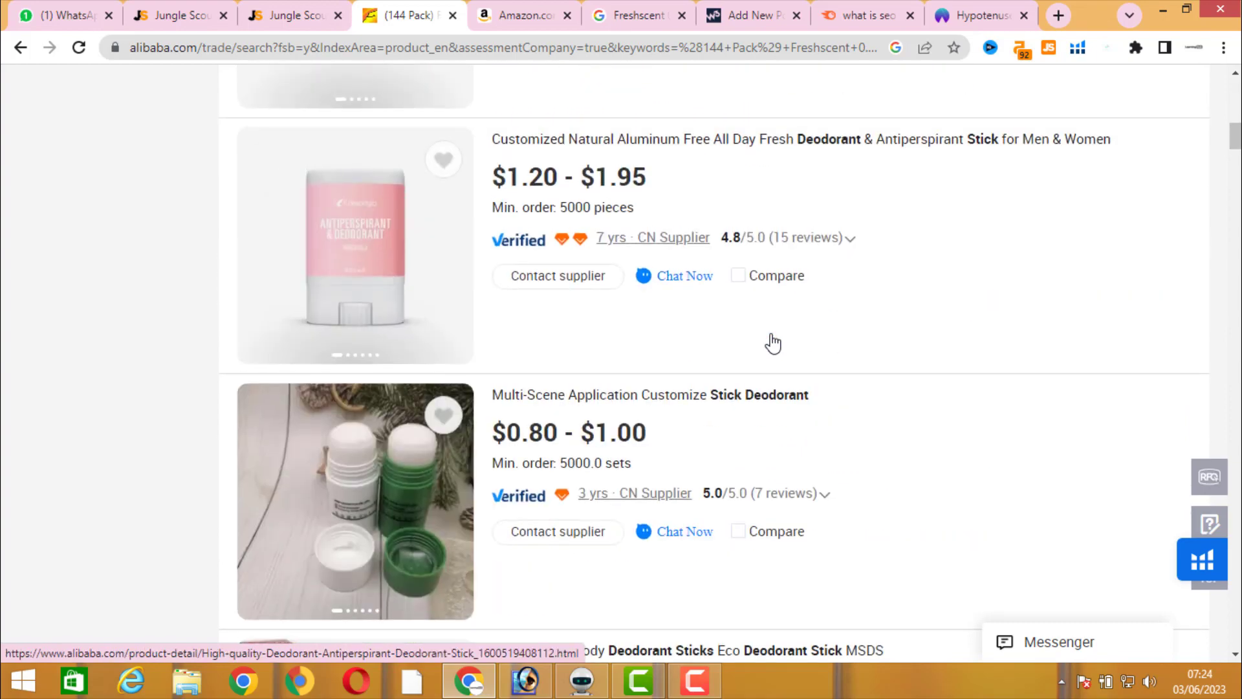
pyautogui.scroll(6, 757, 401)
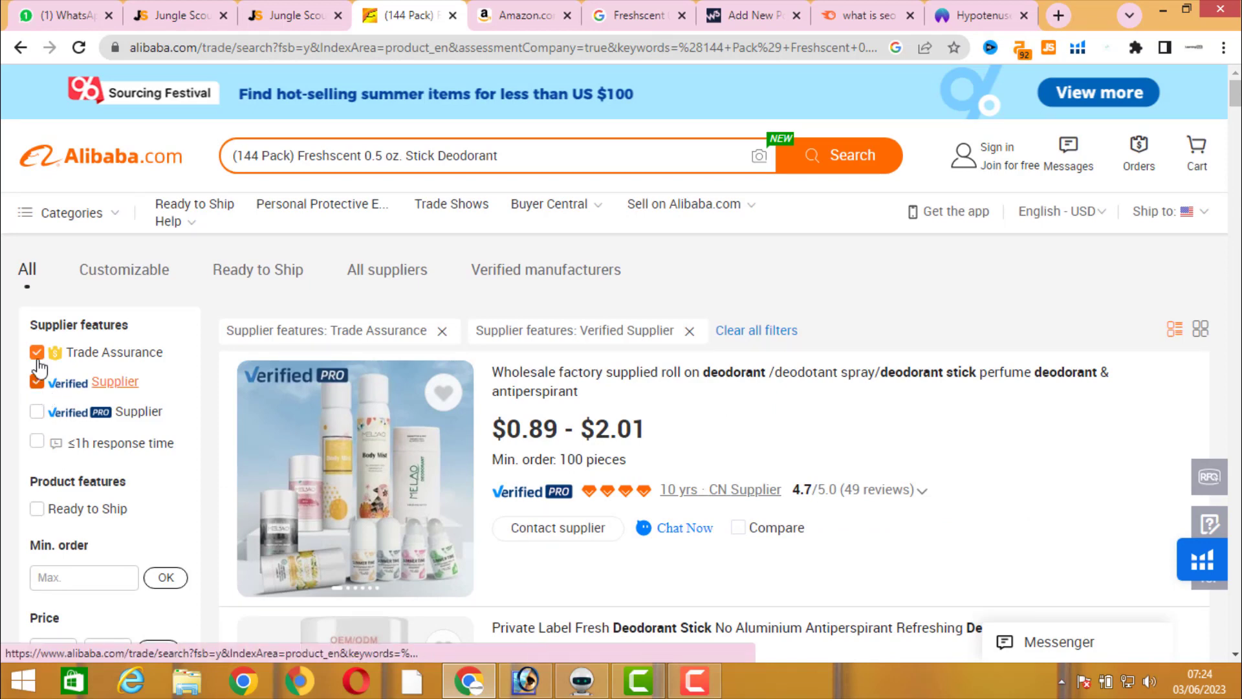
pyautogui.scroll(-1, 860, 443)
pyautogui.scroll(-4, 860, 443)
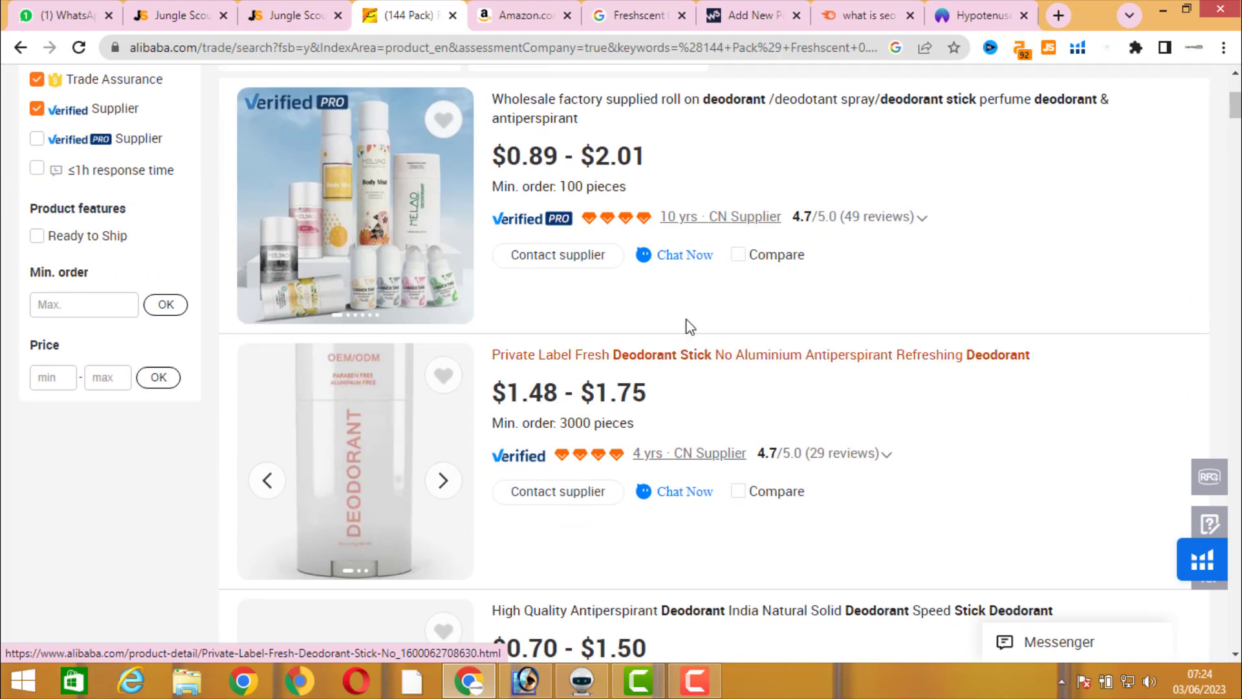
# Step: Open the "Wholesale factory supplied roll on deodorant" listing and review its price tiers, lead times, essential details, product description and detailed images
pyautogui.click(567, 119)
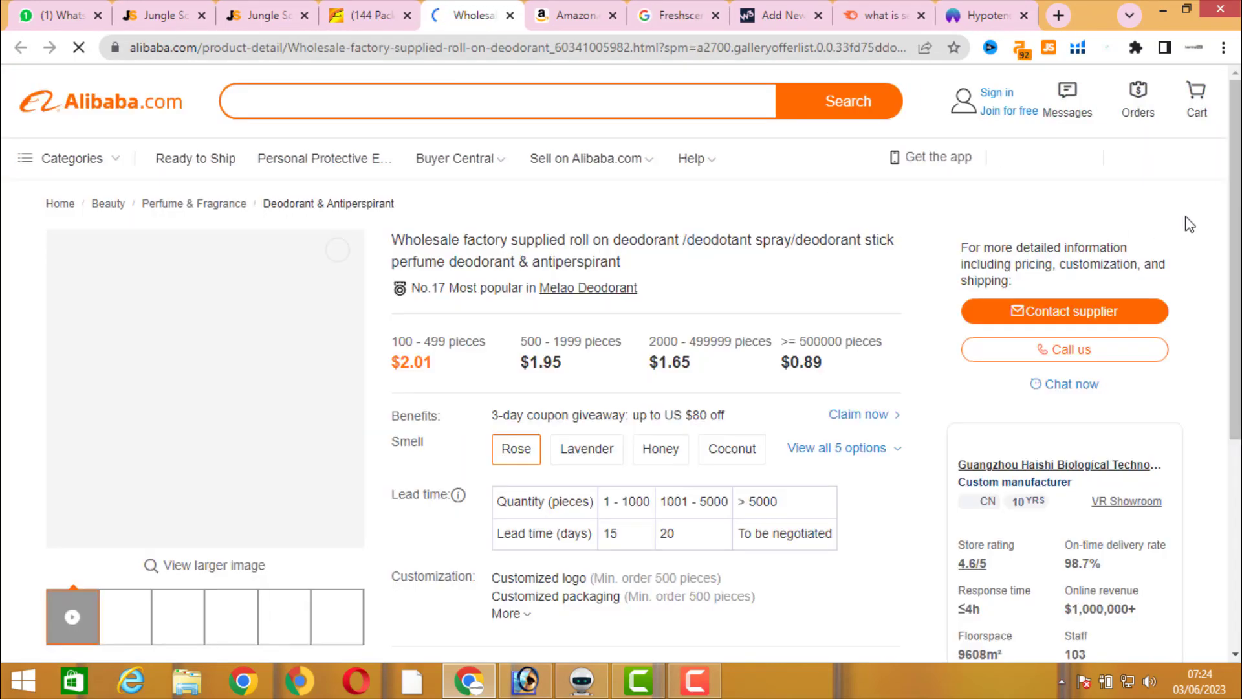
pyautogui.scroll(-3, 1191, 291)
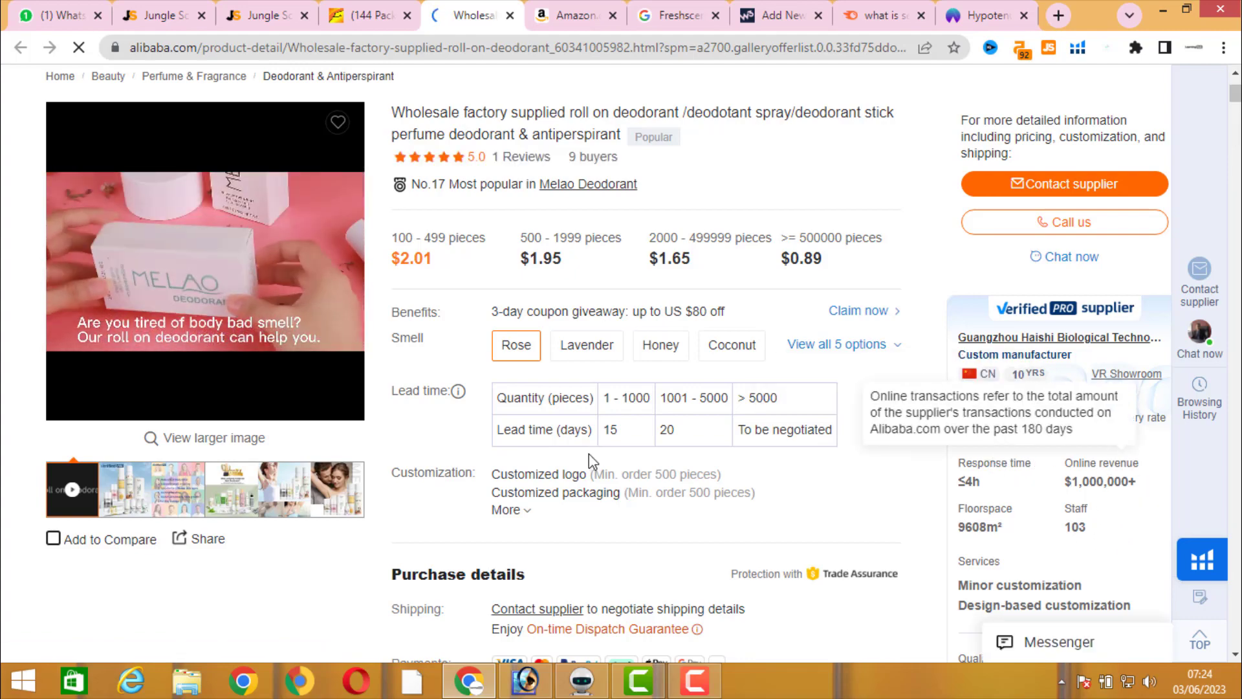
pyautogui.scroll(-10, 589, 452)
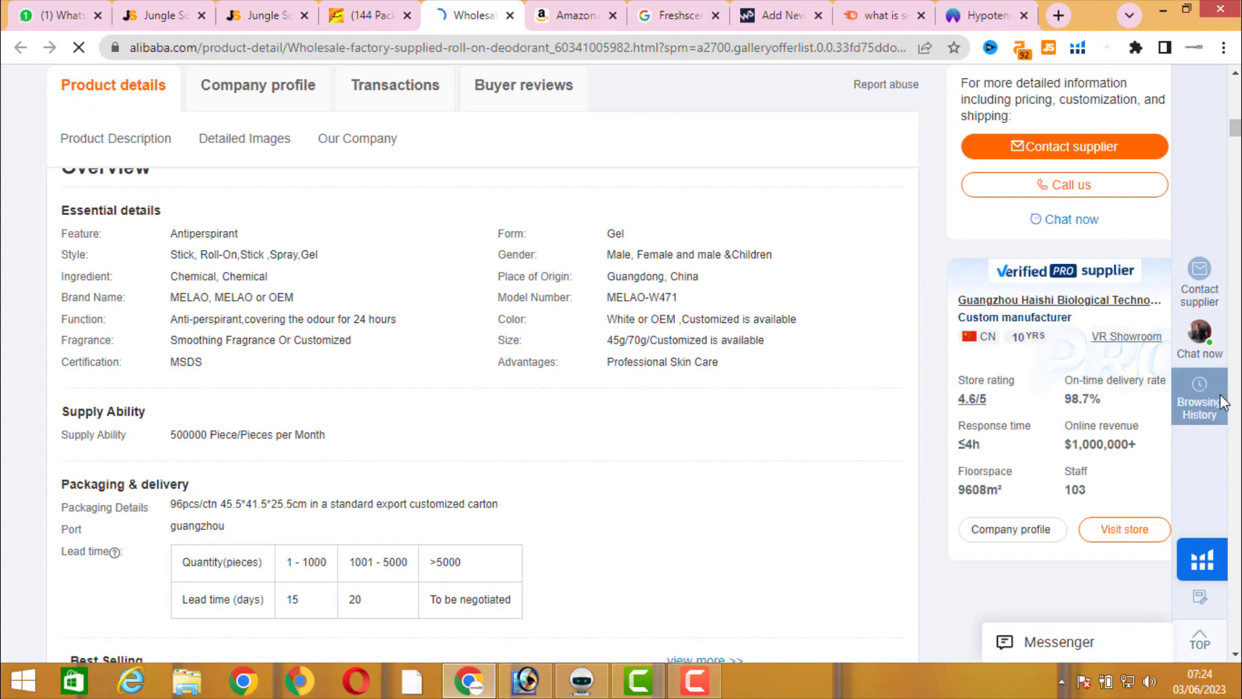
pyautogui.scroll(-15, 424, 485)
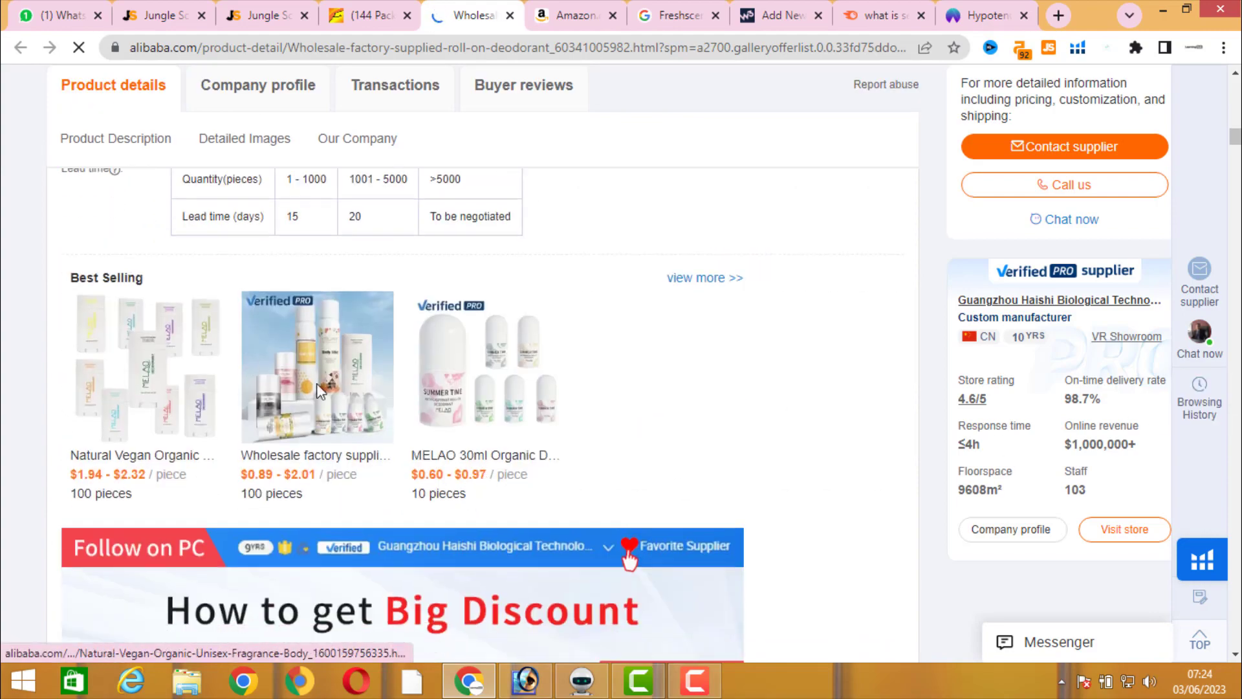
pyautogui.scroll(-20, 450, 401)
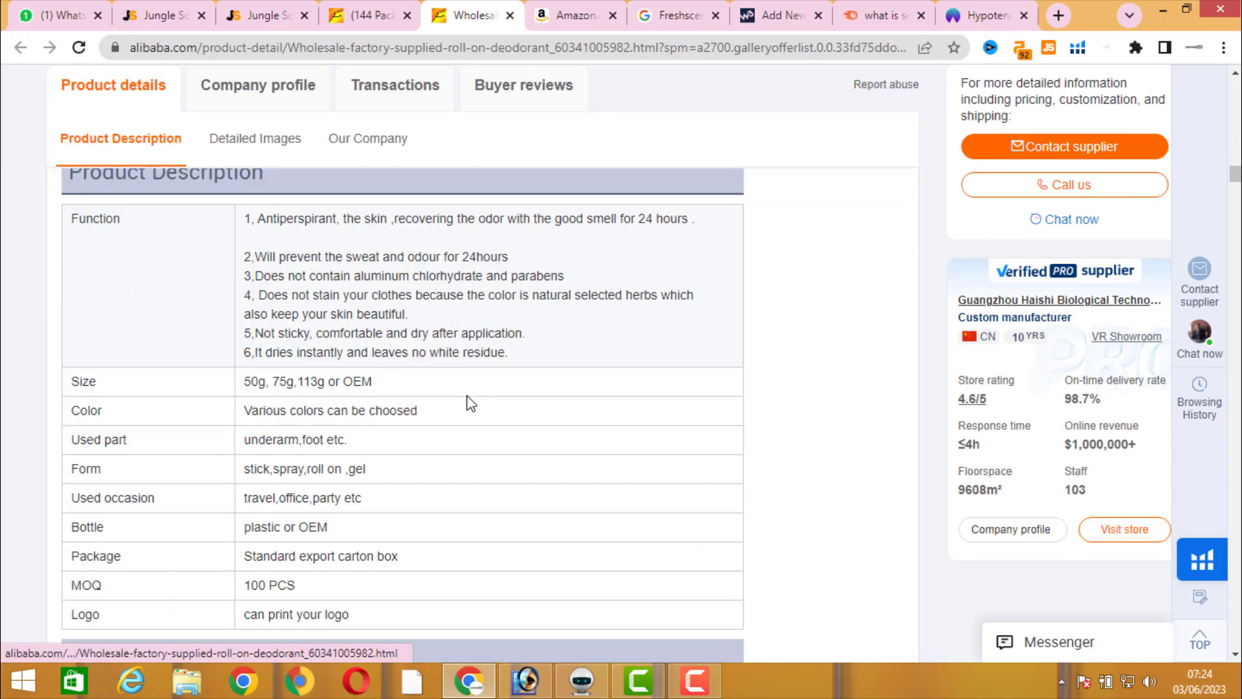
pyautogui.scroll(-5, 583, 401)
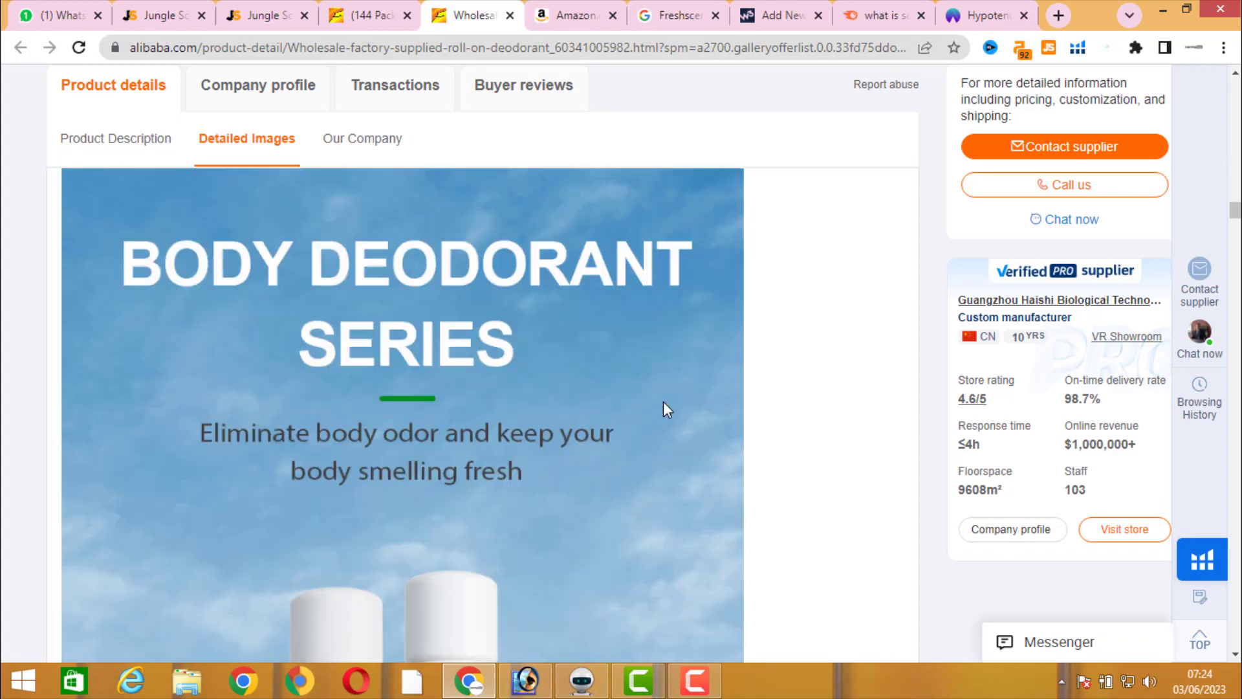
pyautogui.scroll(-20, 663, 402)
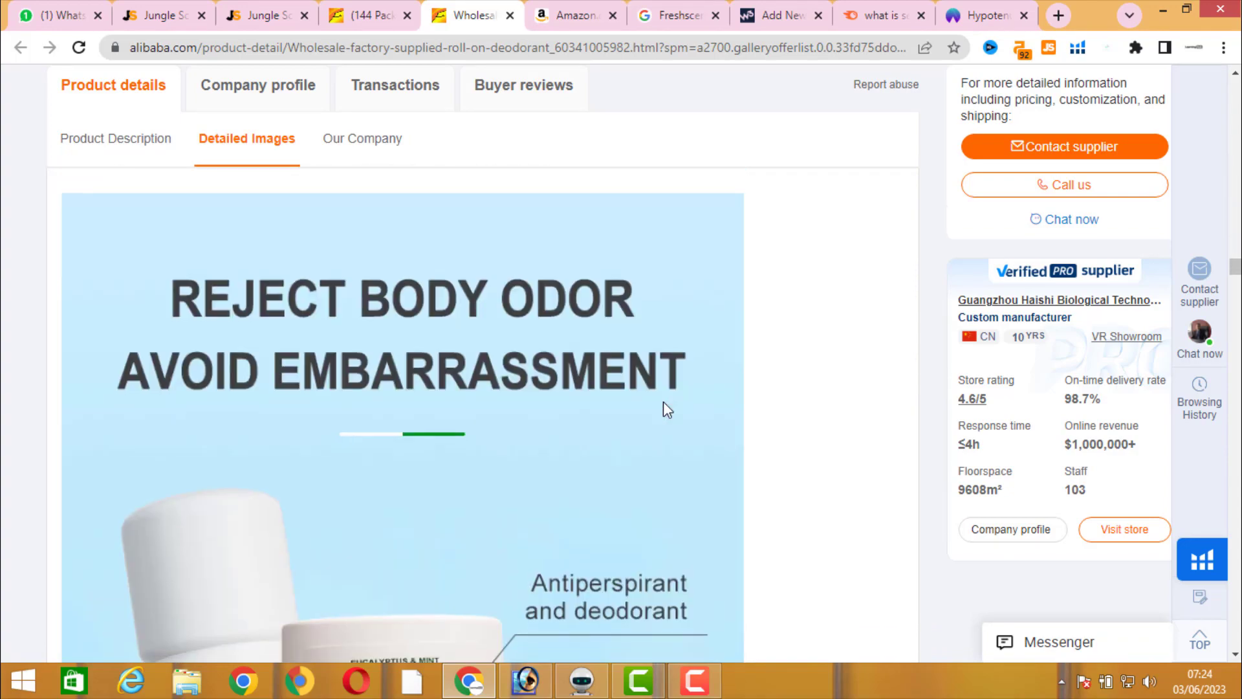
pyautogui.scroll(-15, 663, 403)
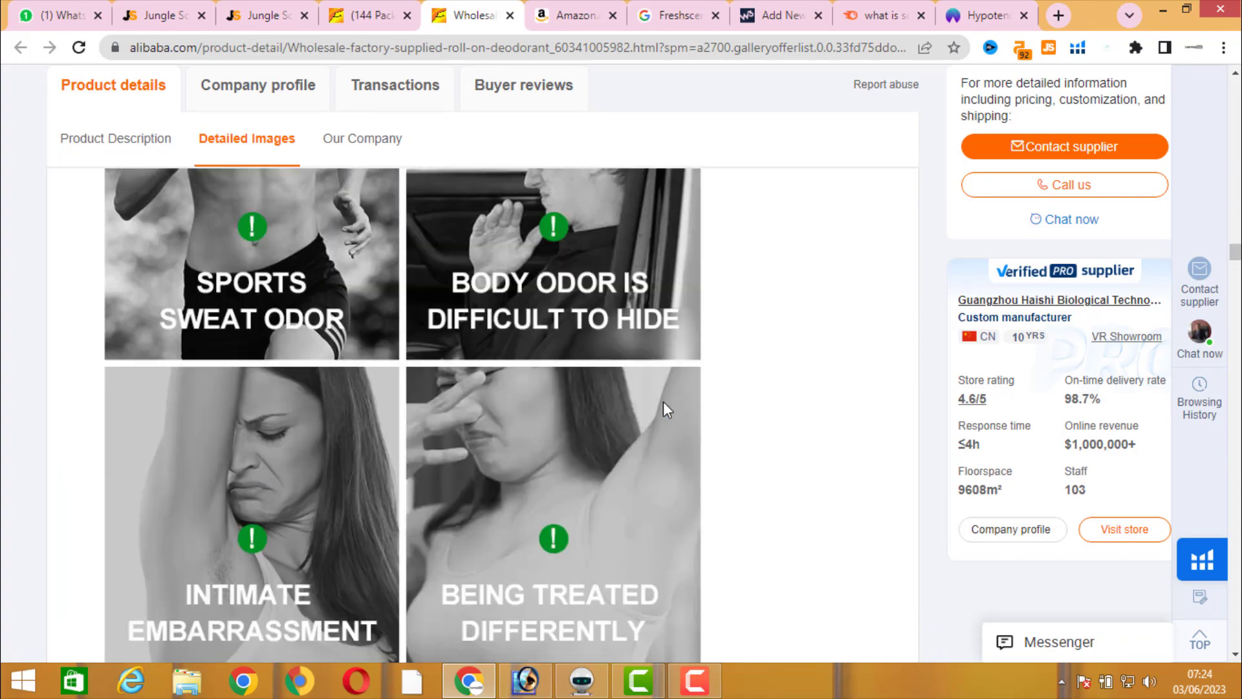
pyautogui.scroll(-15, 809, 537)
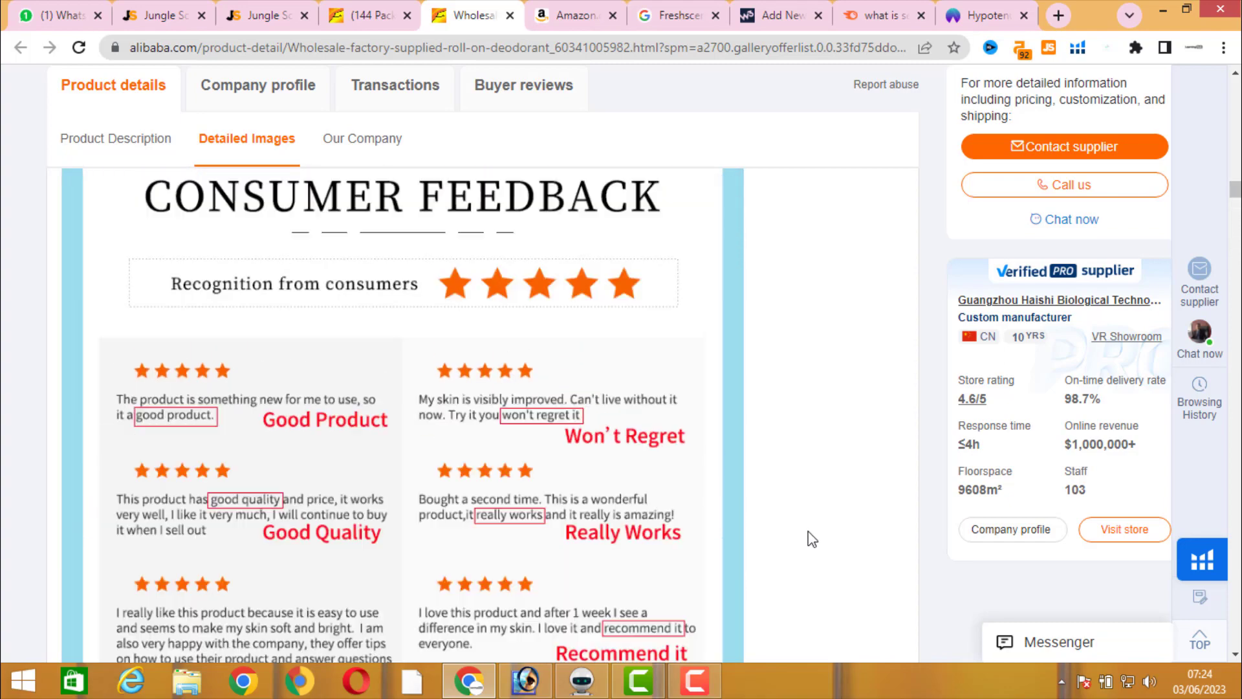
pyautogui.scroll(20, 812, 539)
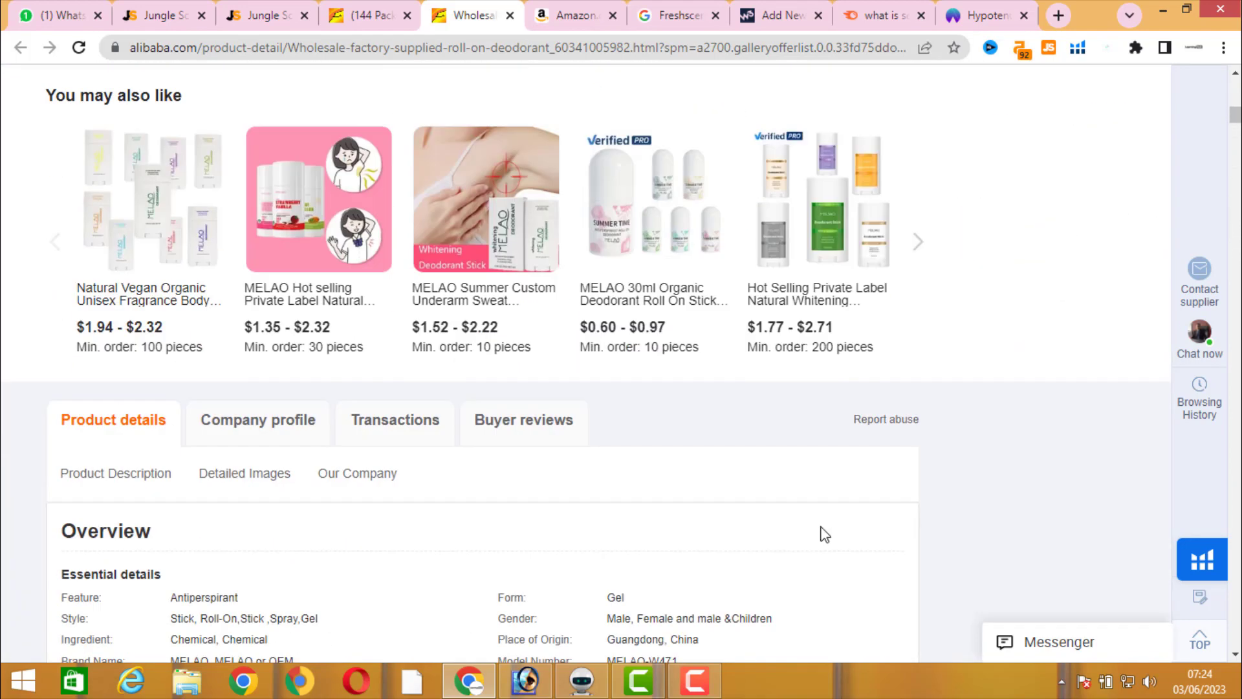
# Step: Review the supplier's company profile, including its company album, business type, certifications and main markets
pyautogui.scroll(-2, 469, 480)
pyautogui.click(267, 351)
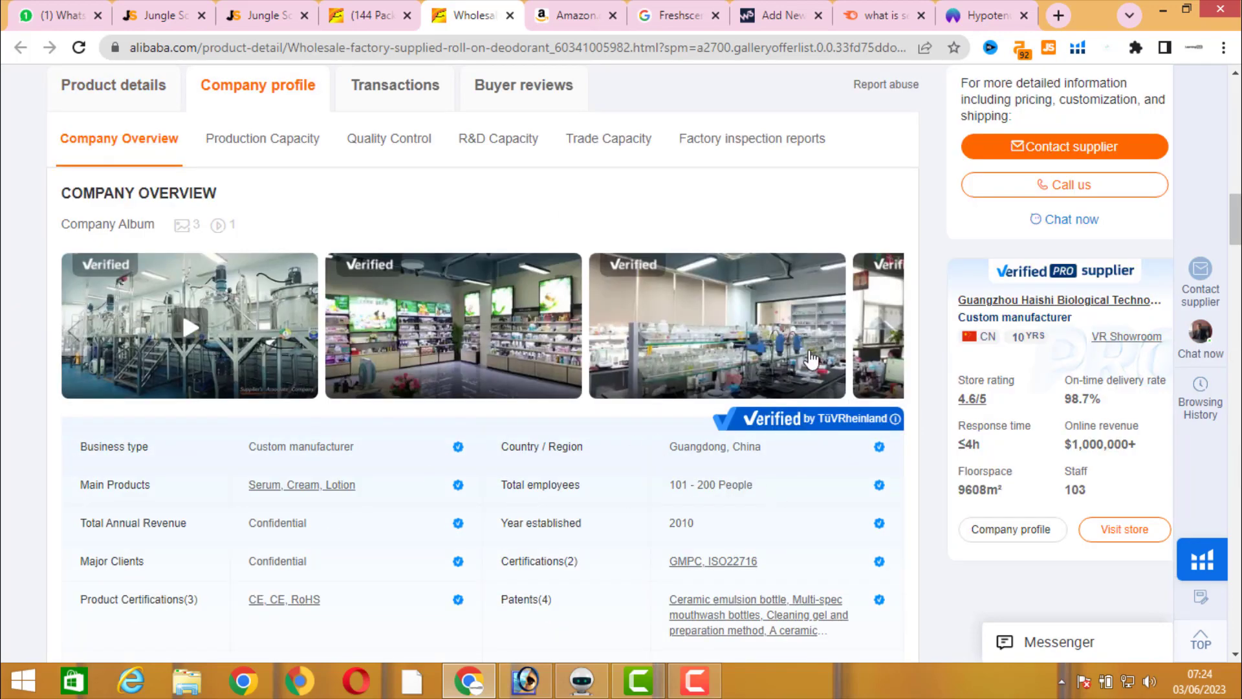
pyautogui.scroll(-4, 358, 417)
pyautogui.scroll(3, 223, 466)
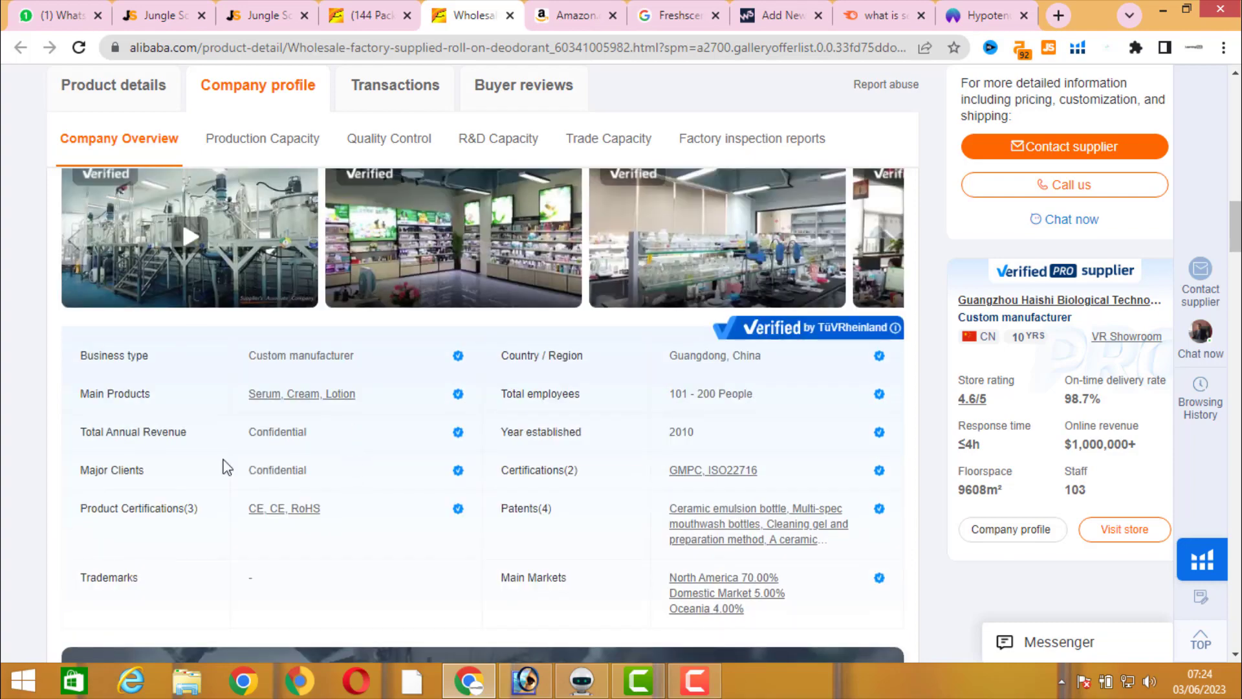
pyautogui.scroll(4, 483, 429)
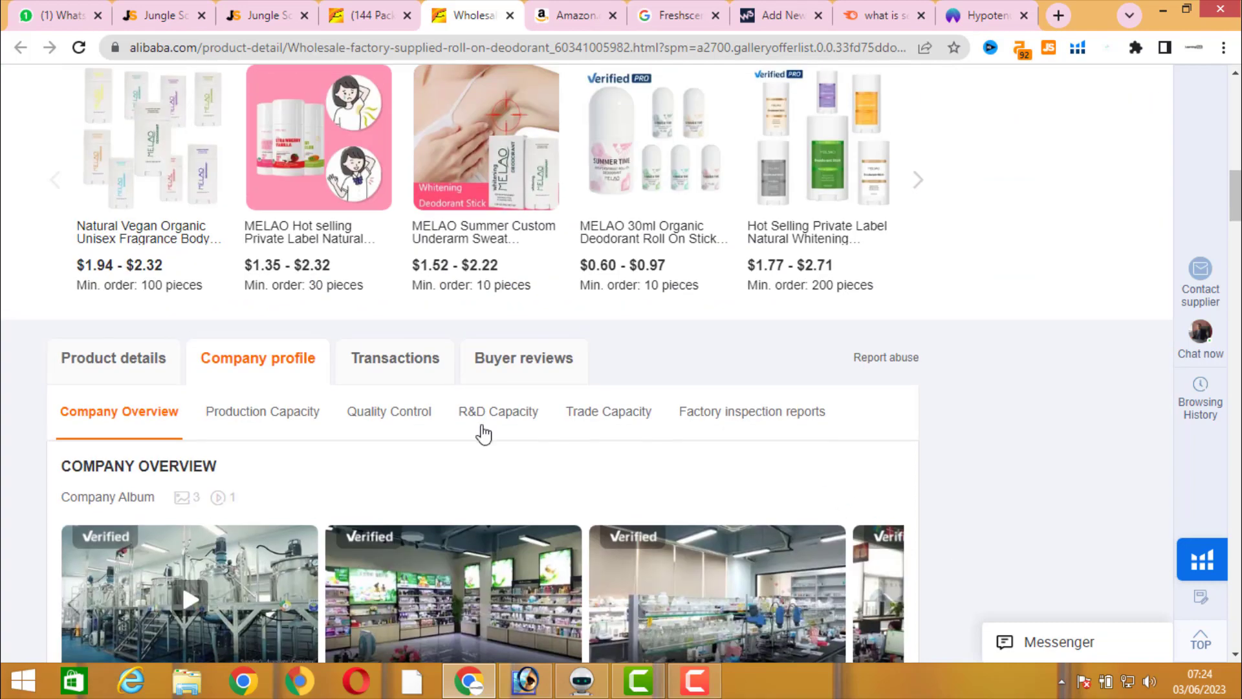
# Step: Check the deodorant listing's transaction history, including shipping destinations, quantities and dates
pyautogui.click(418, 361)
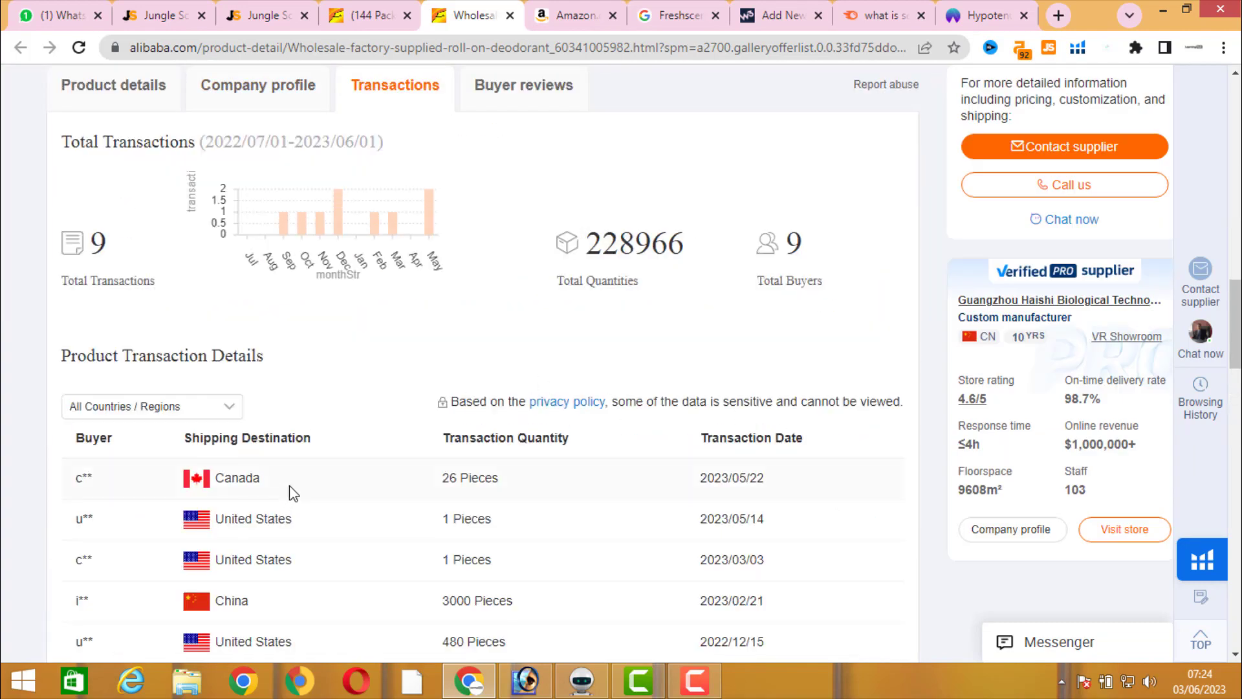
pyautogui.scroll(-5, 293, 493)
pyautogui.scroll(3, 415, 461)
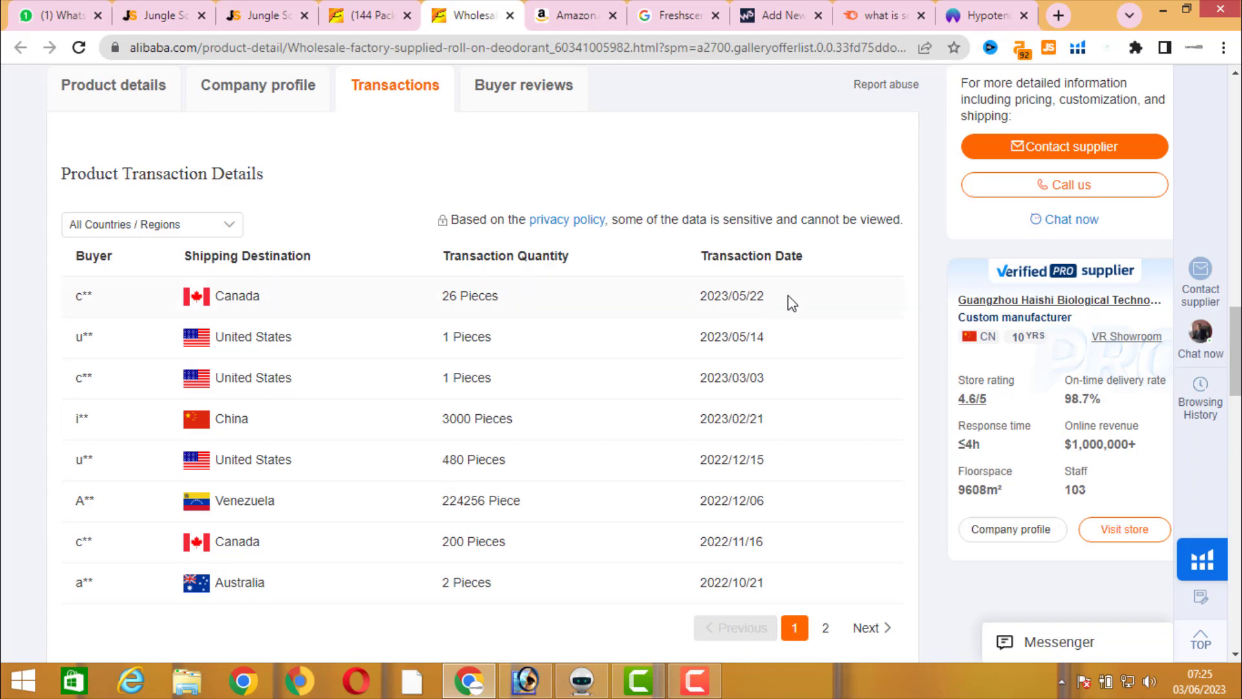
pyautogui.scroll(4, 390, 350)
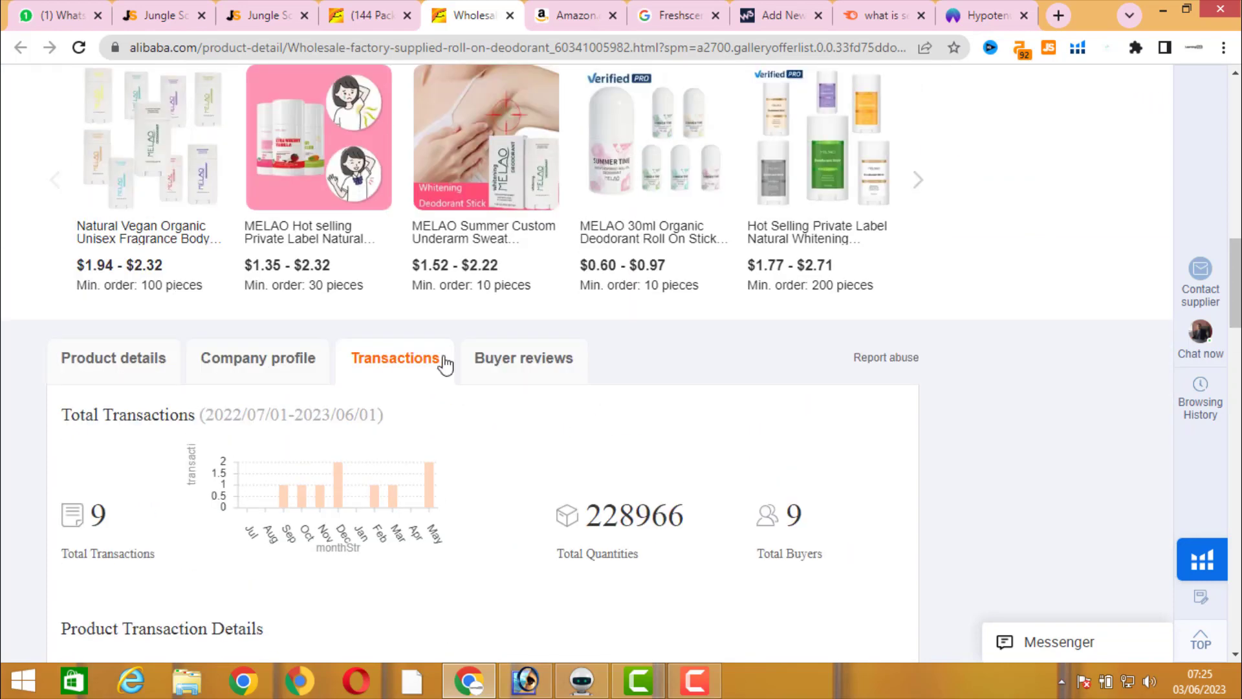
# Step: Check the listing's buyer reviews and supplier ratings, and return to the product's pricing and supplier contact options
pyautogui.click(548, 366)
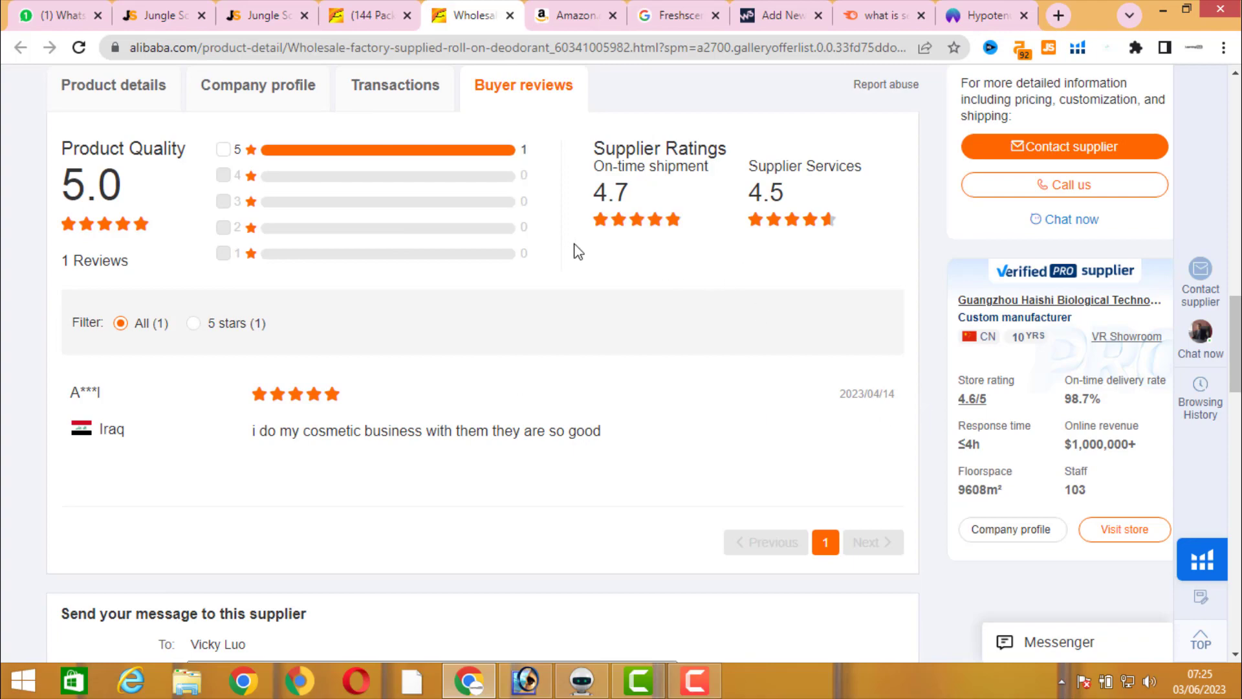
pyautogui.scroll(15, 577, 251)
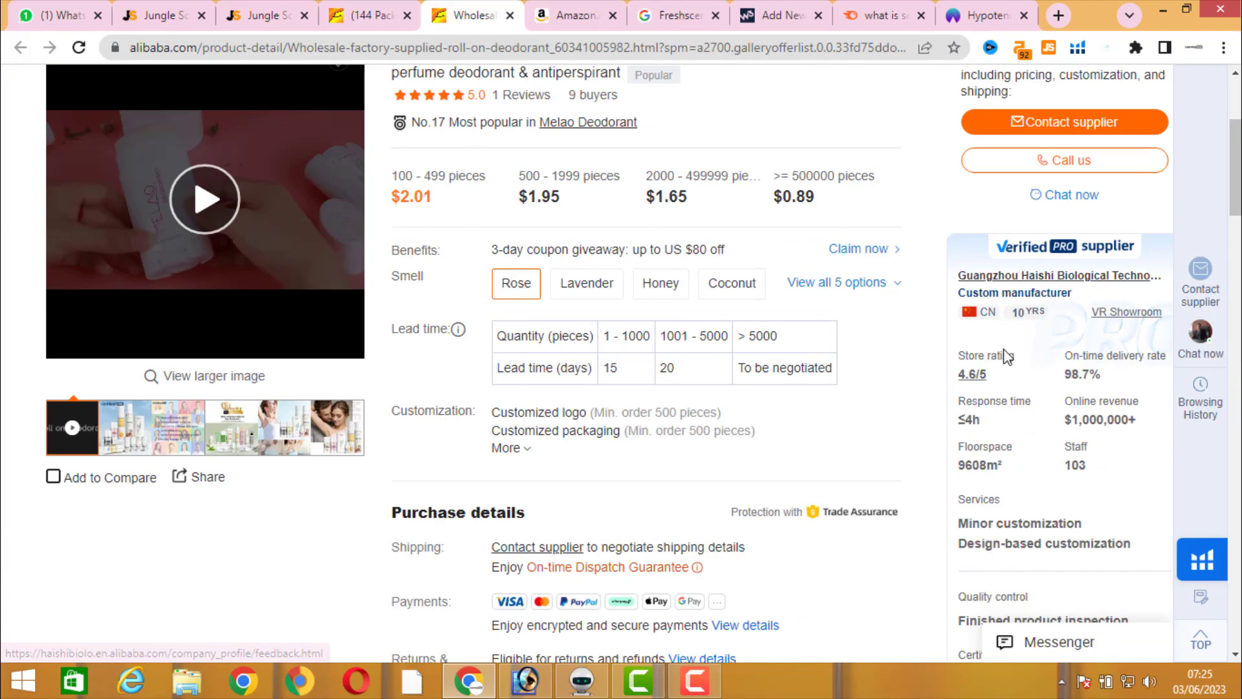
pyautogui.scroll(4, 1003, 350)
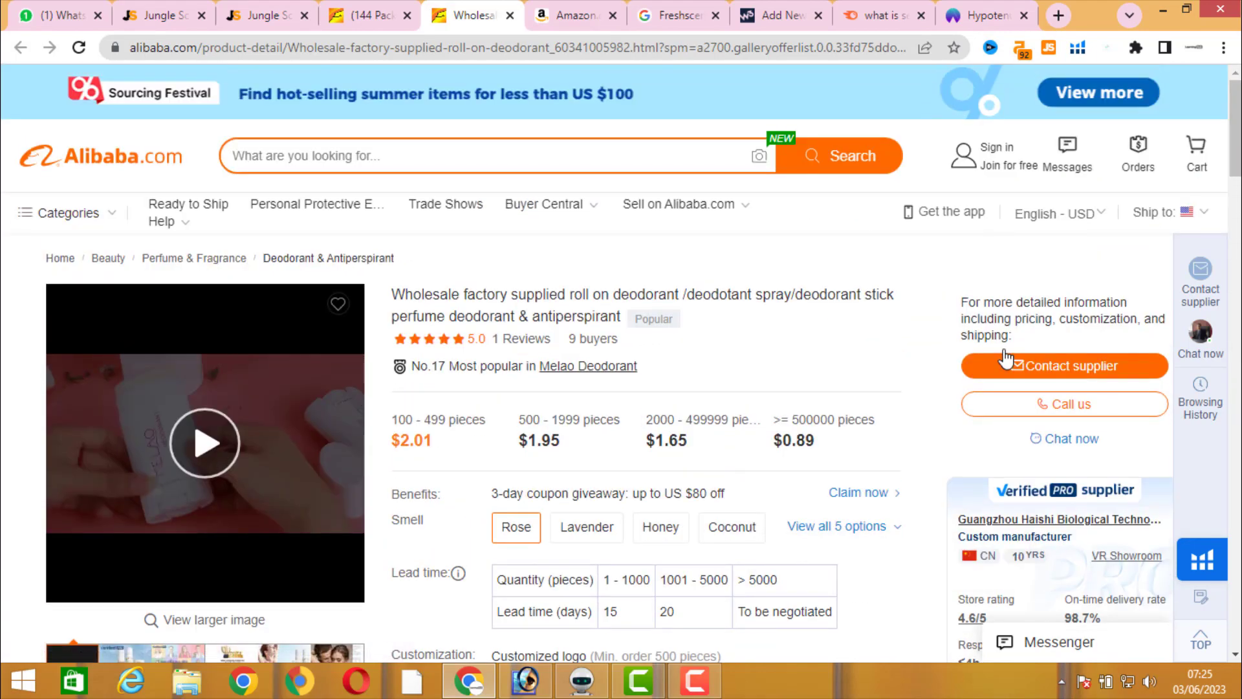
# Step: Return to the Alibaba search results for the deodorant and skim the Trade Assurance and Verified Supplier listings again
pyautogui.click(375, 13)
pyautogui.scroll(4, 136, 228)
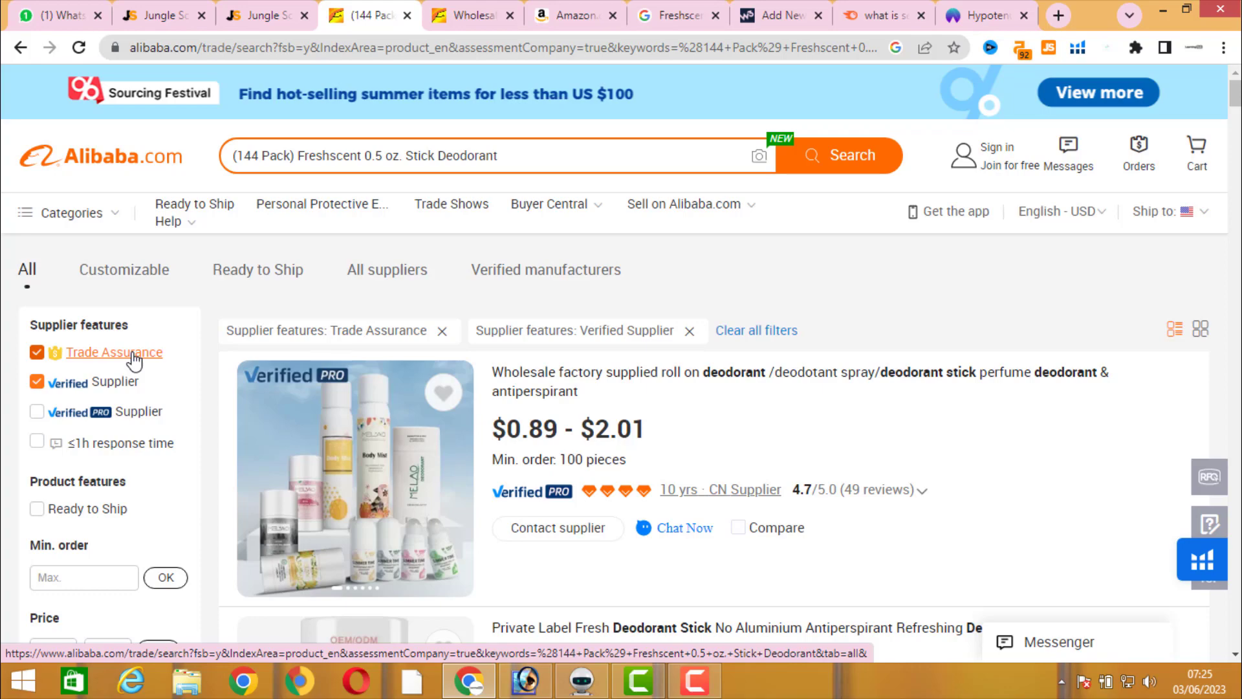
pyautogui.scroll(-15, 119, 476)
pyautogui.scroll(10, 401, 375)
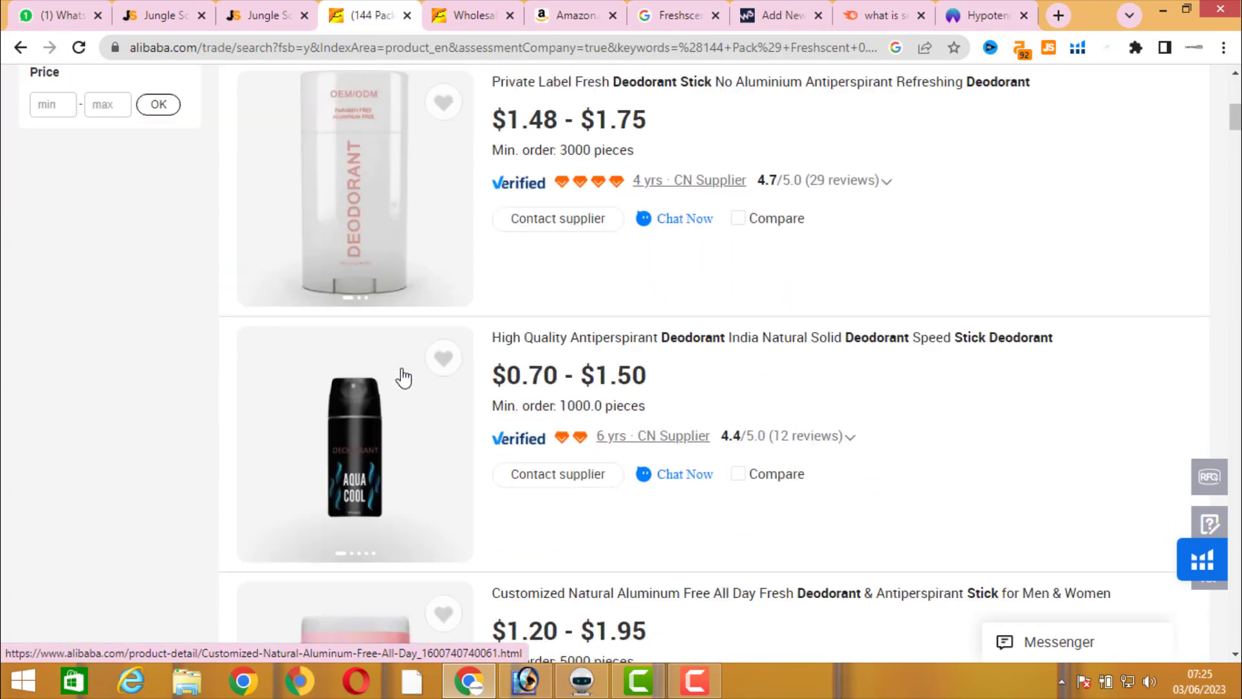
pyautogui.scroll(8, 403, 376)
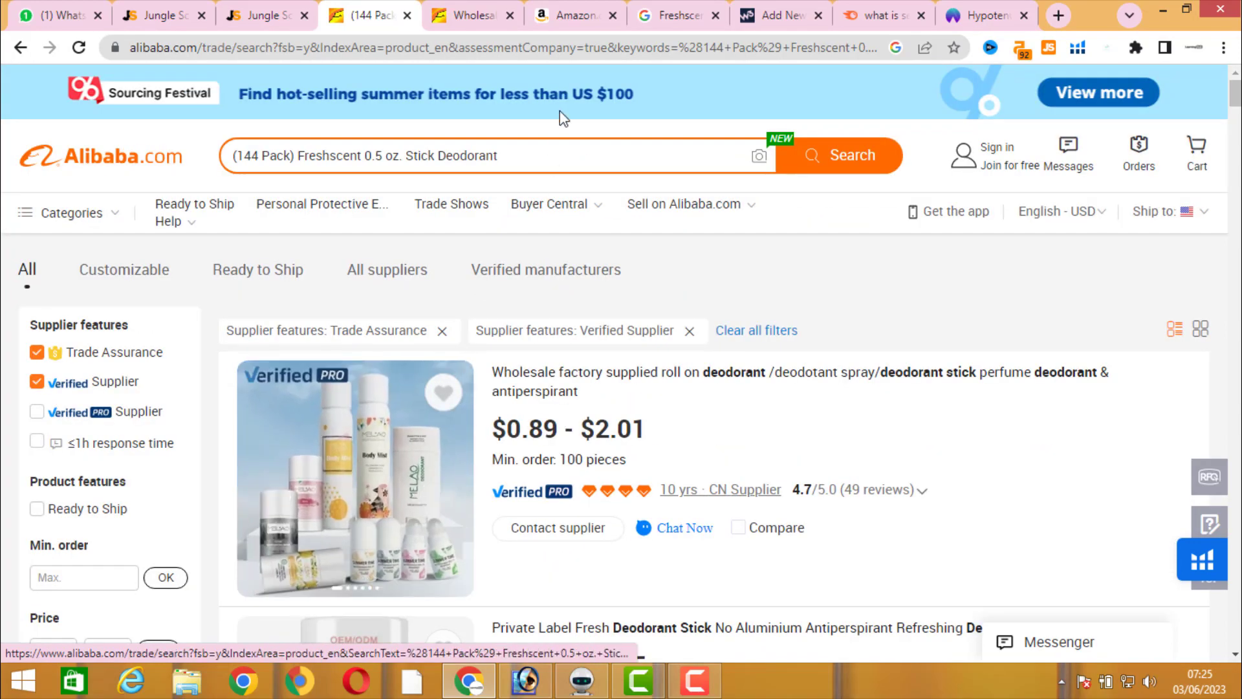
# Step: Switch to the Google search page and search for "made in china"
pyautogui.click(679, 15)
pyautogui.tripleClick(556, 110)
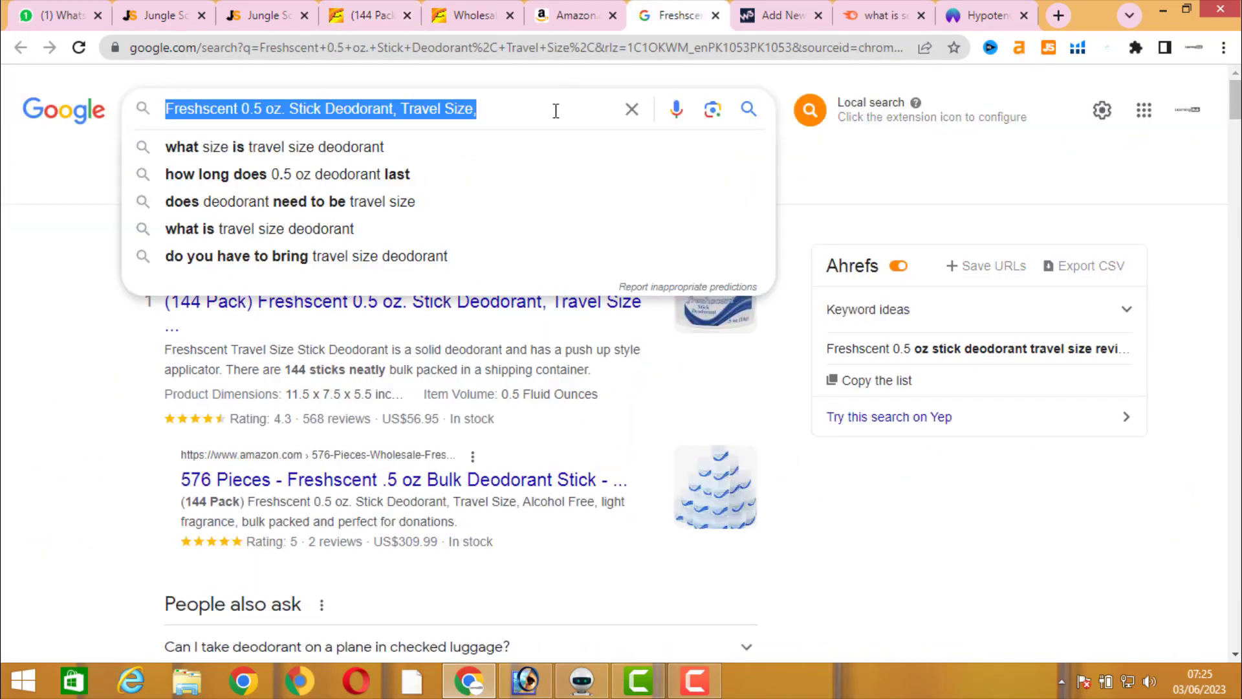
pyautogui.write('made')
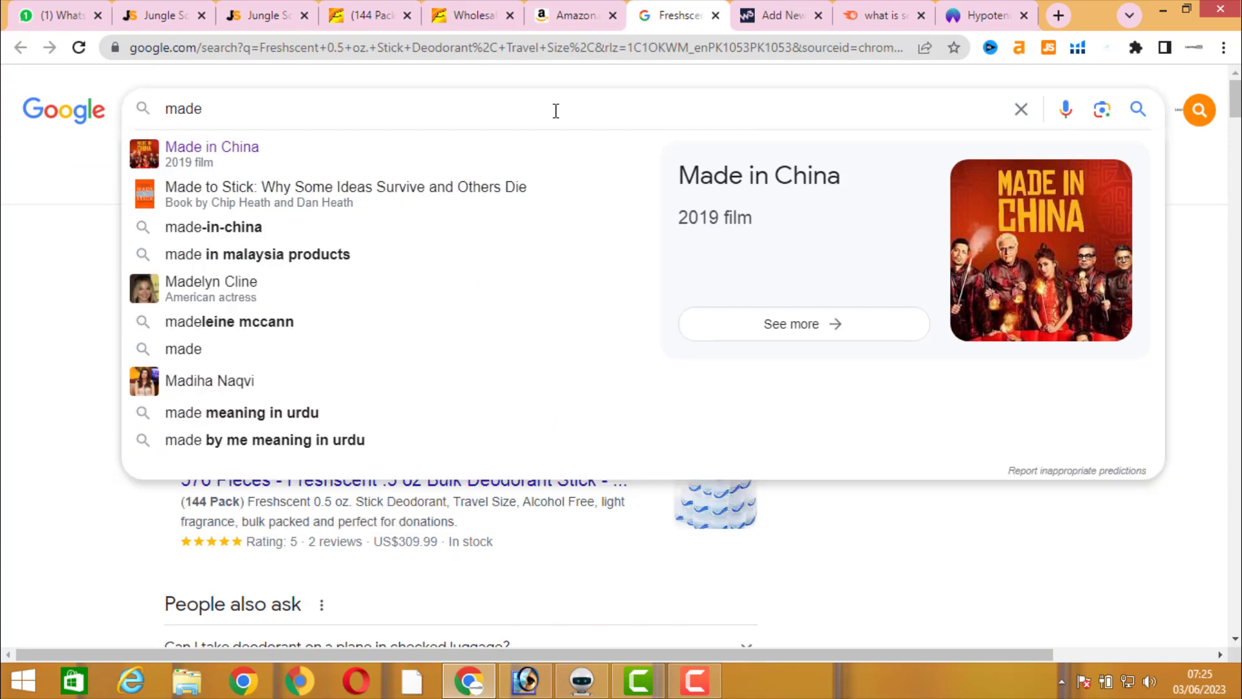
pyautogui.write(' in china')
pyautogui.press('Return')
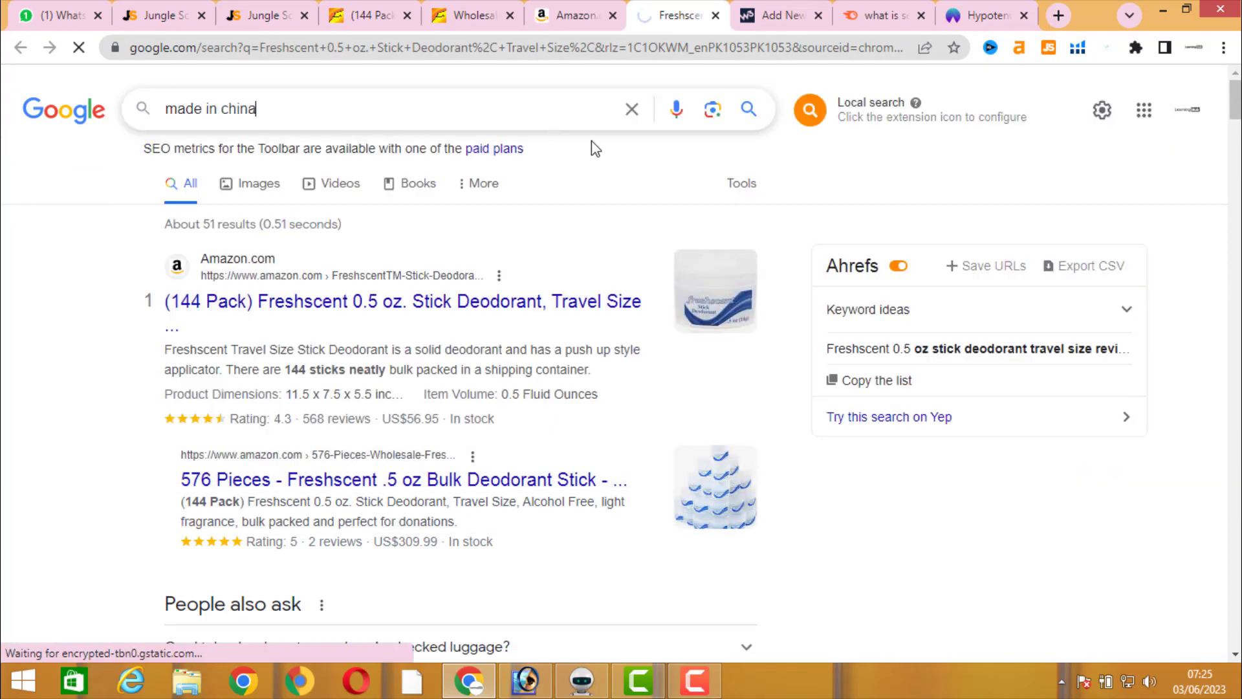
# Step: Look through the Google results for the Made-in-China supplier website
pyautogui.scroll(-12, 505, 336)
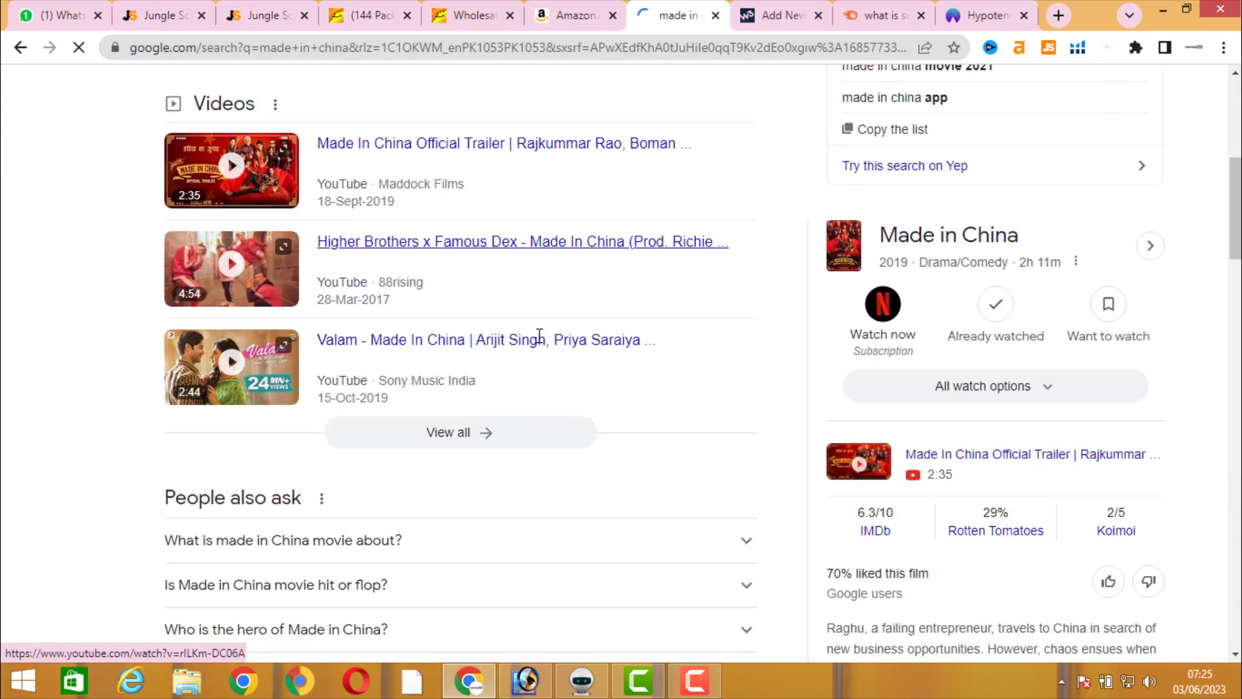
pyautogui.scroll(-4, 366, 427)
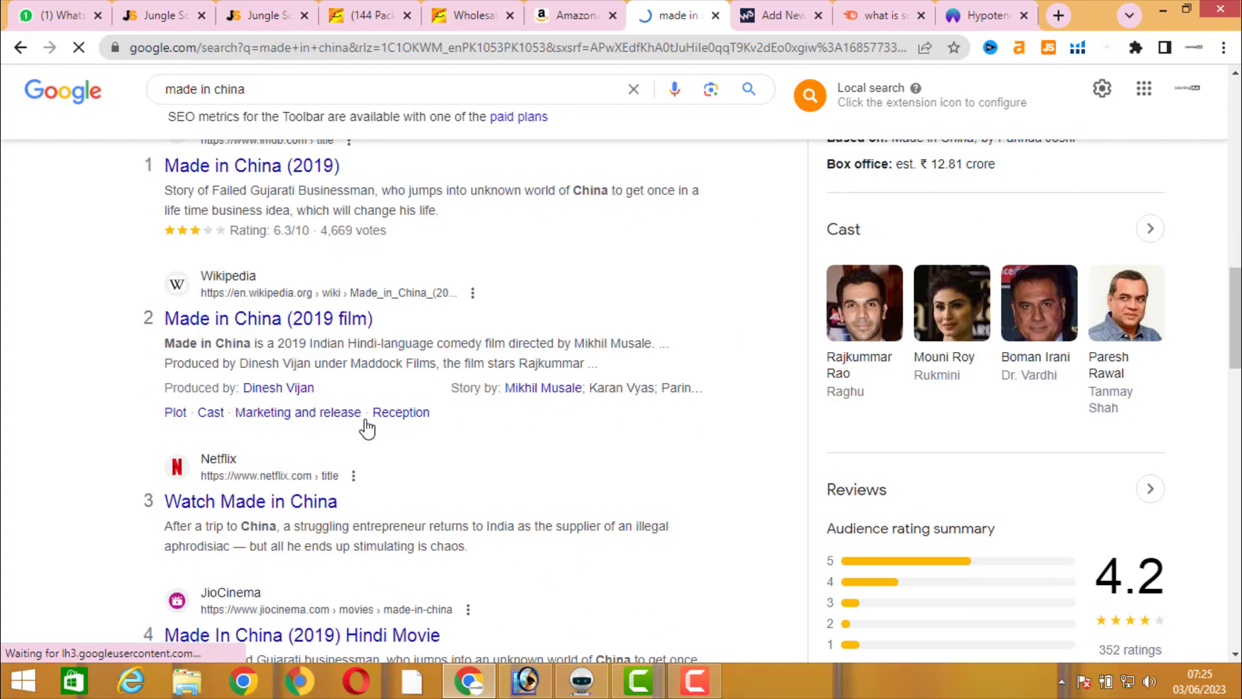
pyautogui.scroll(-3, 476, 378)
pyautogui.scroll(18, 477, 378)
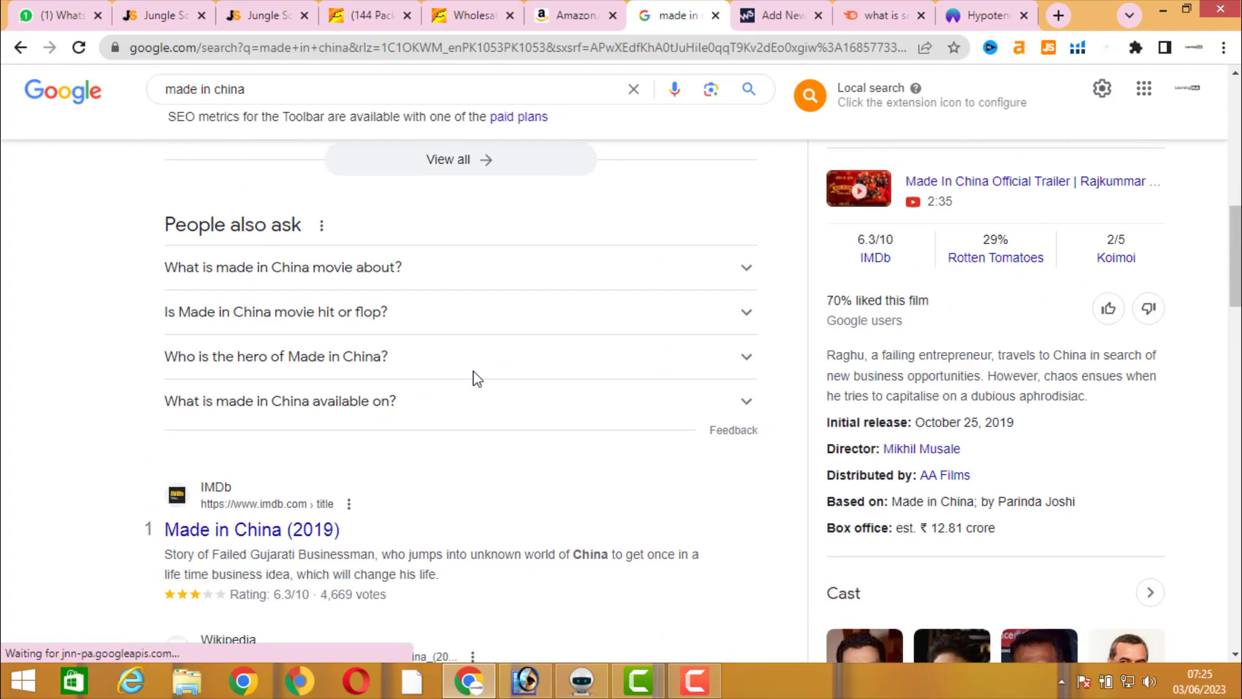
# Step: Refine the Google search to "made-in-china.com" and open the Made-in-China homepage from the results
pyautogui.click(205, 108)
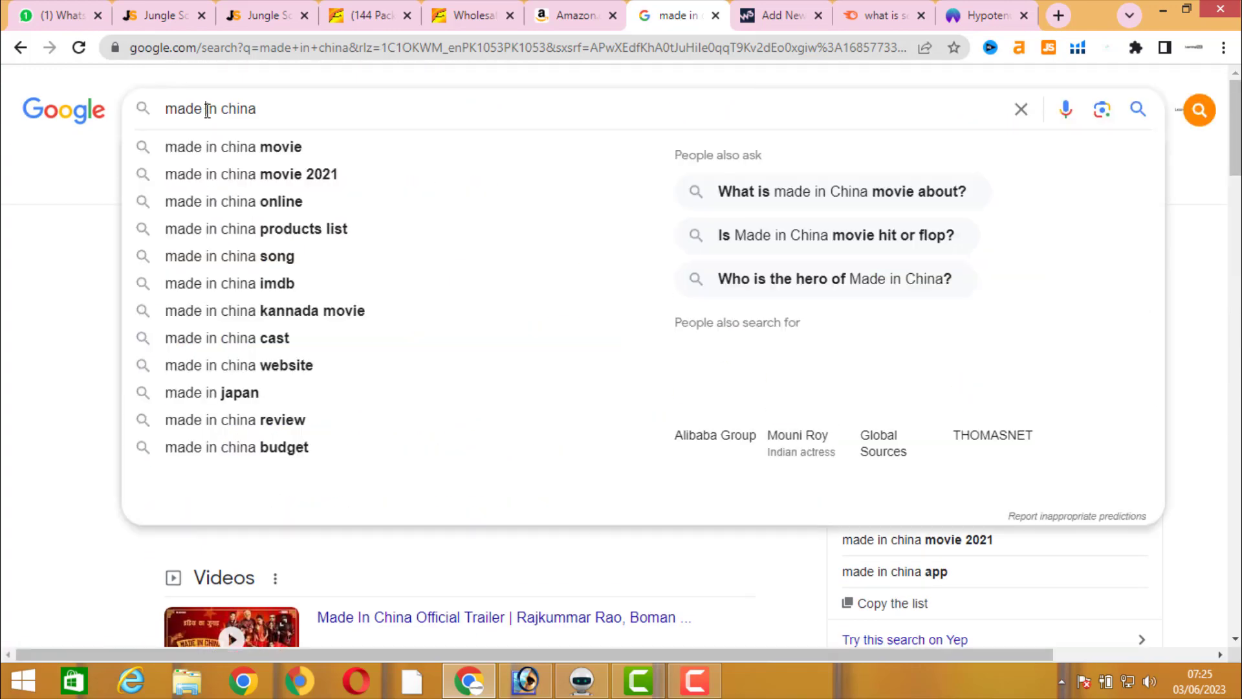
pyautogui.write('-')
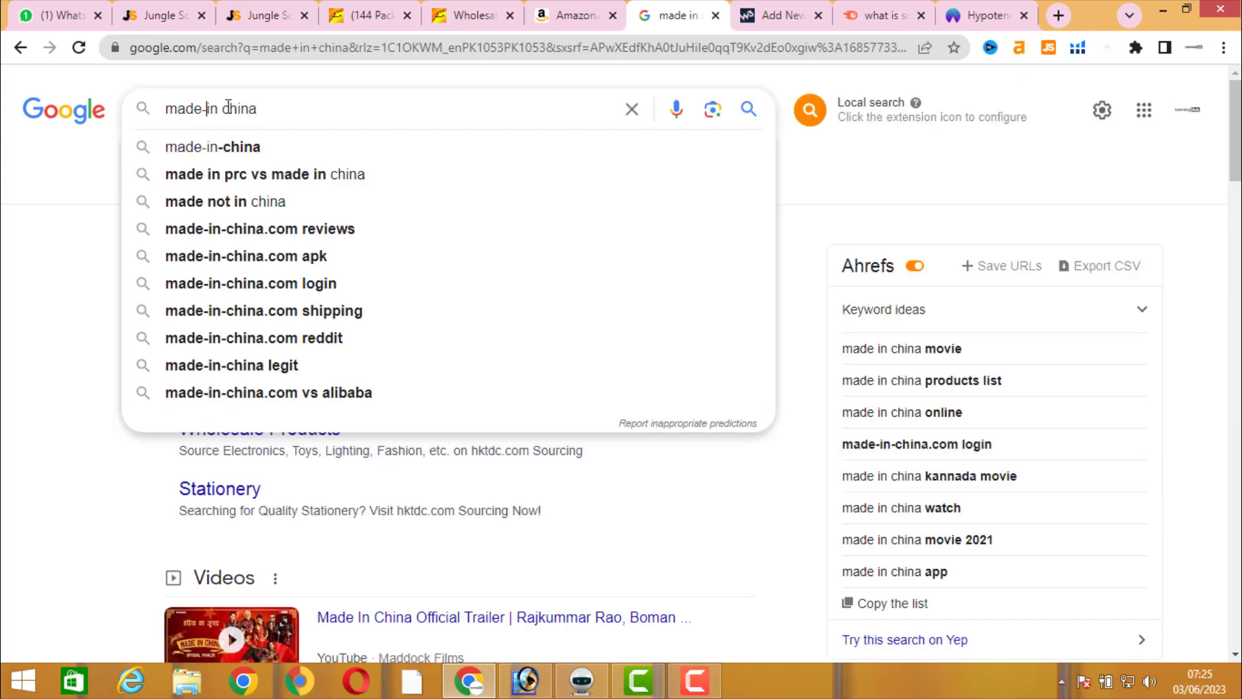
pyautogui.click(223, 108)
pyautogui.press('BackSpace')
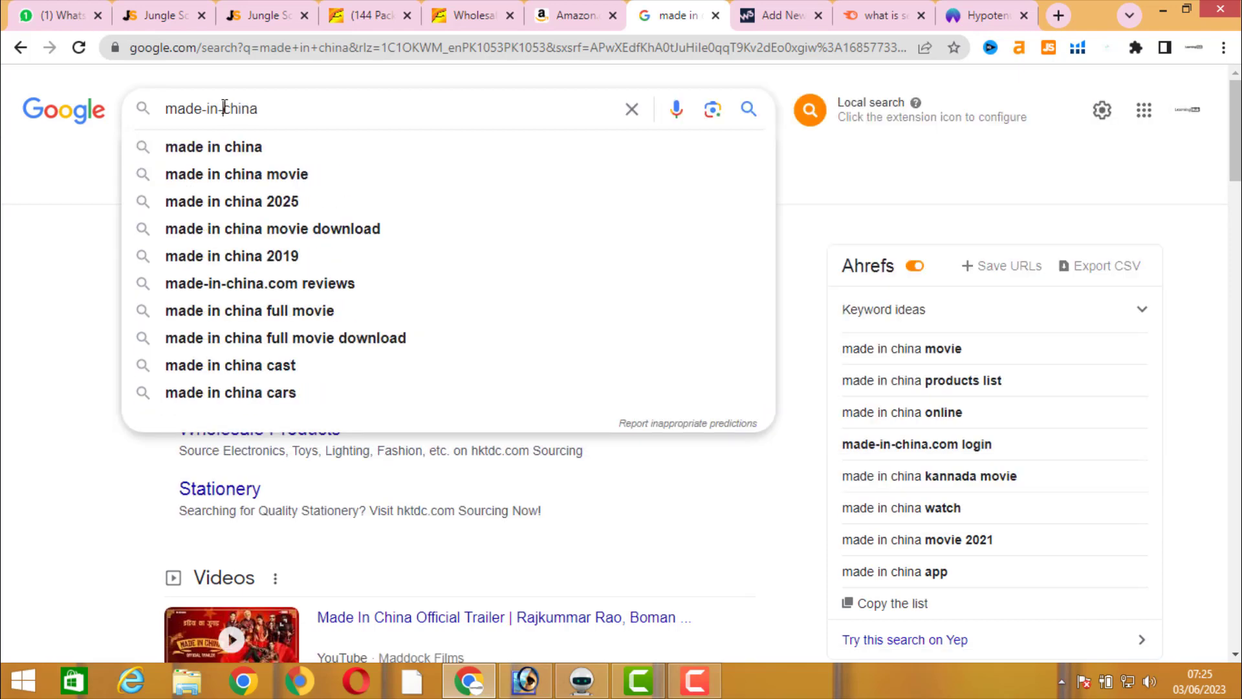
pyautogui.write('.com')
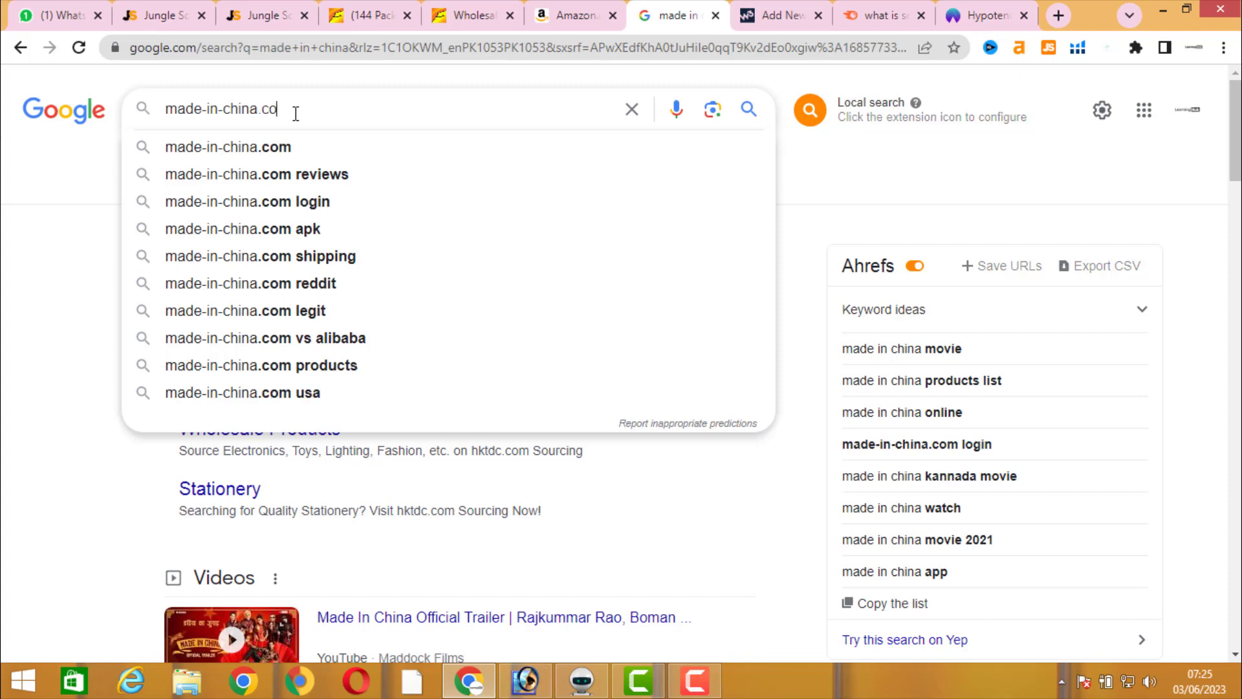
pyautogui.press('Return')
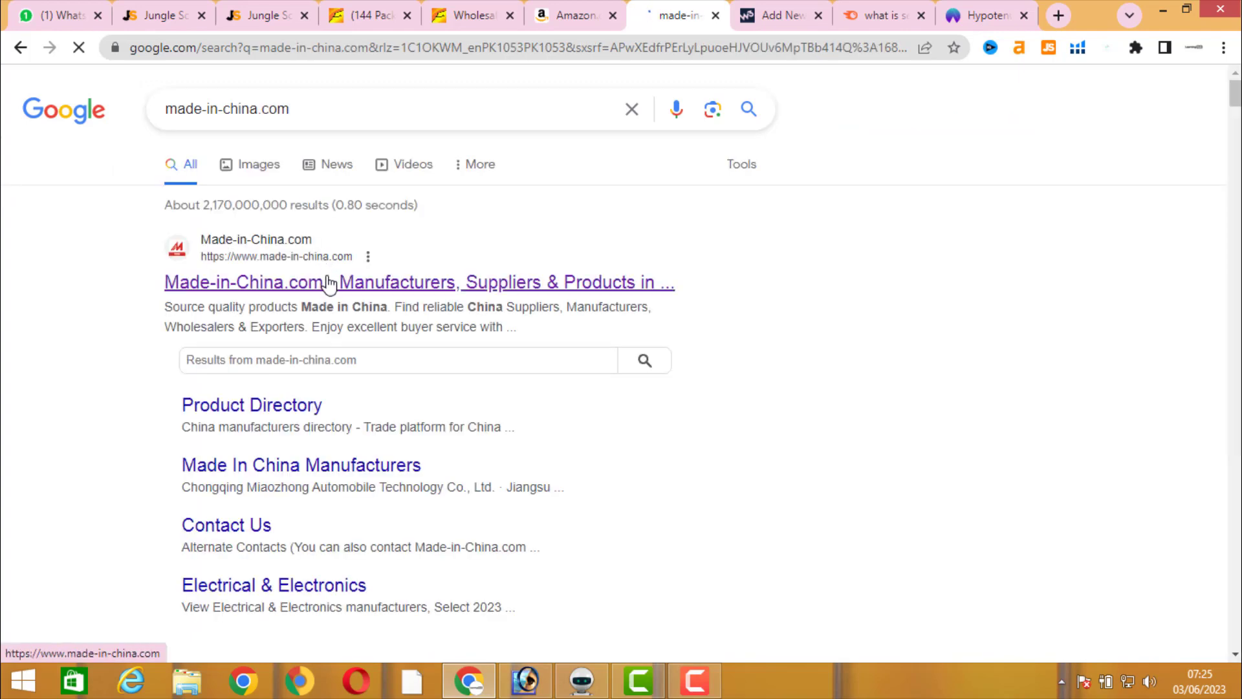
pyautogui.click(333, 282)
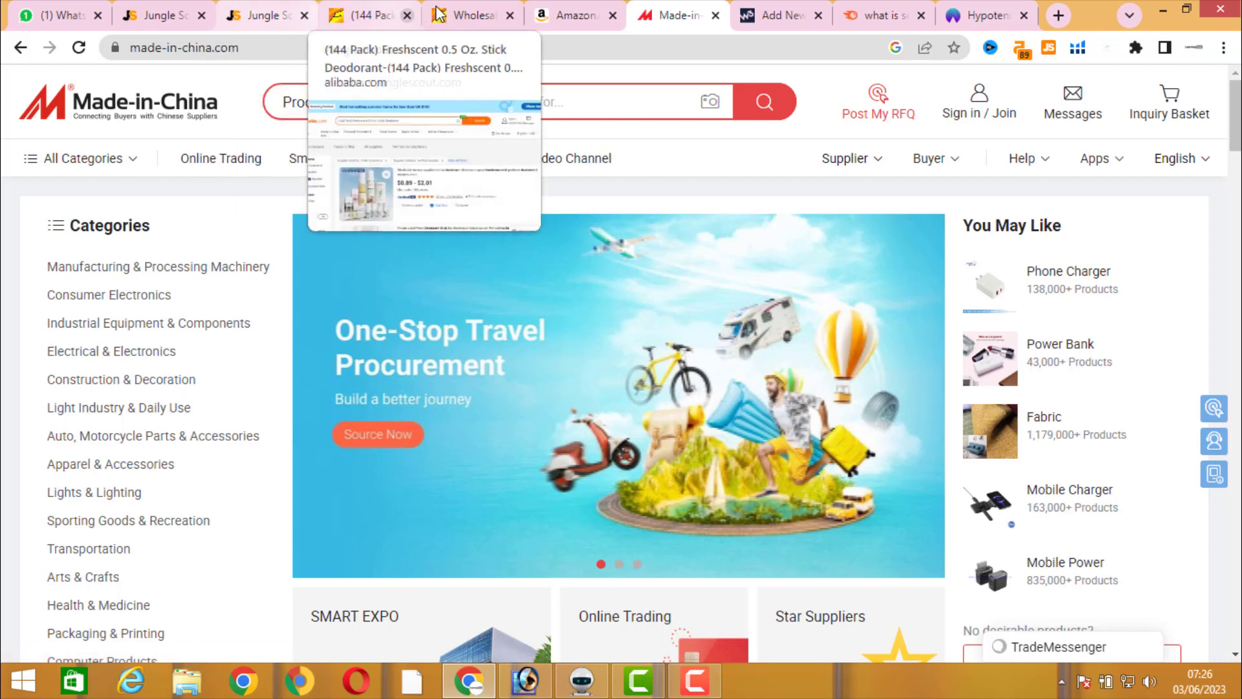
# Step: Search Google for the verified supplier named on the Alibaba deodorant listing and copy the company name "Guangzhou Haishi Biological Technology"
pyautogui.click(469, 15)
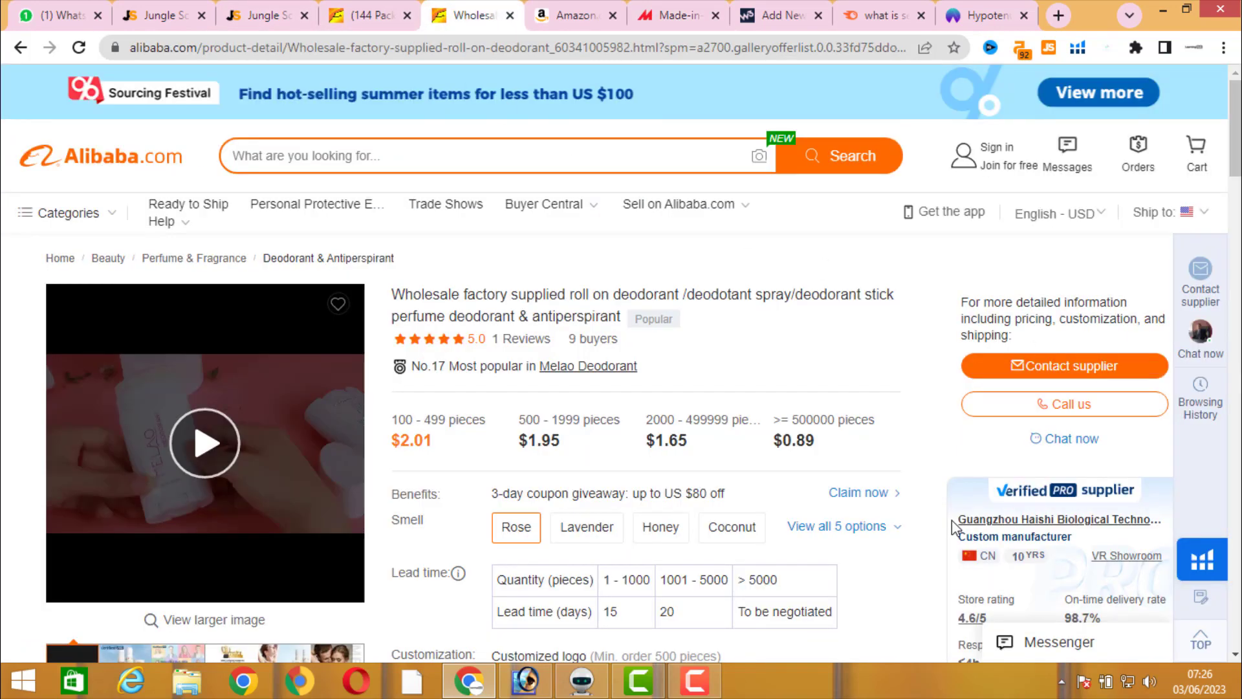
pyautogui.moveTo(952, 520); pyautogui.dragTo(1150, 517)
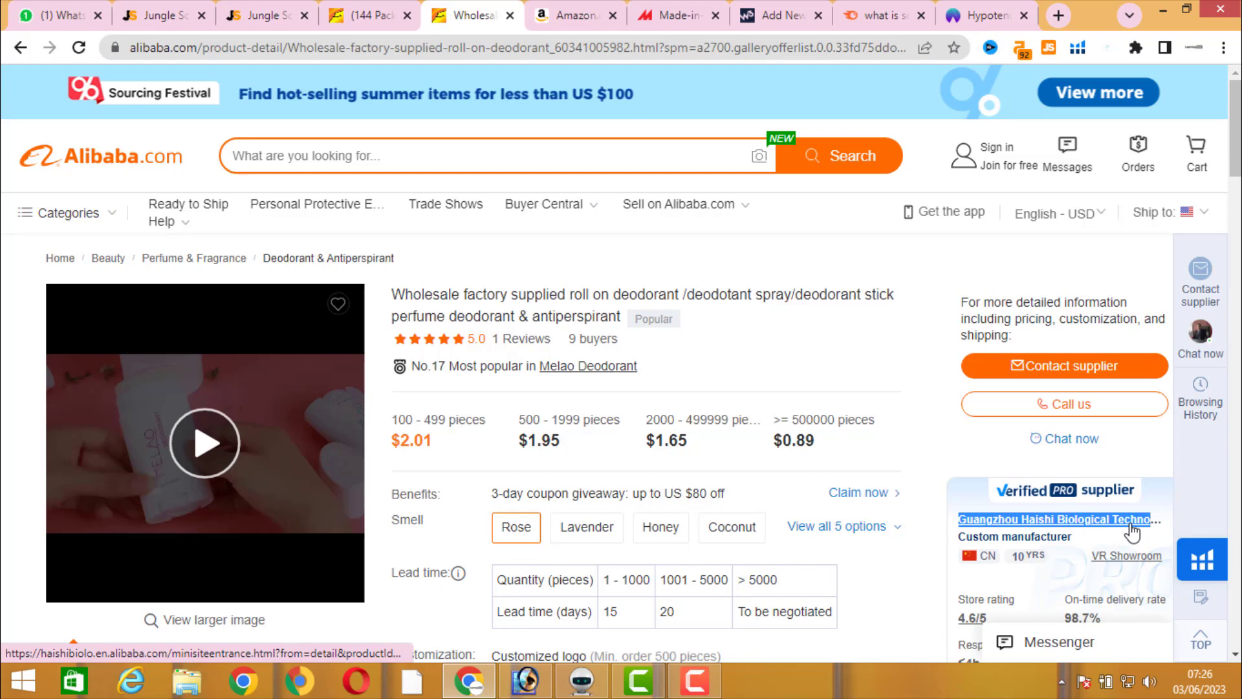
pyautogui.rightClick(1131, 528)
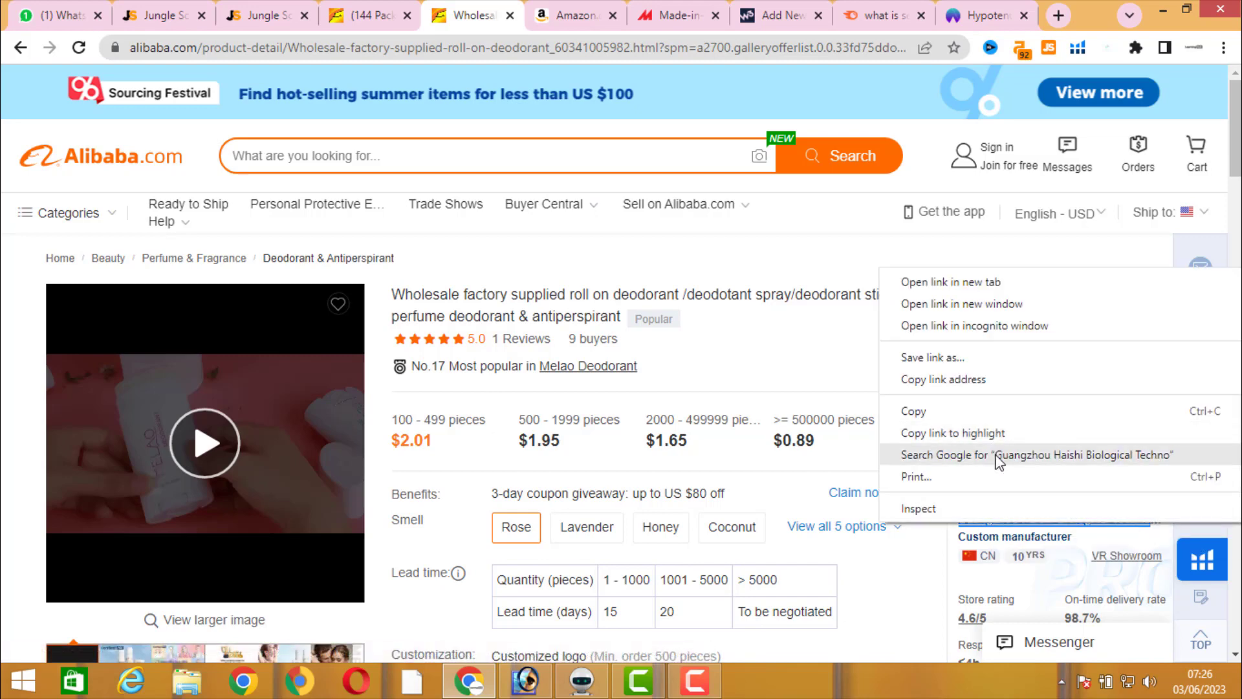
pyautogui.click(998, 461)
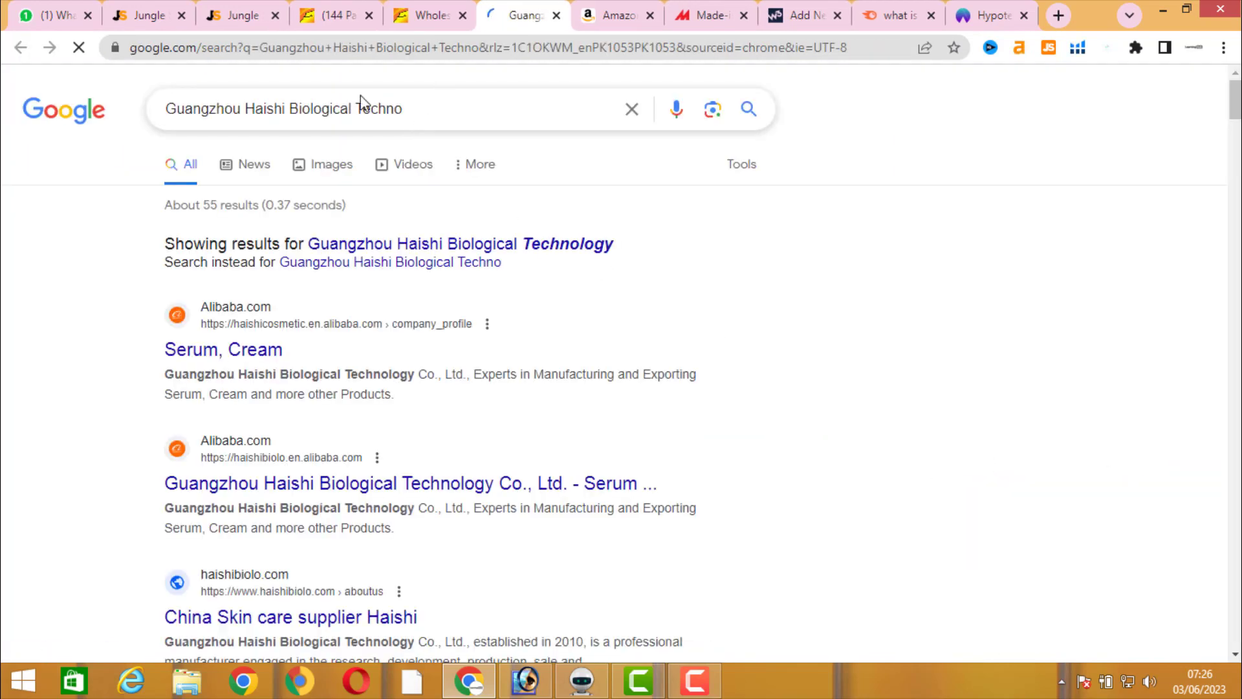
pyautogui.click(559, 270)
pyautogui.tripleClick(460, 111)
pyautogui.hotkey('ctrl', 'c')
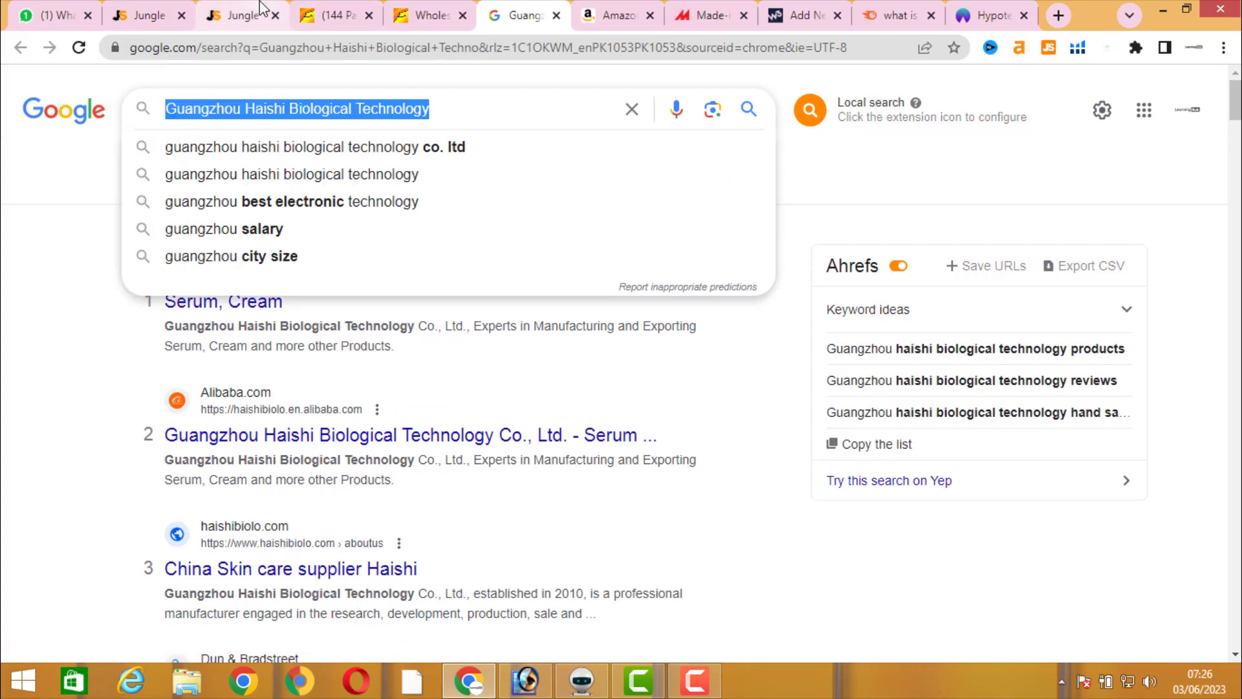
# Step: Search Jungle Scout's Supplier Database by company for "Guangzhou Haishi Biological Technology" and skim the companies and top suppliers
pyautogui.click(239, 15)
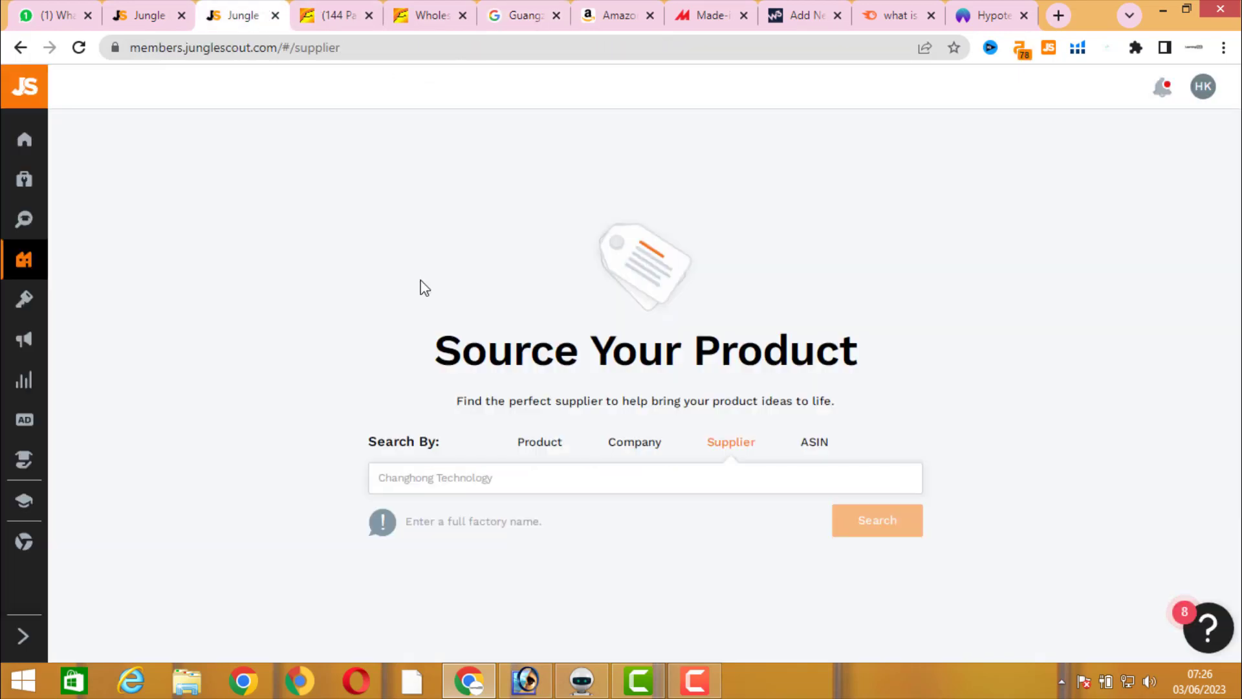
pyautogui.click(647, 452)
pyautogui.hotkey('ctrl', 'v')
pyautogui.click(870, 519)
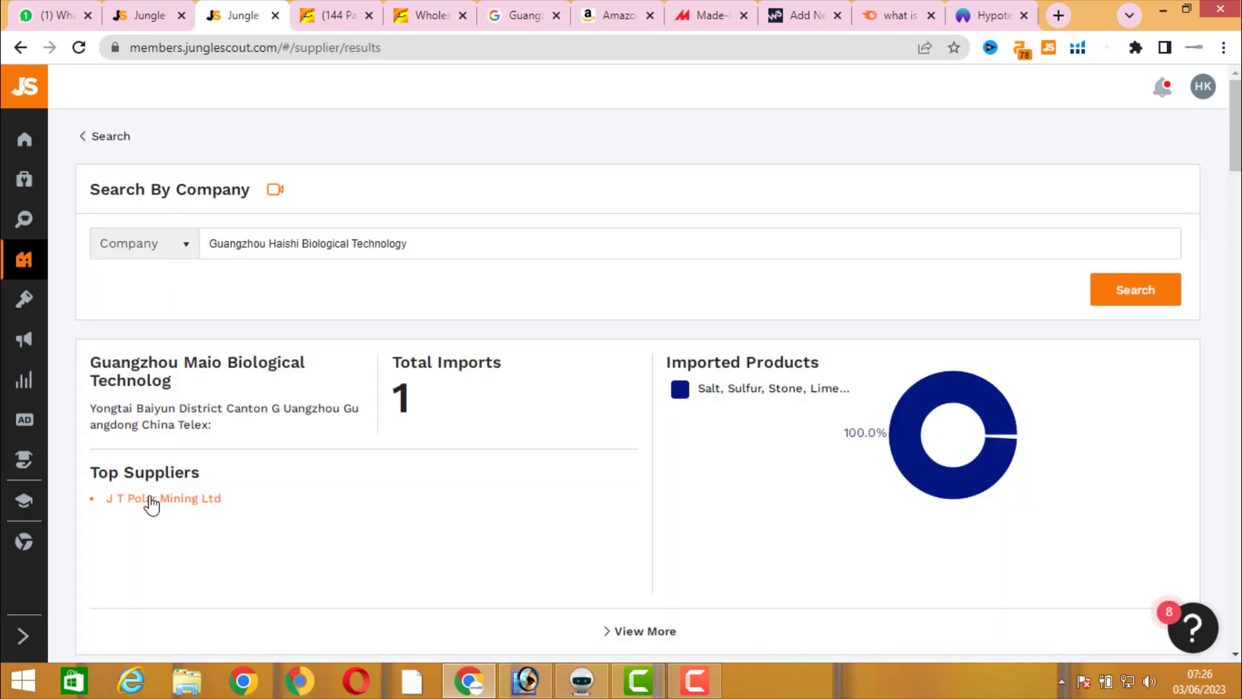
pyautogui.scroll(-5, 463, 464)
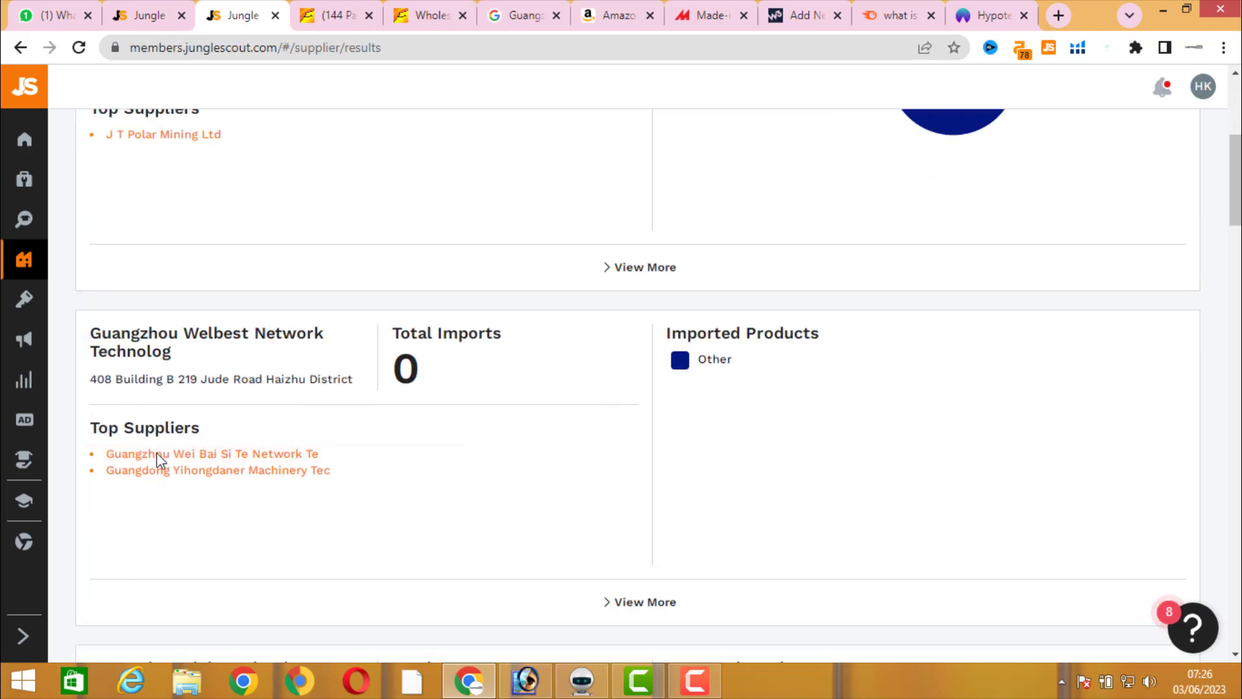
pyautogui.scroll(-5, 134, 438)
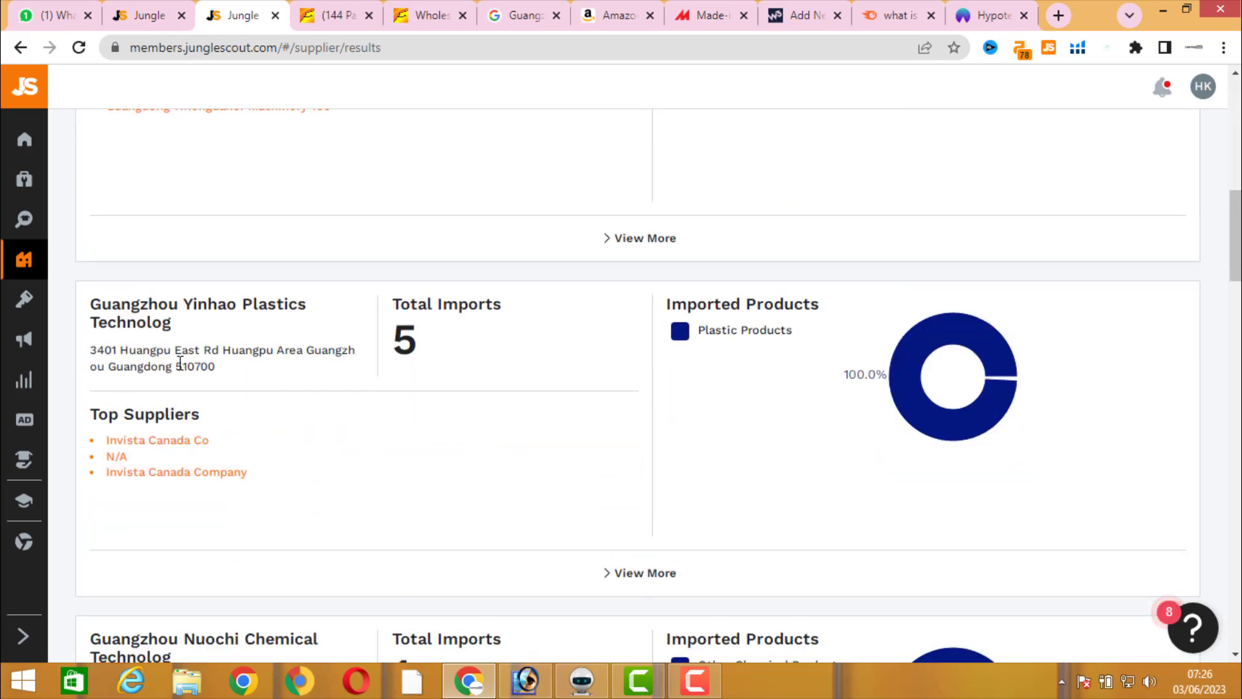
pyautogui.scroll(-8, 495, 525)
pyautogui.scroll(18, 495, 525)
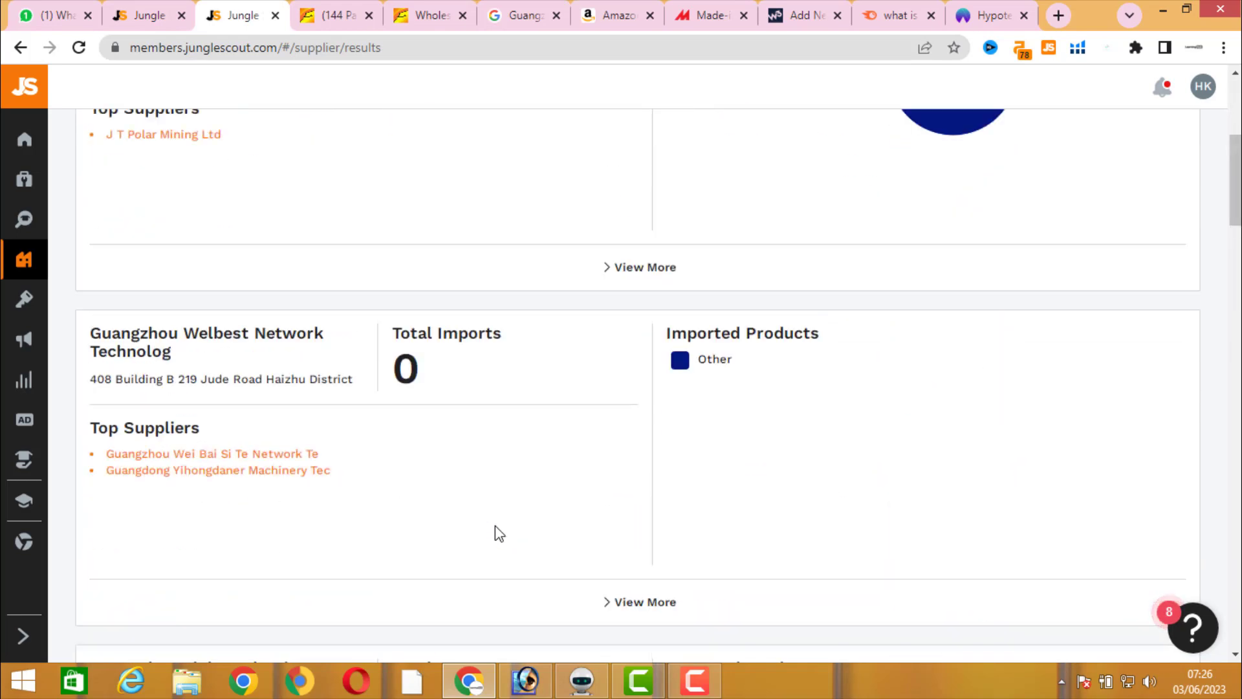
# Step: Open the Supplier Tracker and go from its welcome page to the supplier search
pyautogui.moveTo(213, 260)
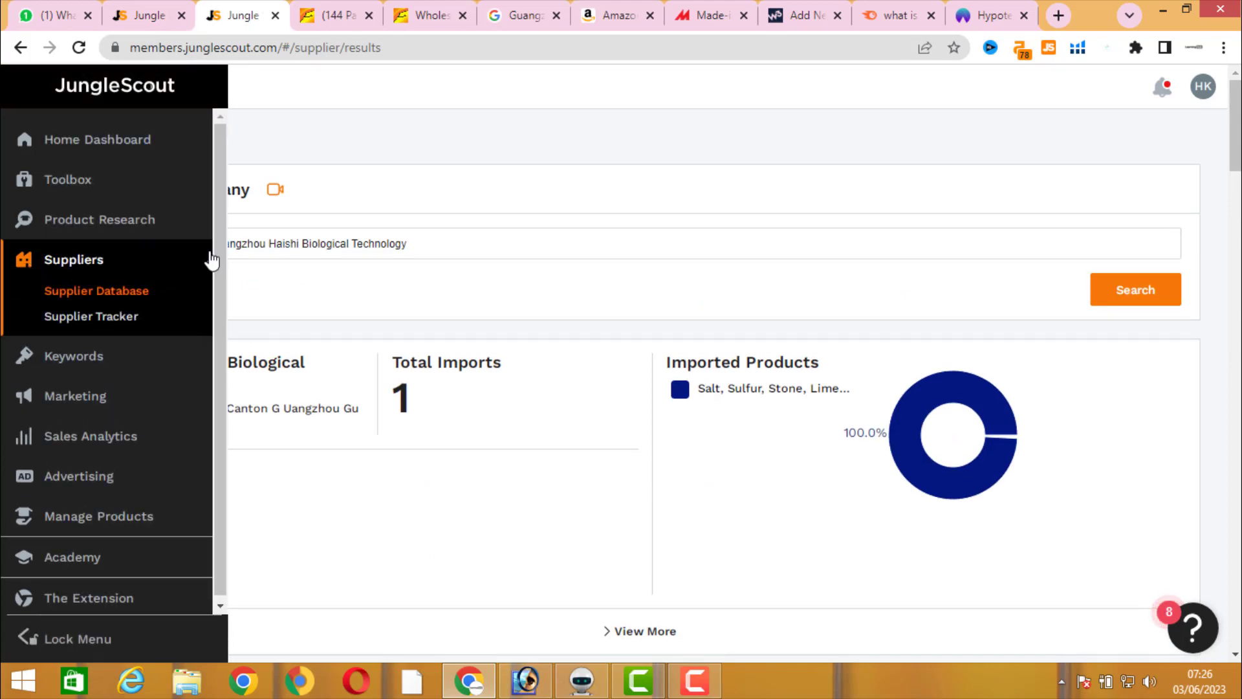
pyautogui.click(134, 316)
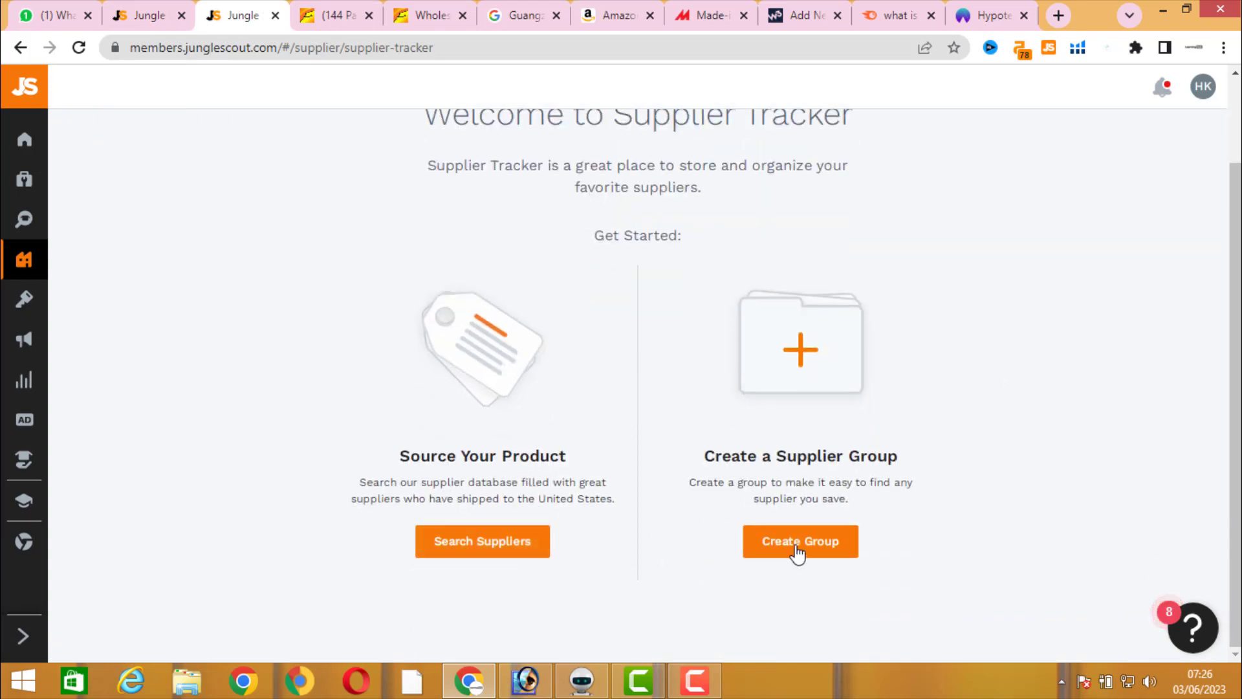
pyautogui.click(515, 552)
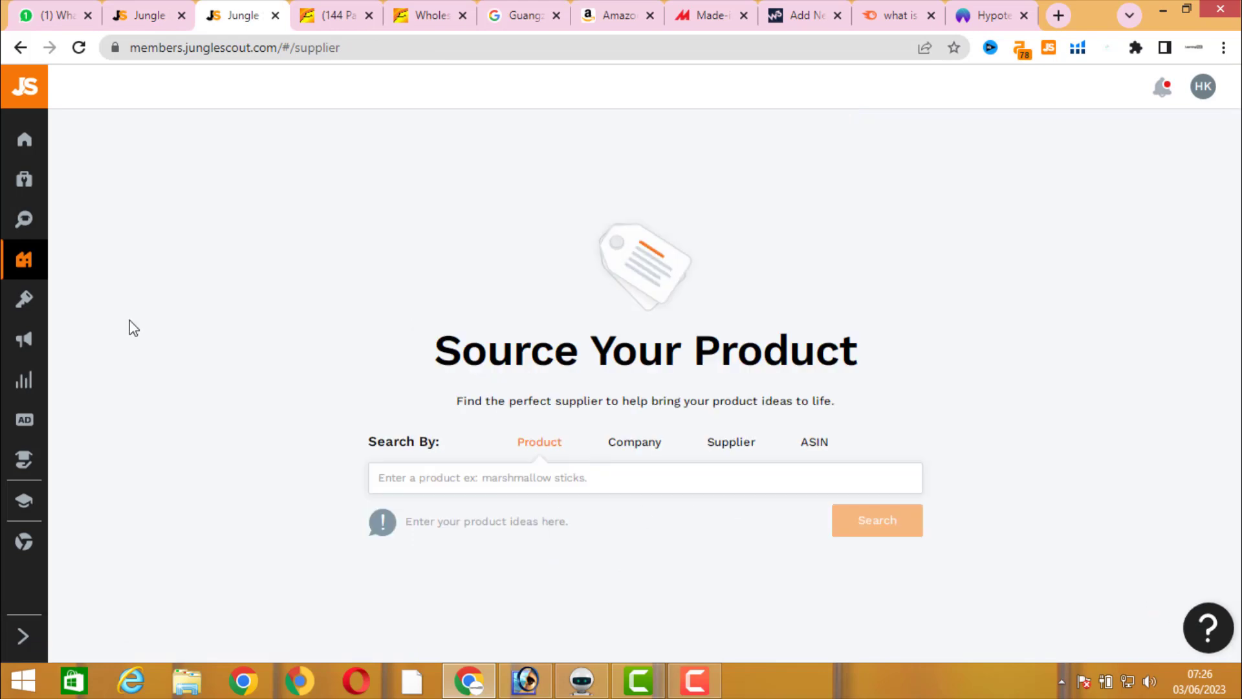
# Step: Return to the Supplier Tracker and create a new supplier group named "ppp"
pyautogui.moveTo(42, 294)
pyautogui.click(75, 317)
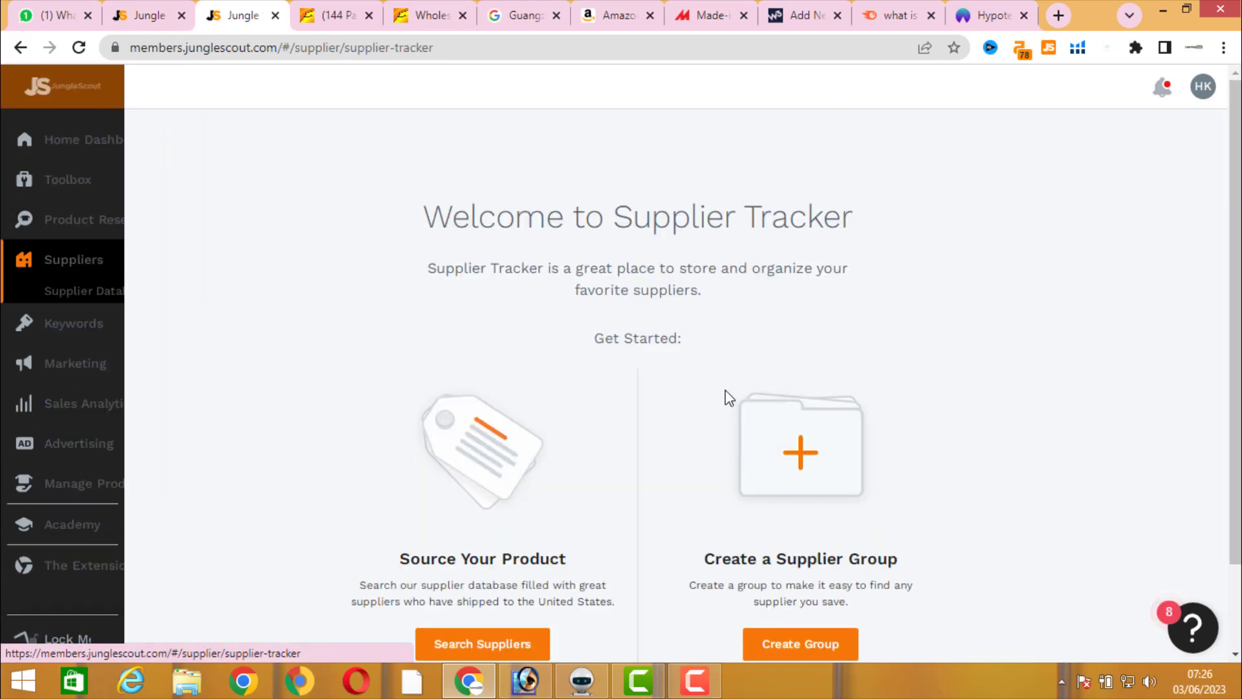
pyautogui.click(795, 647)
pyautogui.write('ppp')
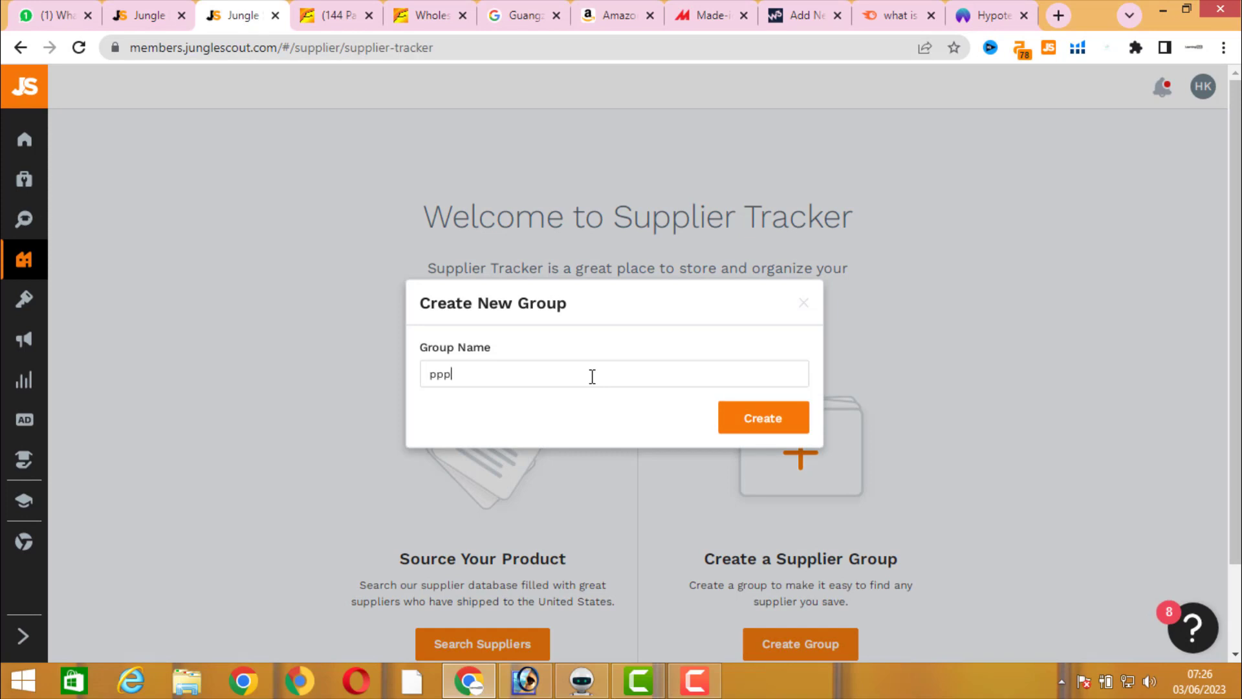
pyautogui.press('Return')
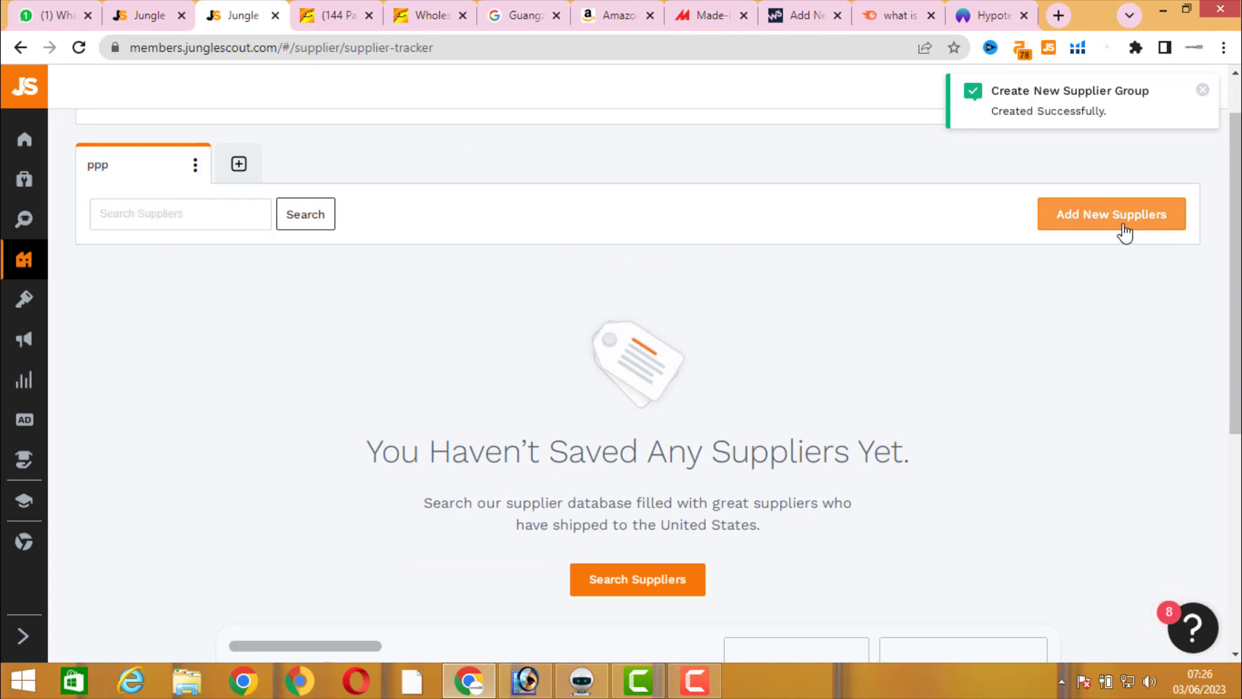
# Step: Open Keyword Scout from Jungle Scout's keyword tools
pyautogui.moveTo(46, 315)
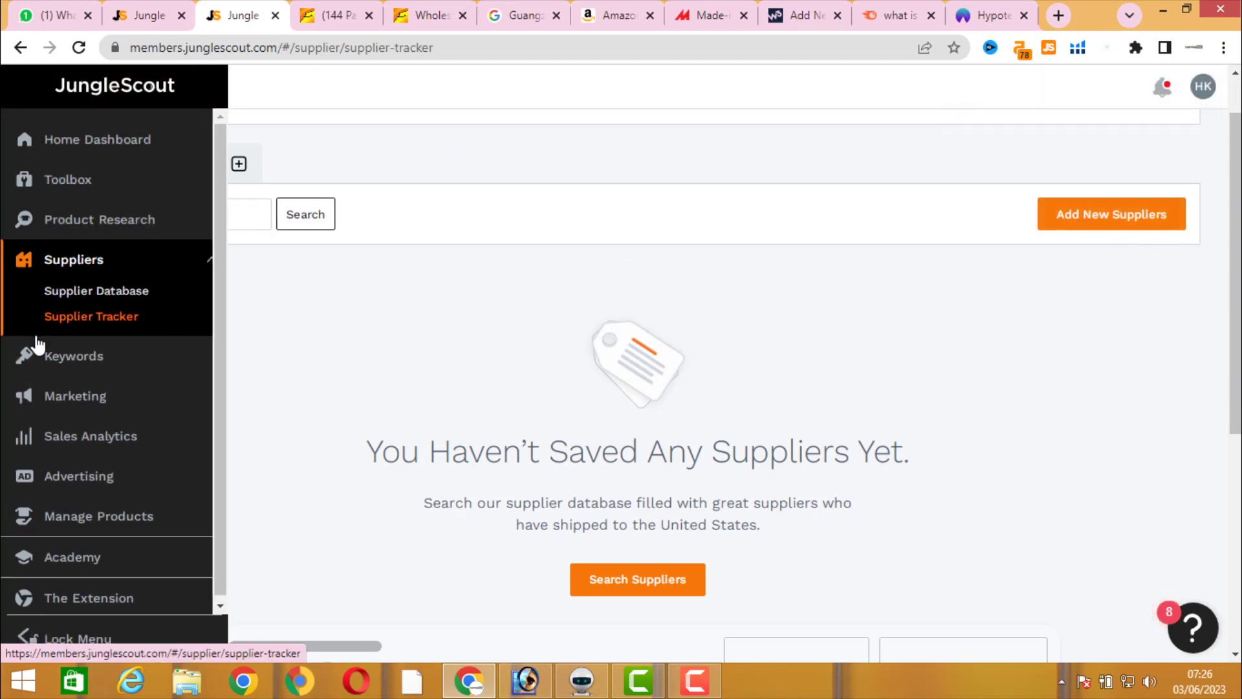
pyautogui.click(50, 357)
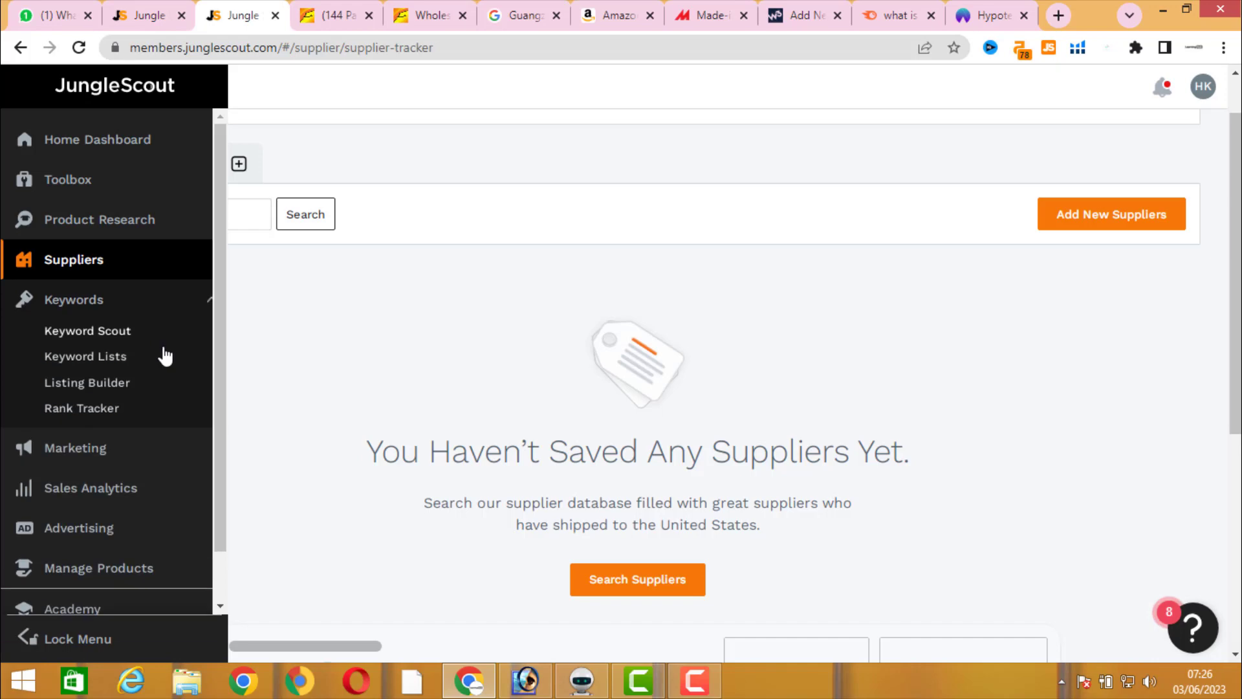
pyautogui.click(128, 333)
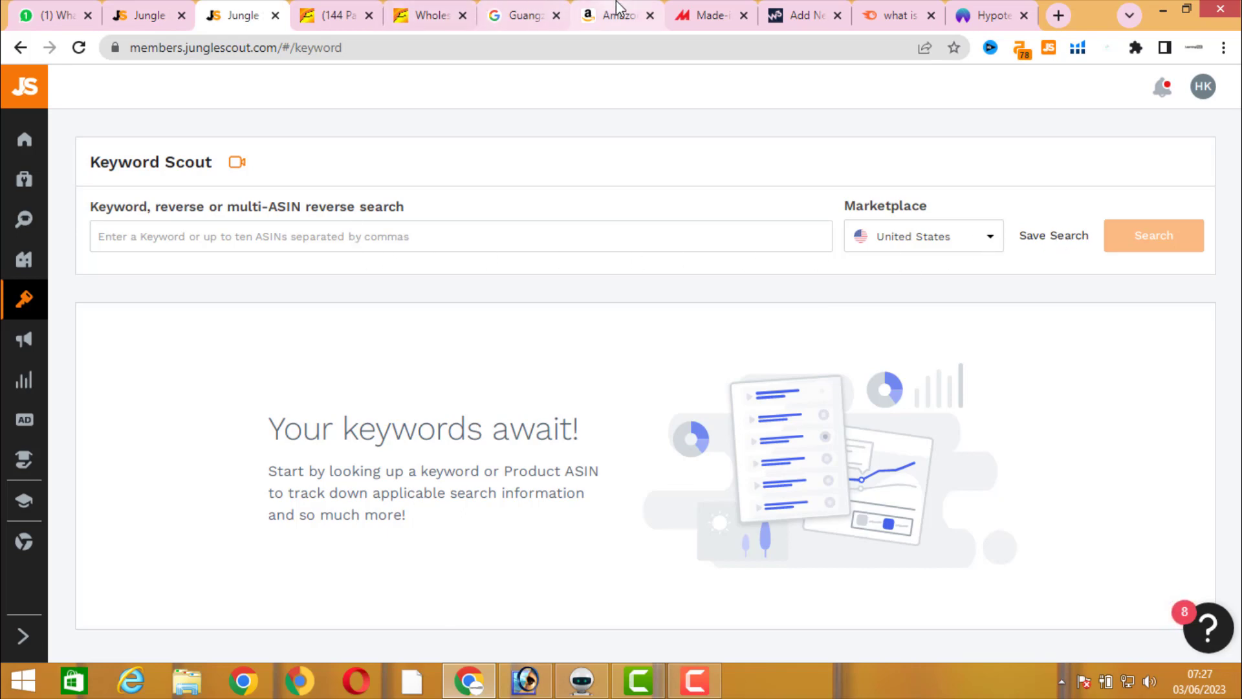
# Step: Copy the ASIN B004JPLL7S from the Amazon product page's address and run a reverse ASIN search for it in Keyword Scout
pyautogui.click(587, 20)
pyautogui.moveTo(229, 47); pyautogui.dragTo(408, 48)
pyautogui.hotkey('ctrl', 'c')
pyautogui.click(243, 15)
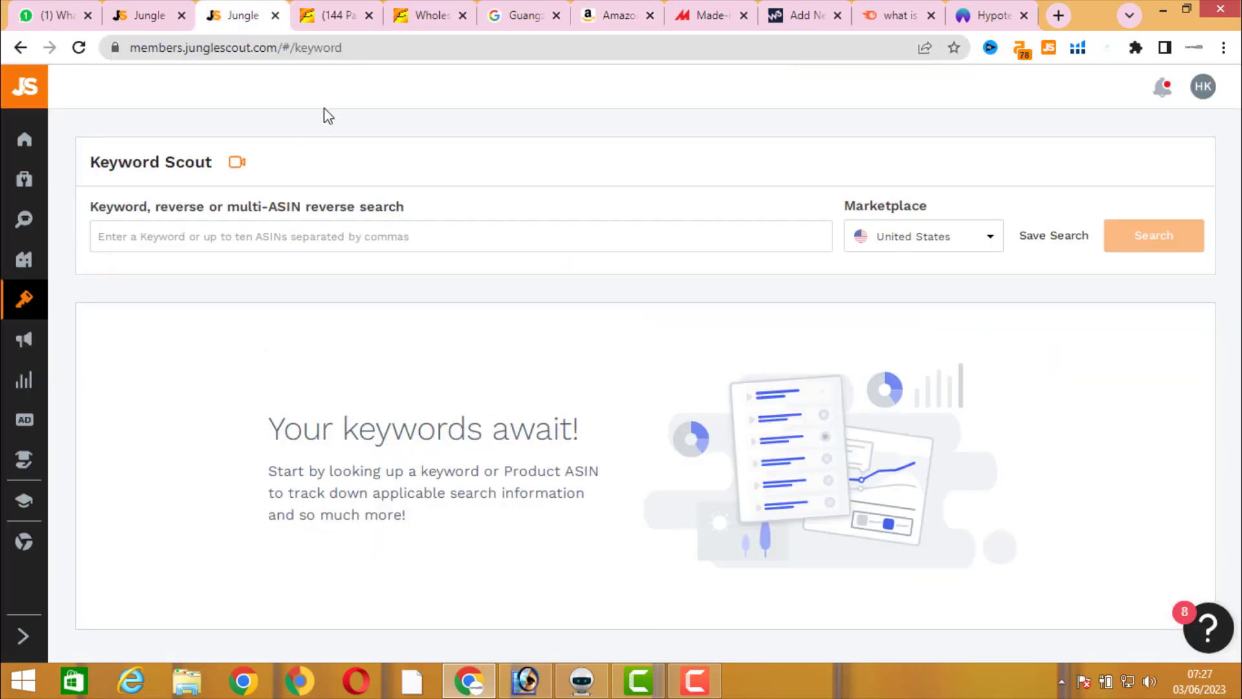
pyautogui.click(416, 238)
pyautogui.hotkey('ctrl', 'v')
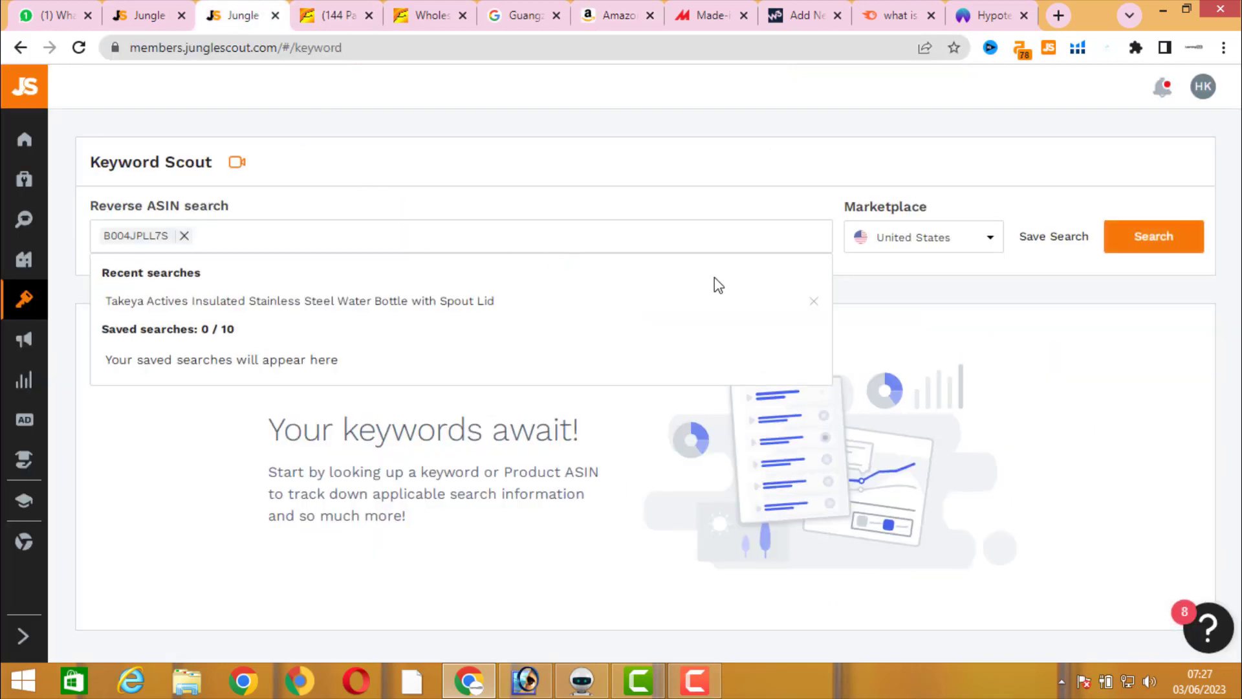
pyautogui.click(1167, 241)
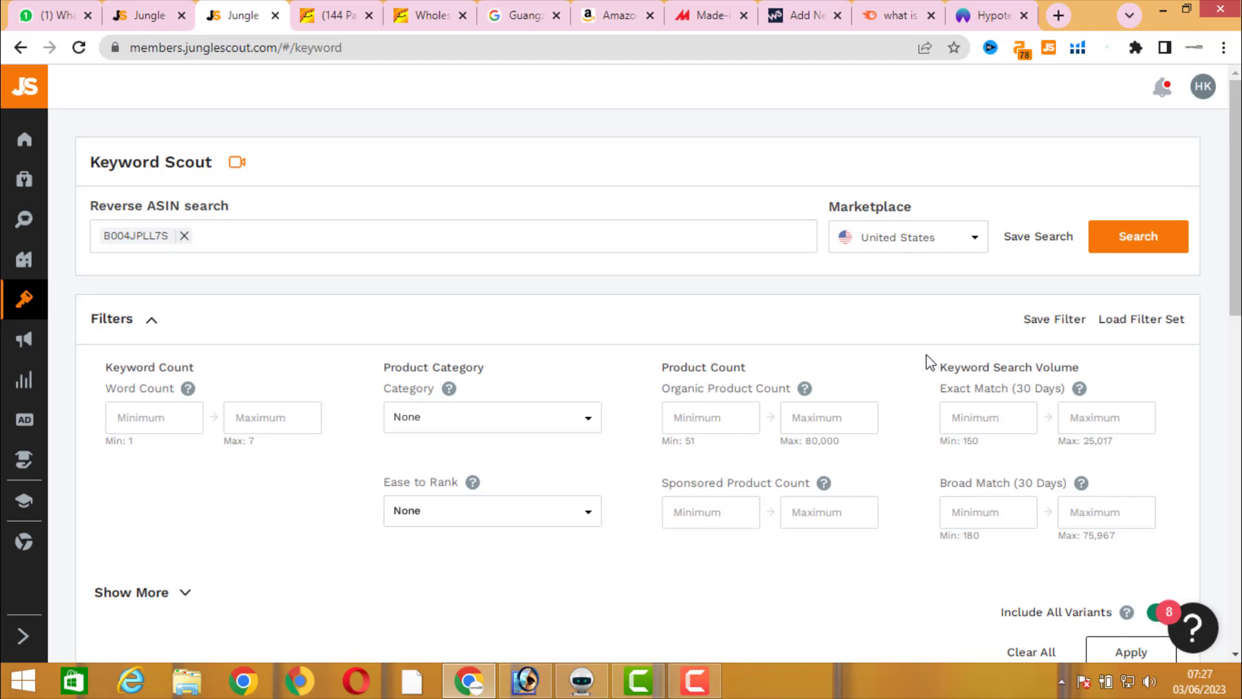
# Step: Examine the keyword results' search volume, trend, PPC bids, ease to rank and relevancy score, along with the available filters
pyautogui.scroll(-6, 933, 383)
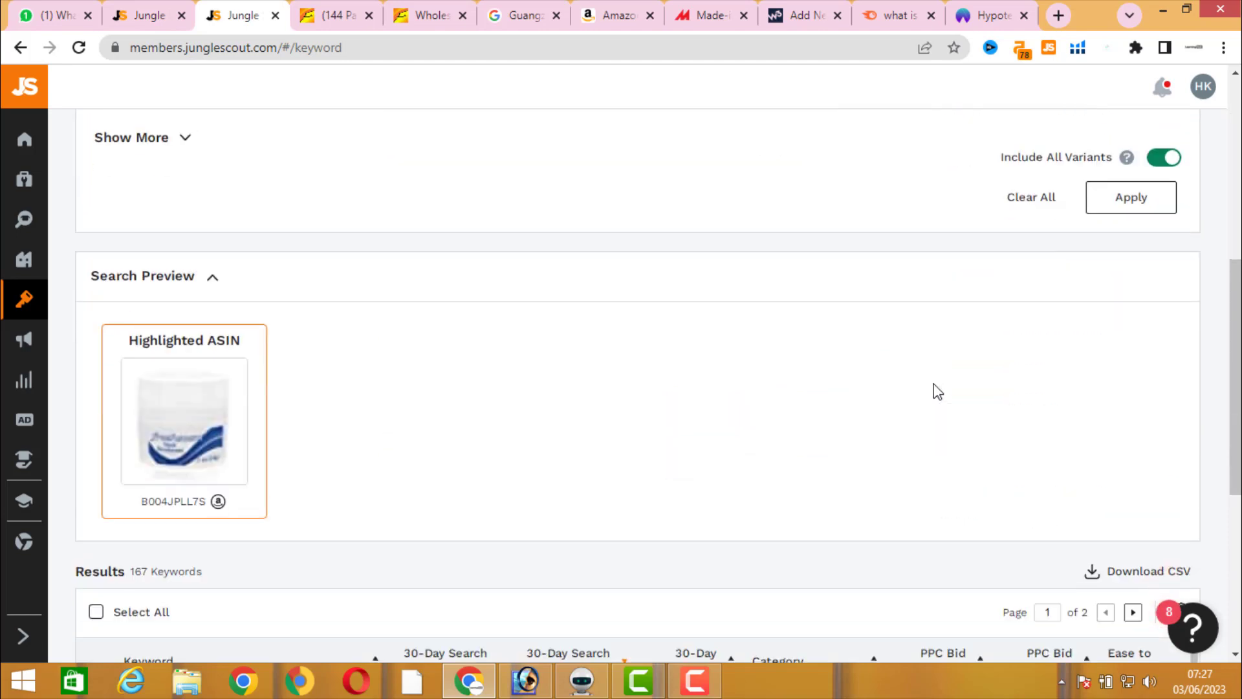
pyautogui.scroll(-2, 178, 356)
pyautogui.scroll(-3, 699, 278)
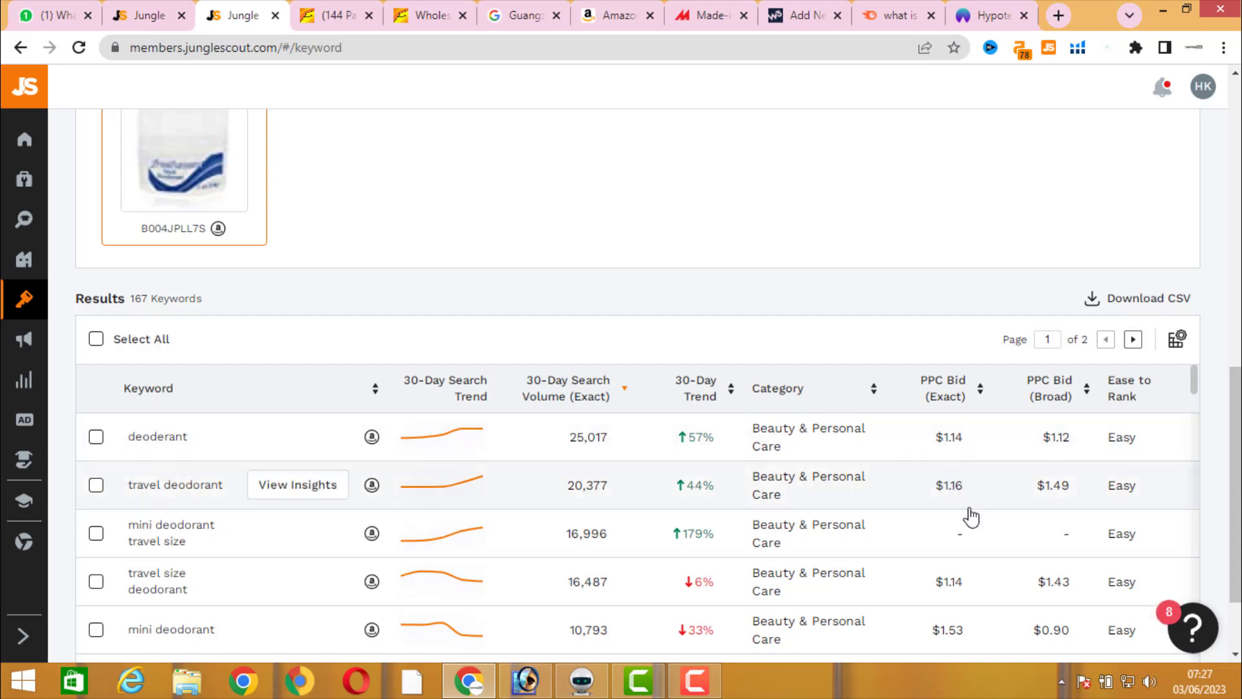
pyautogui.scroll(-2, 1145, 483)
pyautogui.scroll(-10, 1145, 483)
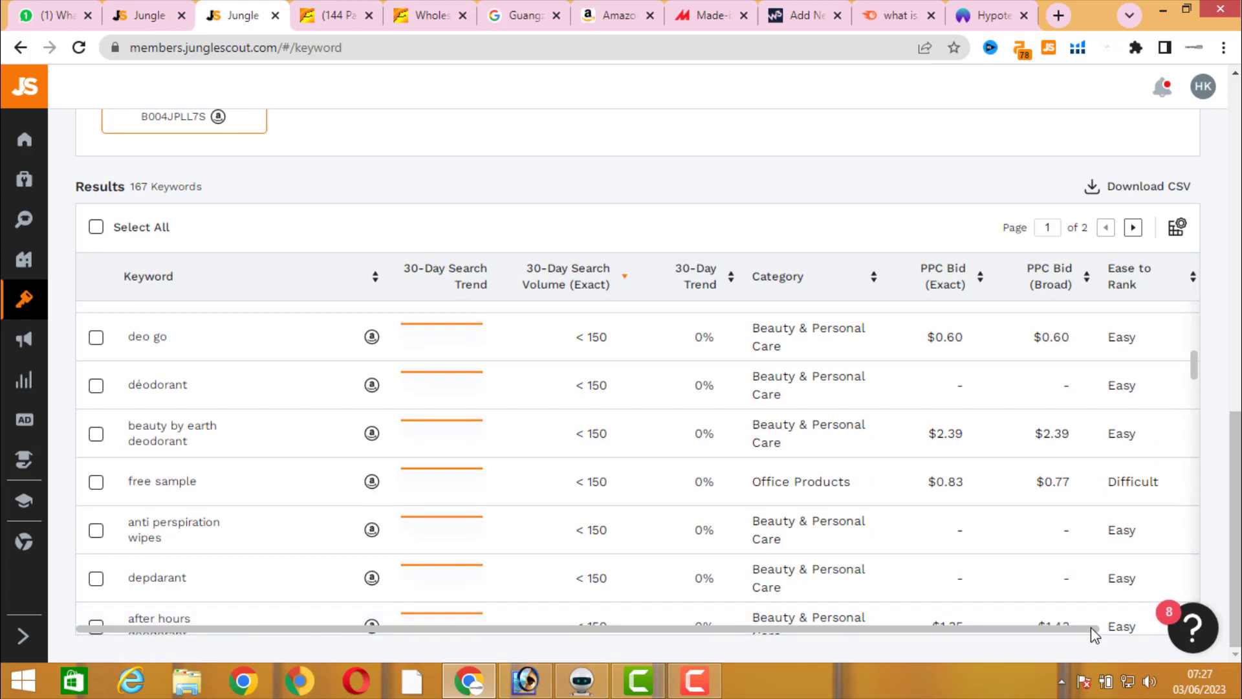
pyautogui.moveTo(1103, 629); pyautogui.dragTo(1168, 629)
pyautogui.scroll(10, 1165, 388)
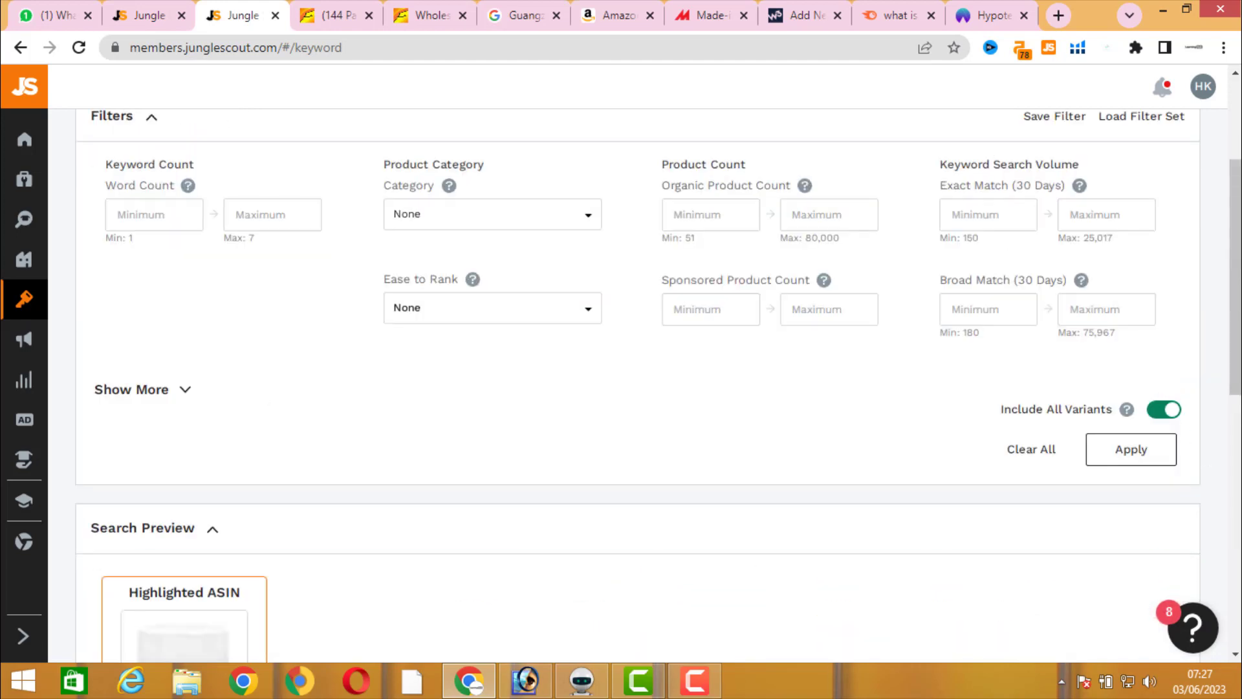
pyautogui.scroll(-9, 1180, 388)
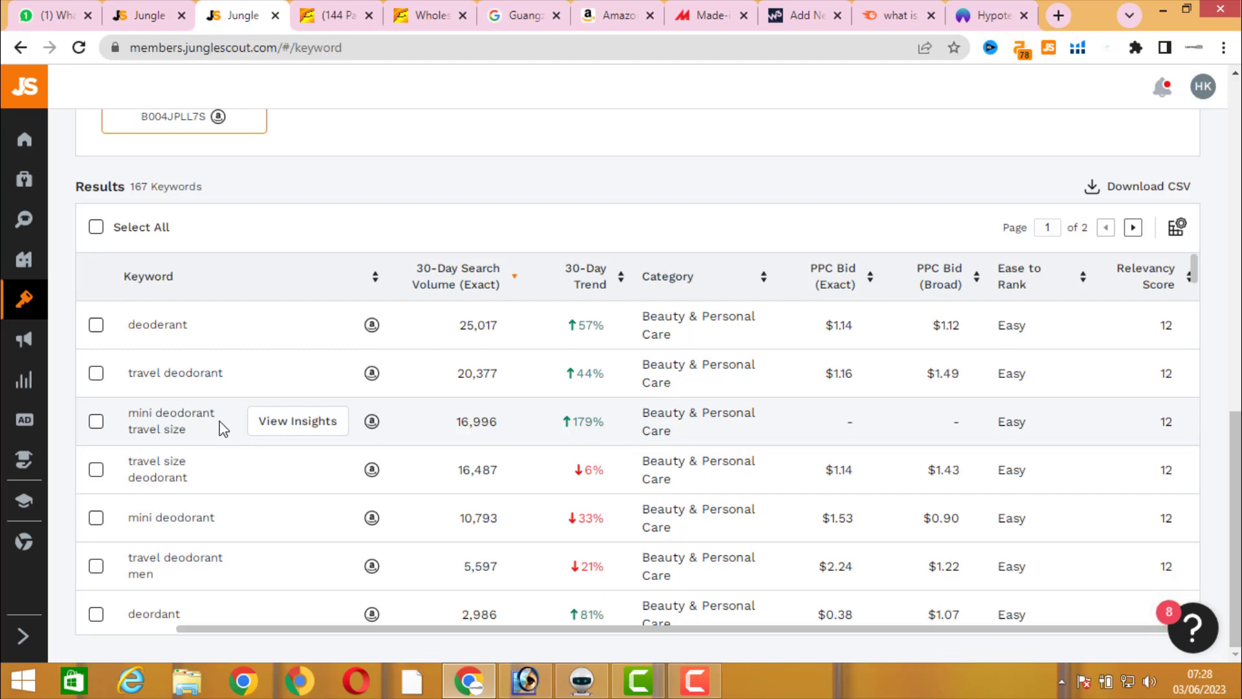
# Step: Add the keywords "deoderant", "travel deodorant" and "mini deodorant travel size" to a new keyword list named "ppp"
pyautogui.click(96, 324)
pyautogui.click(95, 373)
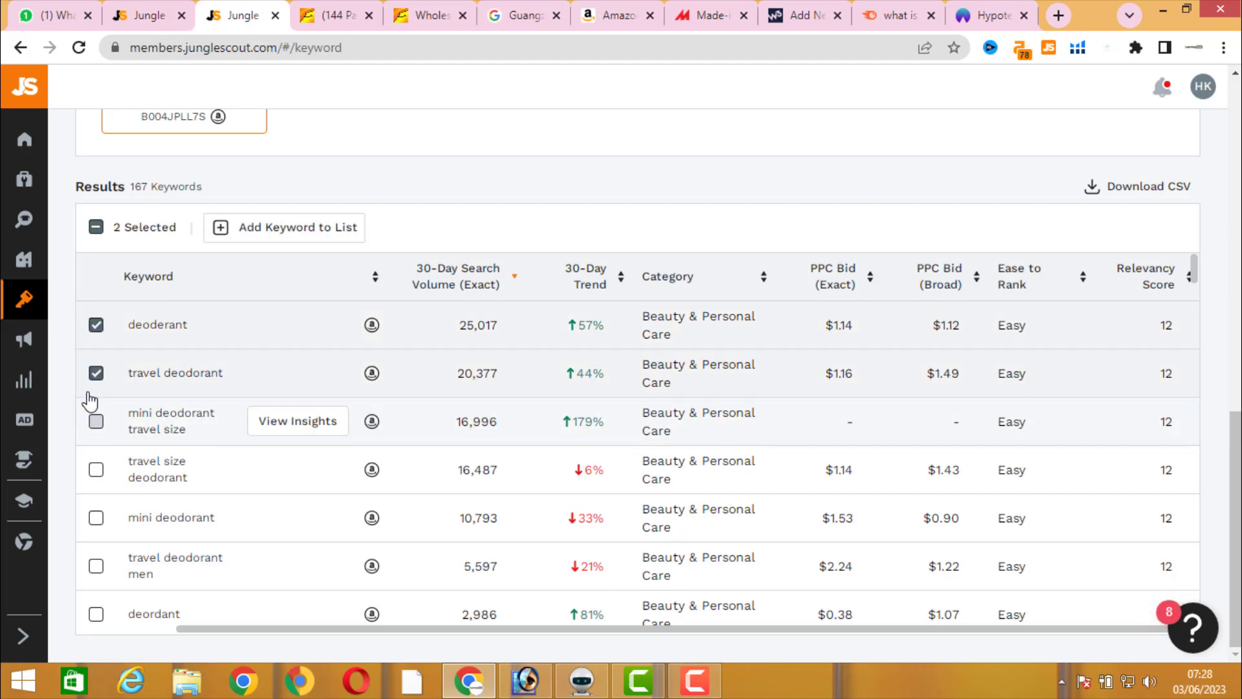
pyautogui.click(96, 421)
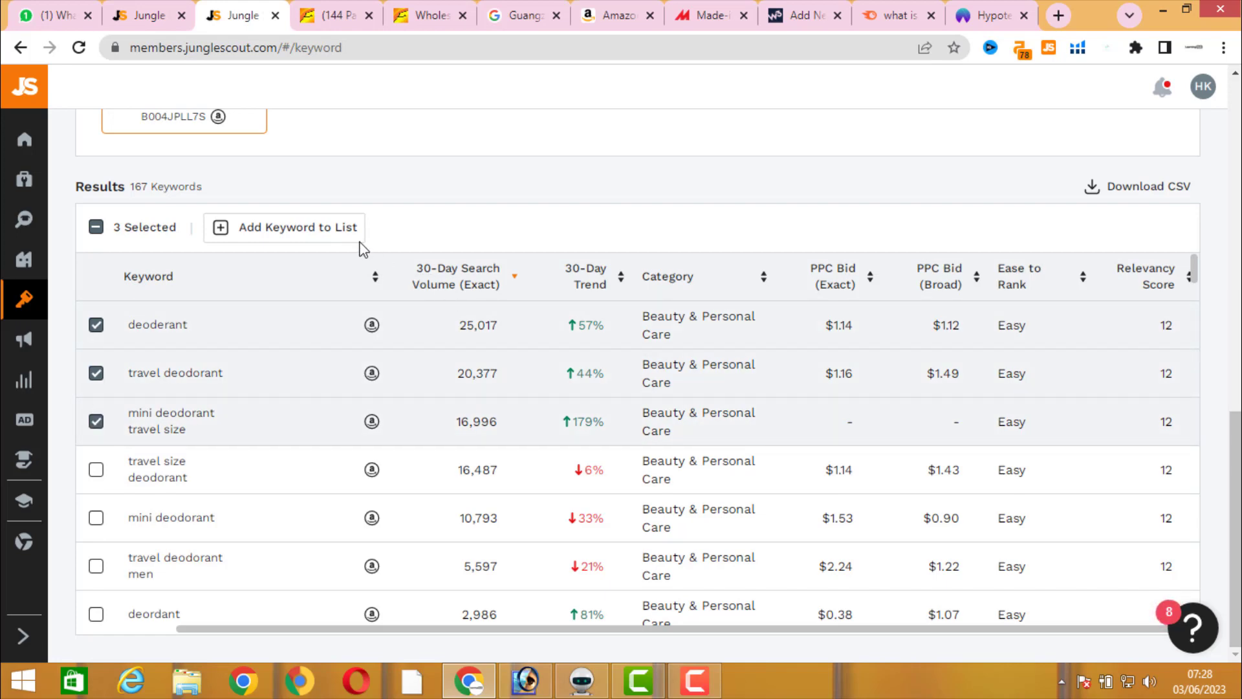
pyautogui.click(333, 234)
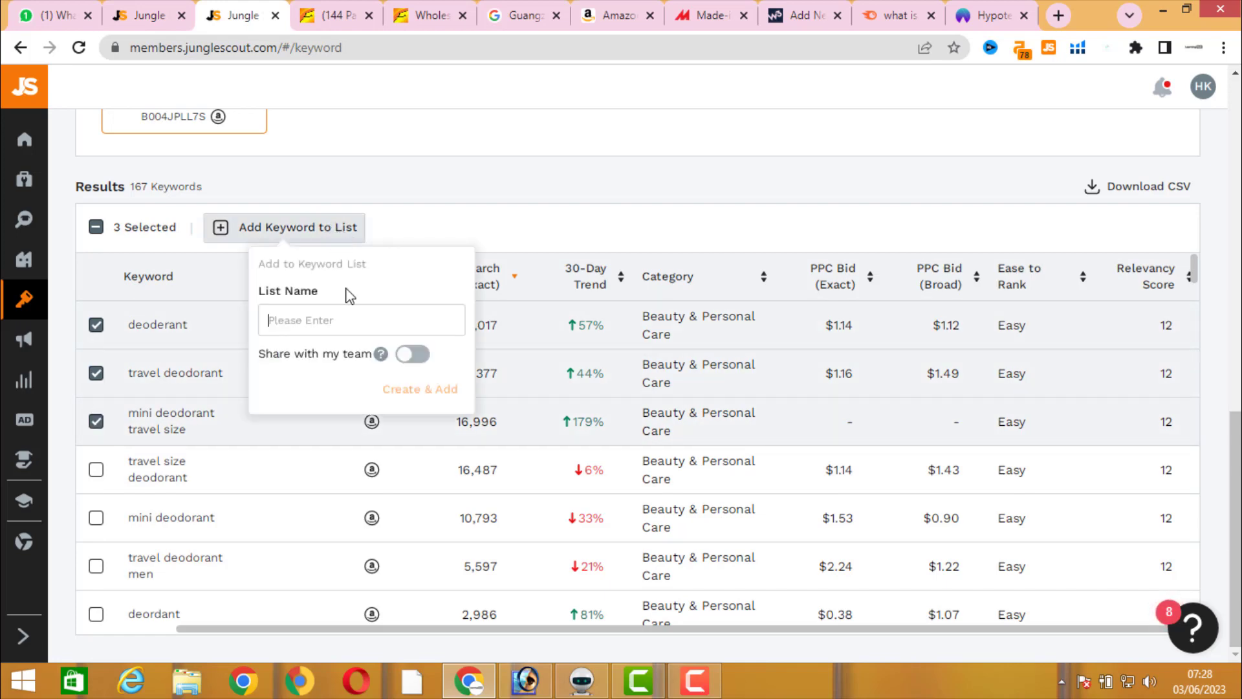
pyautogui.write('ppp')
pyautogui.click(417, 390)
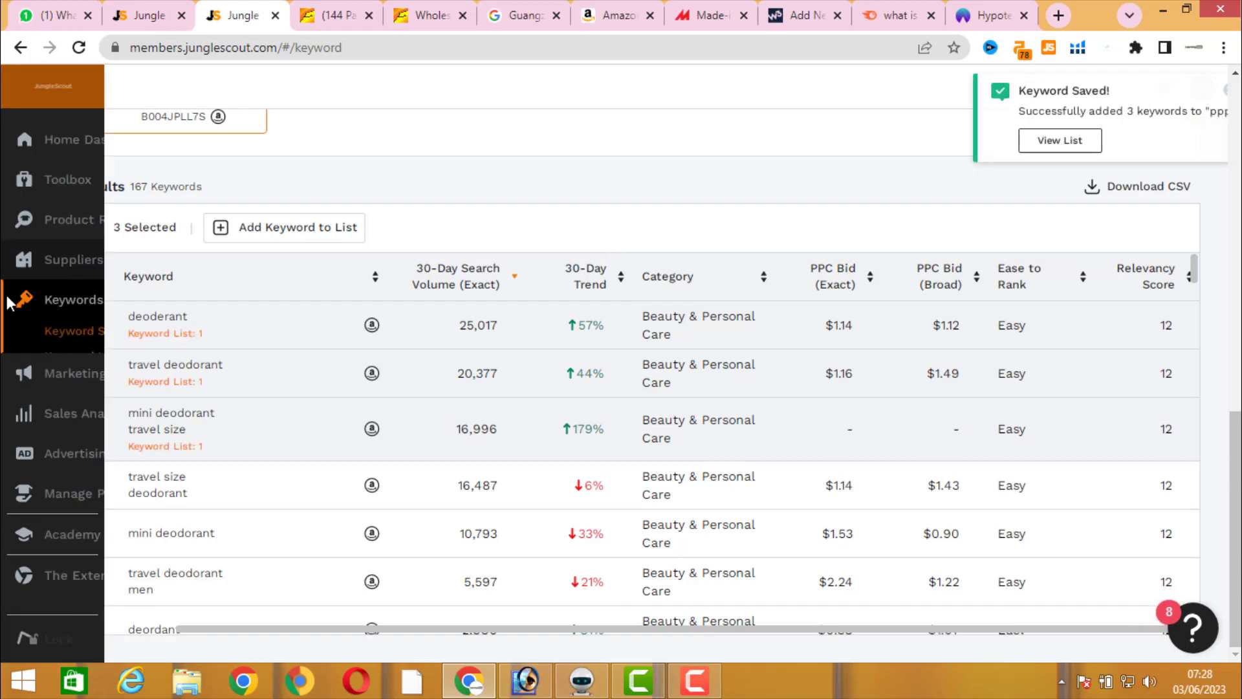
# Step: Open the Listing Builder, decline its guided tour and start a new listing
pyautogui.moveTo(7, 266)
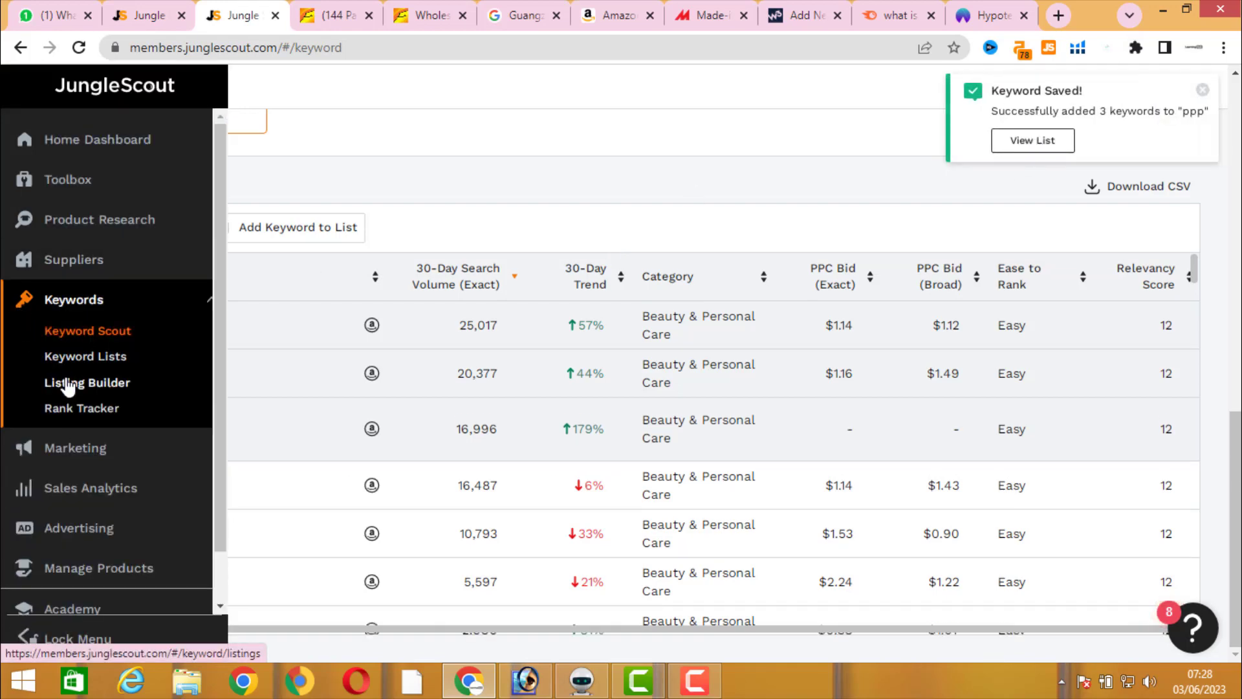
pyautogui.click(120, 387)
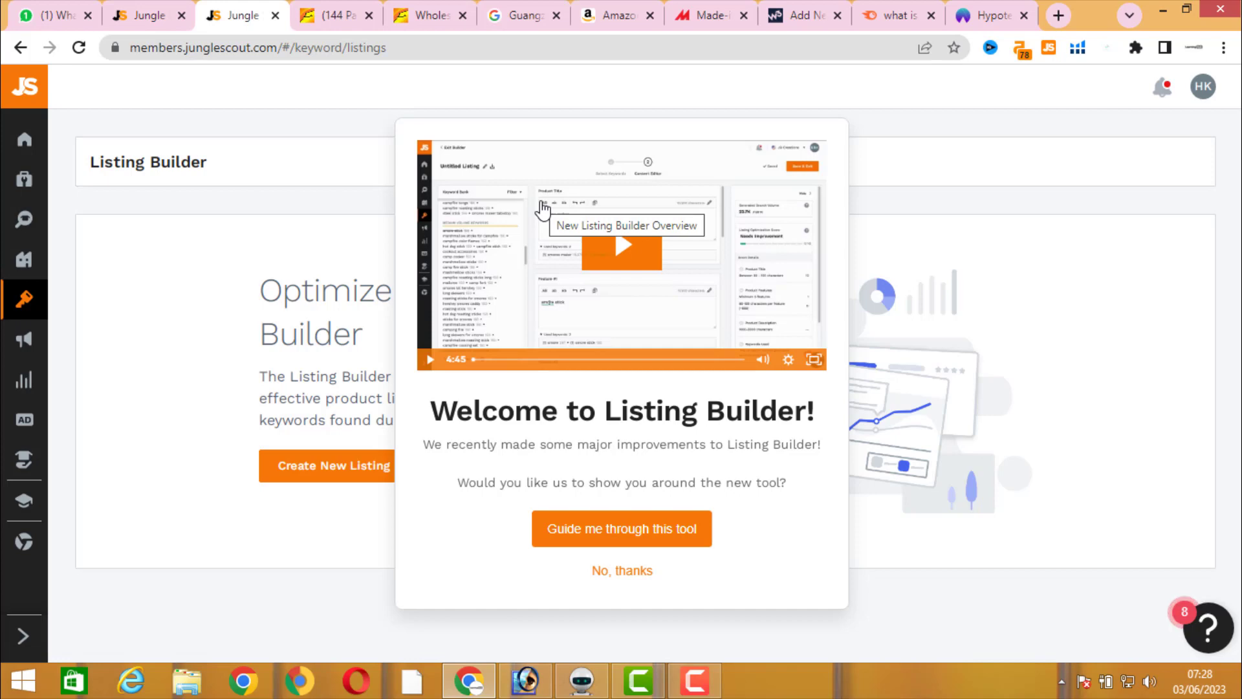
pyautogui.click(625, 571)
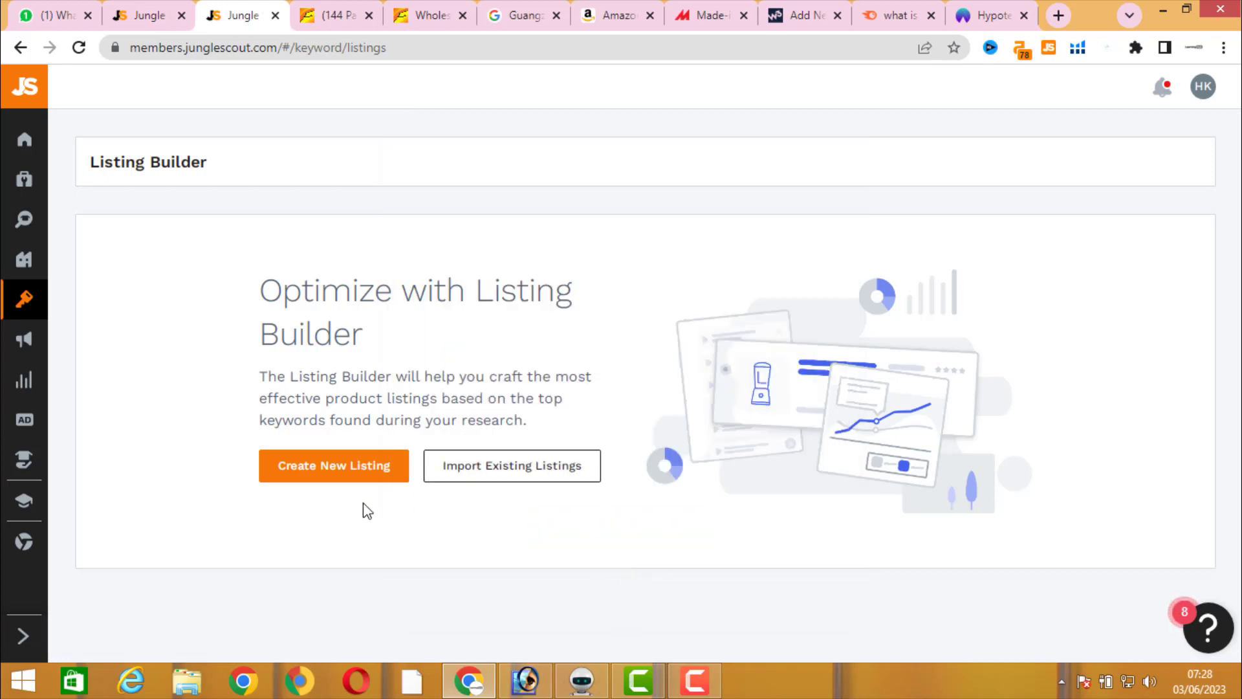
pyautogui.click(386, 460)
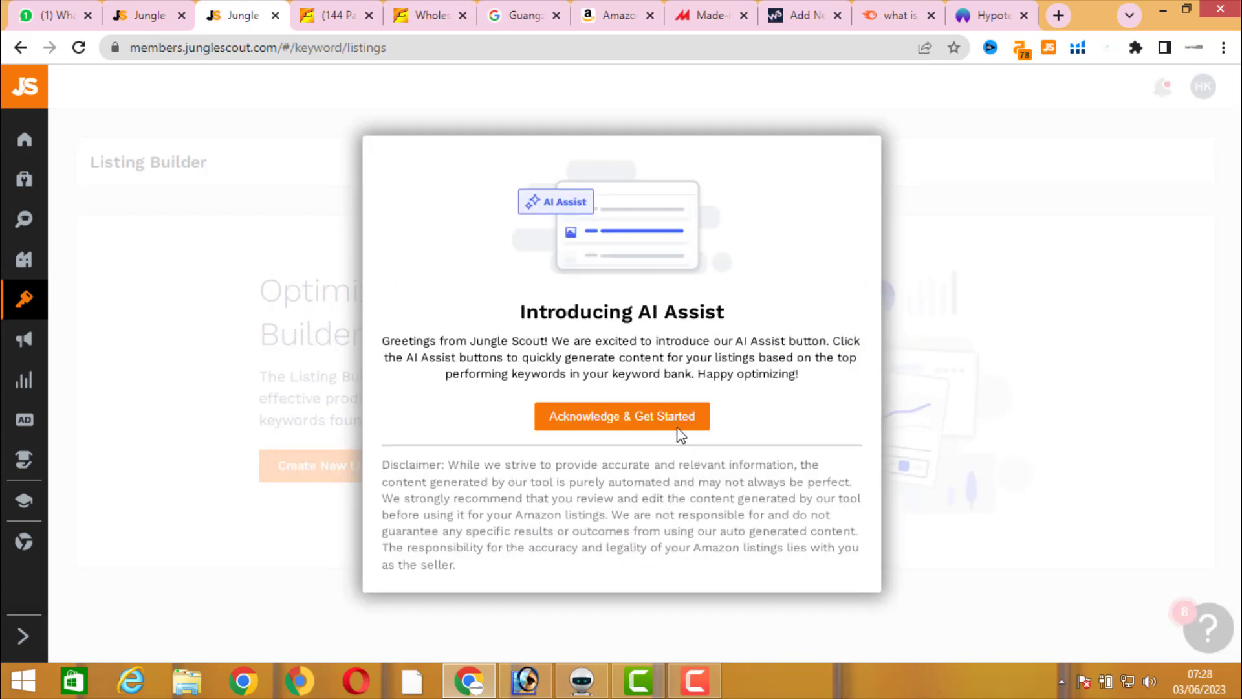
pyautogui.click(680, 427)
pyautogui.moveTo(97, 305)
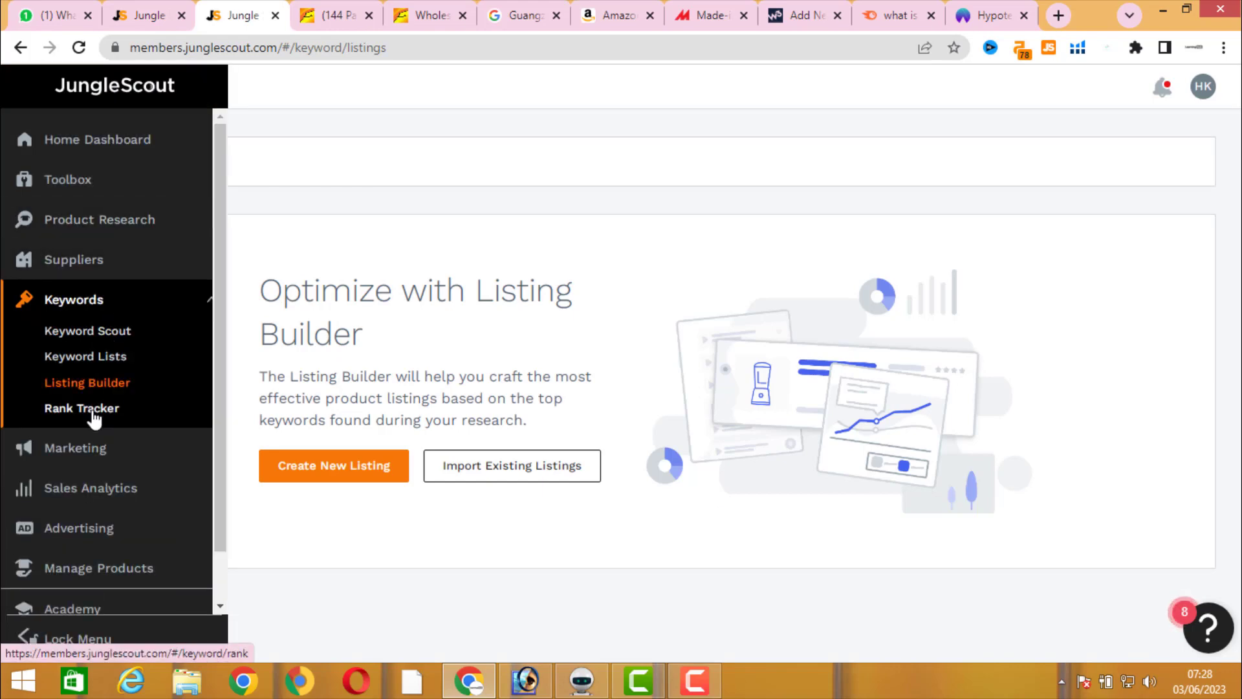
pyautogui.click(396, 461)
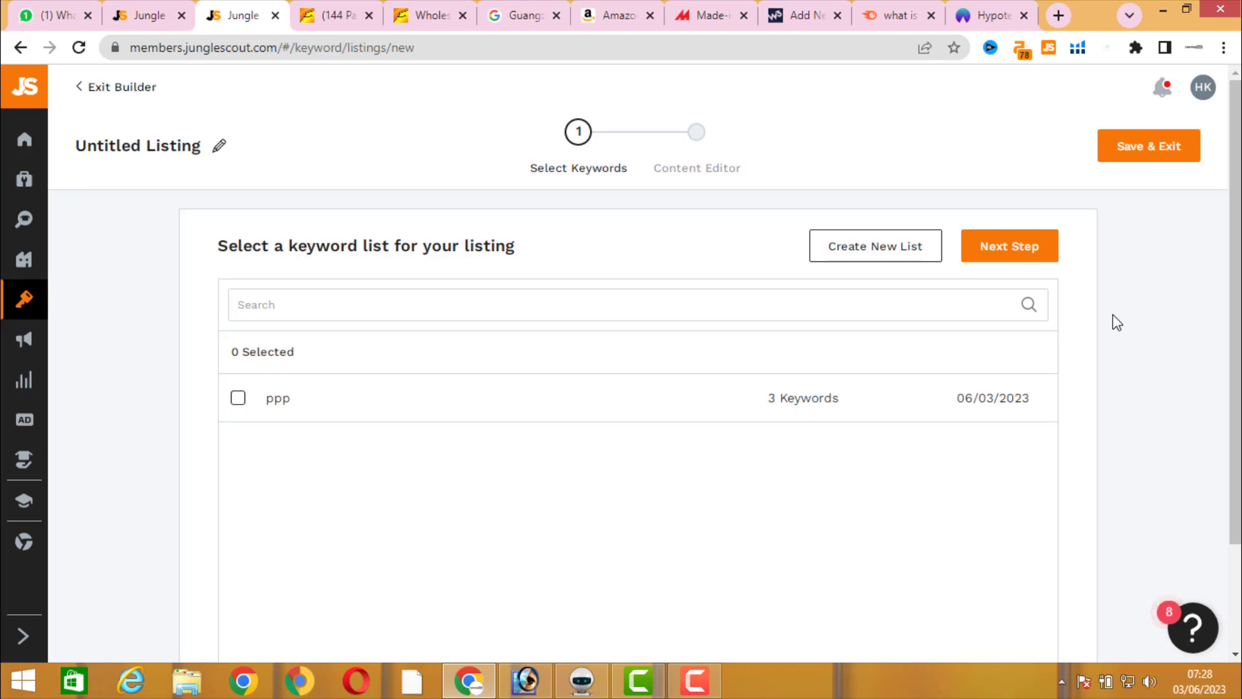
# Step: Open the Rank Tracker and examine the new-product form's keyword bank, marketplace and ASIN fields without saving anything
pyautogui.moveTo(58, 399)
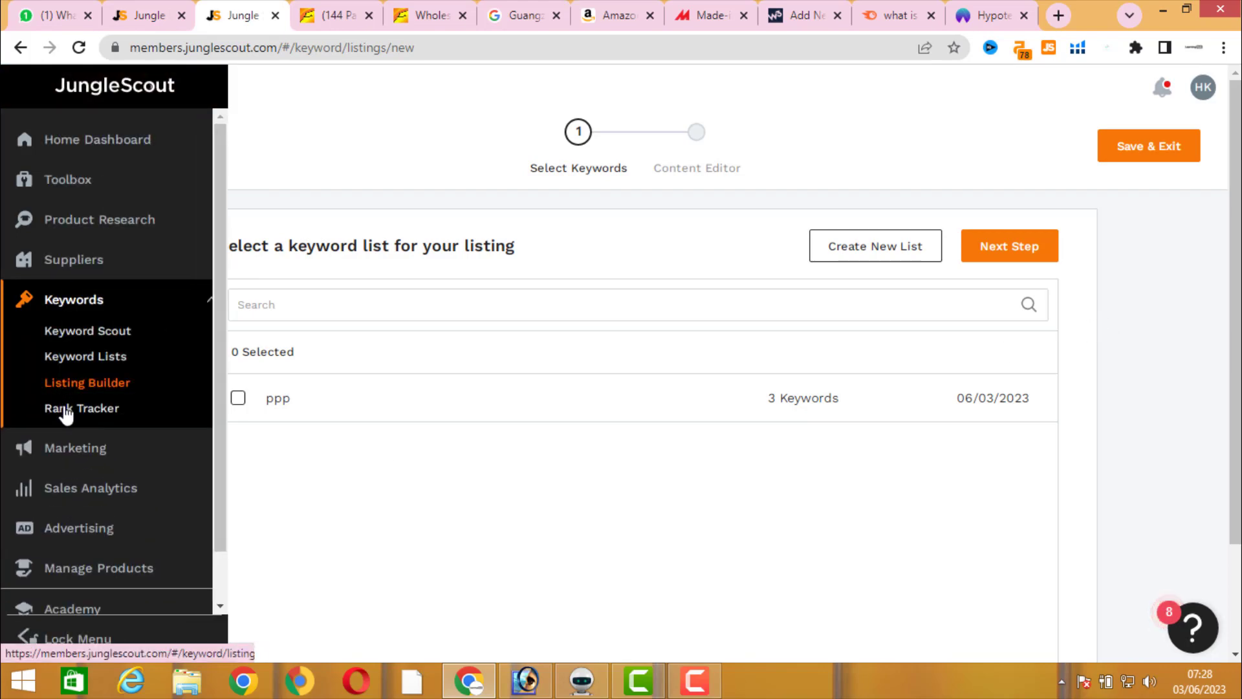
pyautogui.click(100, 421)
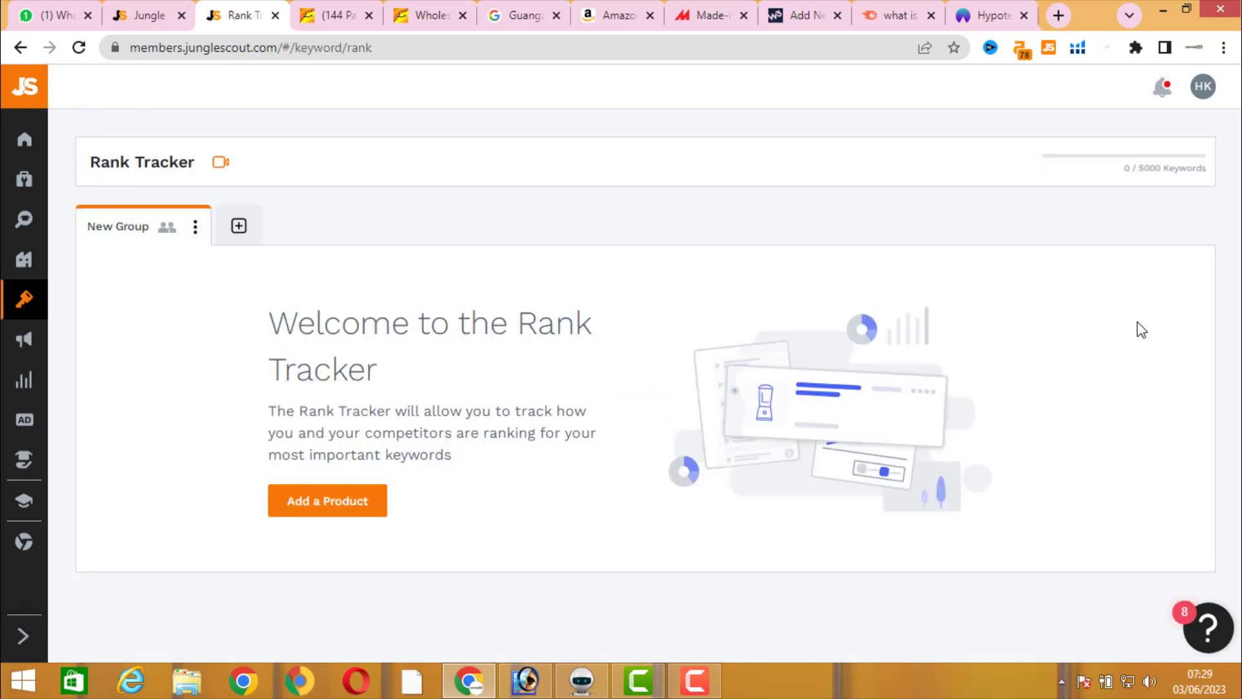
pyautogui.click(363, 497)
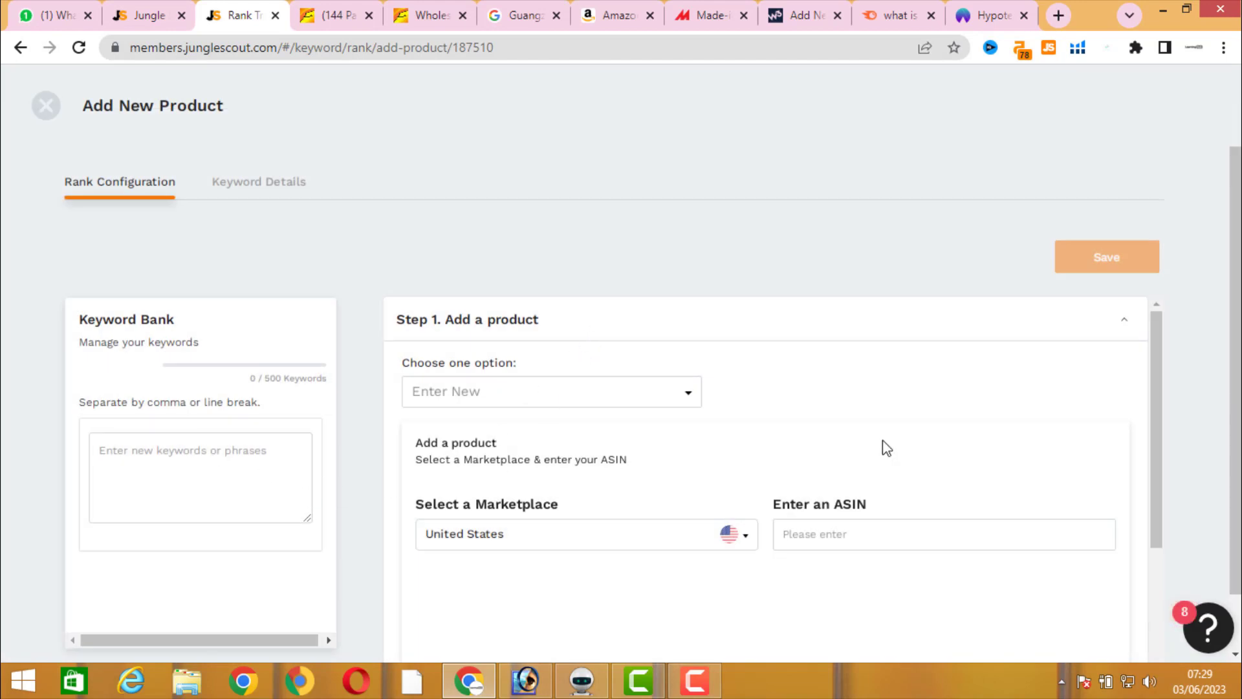
pyautogui.scroll(-3, 883, 441)
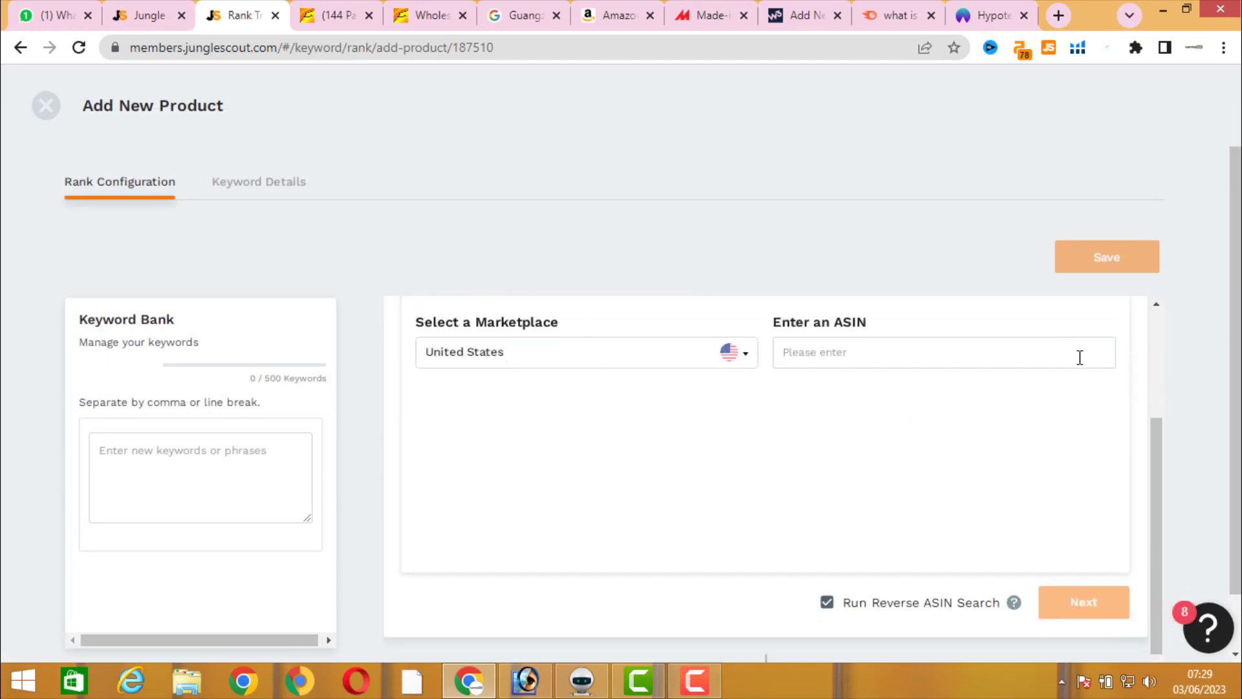
pyautogui.scroll(-1, 1080, 365)
pyautogui.scroll(3, 1118, 463)
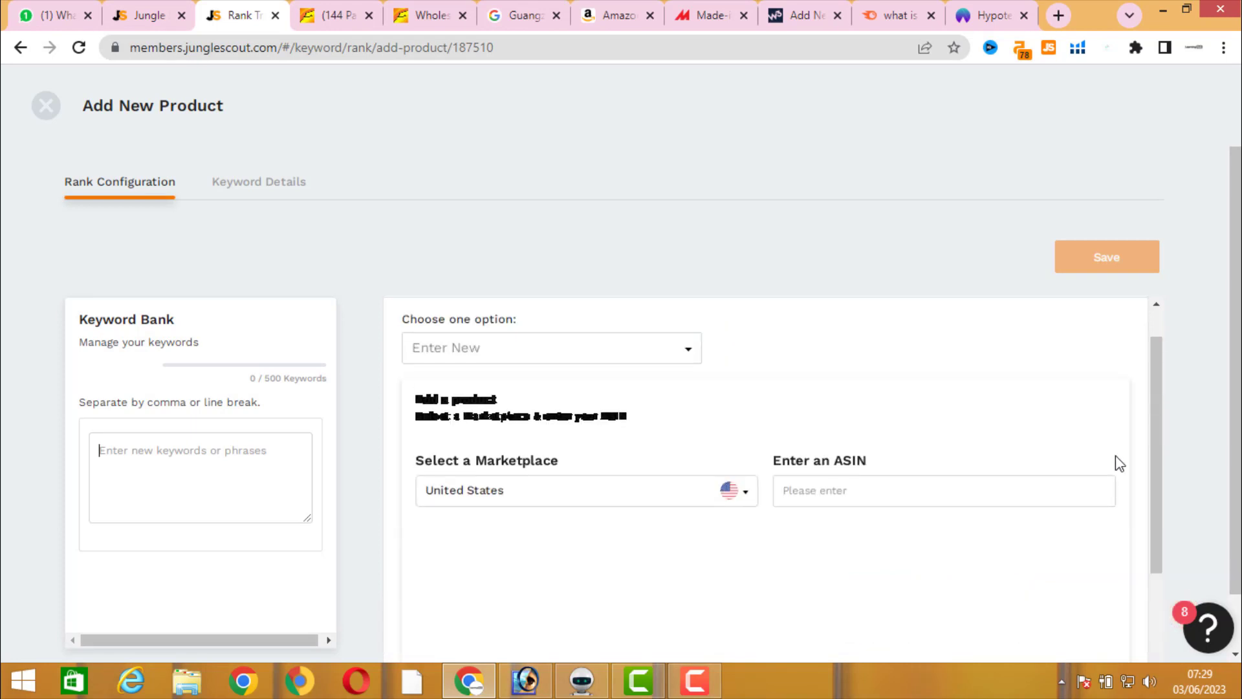
pyautogui.click(639, 9)
pyautogui.click(236, 15)
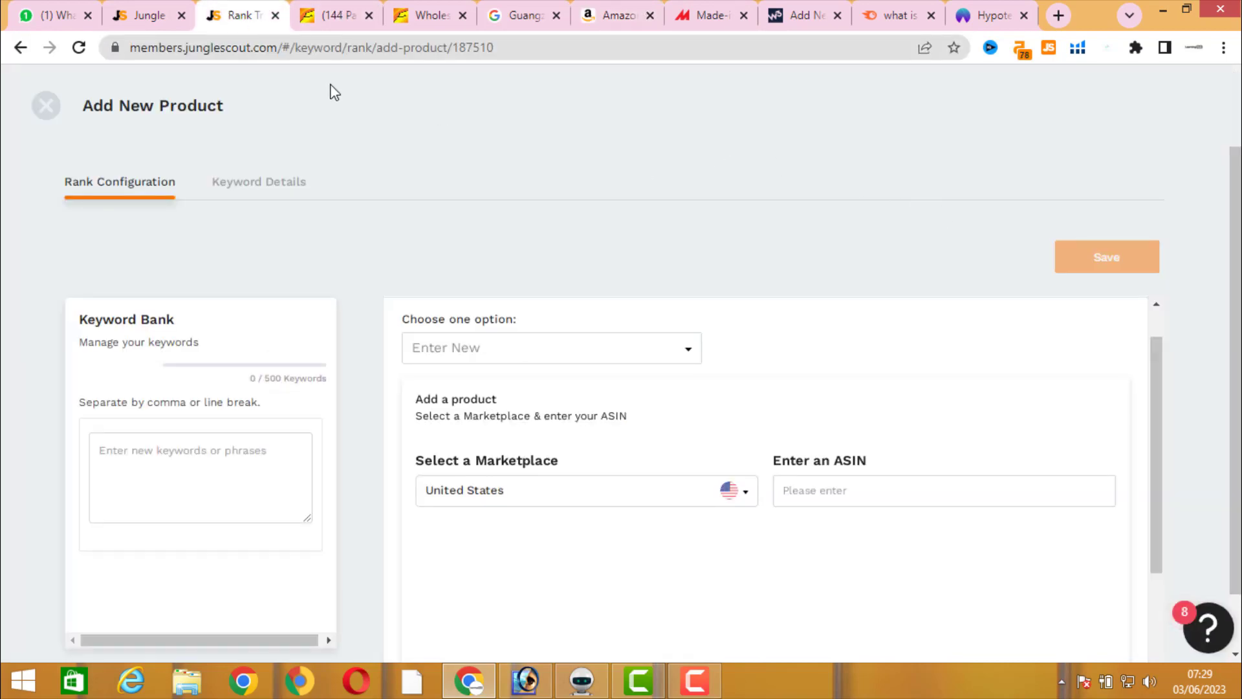
pyautogui.click(40, 115)
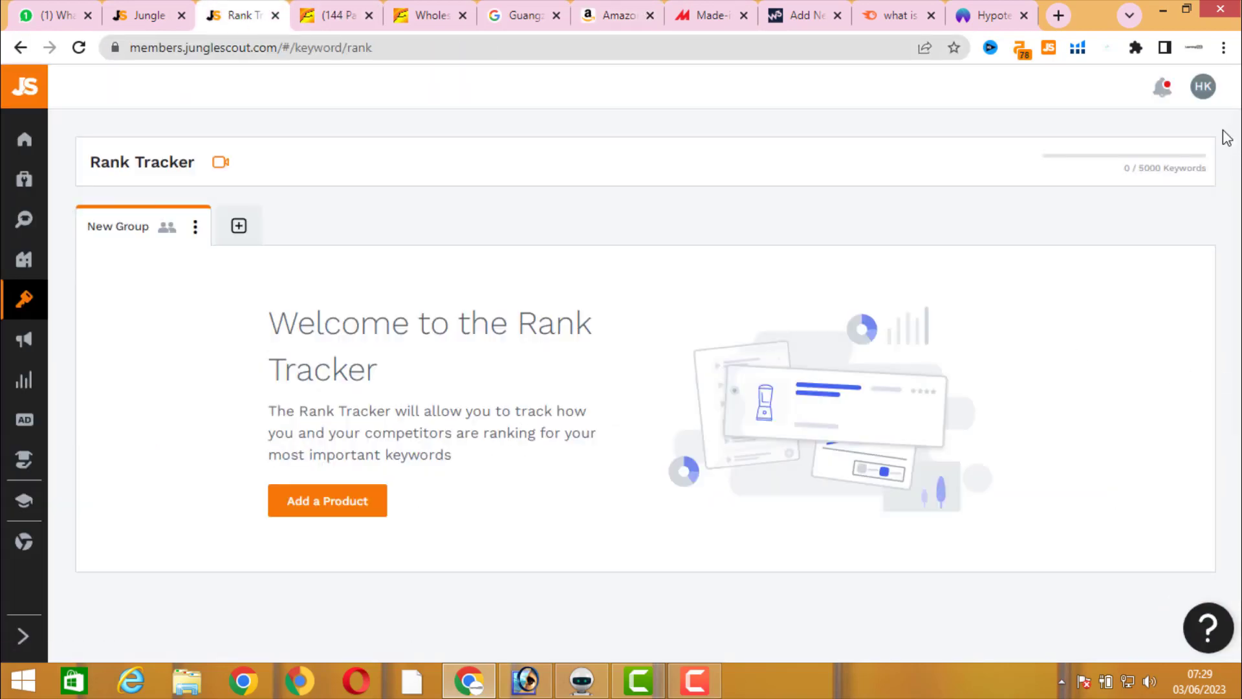
# Step: Open the Keyword Lists page and copy the keyword "deoderant" from the "ppp" list
pyautogui.moveTo(19, 350)
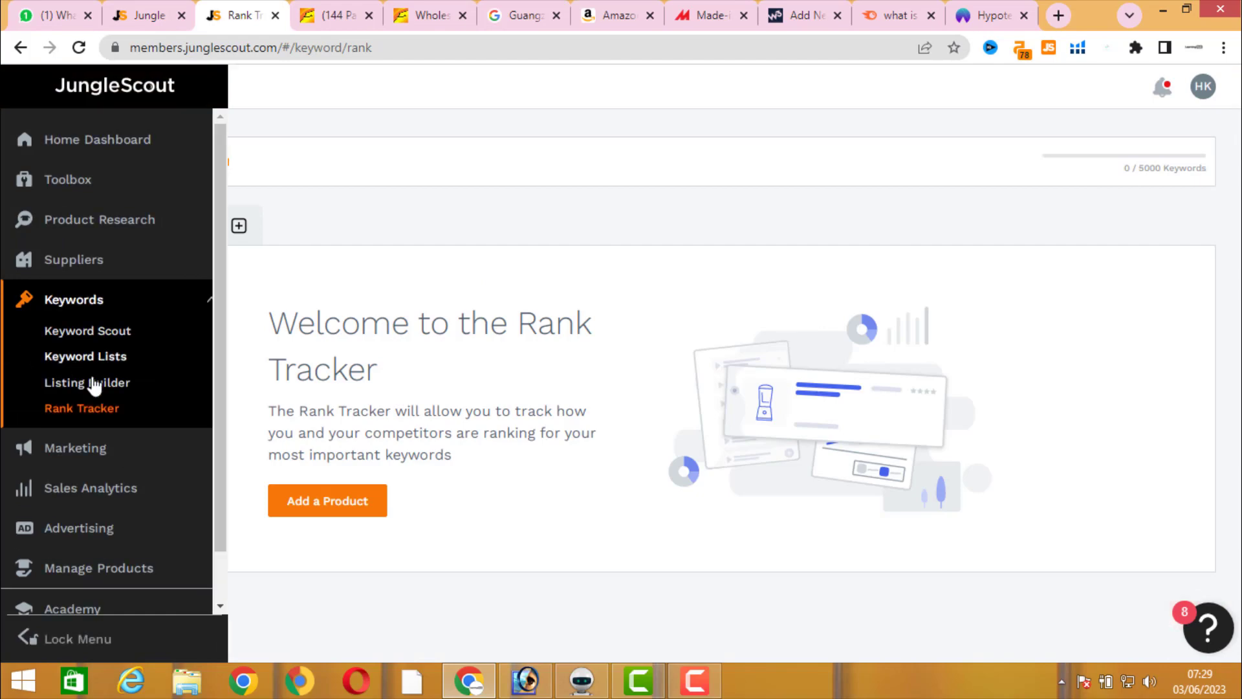
pyautogui.click(97, 356)
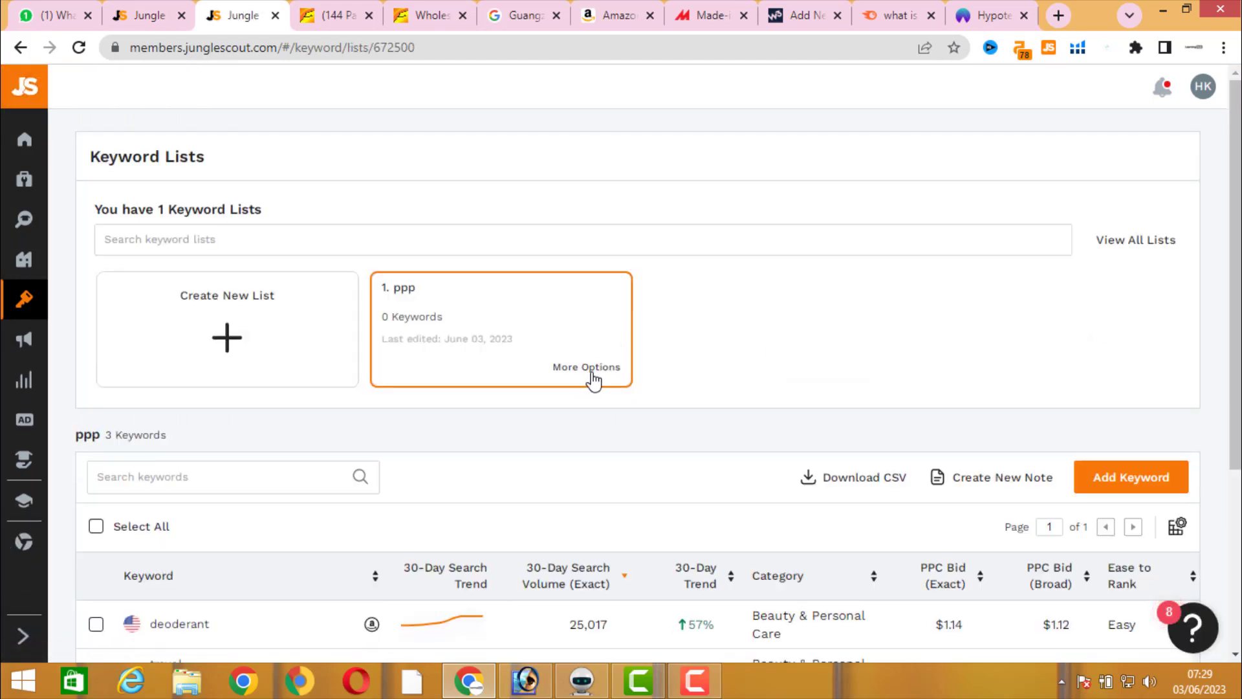
pyautogui.scroll(-3, 185, 484)
pyautogui.doubleClick(182, 444)
pyautogui.hotkey('ctrl', 'c')
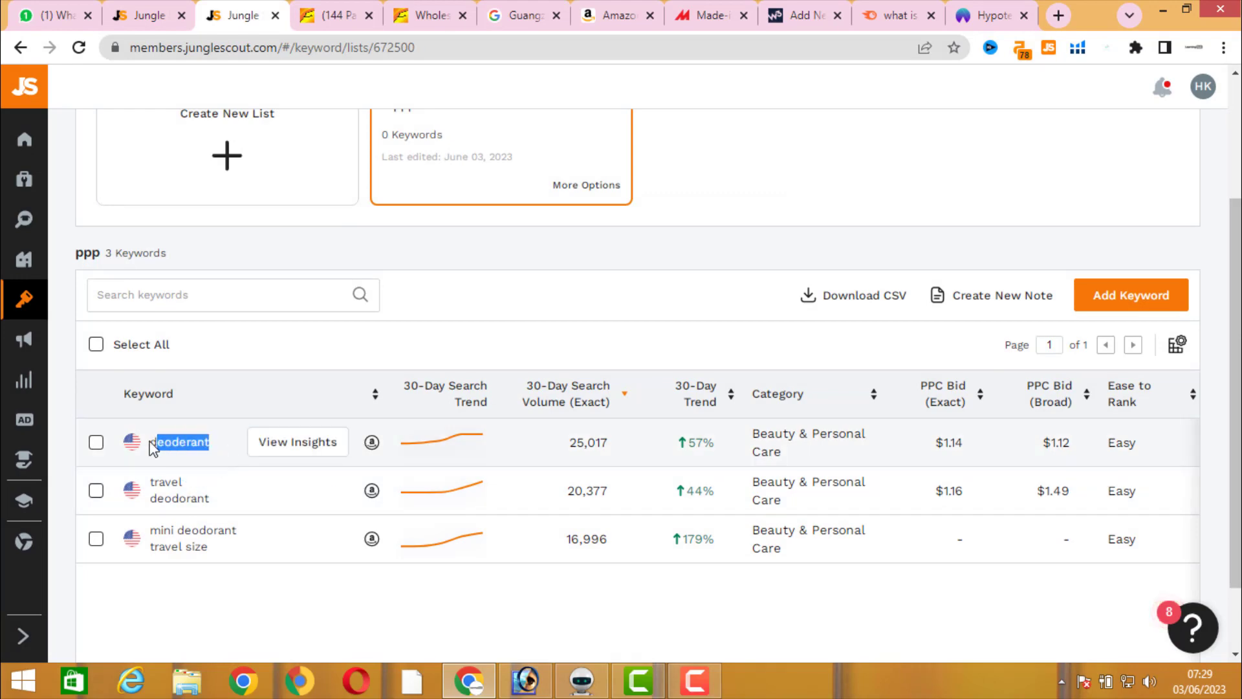
# Step: Switch to Amazon, search for the copied keyword "deoderant" and browse the product results
pyautogui.click(585, 23)
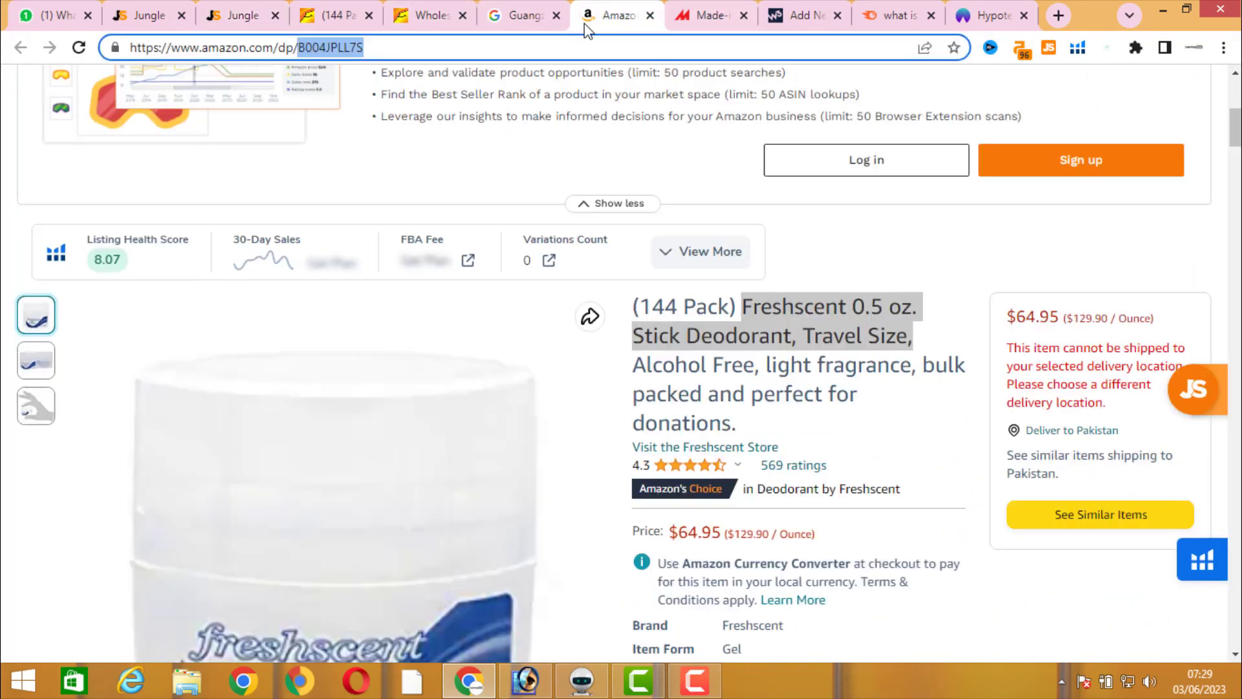
pyautogui.scroll(8, 427, 144)
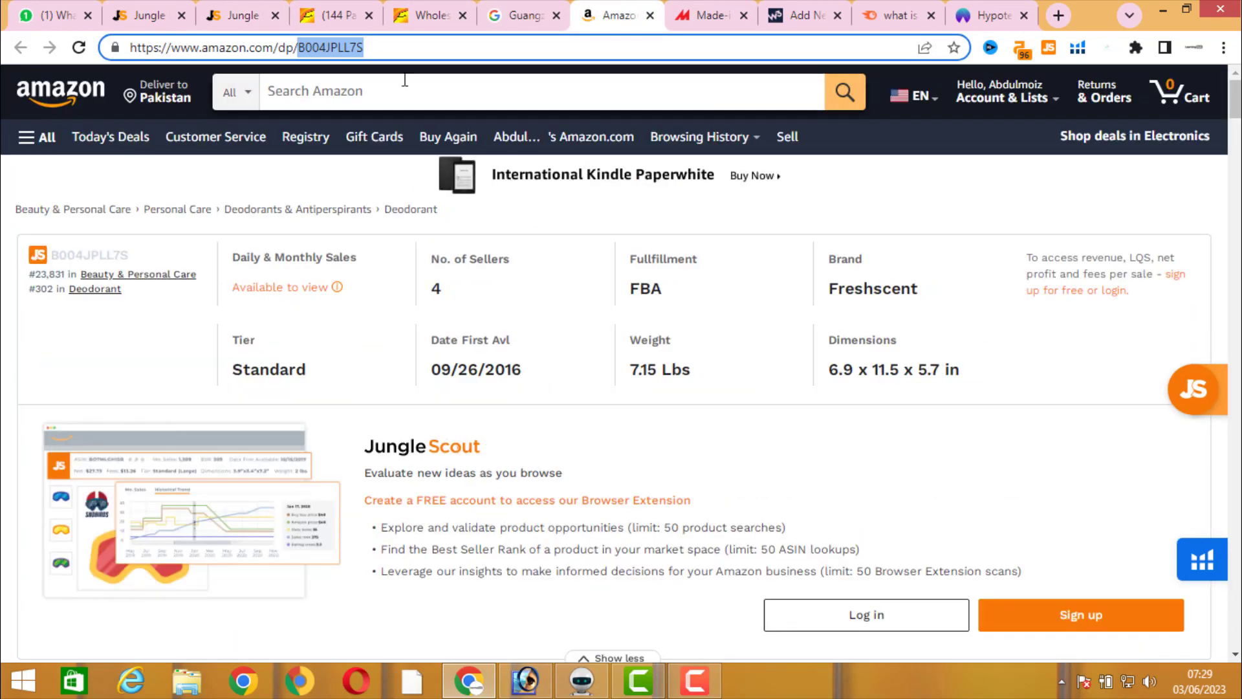
pyautogui.click(405, 80)
pyautogui.hotkey('ctrl', 'v')
pyautogui.press('Return')
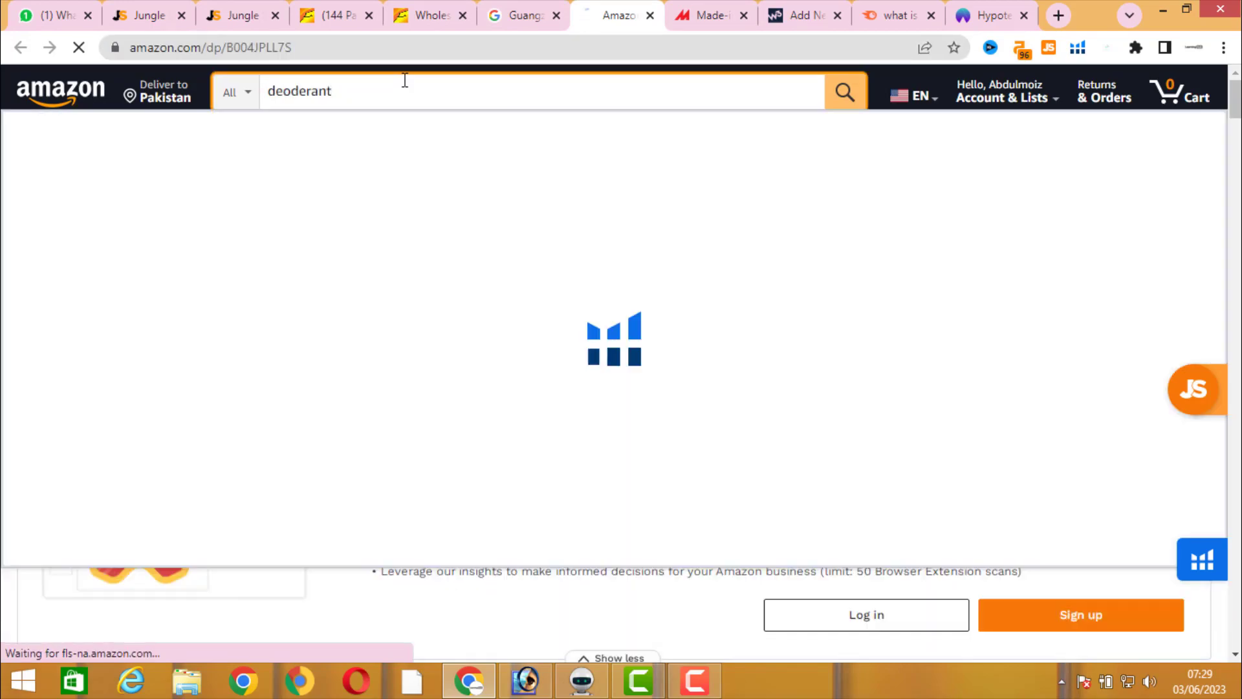
pyautogui.scroll(-3, 738, 324)
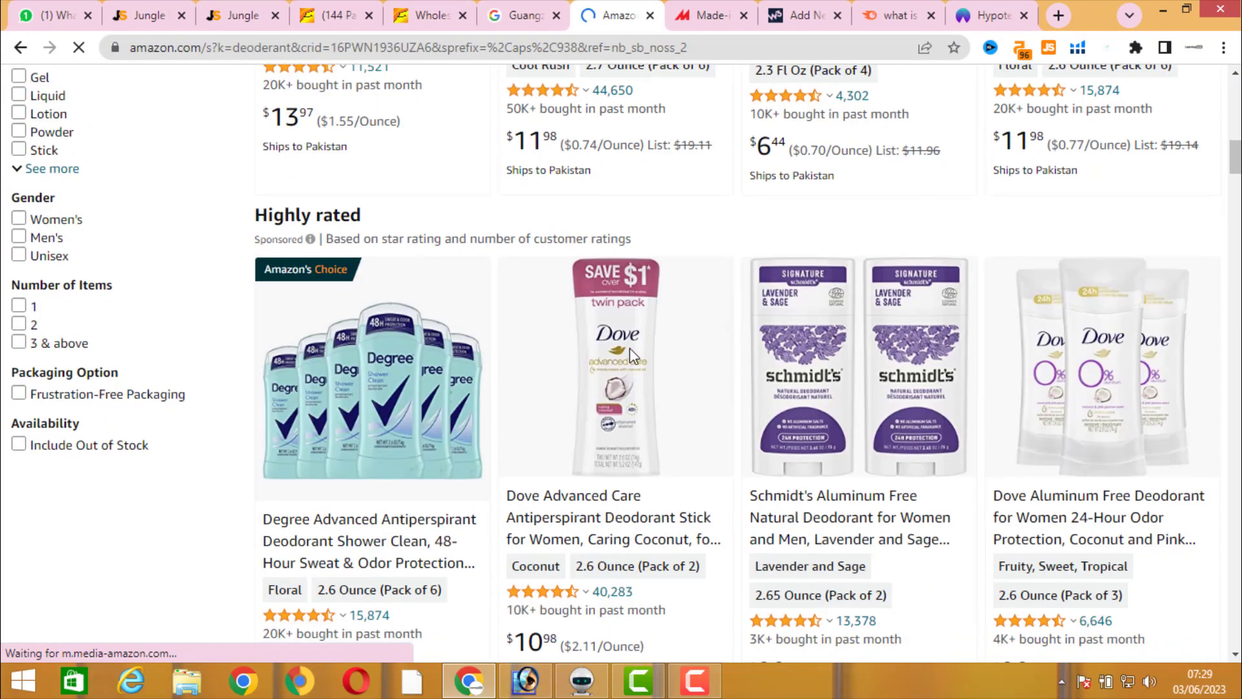
pyautogui.scroll(-5, 859, 352)
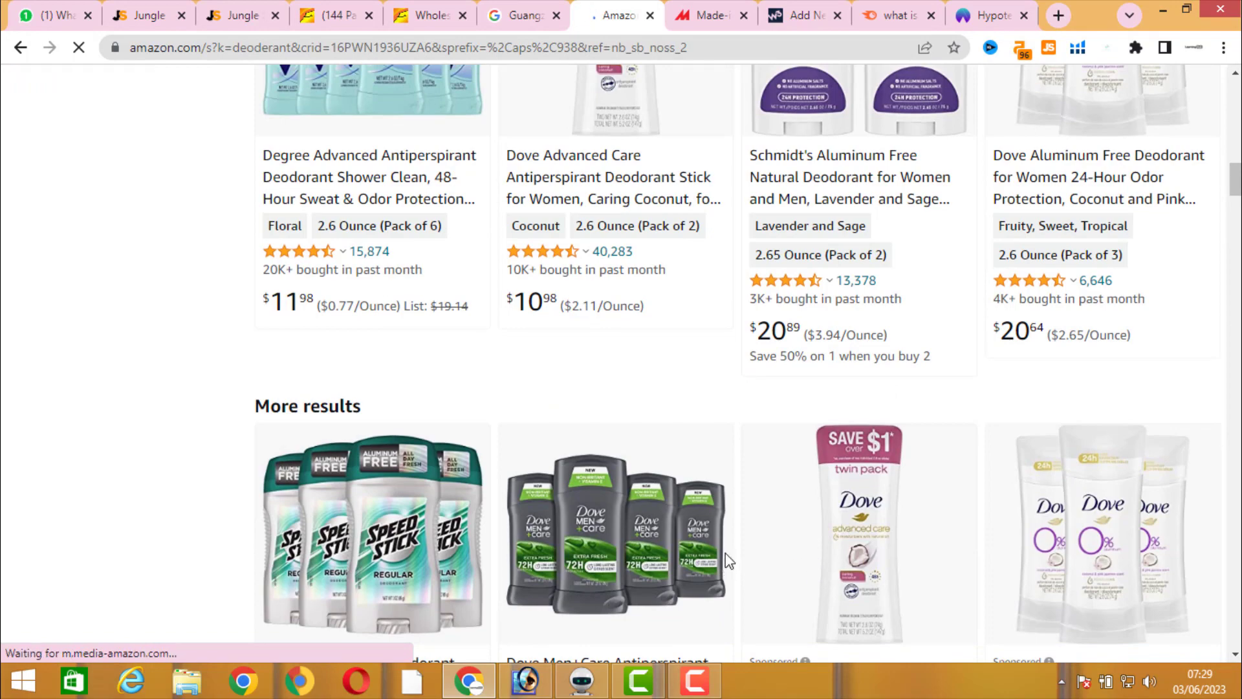
pyautogui.scroll(4, 623, 458)
# Step: Back in Jungle Scout's Rank Tracker, try adding a product with the keyword "deoderant" and the My Products option, leaving the form unsaved
pyautogui.click(150, 15)
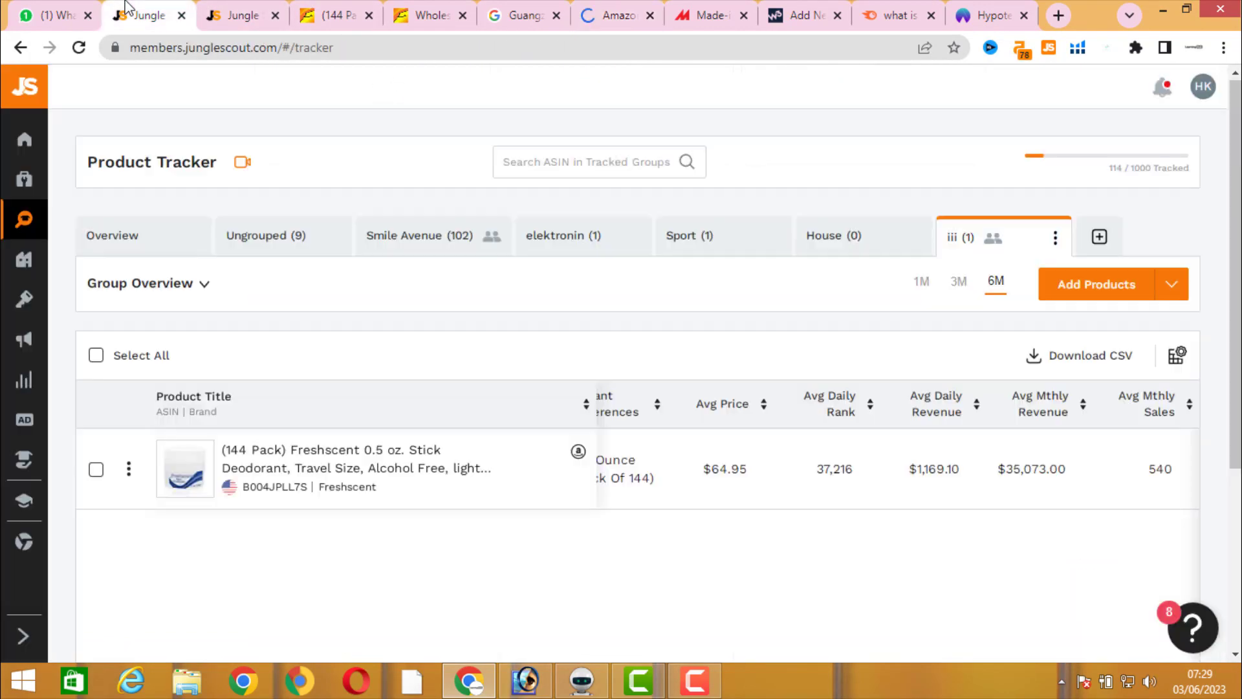
pyautogui.moveTo(60, 441)
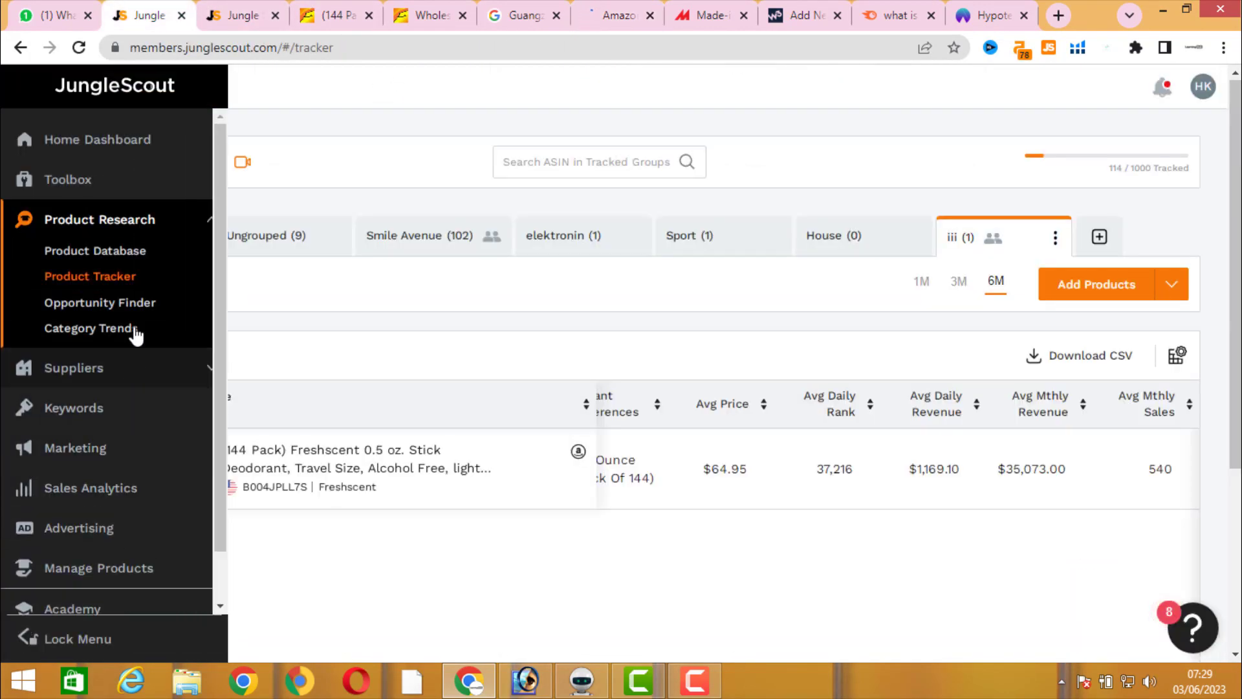
pyautogui.click(179, 409)
pyautogui.click(99, 414)
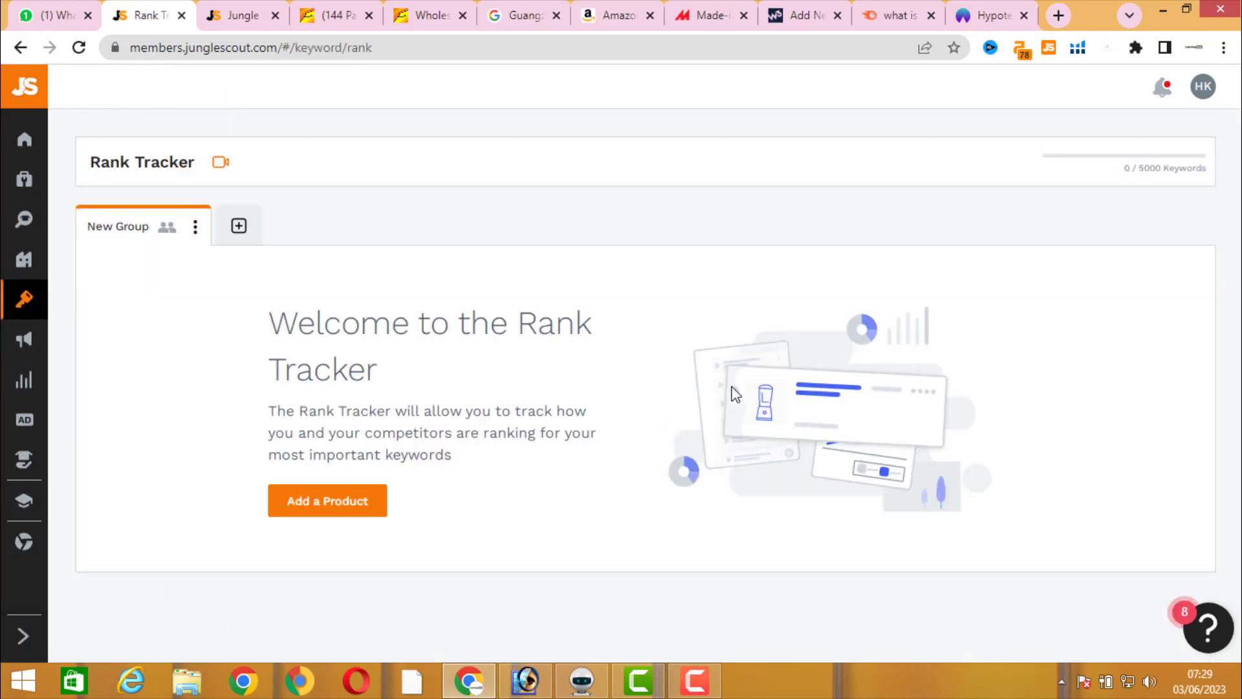
pyautogui.click(346, 502)
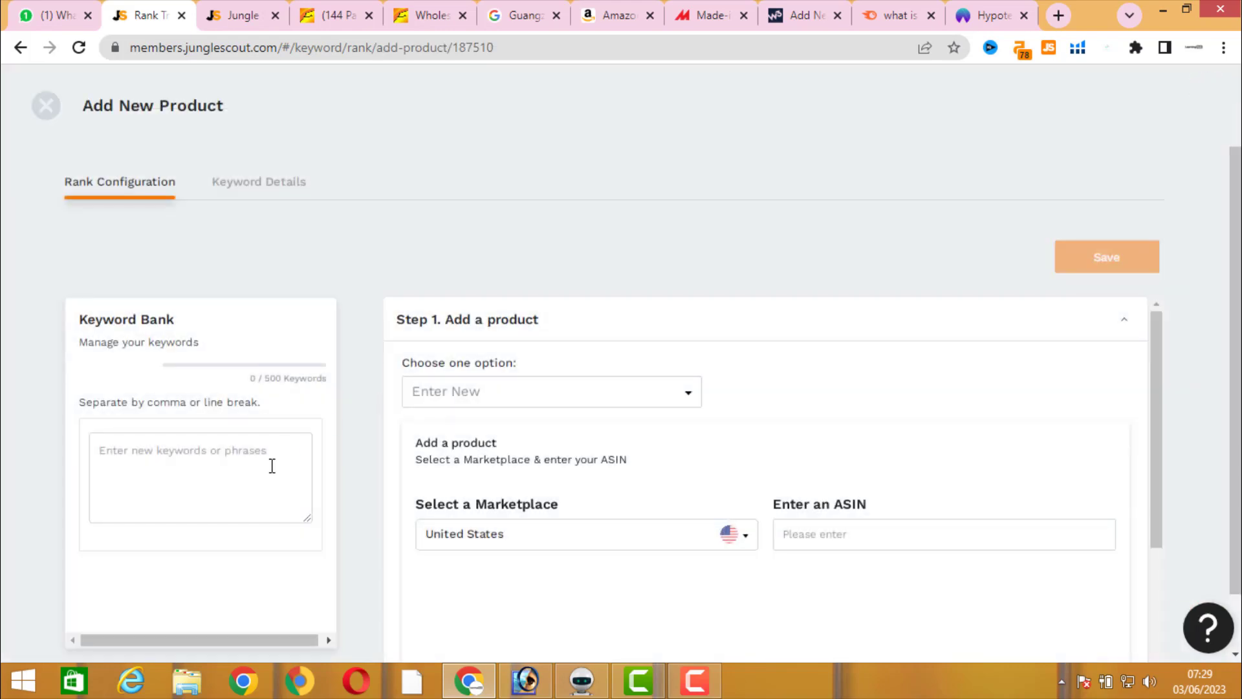
pyautogui.click(271, 466)
pyautogui.hotkey('ctrl', 'v')
pyautogui.click(561, 403)
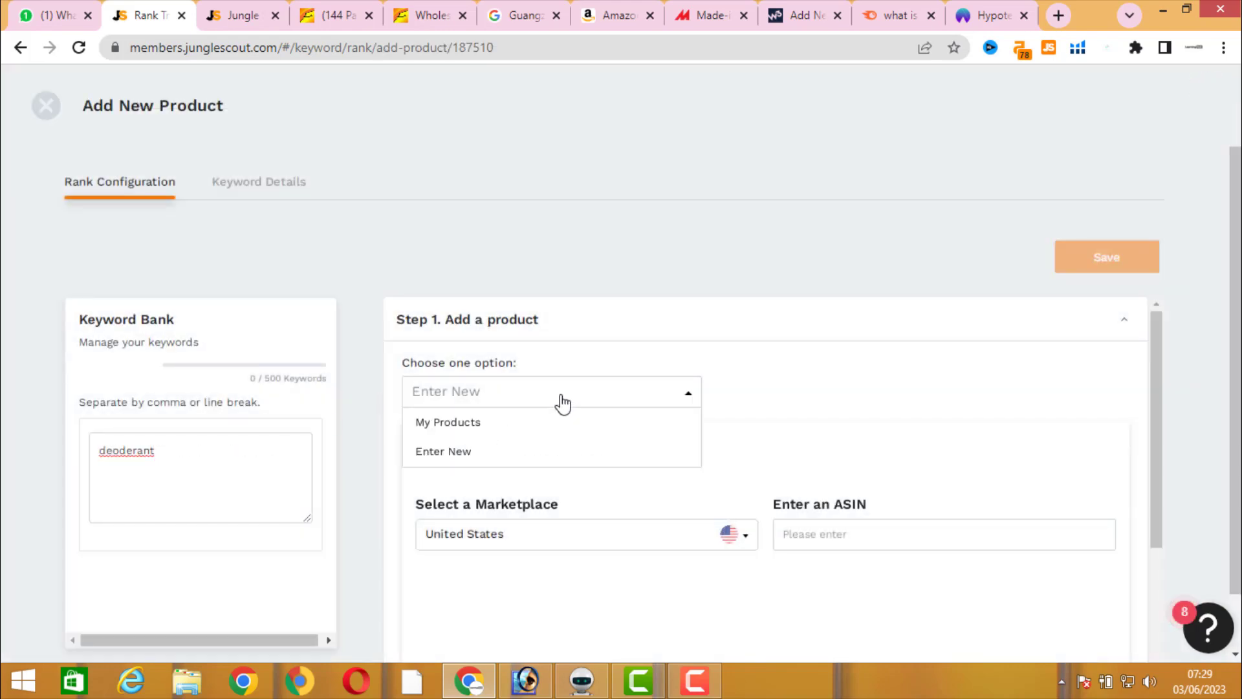
pyautogui.click(530, 423)
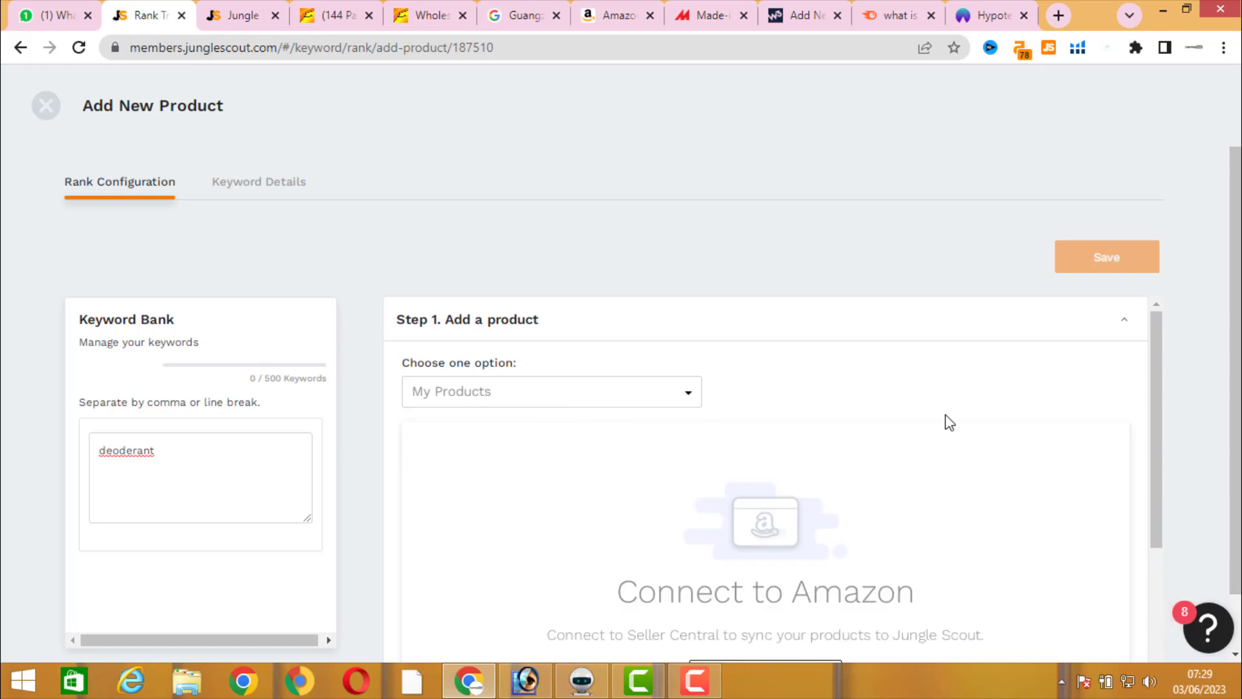
pyautogui.scroll(-3, 935, 427)
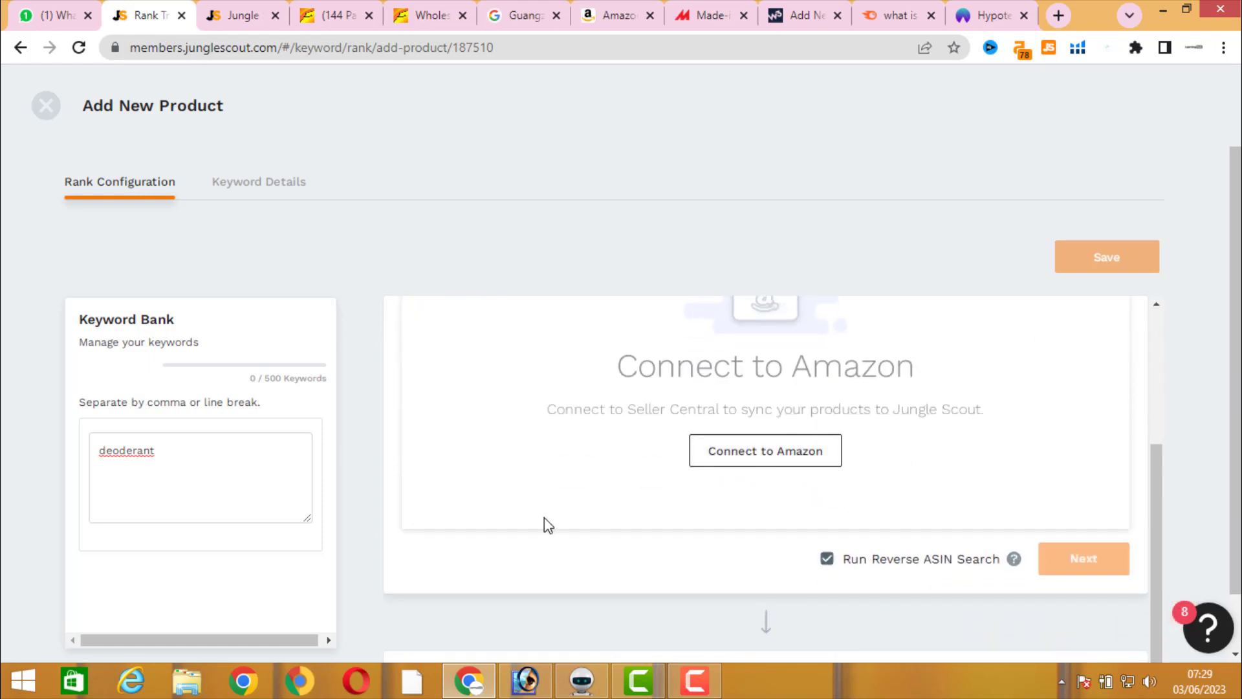
pyautogui.click(44, 106)
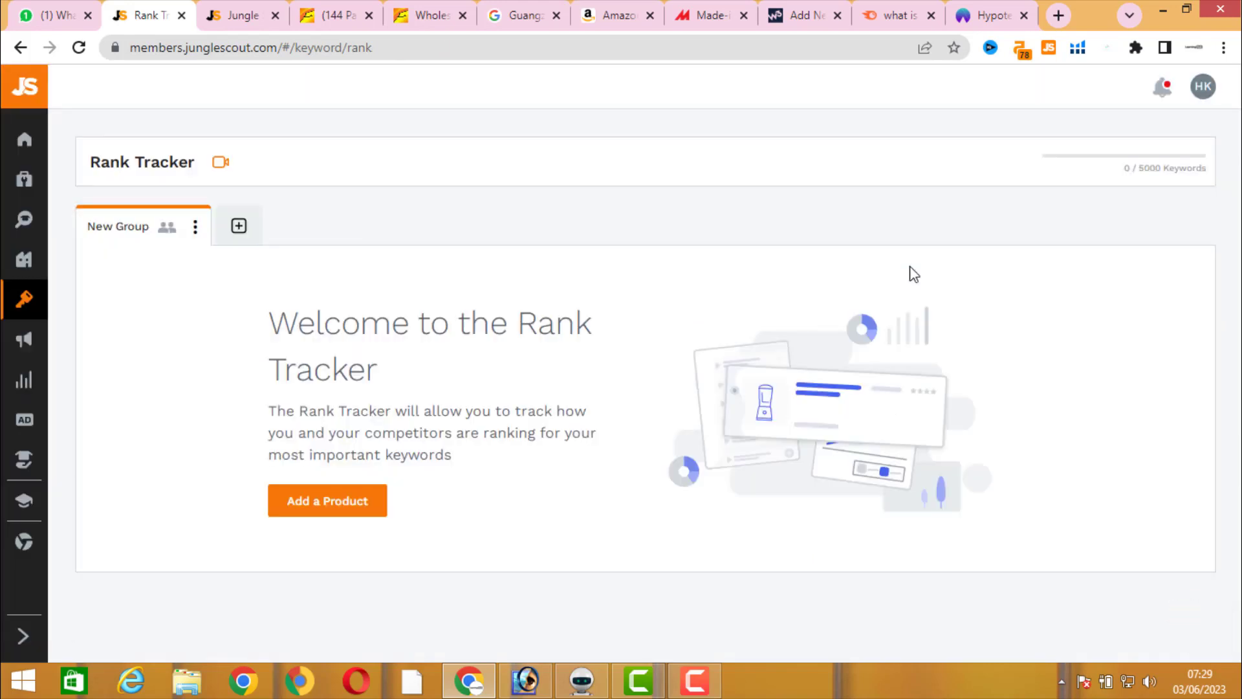
pyautogui.moveTo(103, 366)
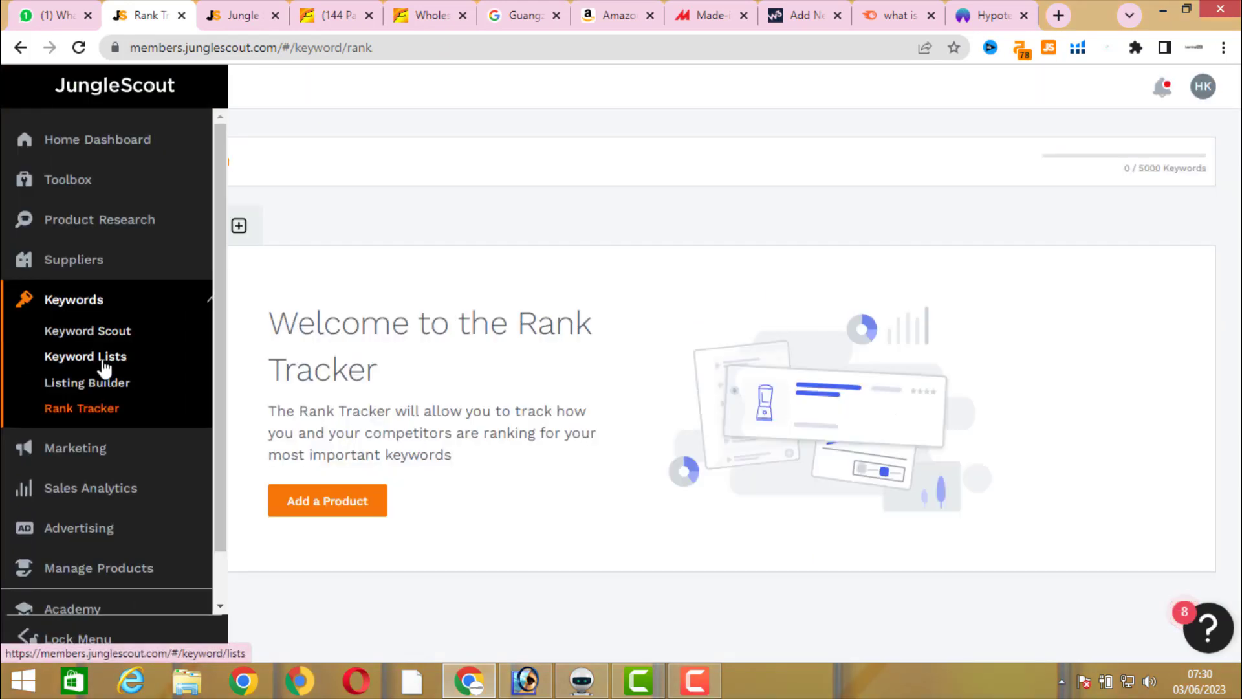
pyautogui.click(136, 463)
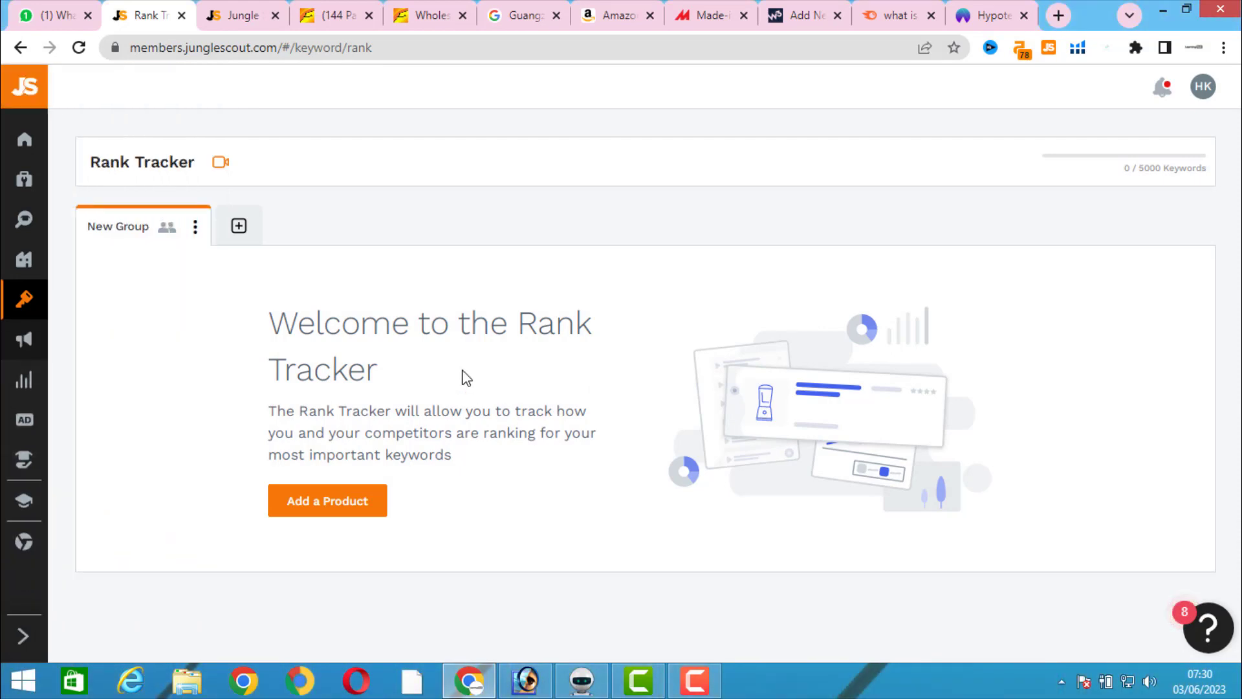
# Step: Open the Profit Overview page under Sales Analytics and review the features it offers
pyautogui.moveTo(65, 392)
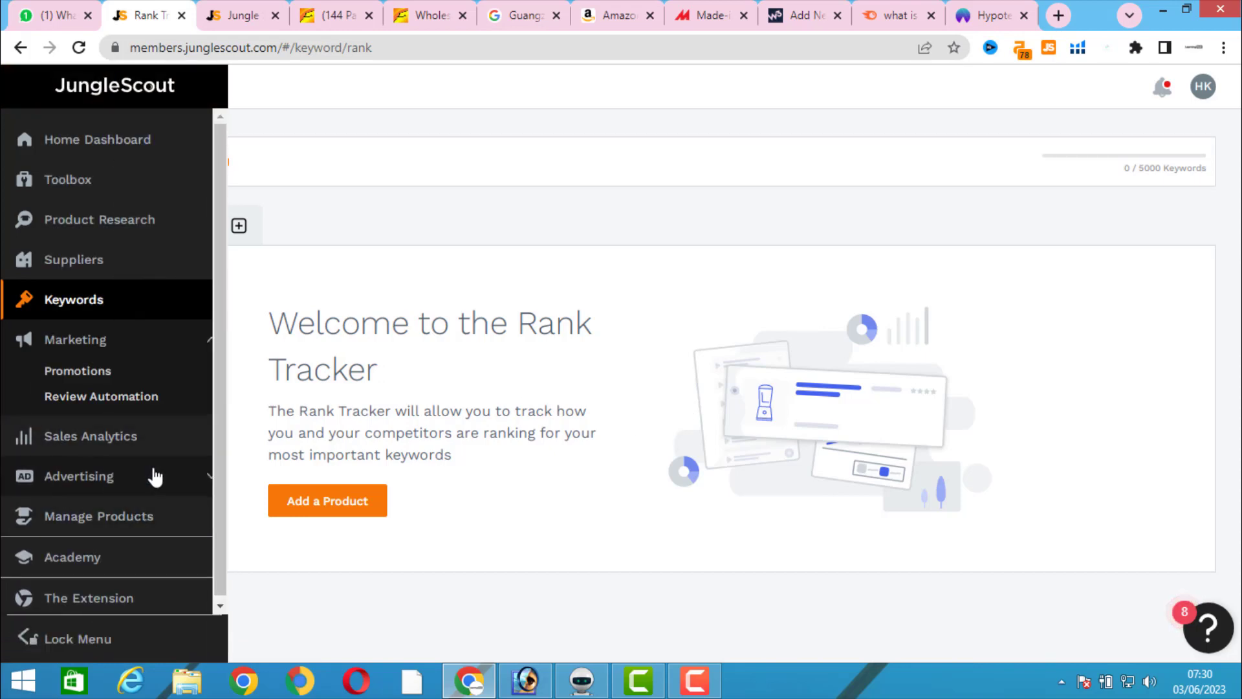
pyautogui.click(134, 449)
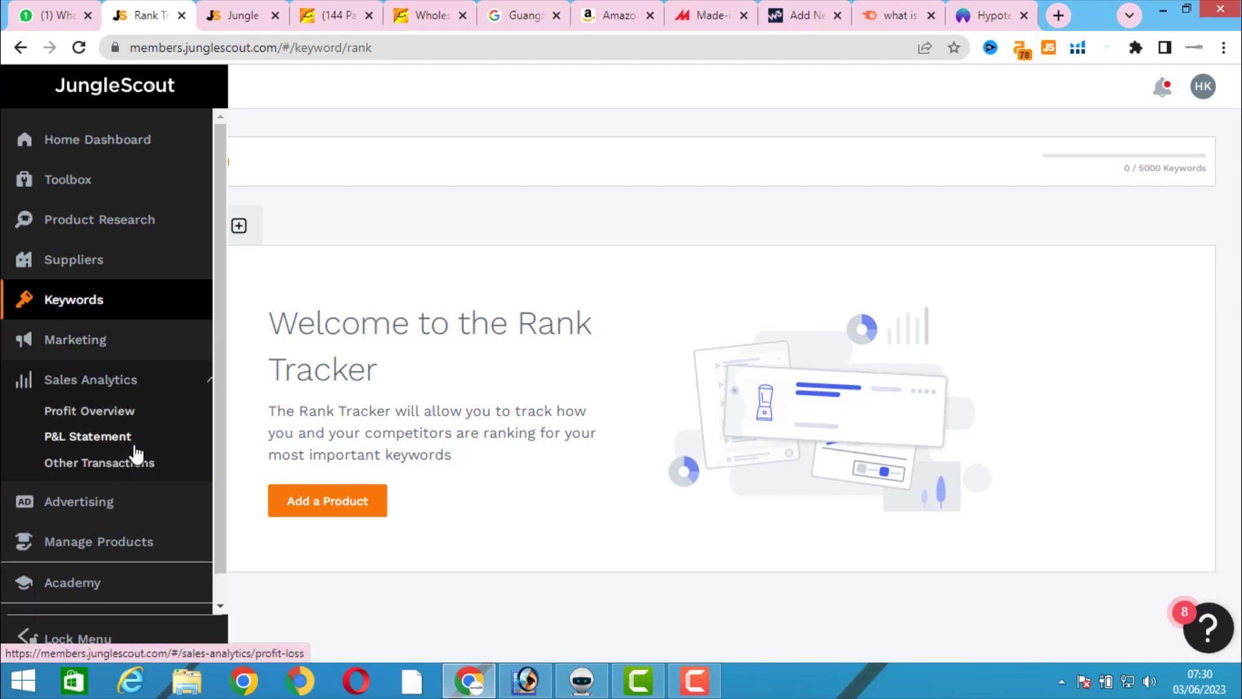
pyautogui.click(117, 417)
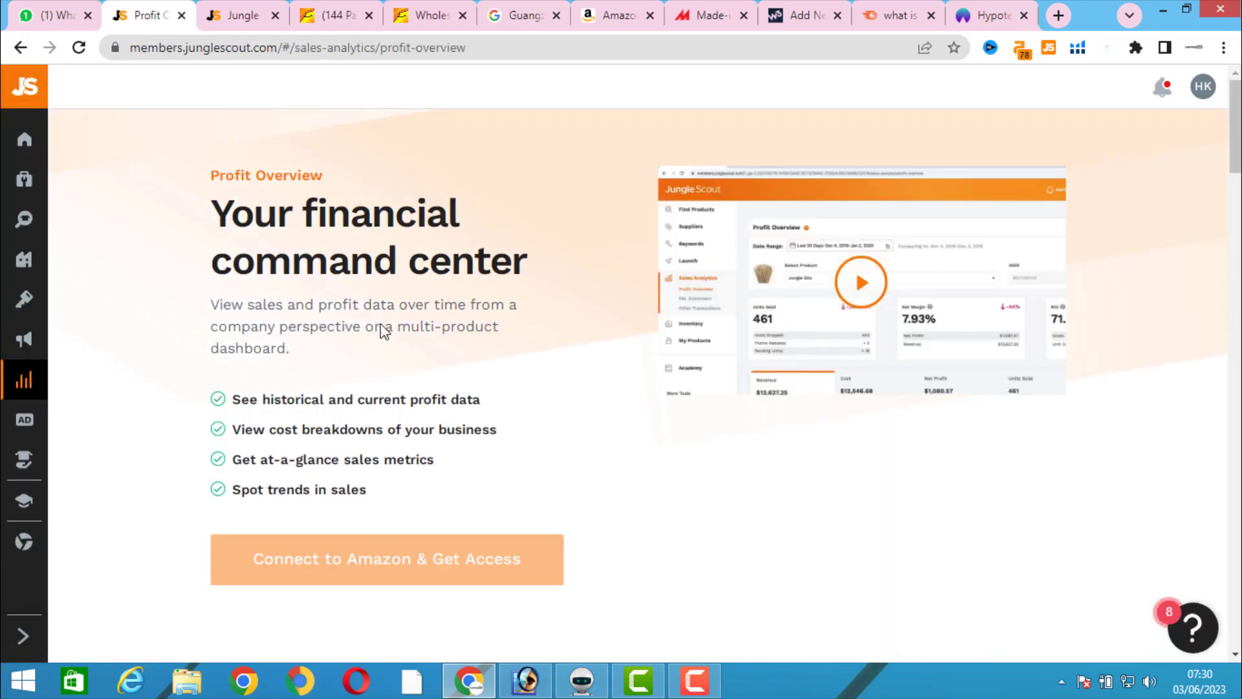
pyautogui.moveTo(14, 466)
pyautogui.moveTo(26, 181)
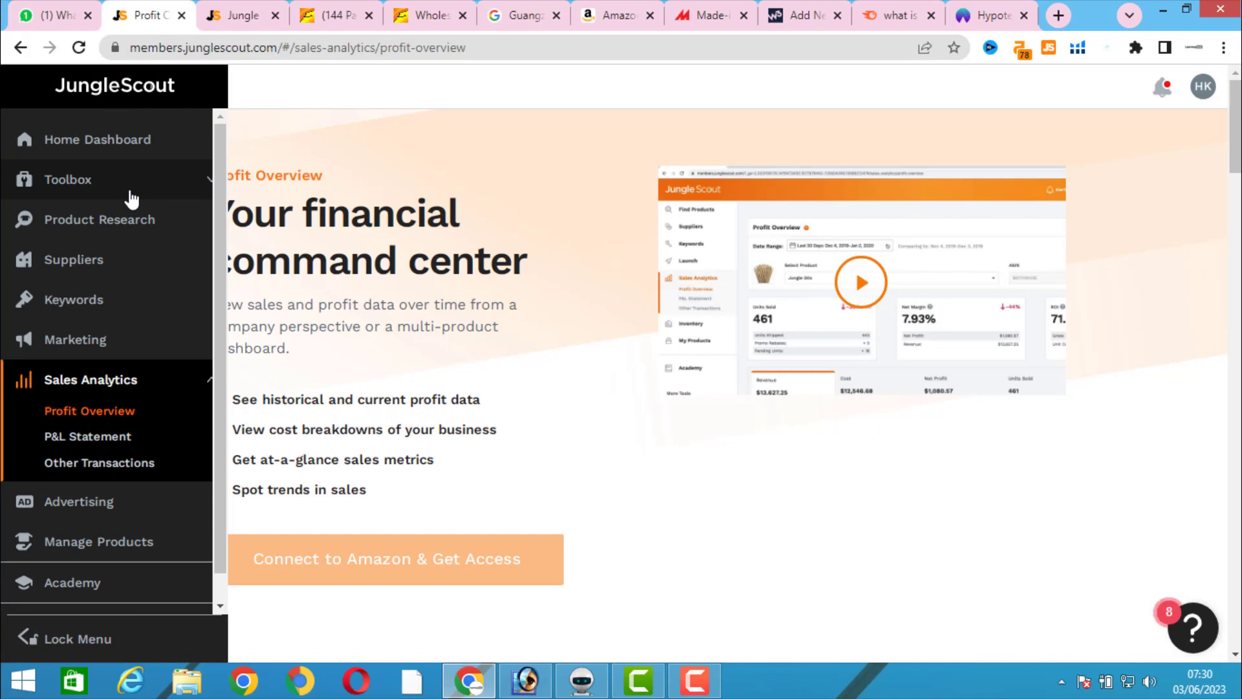
# Step: Open a new browser tab and bring up the Jungle Scout extension's login form for an existing account
pyautogui.click(1059, 16)
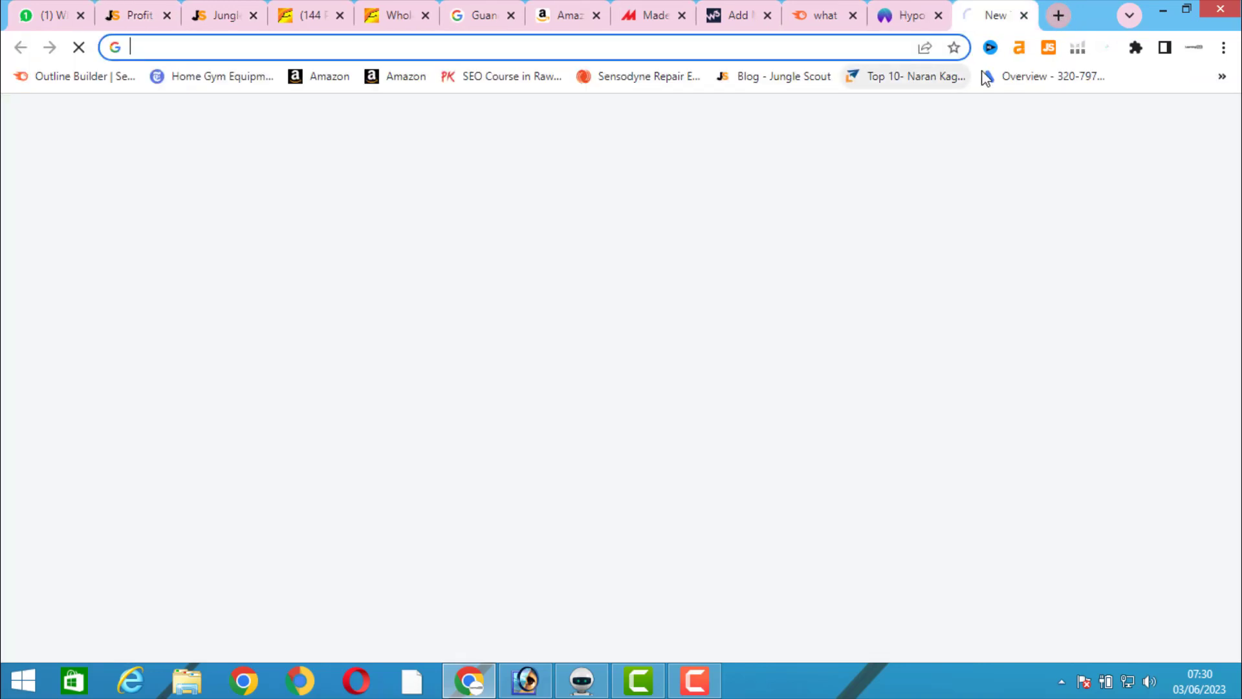
pyautogui.click(1049, 48)
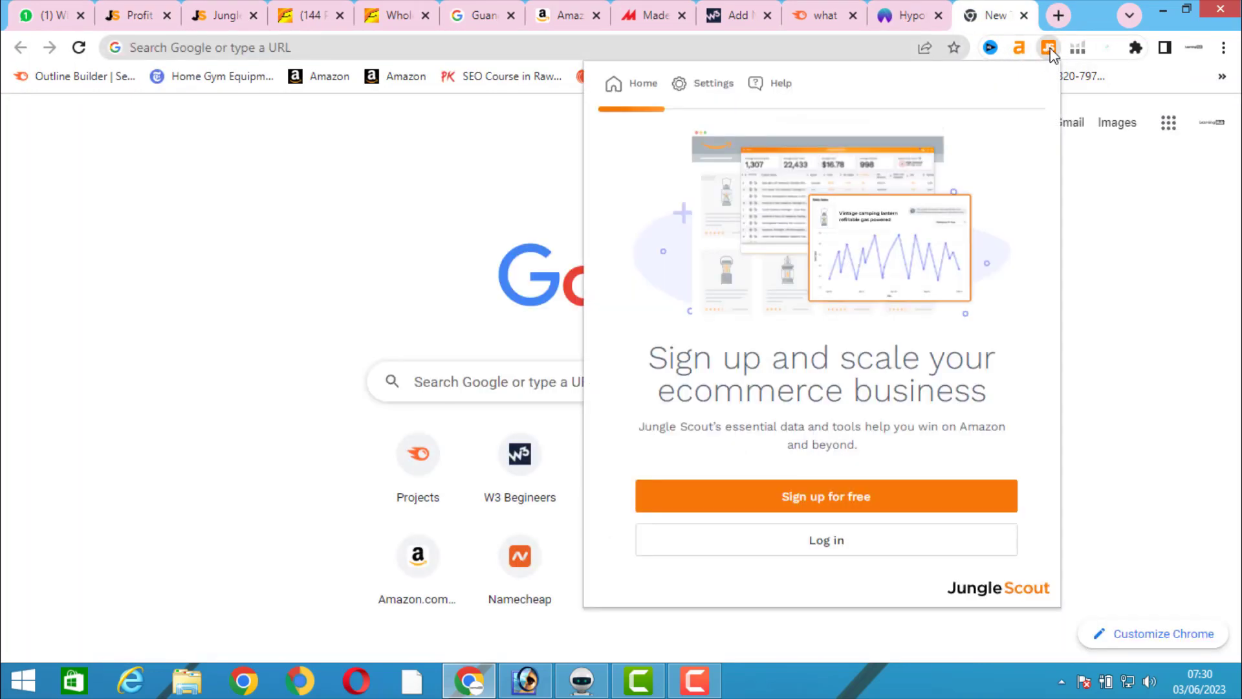
pyautogui.click(879, 501)
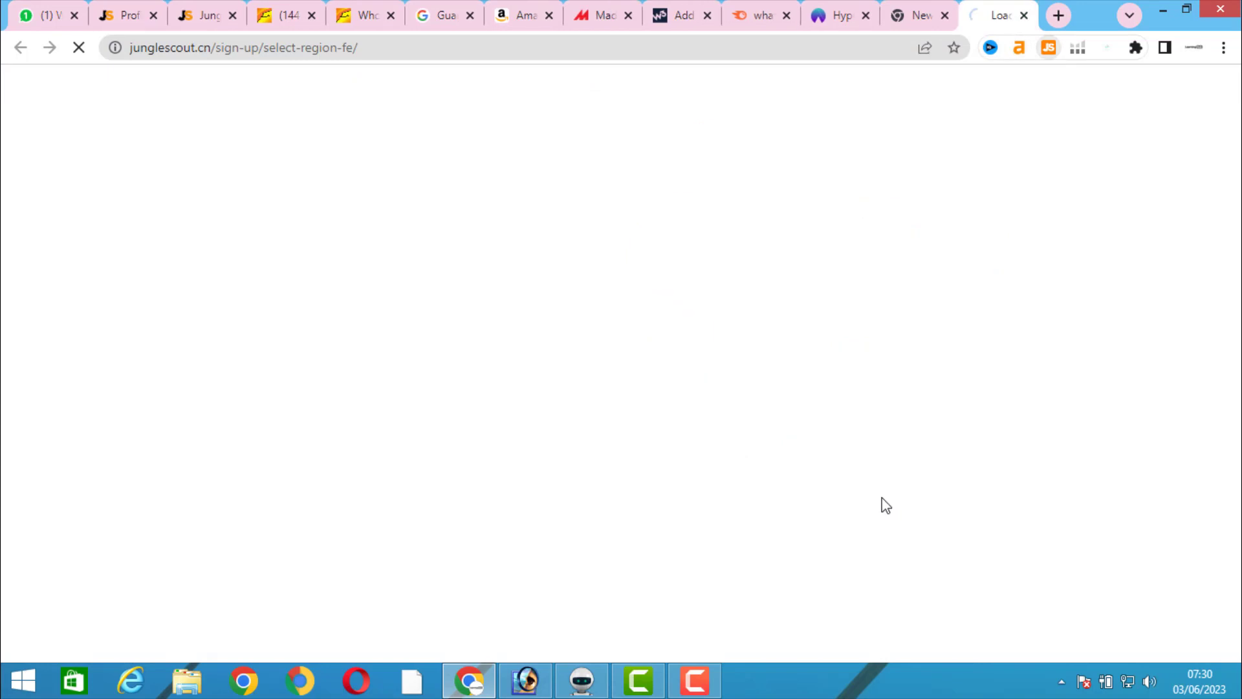
pyautogui.click(1024, 16)
pyautogui.click(1048, 48)
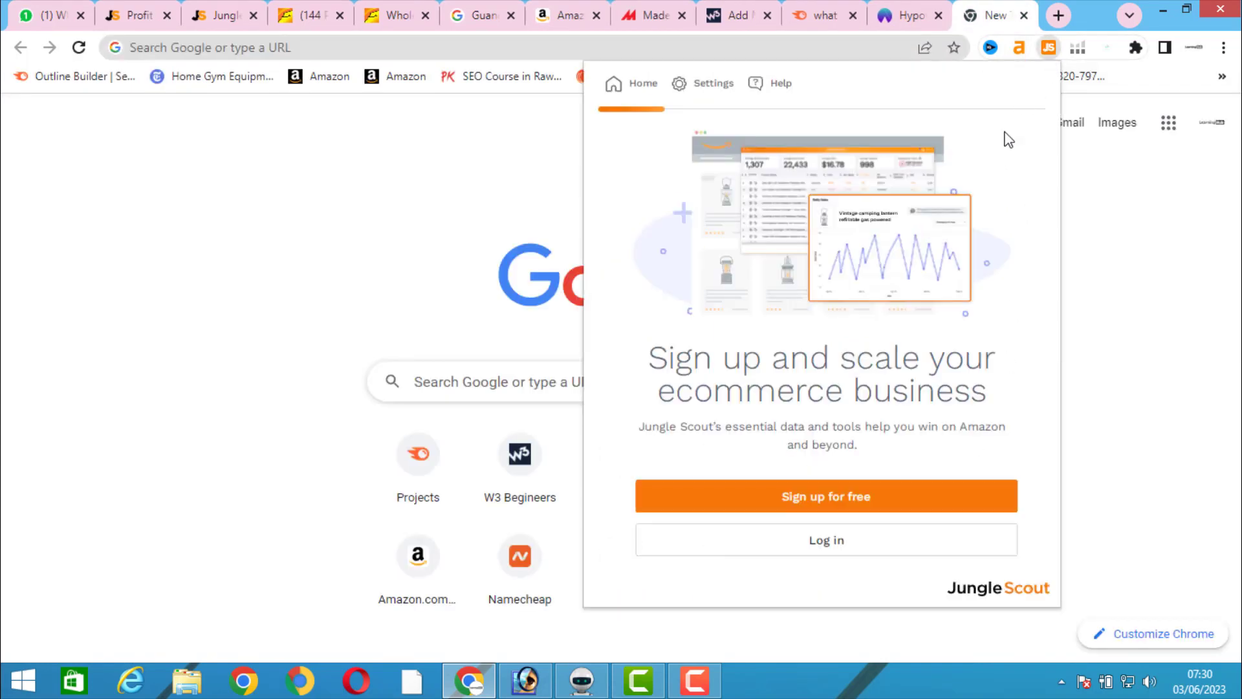
pyautogui.click(857, 547)
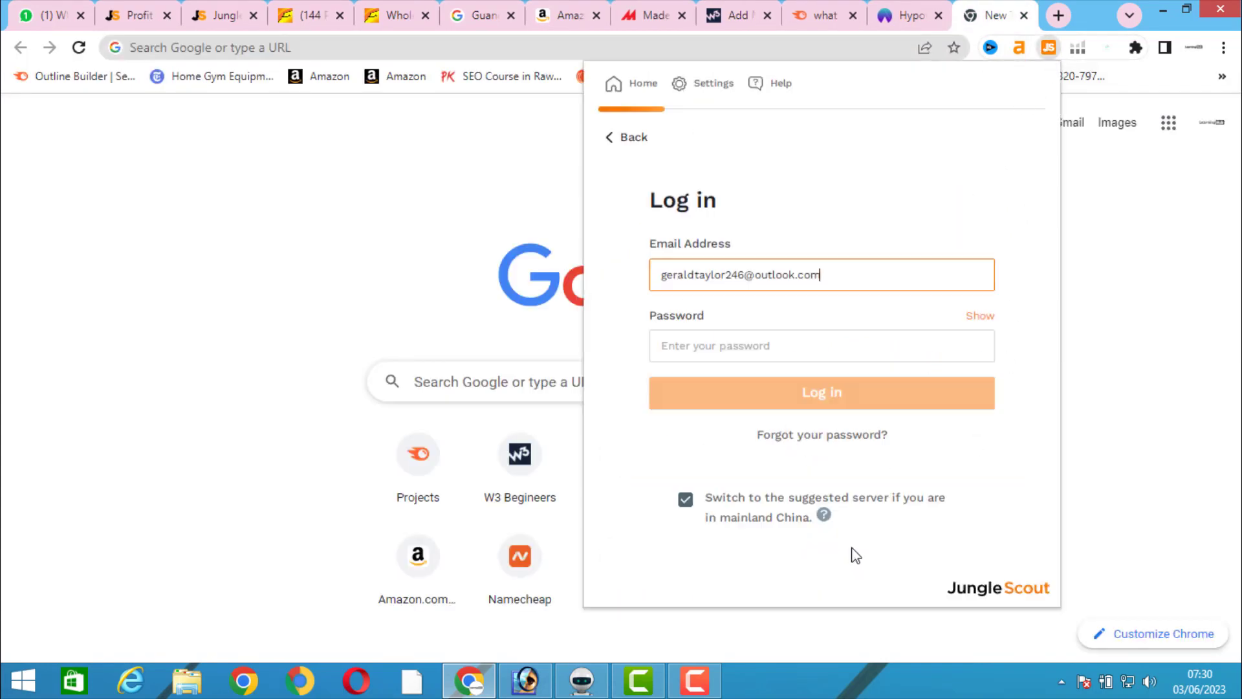
pyautogui.click(805, 338)
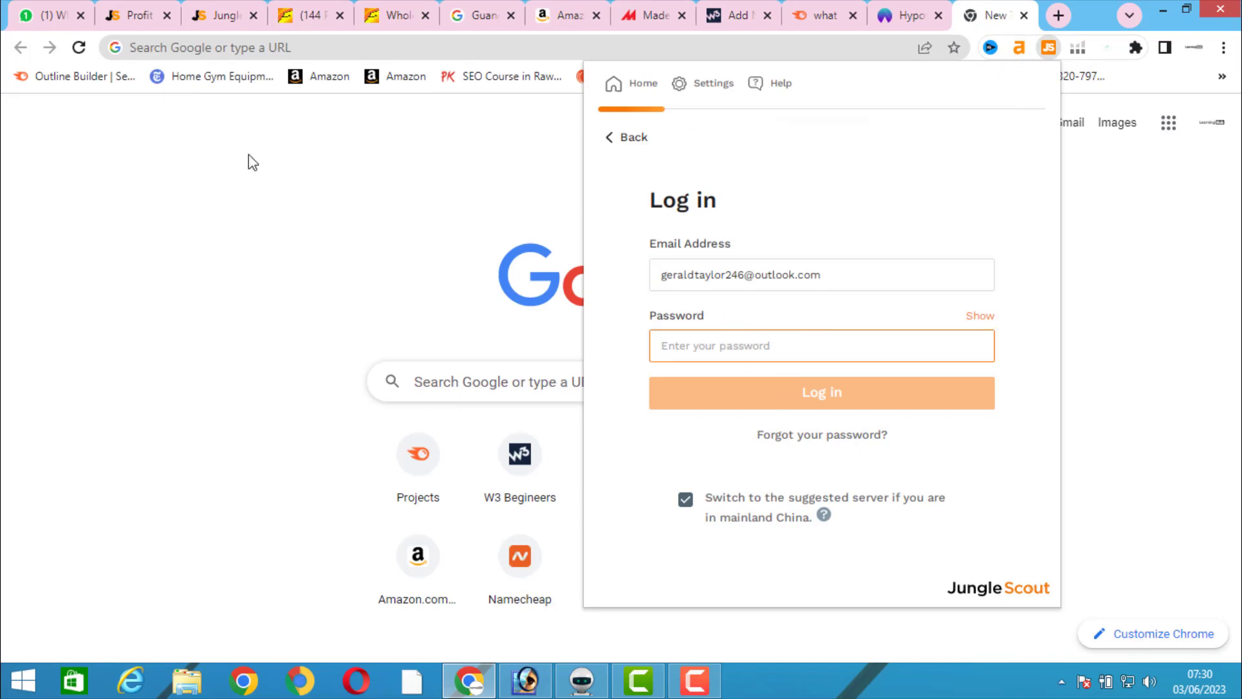
# Step: Copy the user ID from the registration message in the Jungle Scout WhatsApp chat and return to the new tab
pyautogui.click(57, 13)
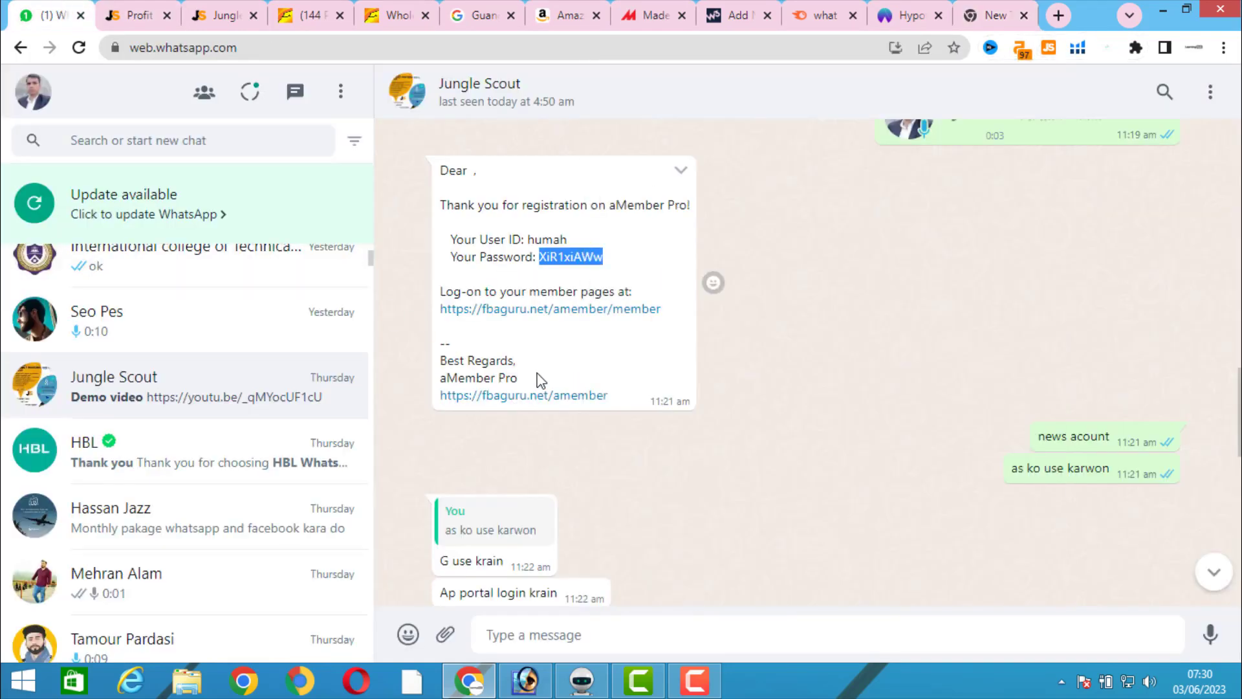
pyautogui.doubleClick(550, 241)
pyautogui.hotkey('ctrl', 'c')
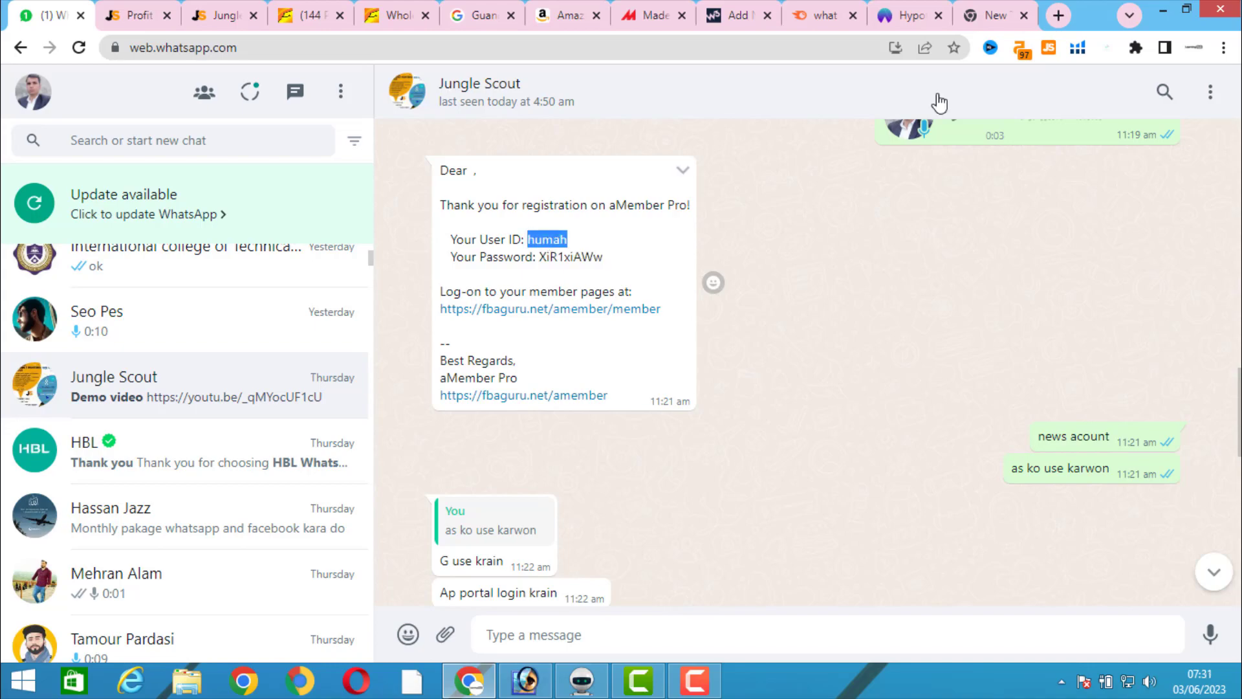
pyautogui.click(999, 14)
pyautogui.click(916, 7)
pyautogui.click(821, 14)
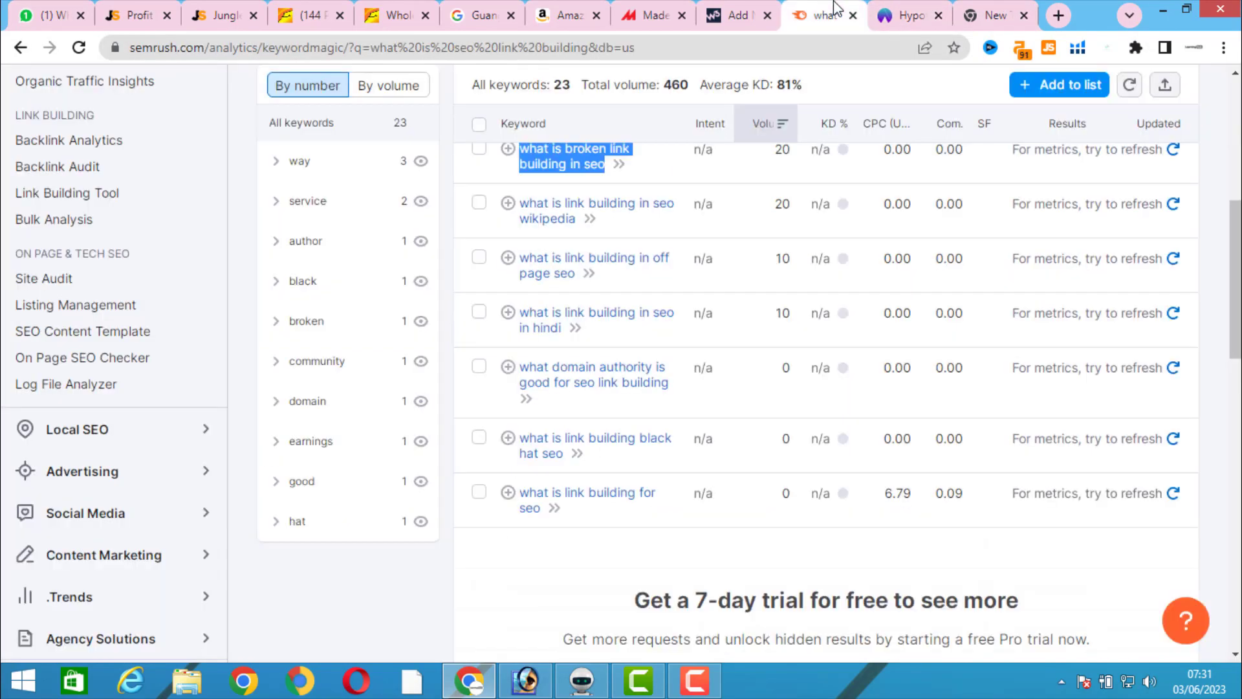
pyautogui.click(999, 14)
# Step: Try the copied user ID as the login email in the Jungle Scout extension and undo the replacement
pyautogui.click(1050, 47)
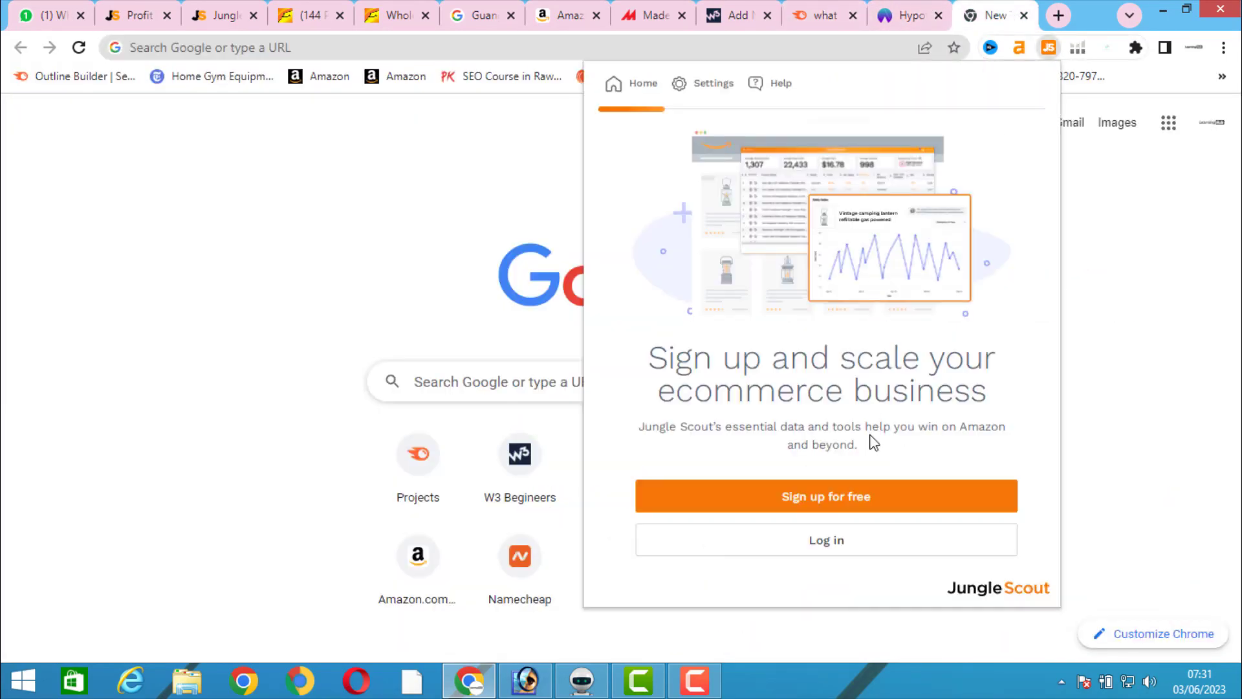
pyautogui.click(853, 537)
pyautogui.tripleClick(844, 275)
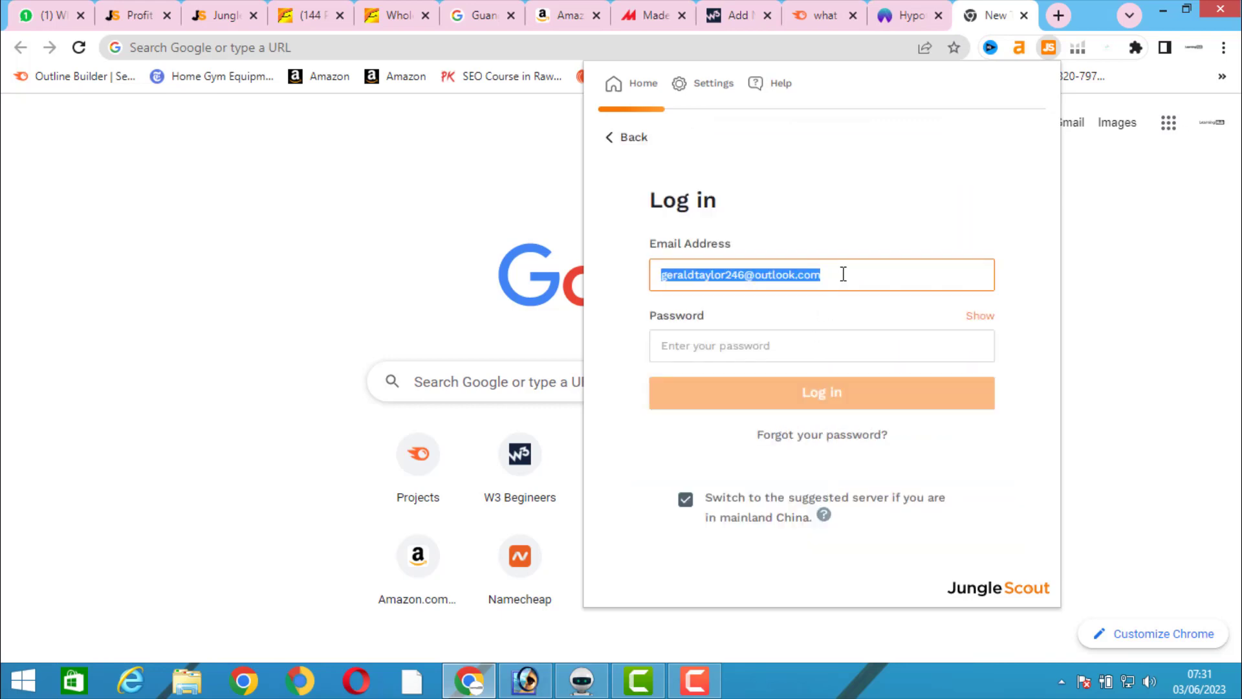
pyautogui.hotkey('ctrl', 'v')
pyautogui.hotkey('ctrl', 'z')
pyautogui.click(809, 345)
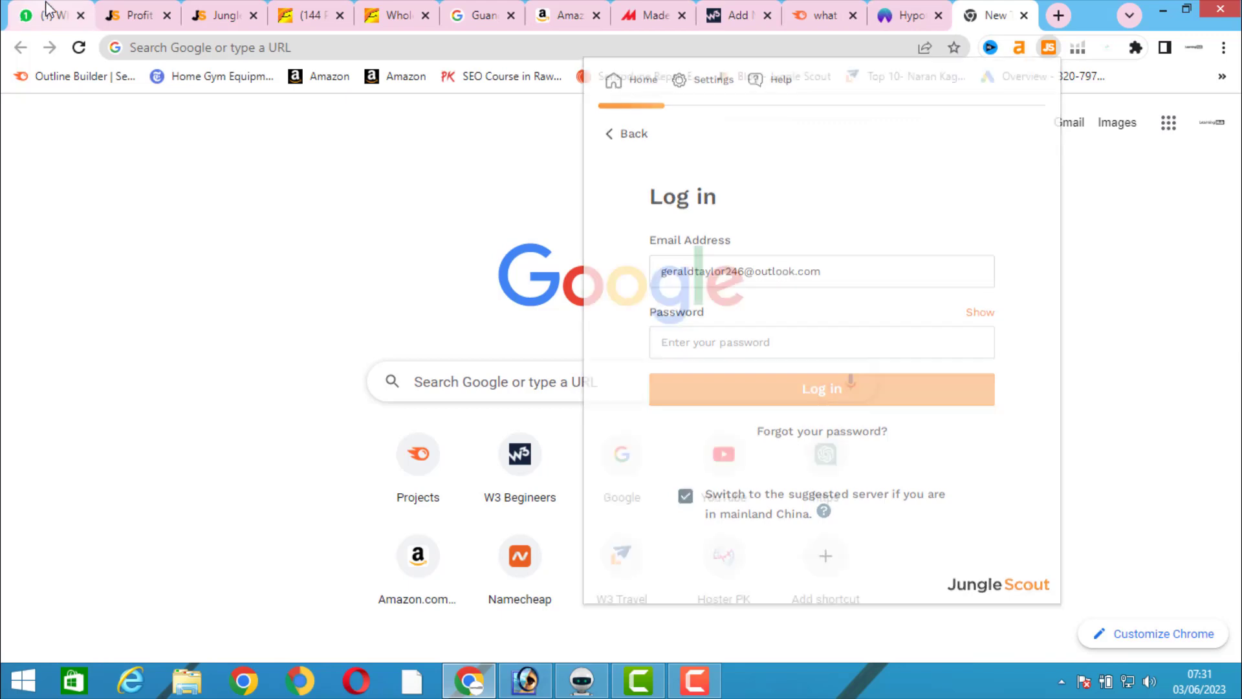
# Step: Find the older message with the Jungle Scout credentials in the WhatsApp chat, copy its password and return to the new tab
pyautogui.click(52, 15)
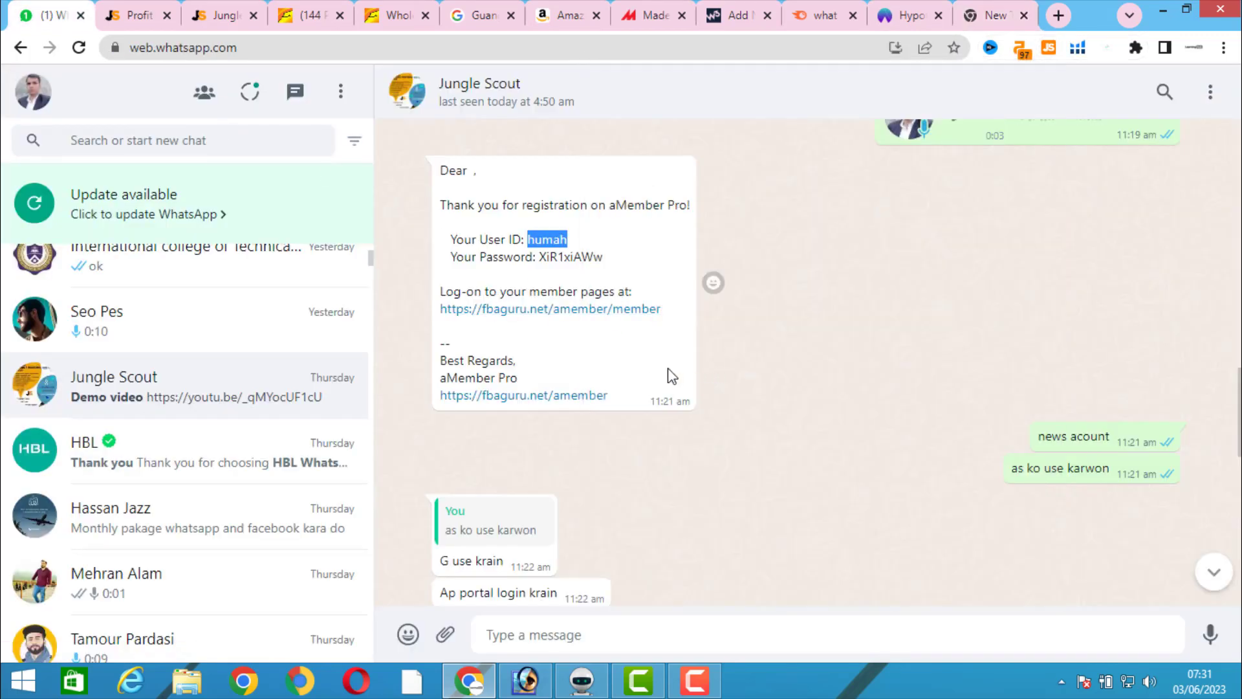
pyautogui.scroll(15, 819, 453)
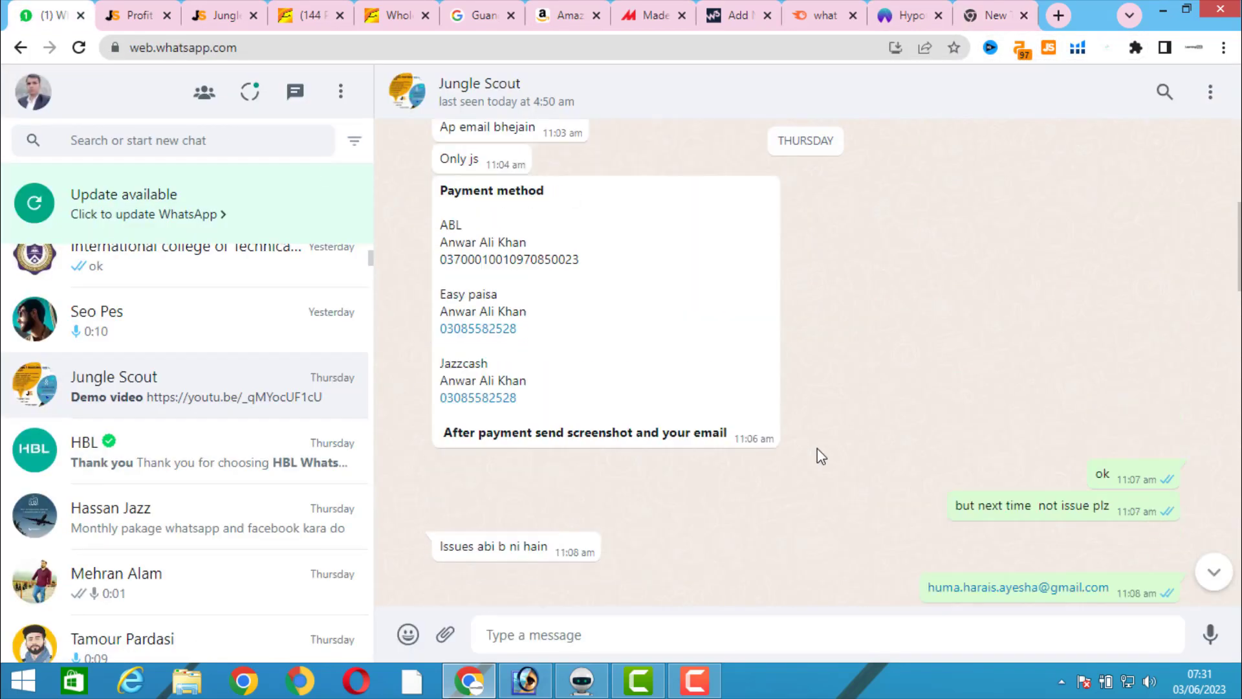
pyautogui.scroll(10, 817, 448)
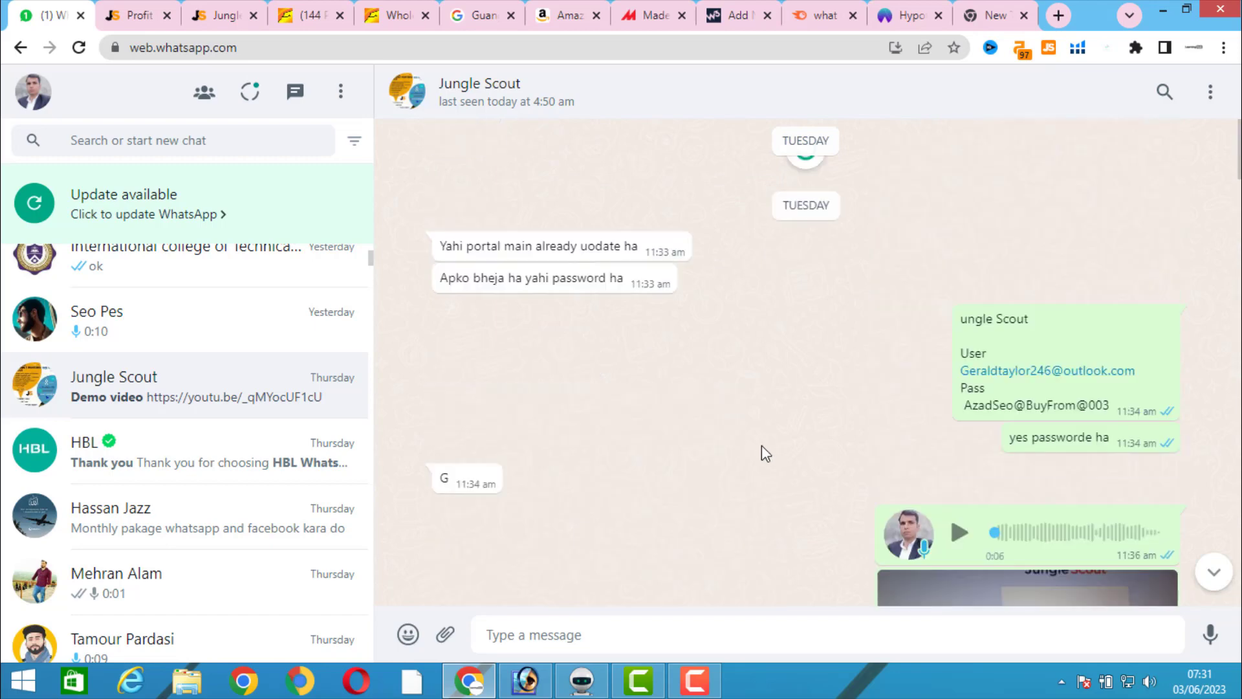
pyautogui.tripleClick(1015, 409)
pyautogui.click(999, 15)
pyautogui.click(845, 11)
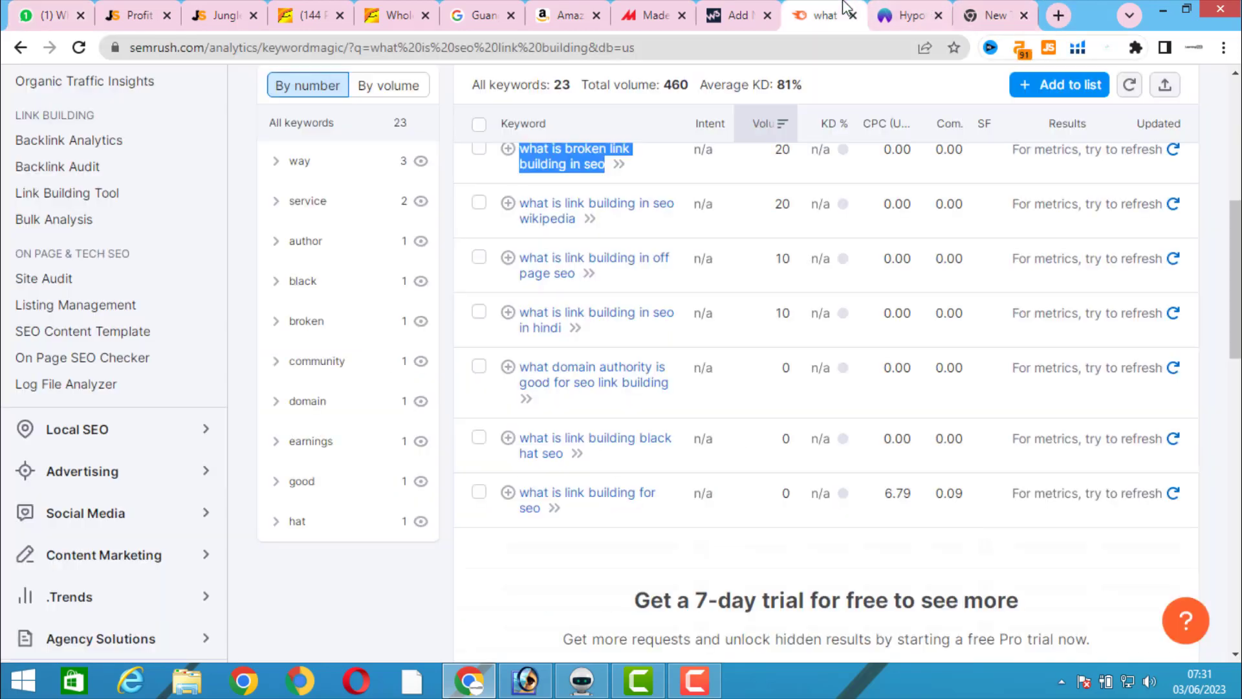
pyautogui.click(996, 14)
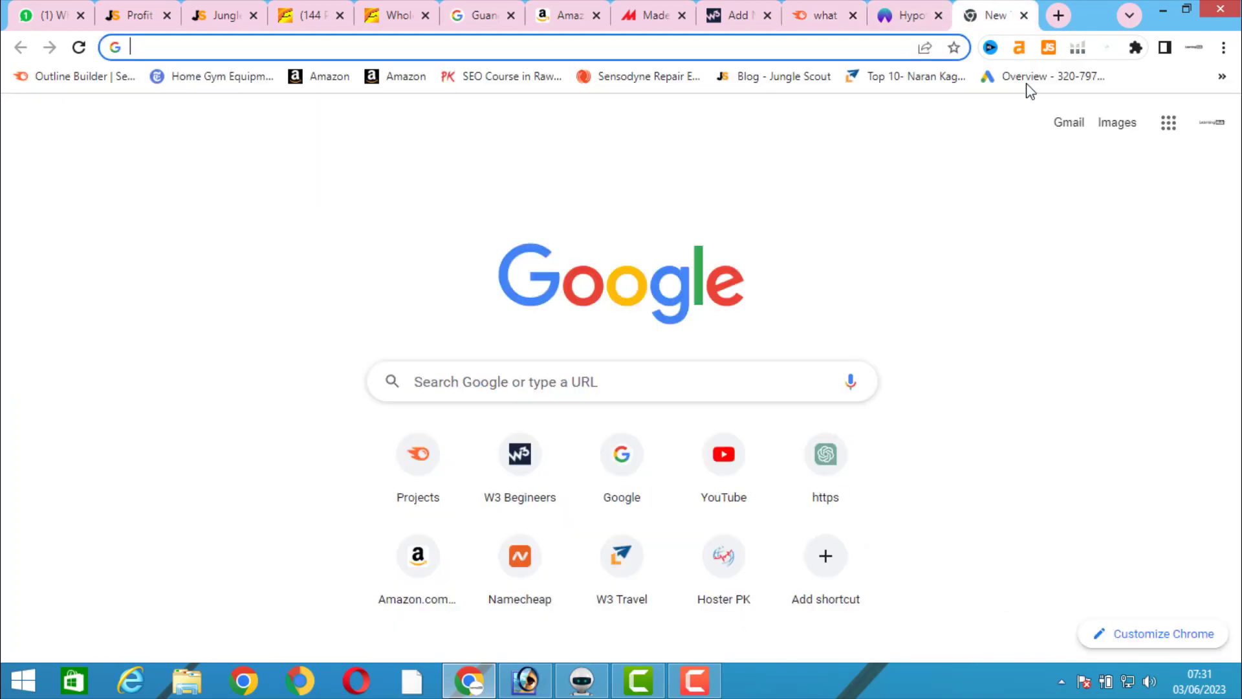
# Step: Enter the copied account password in the Jungle Scout extension's login form, keeping the prefilled email, and submit it
pyautogui.click(1048, 47)
pyautogui.click(852, 546)
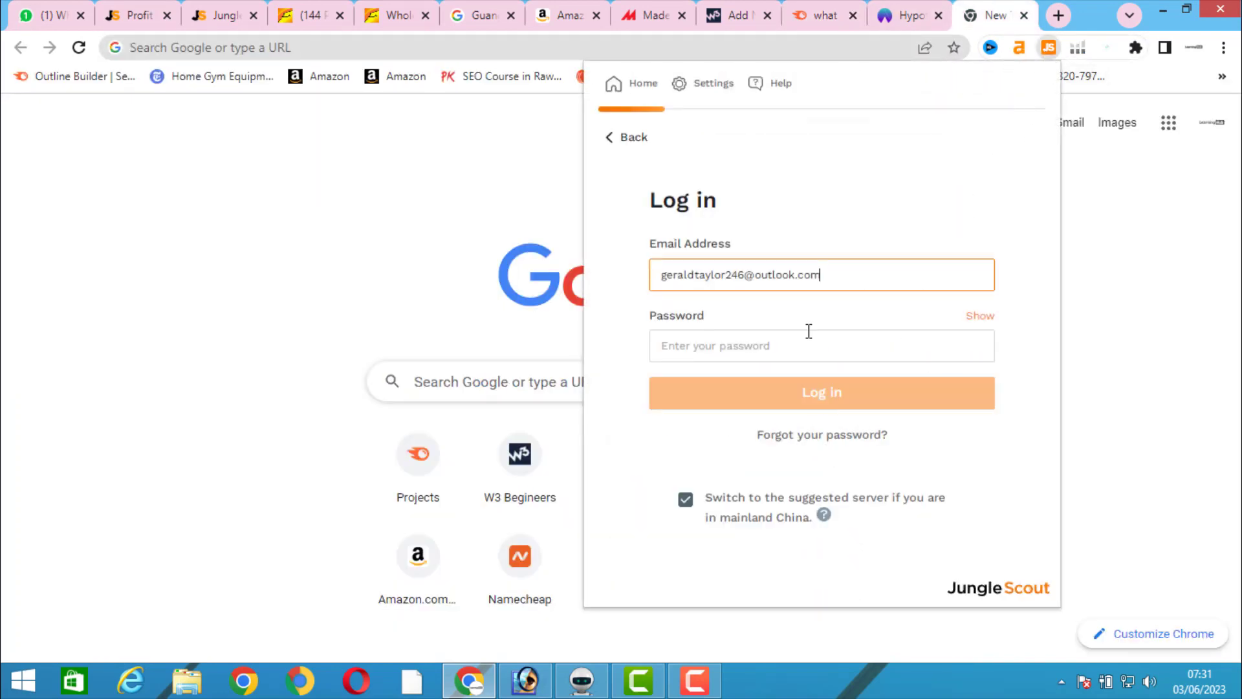
pyautogui.click(810, 338)
pyautogui.hotkey('ctrl', 'v')
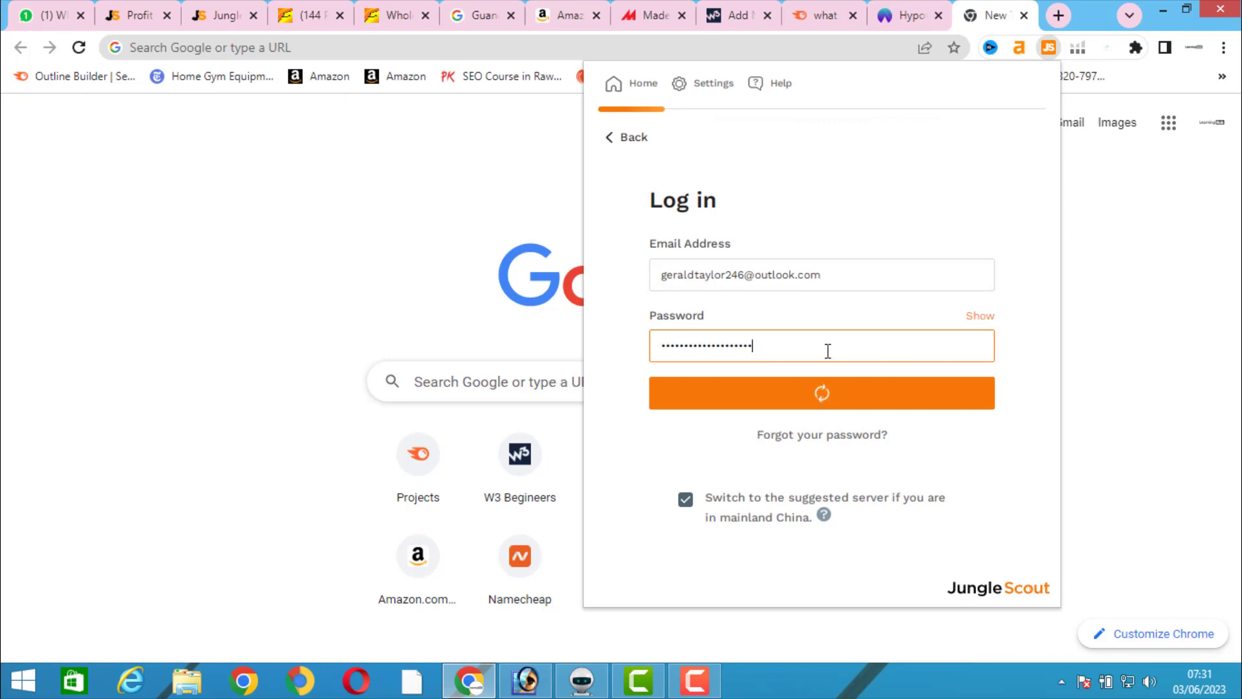
pyautogui.click(837, 335)
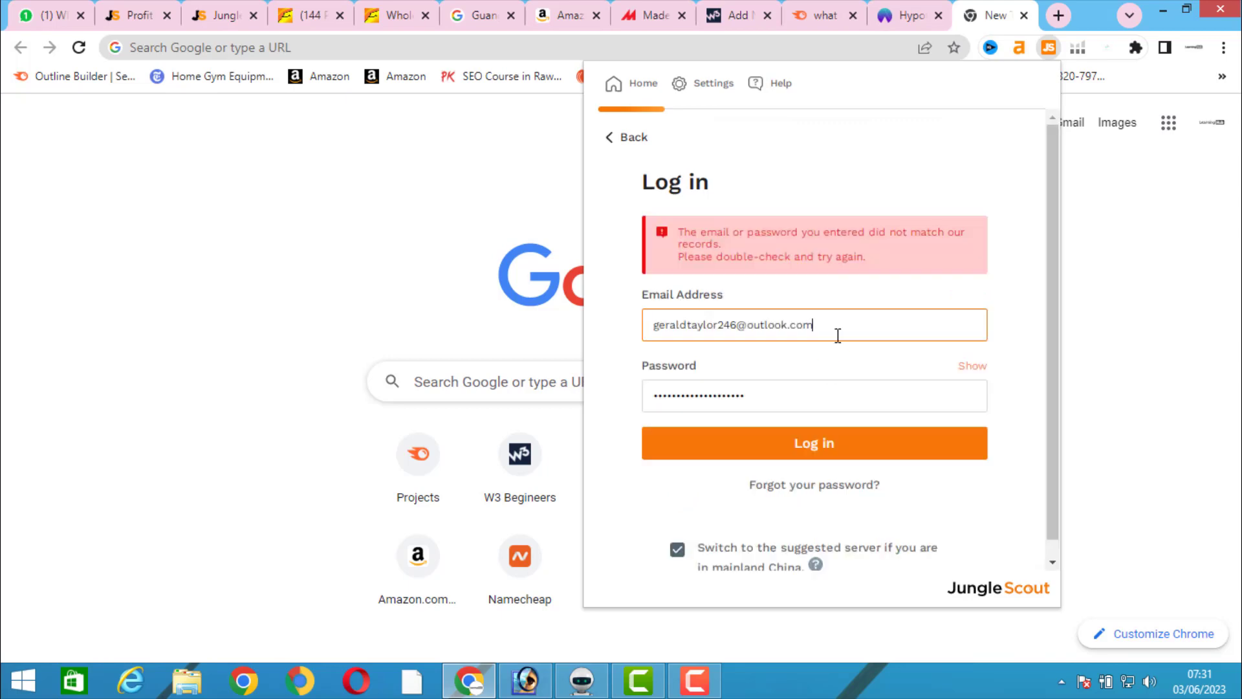
pyautogui.click(820, 457)
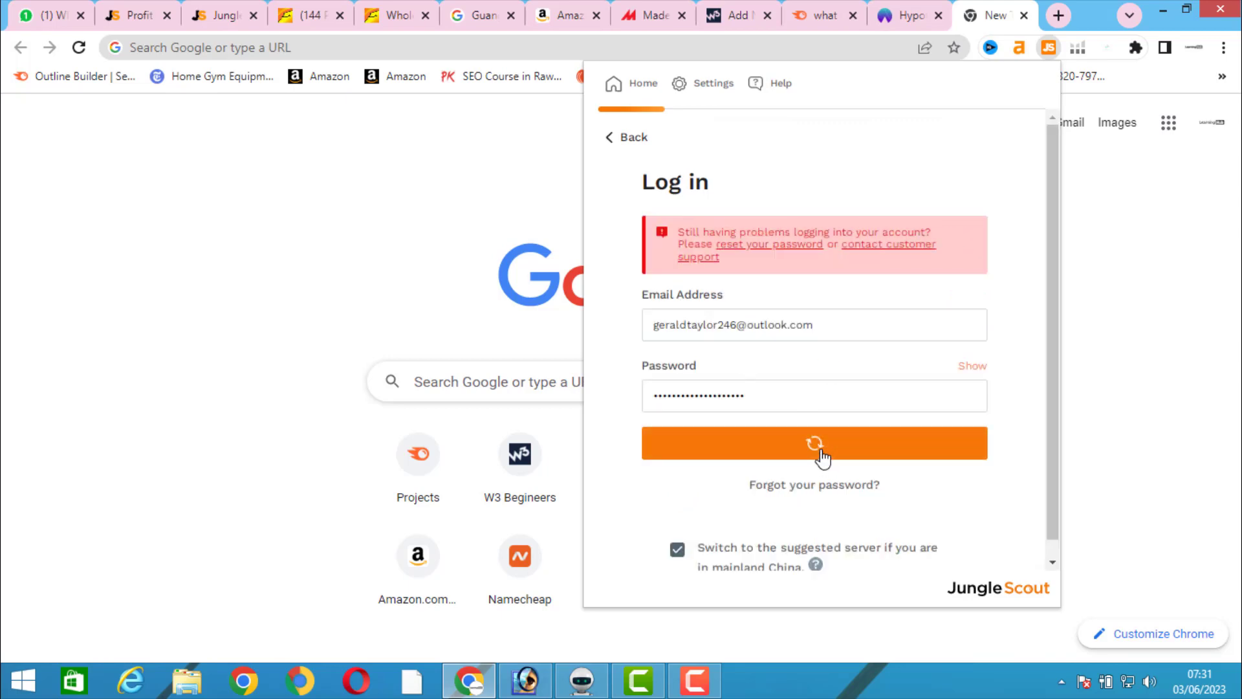
# Step: Show the entered account password, remove its leading space and log in to the Jungle Scout extension
pyautogui.click(971, 367)
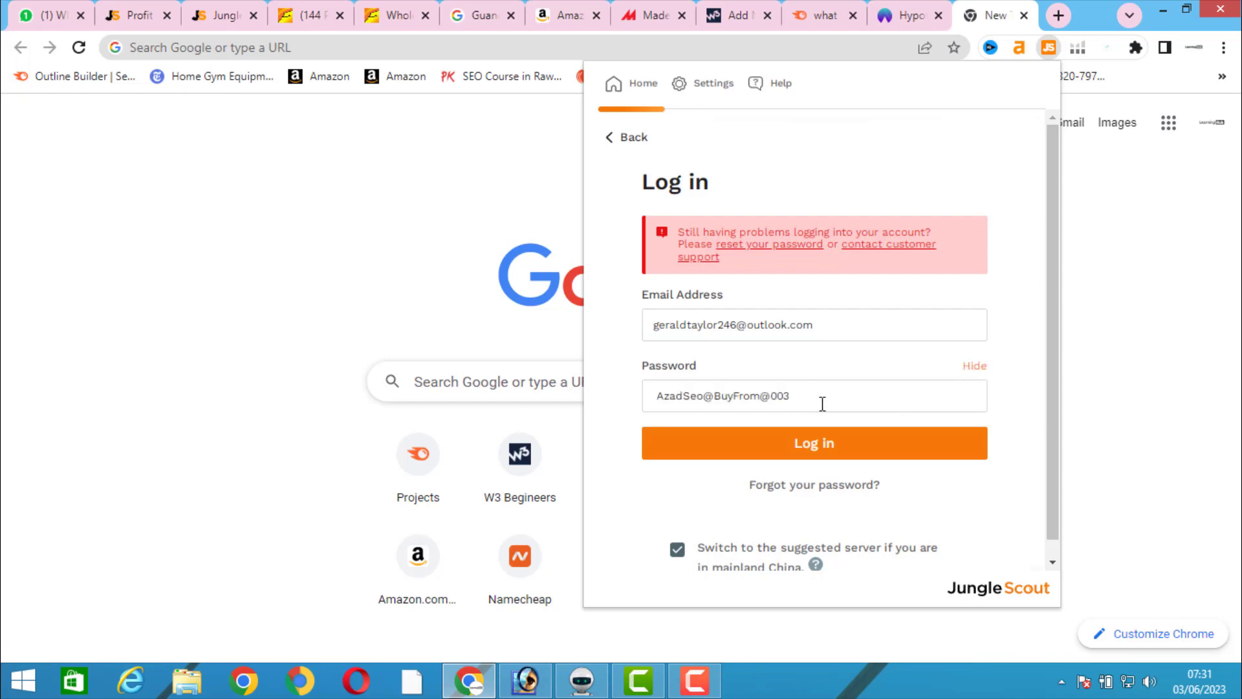
pyautogui.click(821, 404)
pyautogui.press('BackSpace')
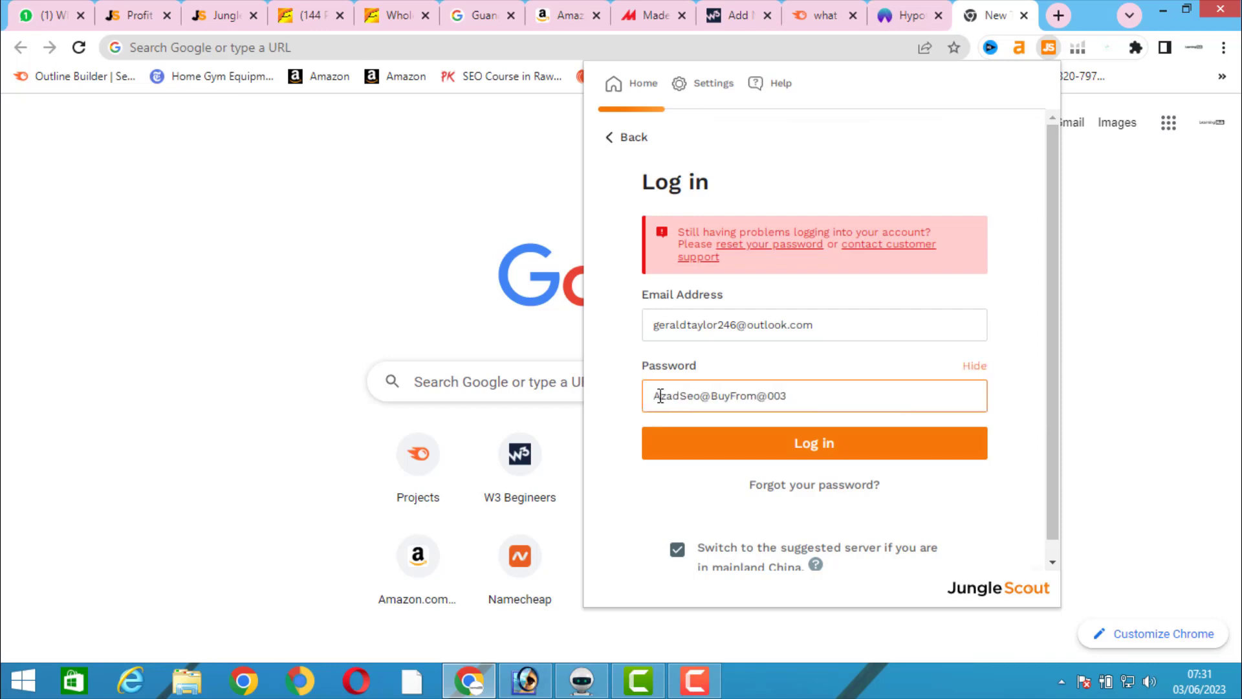
pyautogui.click(794, 432)
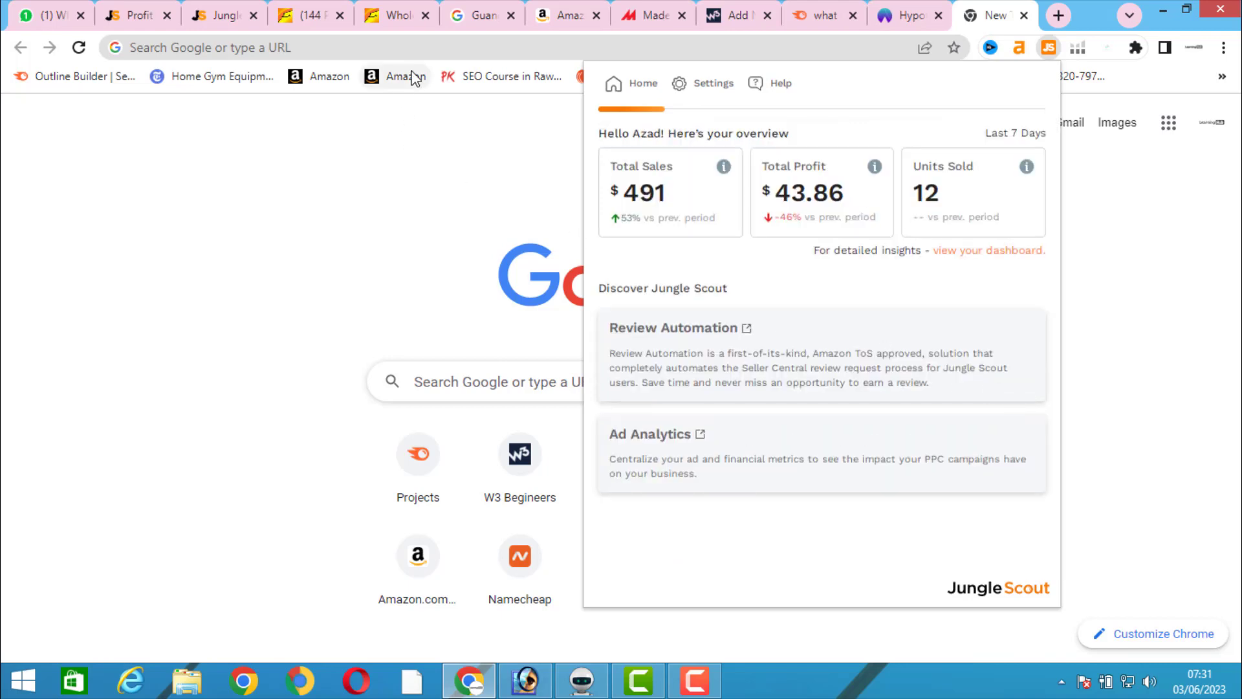
# Step: Go to amazon.com and open the blue ThermoFlask water bottle's product page from the previously viewed items
pyautogui.click(425, 47)
pyautogui.write('amazon.com')
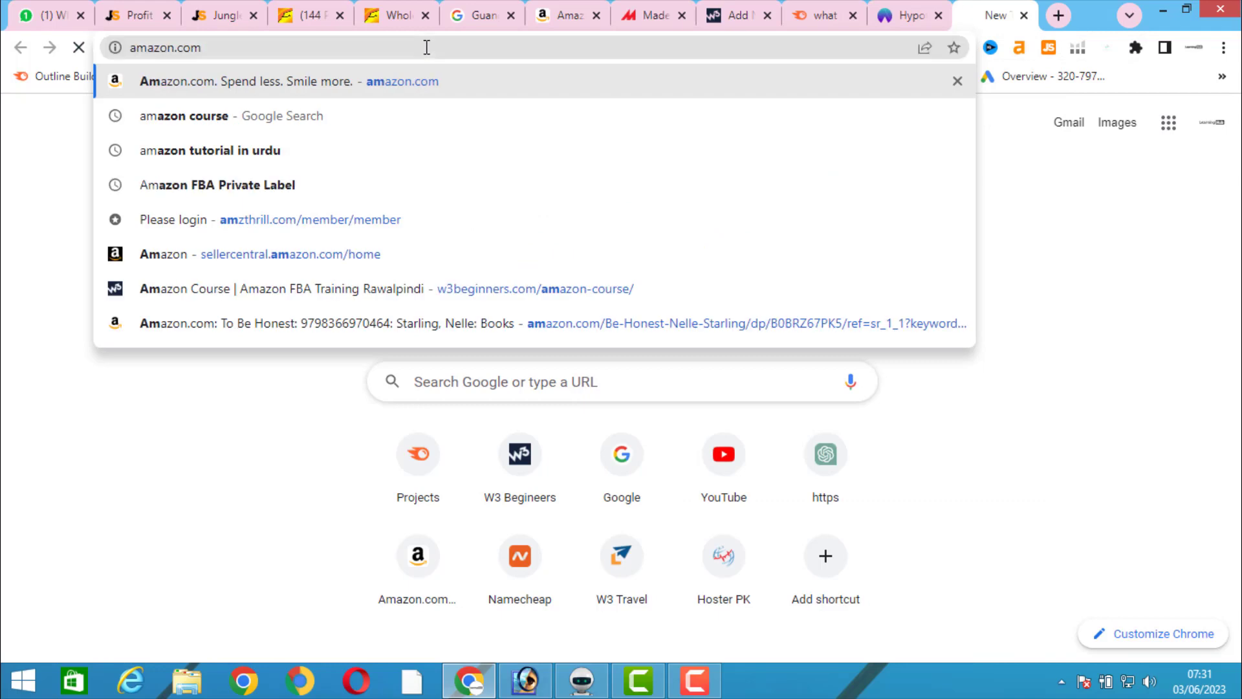
pyautogui.press('Return')
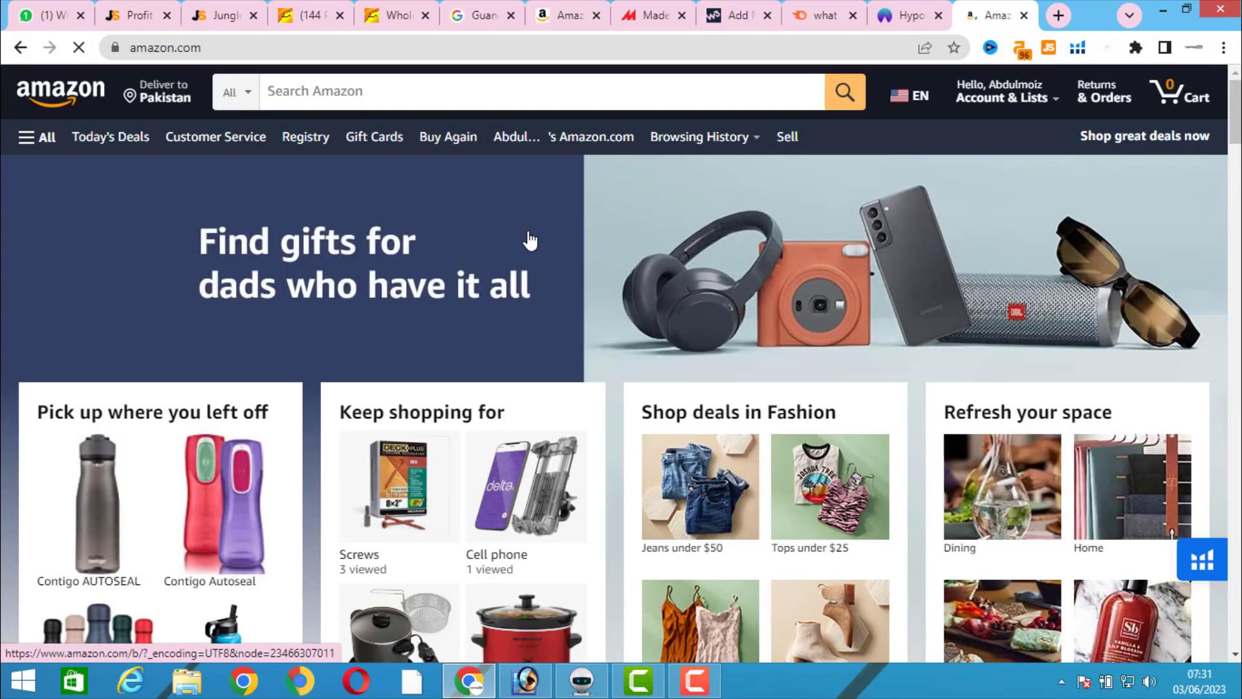
pyautogui.scroll(-4, 548, 371)
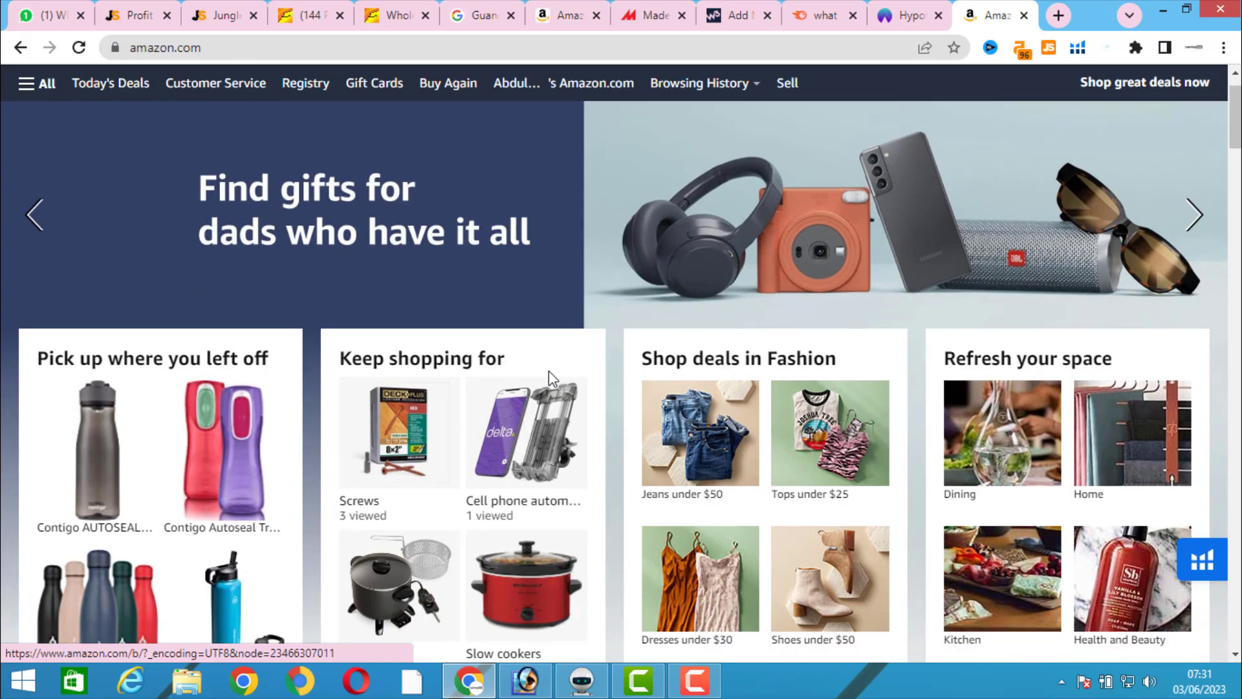
pyautogui.click(226, 389)
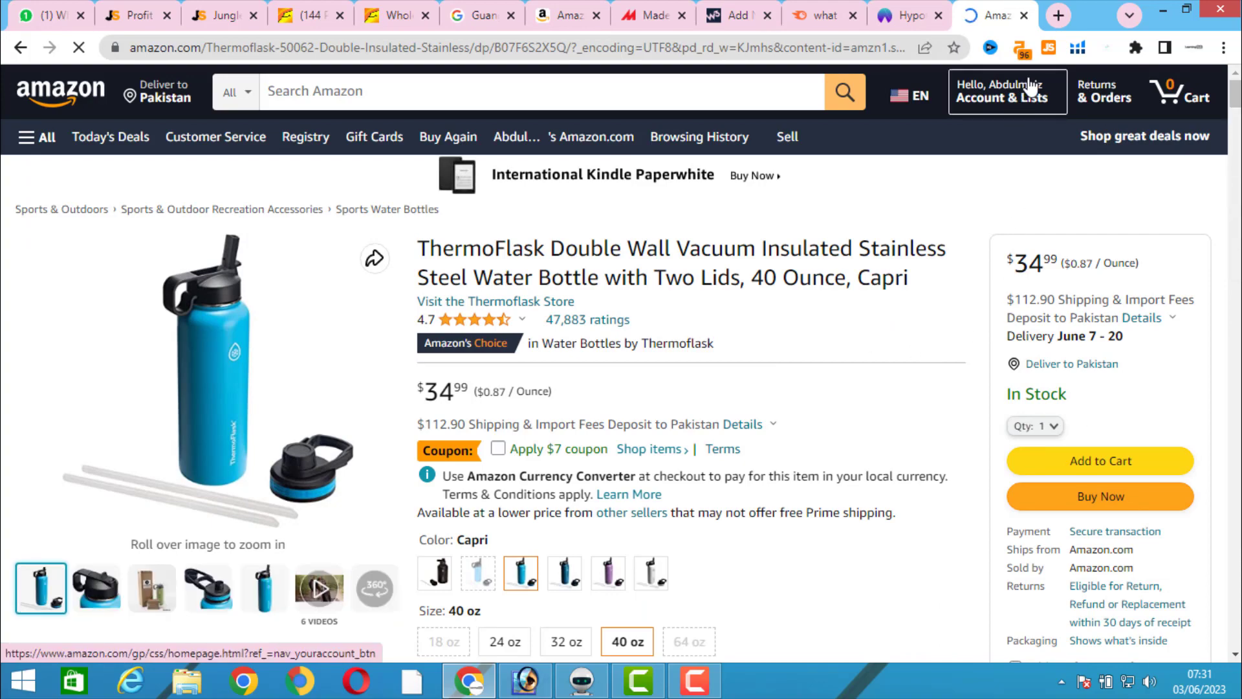
# Step: Examine the ThermoFlask 40 oz bottle's product details, feature ratings and similar item on its Amazon page
pyautogui.scroll(-8, 957, 461)
pyautogui.scroll(-5, 957, 462)
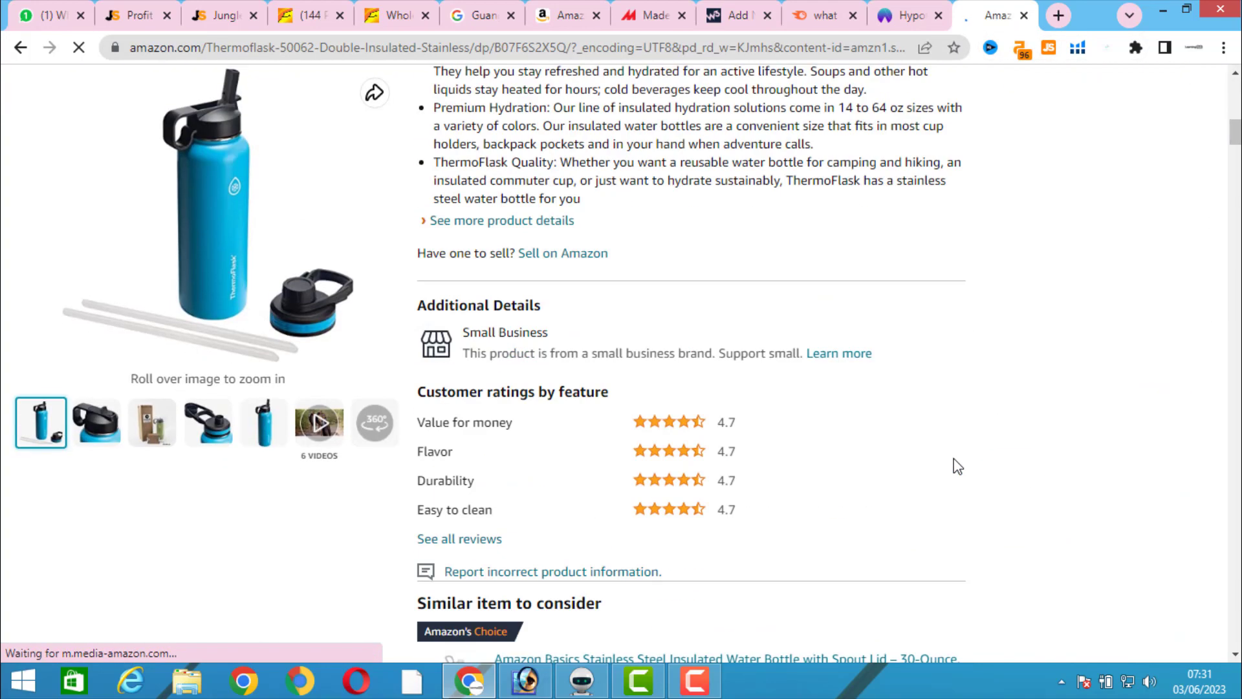
pyautogui.scroll(6, 934, 502)
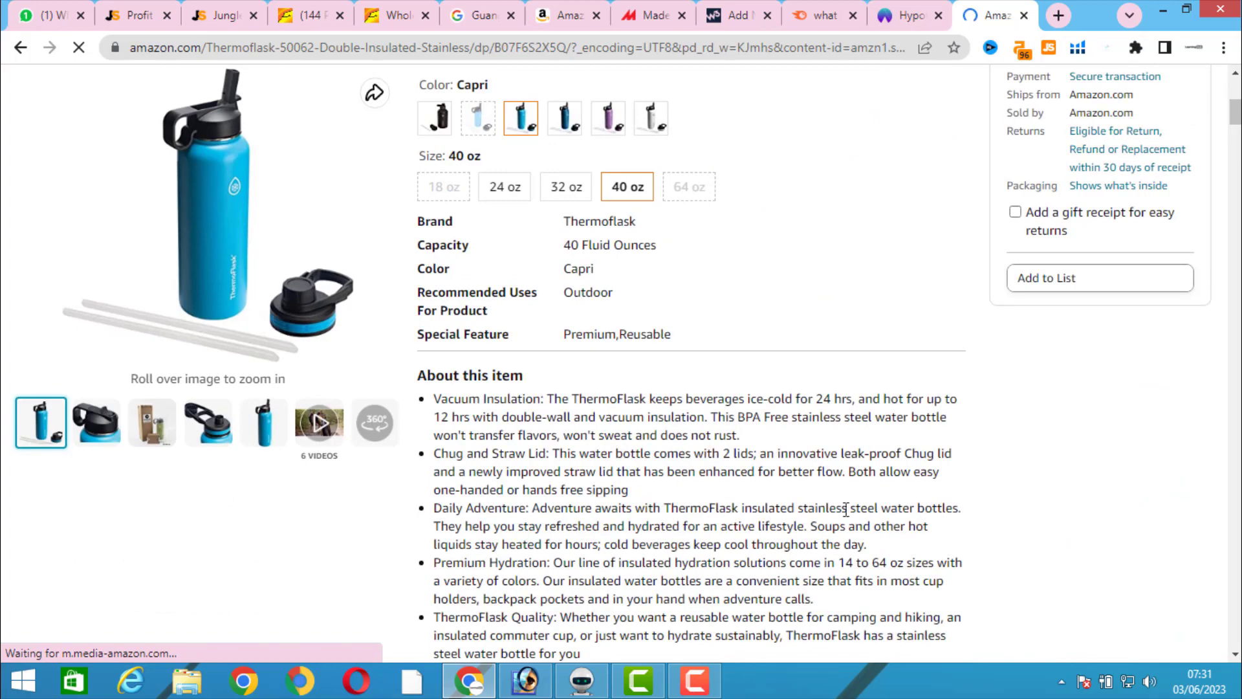
pyautogui.scroll(7, 838, 336)
pyautogui.scroll(-12, 950, 469)
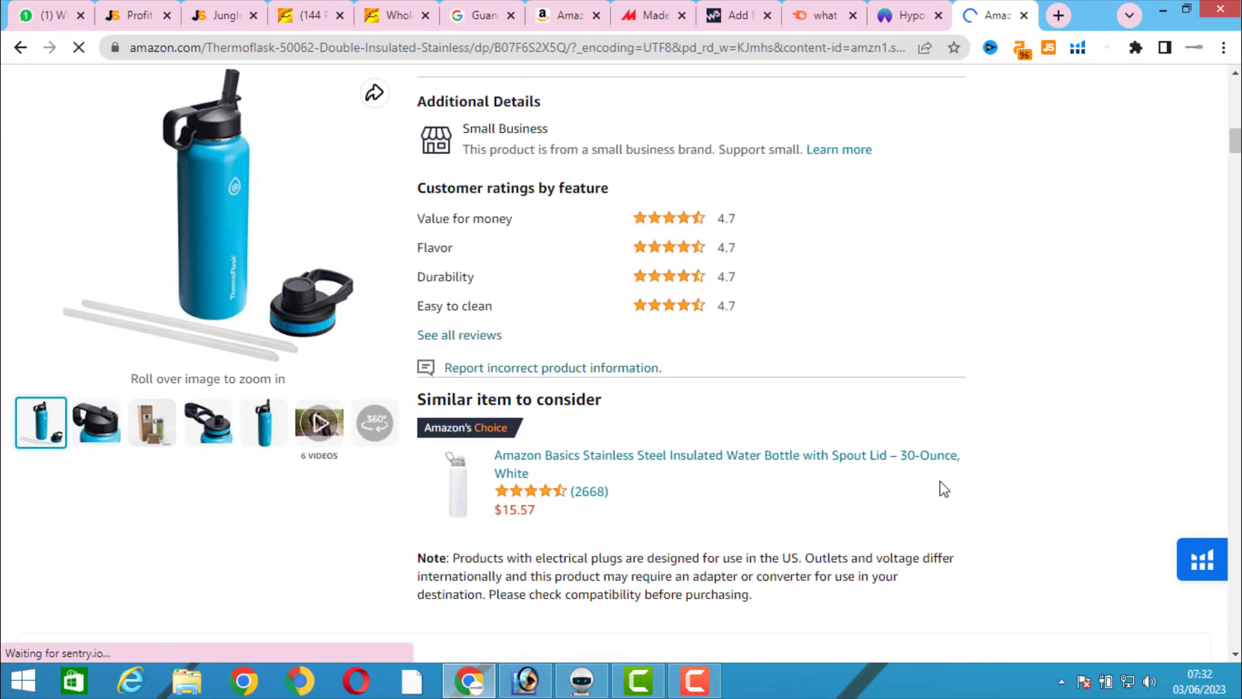
# Step: Scan the ThermoFlask bottle's Amazon product page with the Jungle Scout extension
pyautogui.scroll(-18, 709, 543)
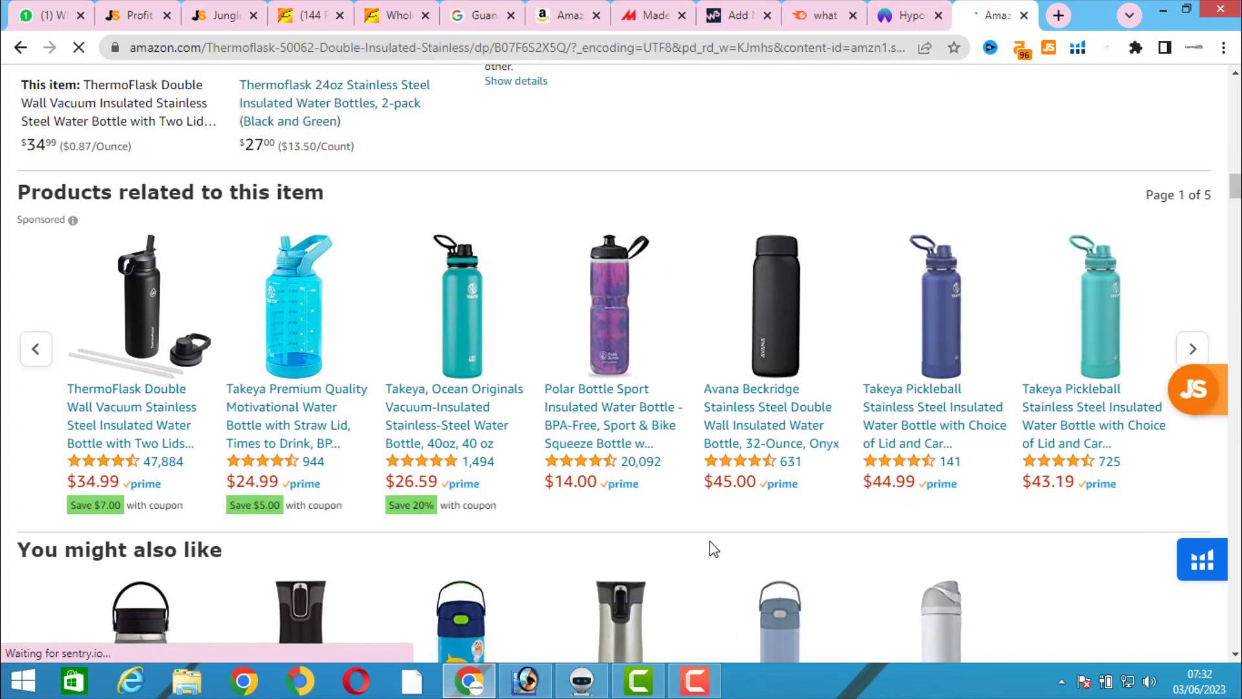
pyautogui.scroll(20, 709, 543)
pyautogui.scroll(15, 709, 541)
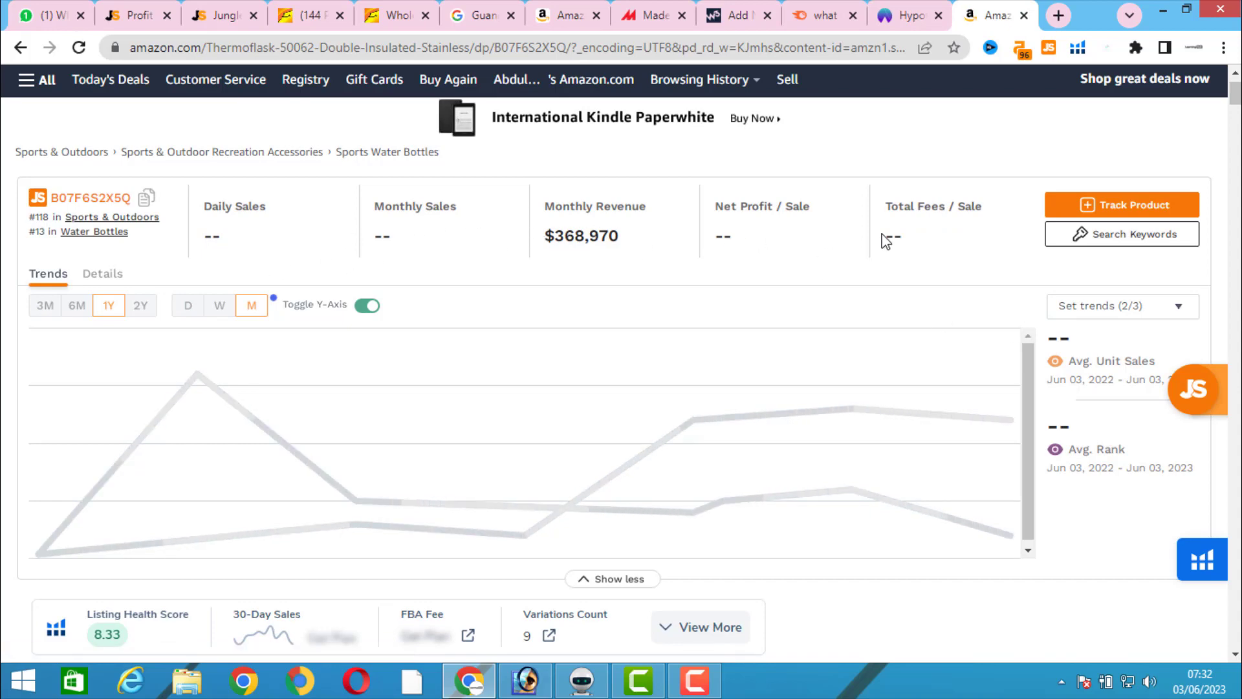
pyautogui.scroll(-5, 893, 232)
pyautogui.scroll(5, 908, 294)
pyautogui.scroll(2, 905, 288)
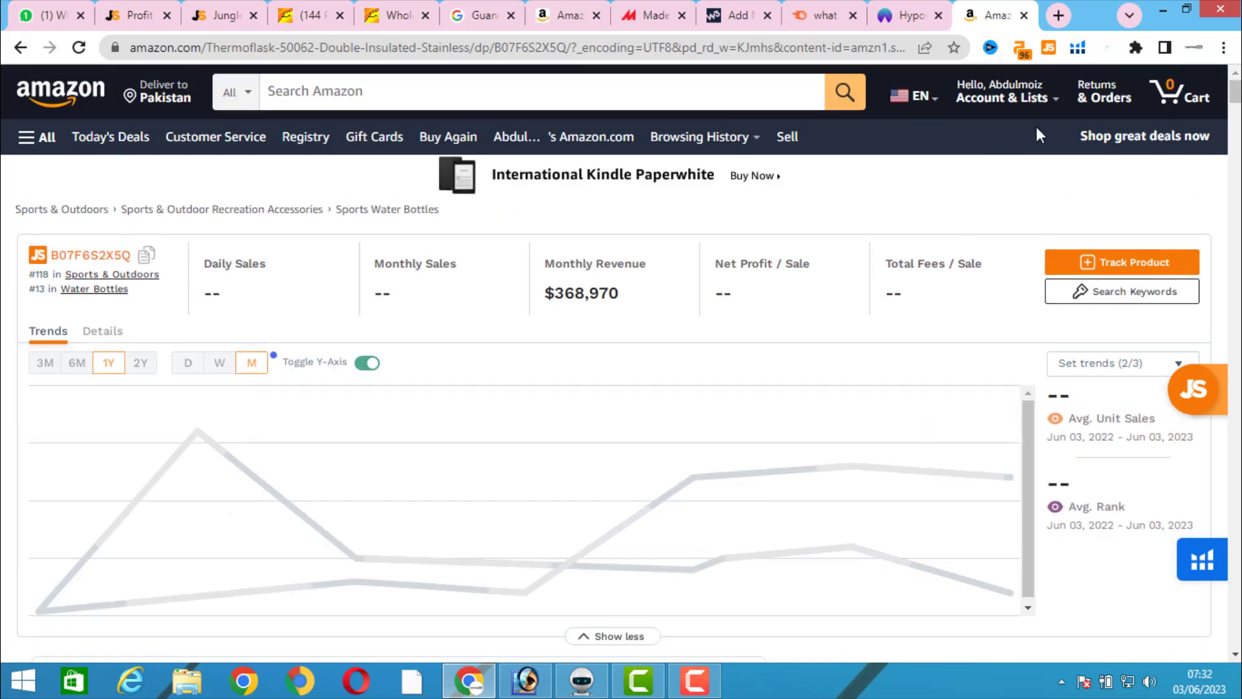
pyautogui.click(1132, 408)
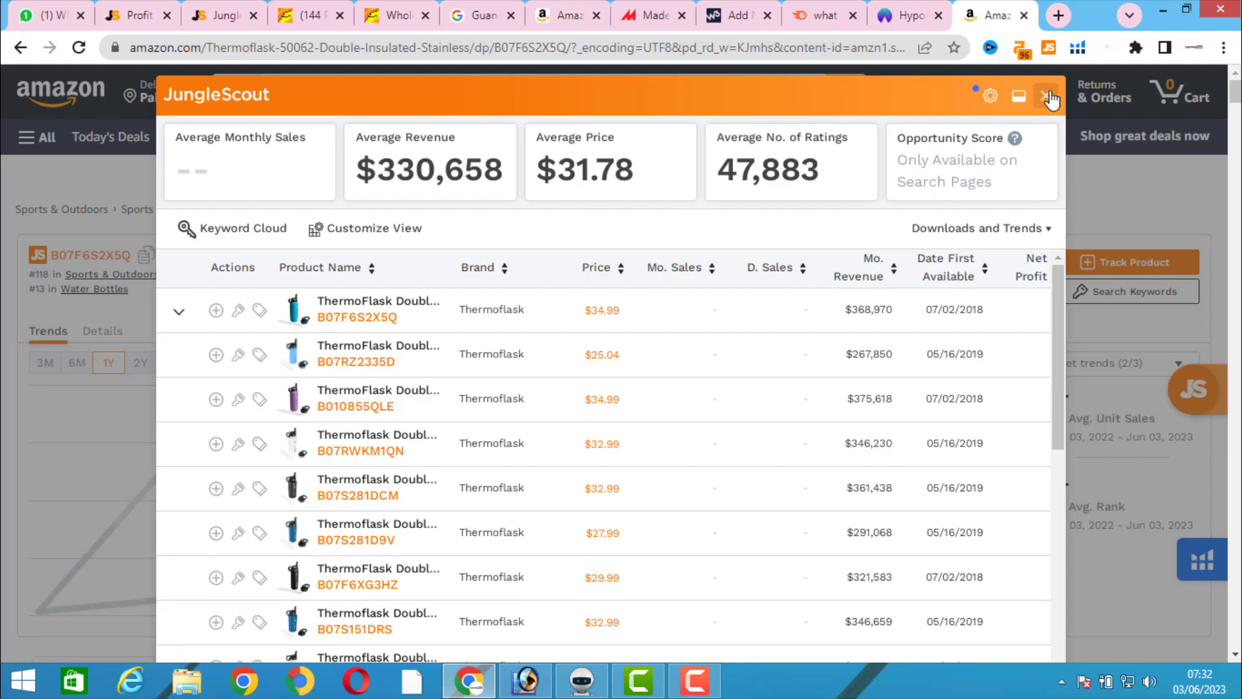
# Step: Close the scan results, return to the Amazon home page and search for "dslr camera"
pyautogui.click(60, 90)
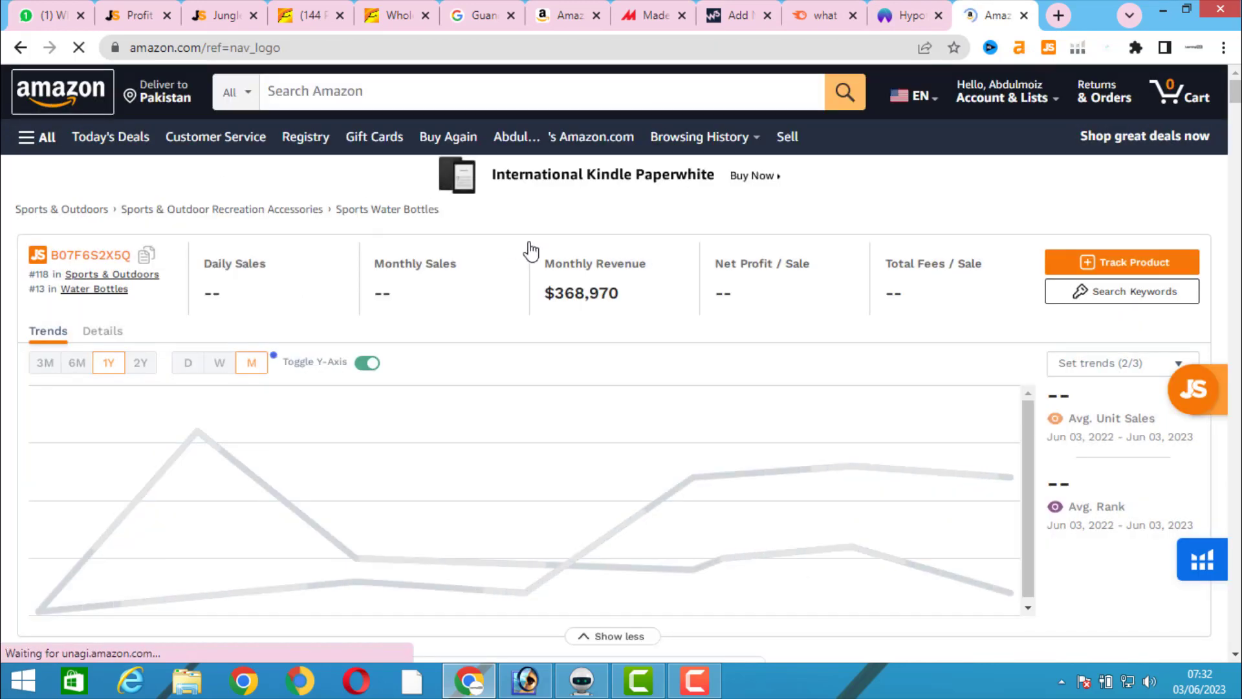
pyautogui.scroll(-5, 544, 269)
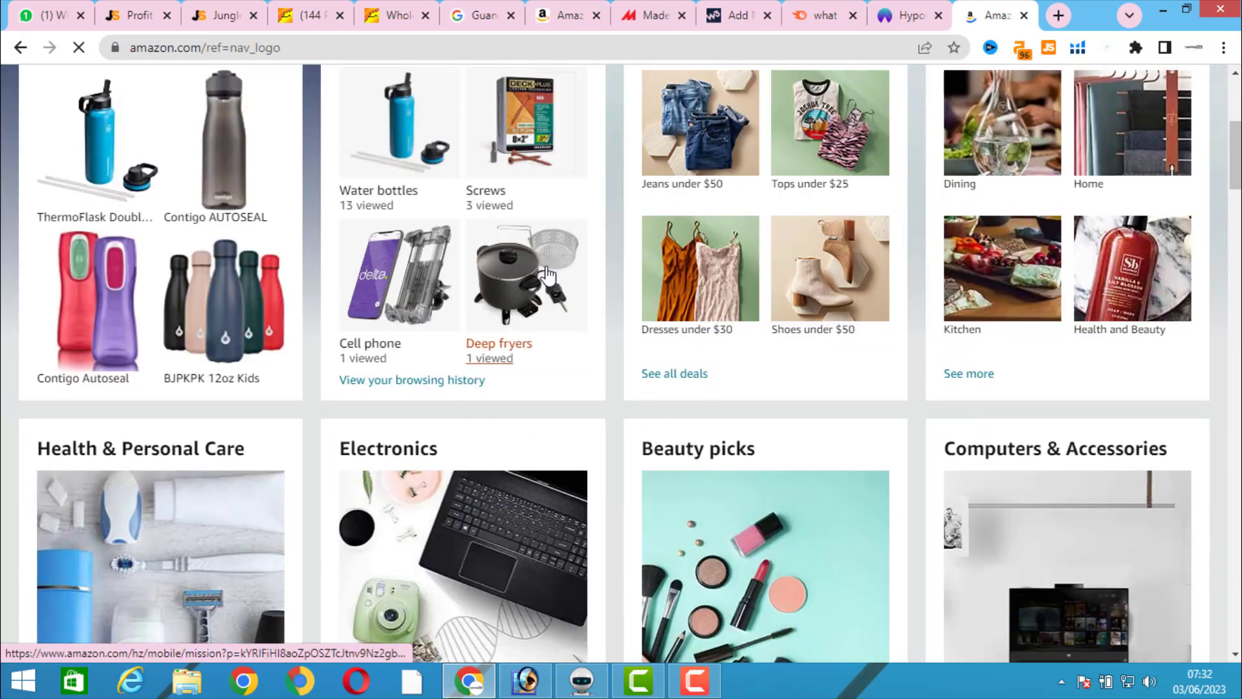
pyautogui.scroll(5, 547, 246)
pyautogui.scroll(1, 547, 234)
pyautogui.click(469, 85)
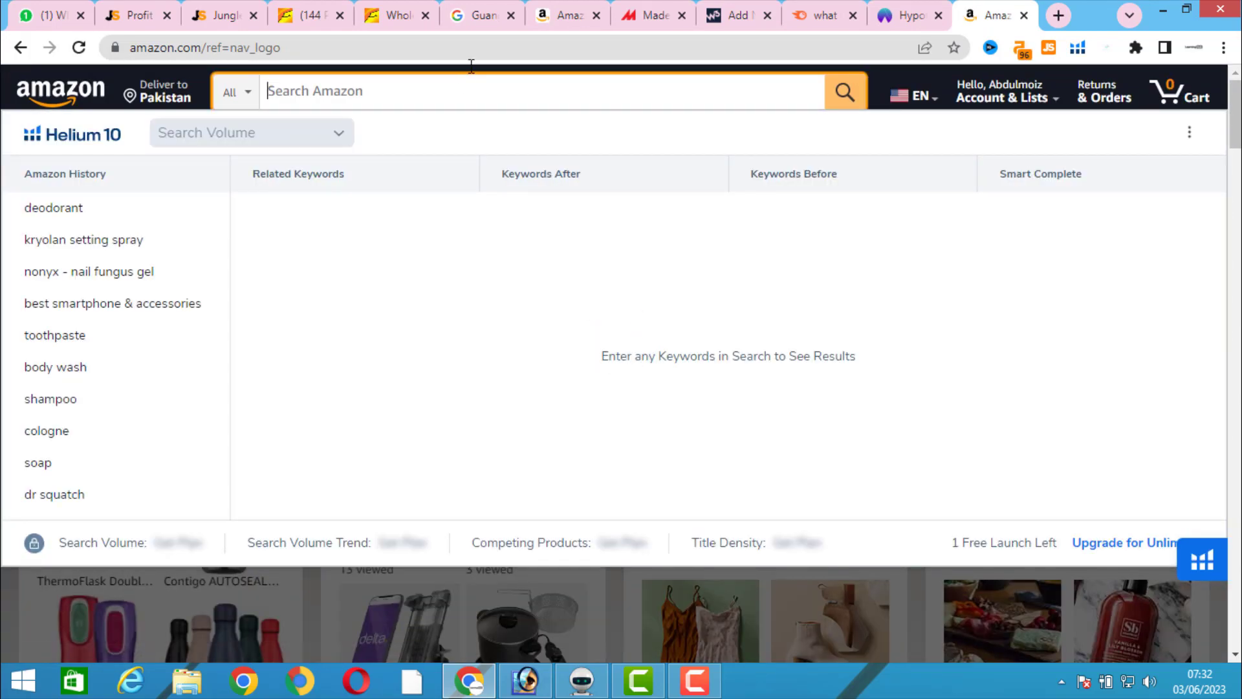
pyautogui.write('b')
pyautogui.press('BackSpace')
pyautogui.write('d')
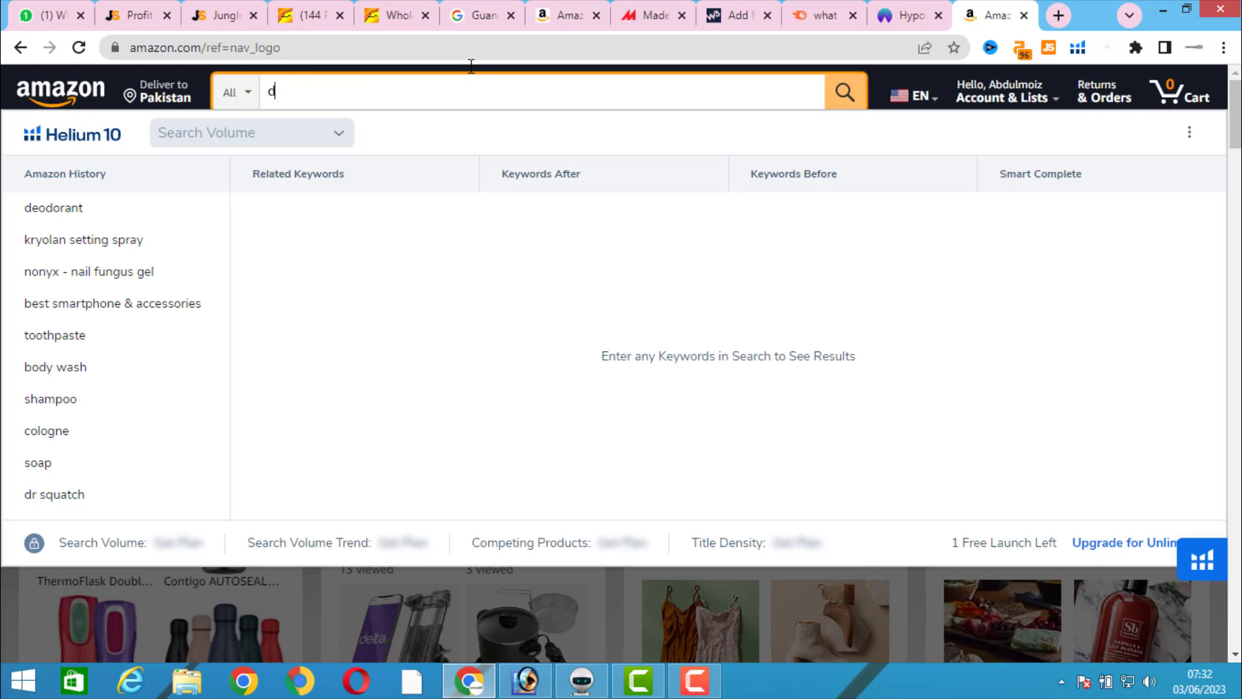
pyautogui.write('slr camera')
pyautogui.press('Return')
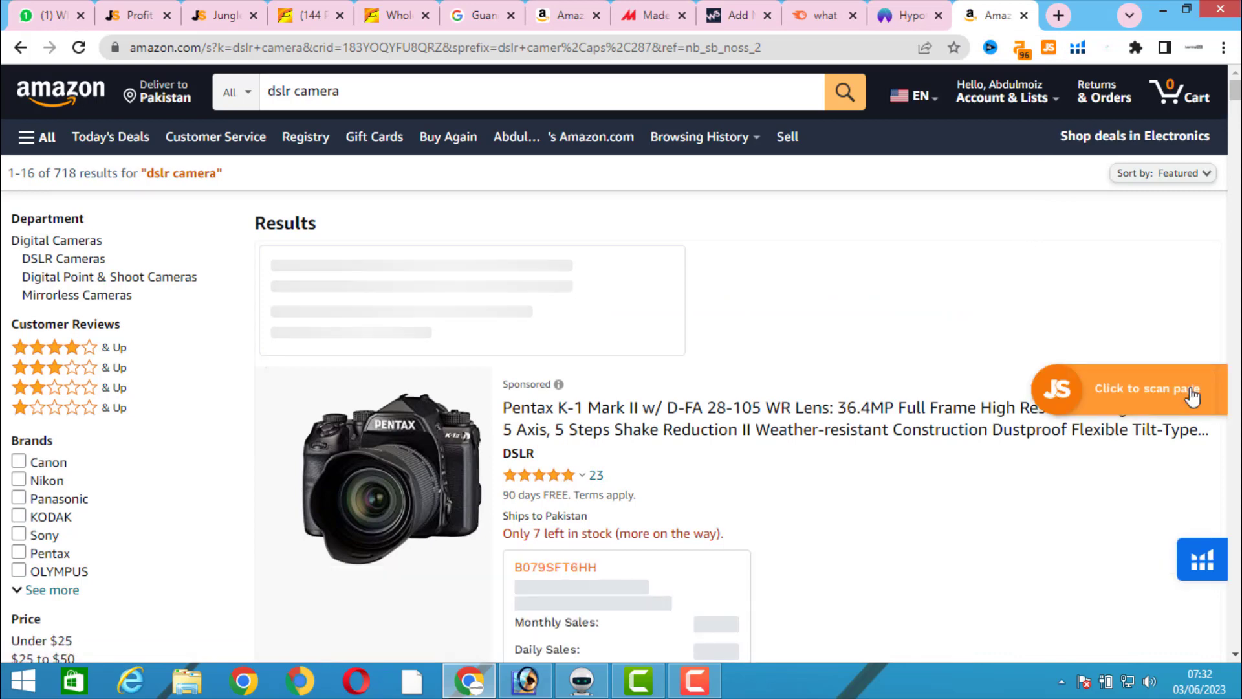
# Step: Scan the dslr camera search results with the Jungle Scout extension, review the listed products and close the scan
pyautogui.click(1192, 394)
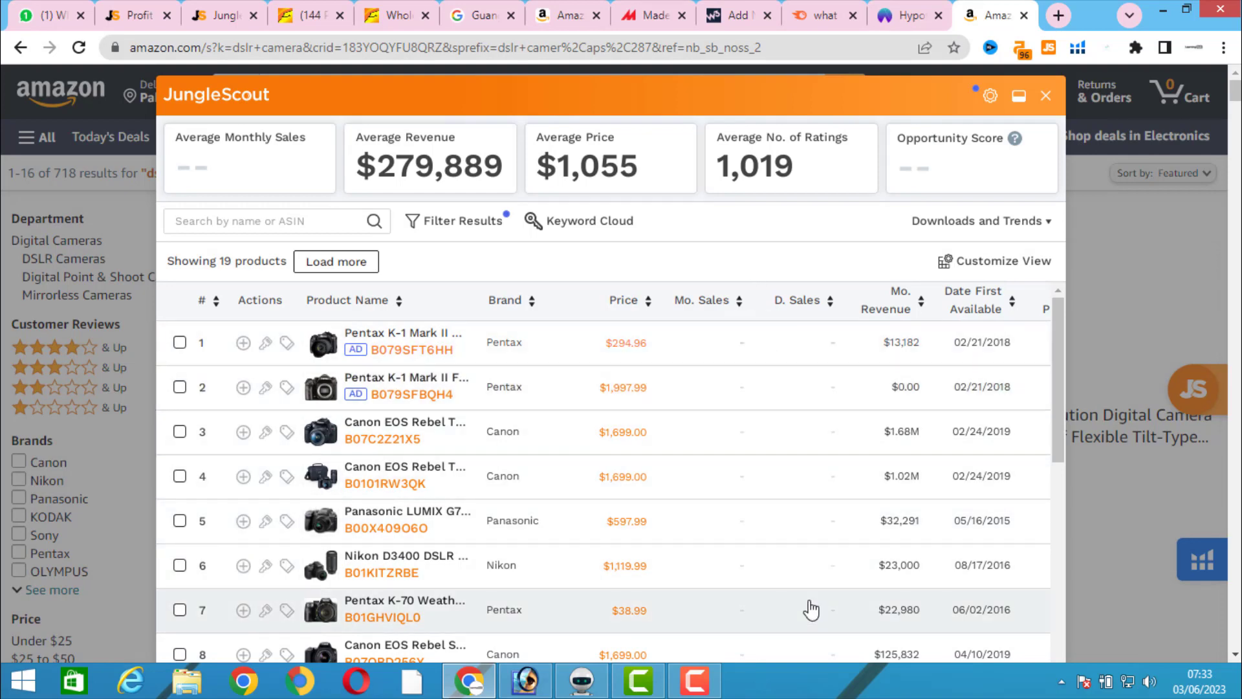
pyautogui.scroll(-5, 810, 610)
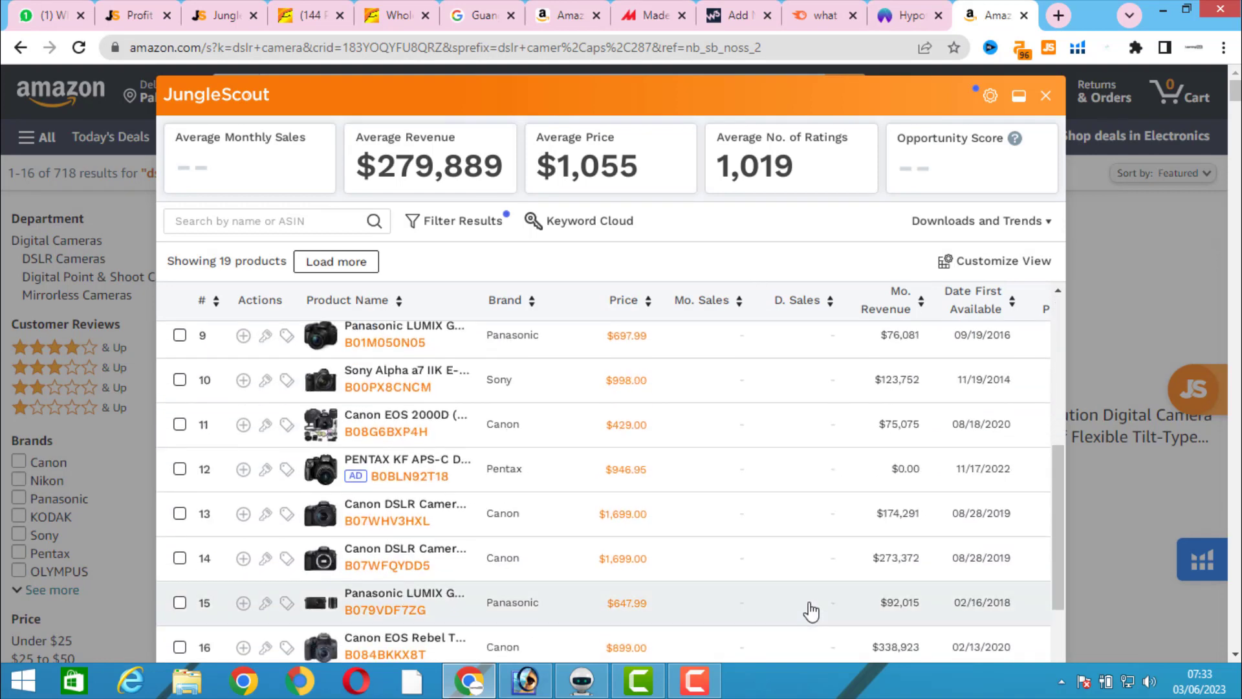
pyautogui.scroll(5, 811, 610)
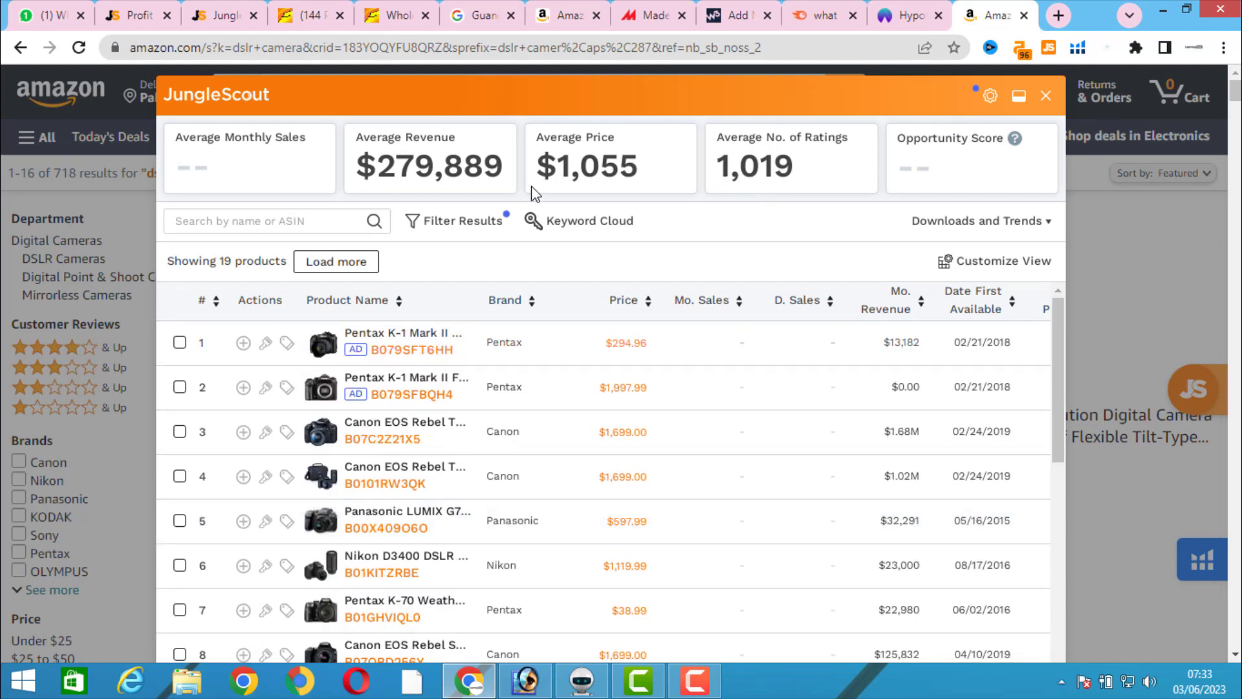
pyautogui.click(1045, 96)
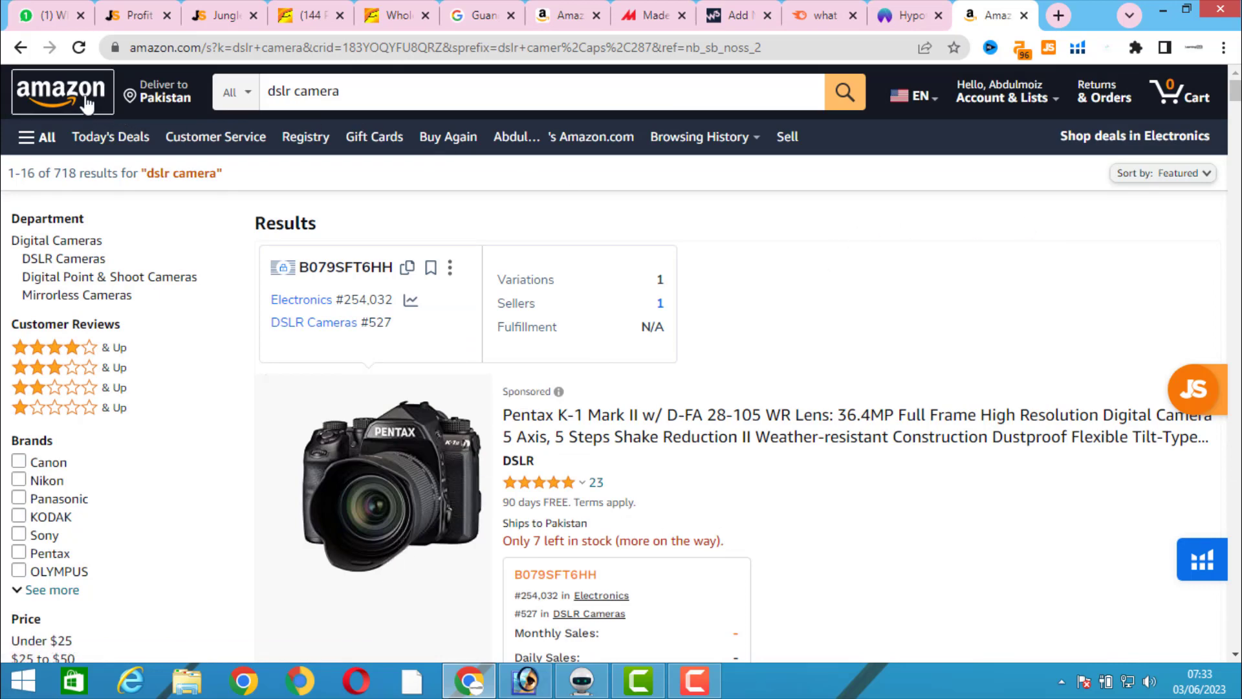
# Step: Go back to the Amazon home page and open an OtterBox Defender iPhone case from the items related to viewed products
pyautogui.click(61, 91)
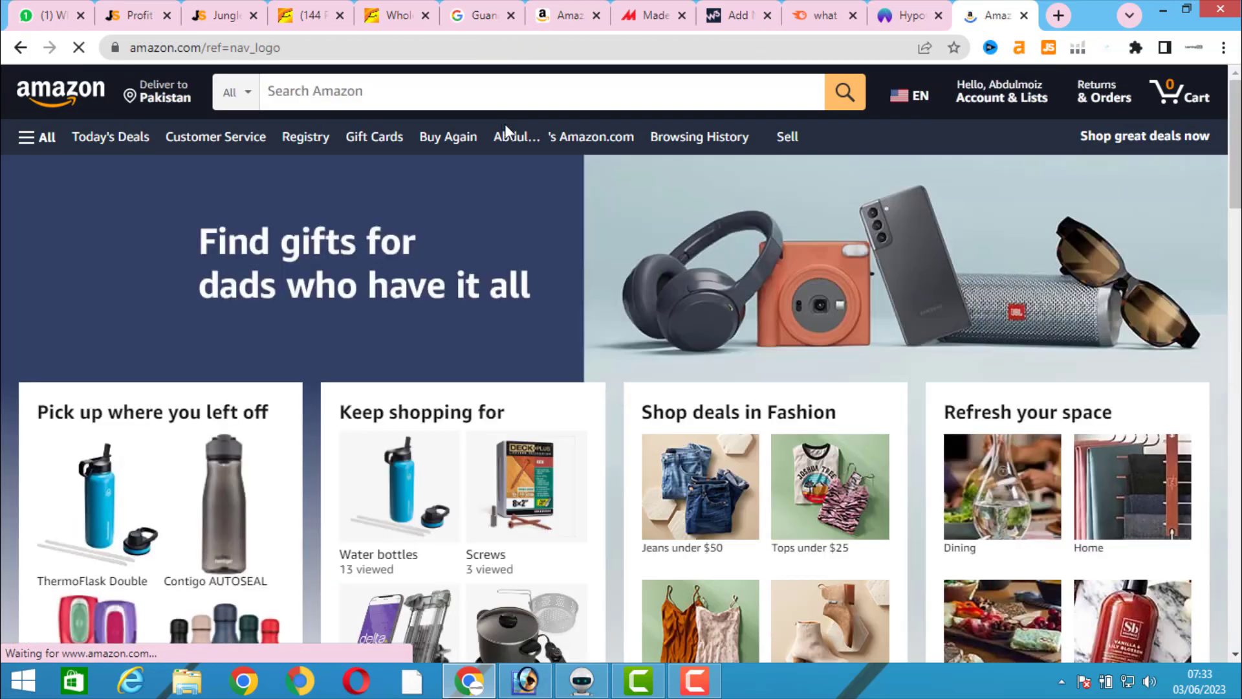
pyautogui.scroll(-1, 921, 249)
pyautogui.scroll(1, 561, 233)
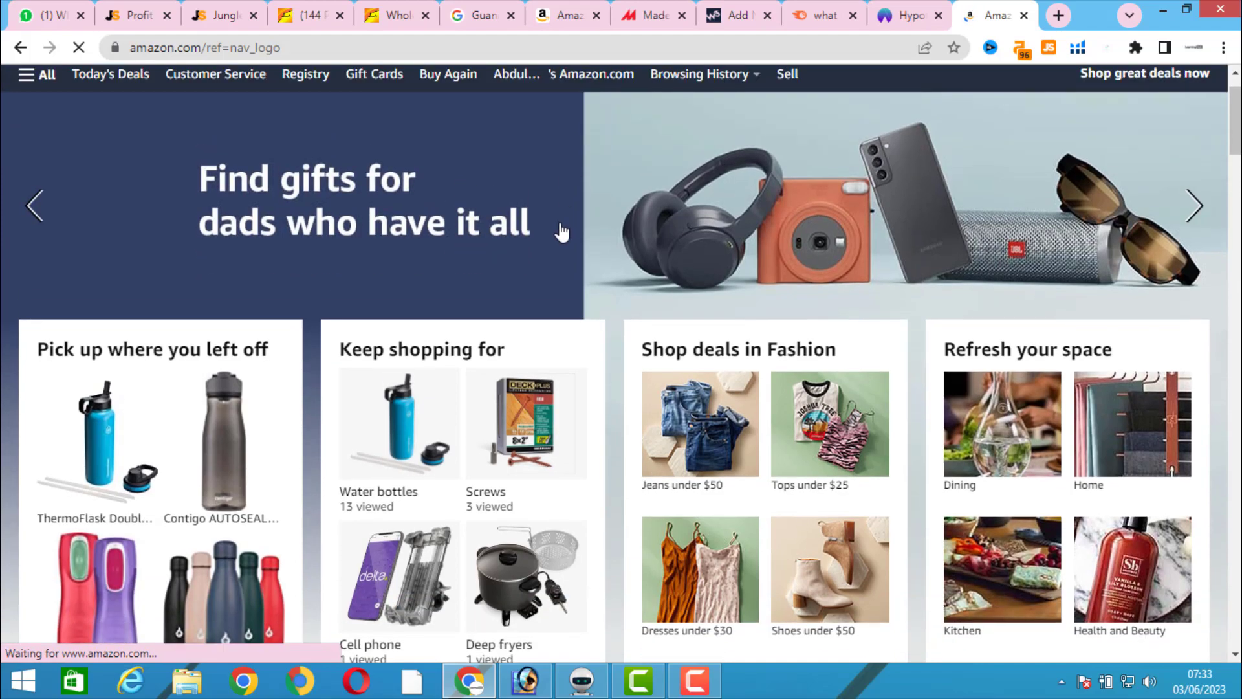
pyautogui.scroll(-4, 629, 274)
pyautogui.scroll(-5, 628, 272)
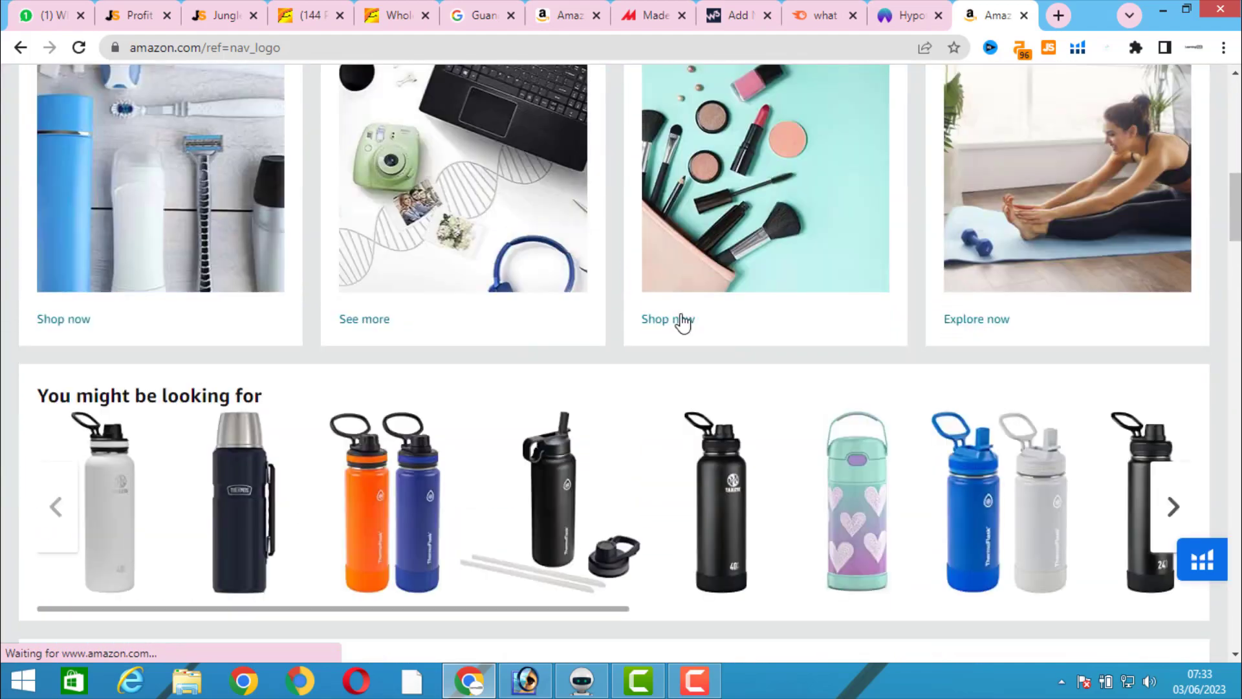
pyautogui.scroll(-10, 683, 320)
pyautogui.scroll(-3, 685, 321)
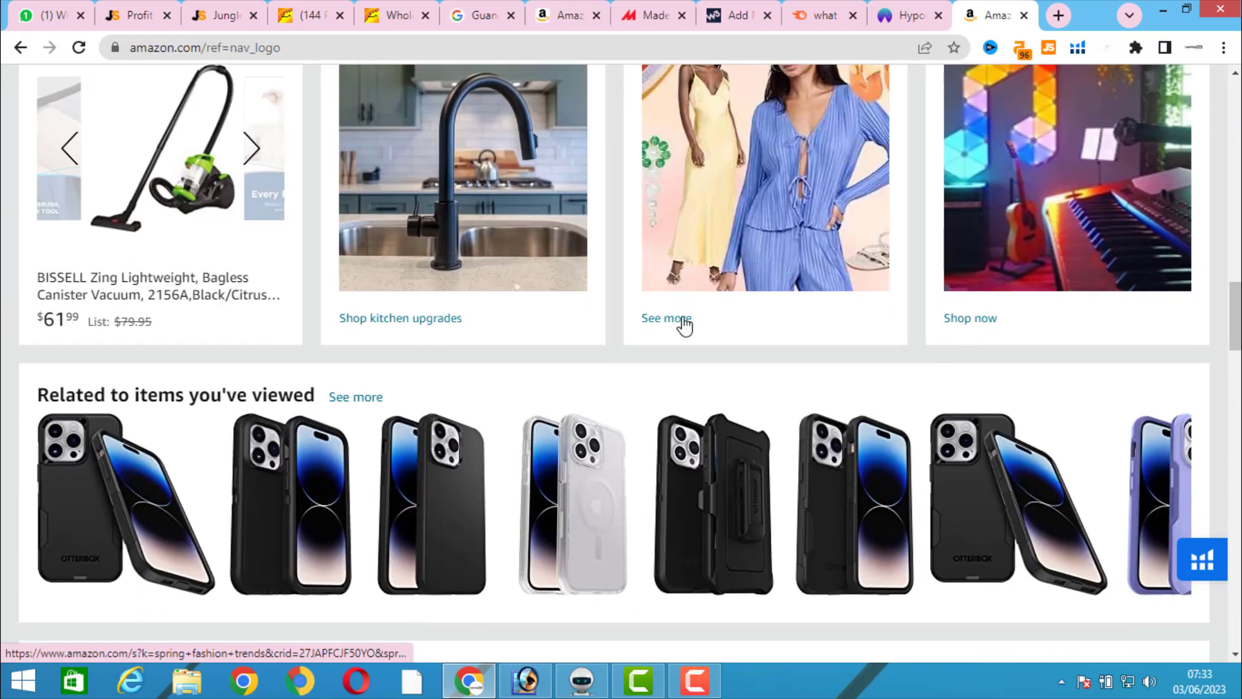
pyautogui.click(326, 393)
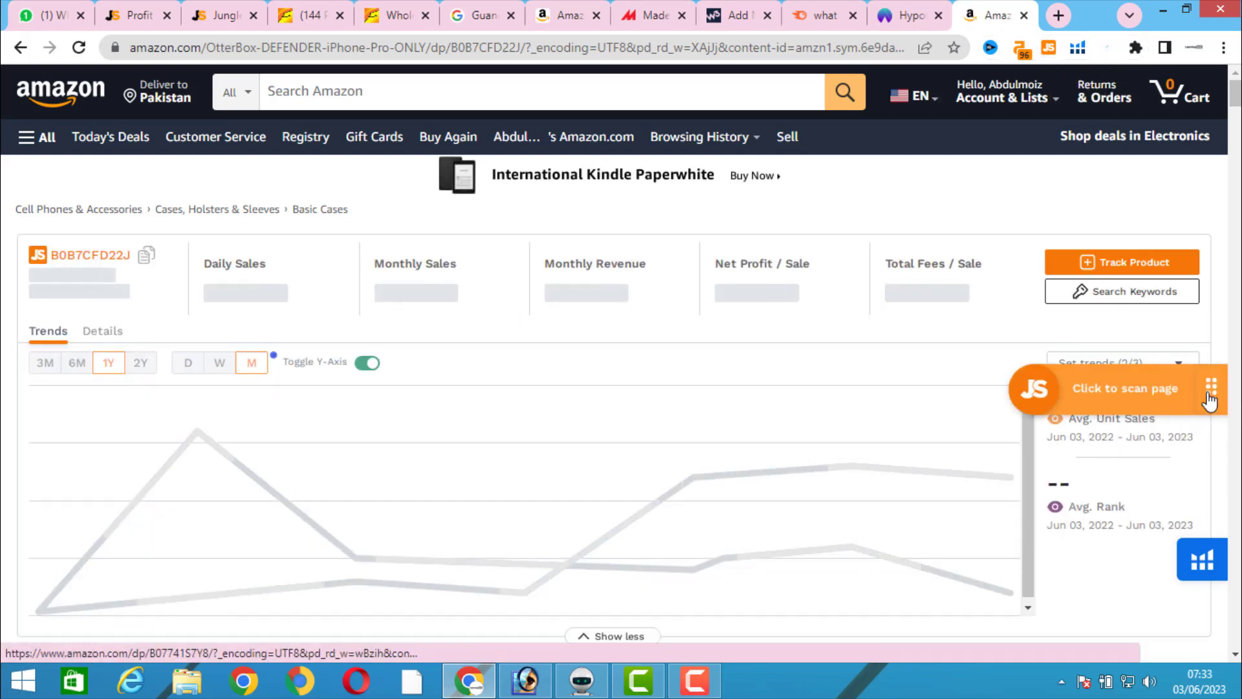
# Step: Scan the OtterBox case's product page with the Jungle Scout extension, close the scan and return to the Amazon home page
pyautogui.click(1207, 400)
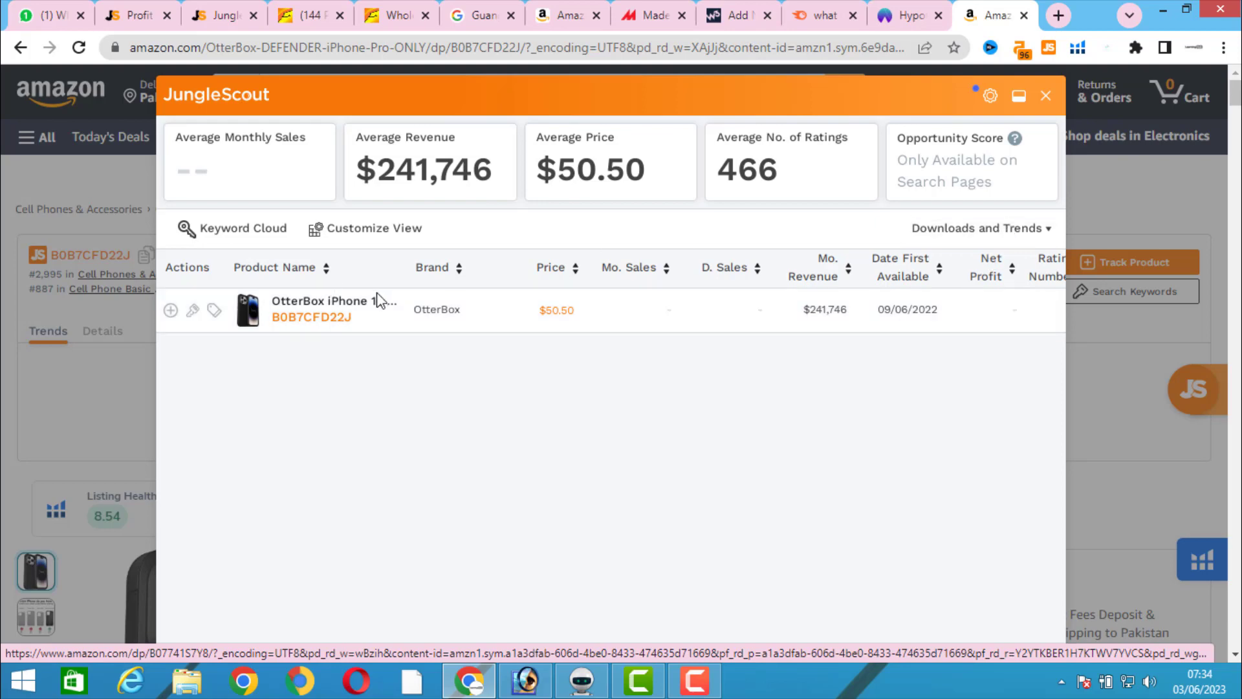
pyautogui.click(1045, 95)
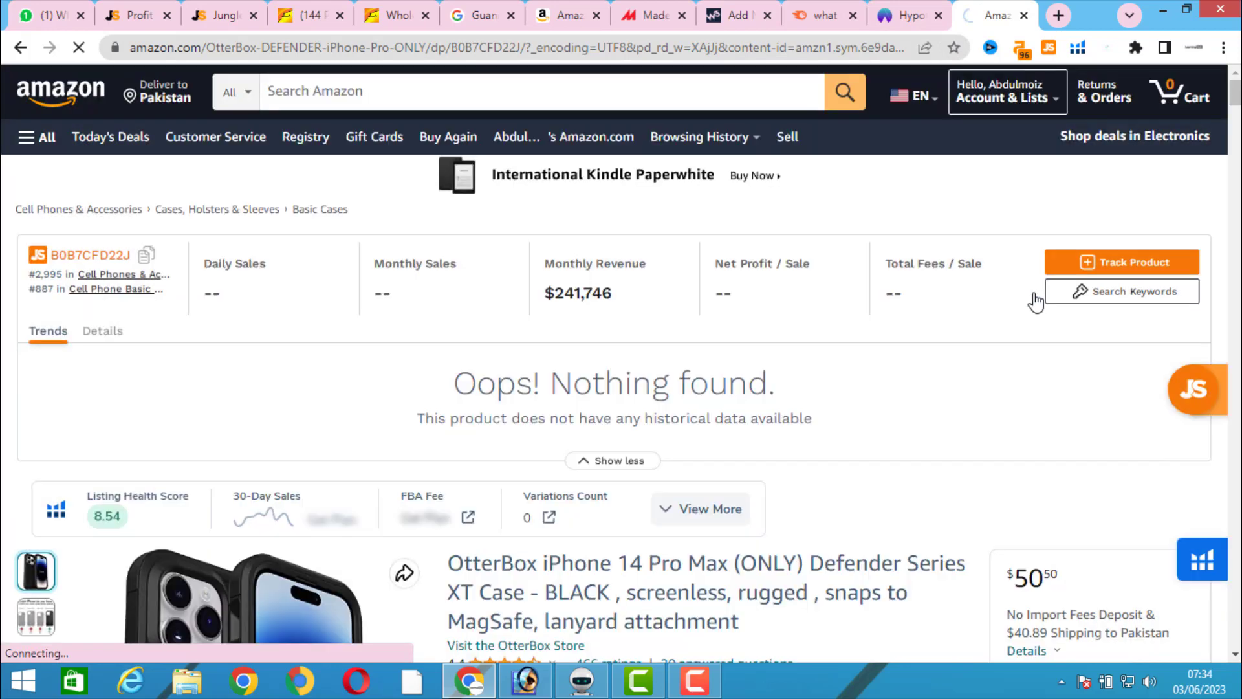
pyautogui.scroll(-4, 1037, 302)
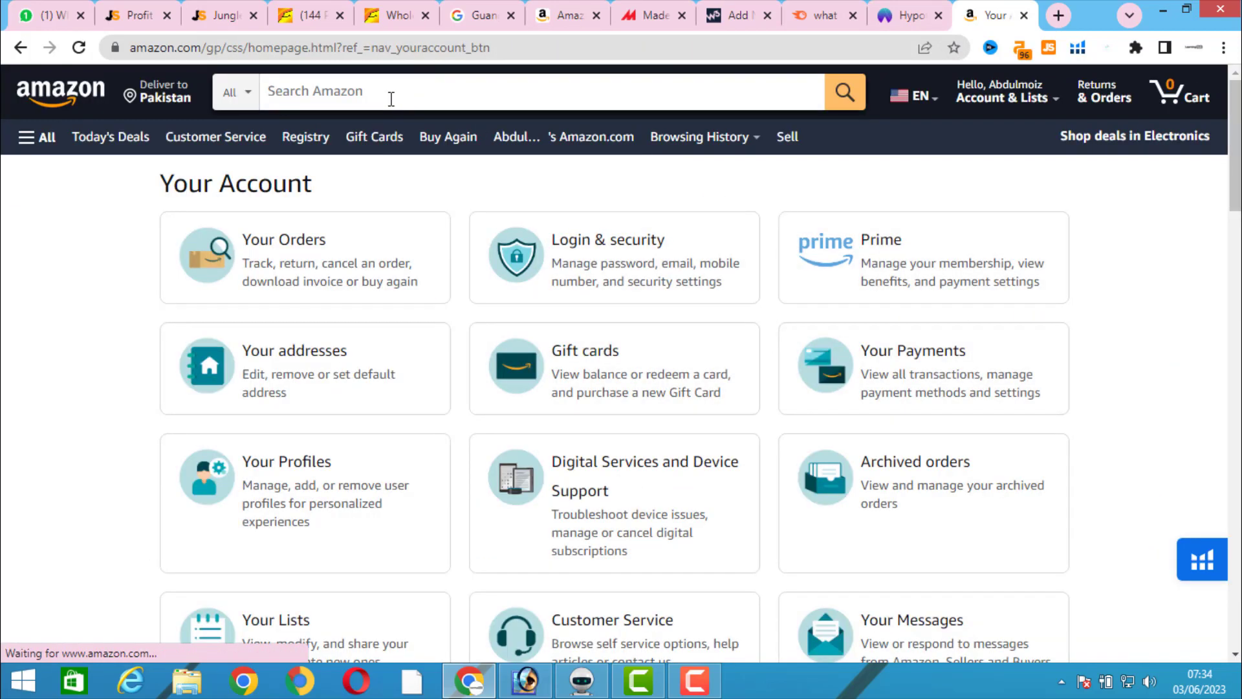
pyautogui.click(391, 98)
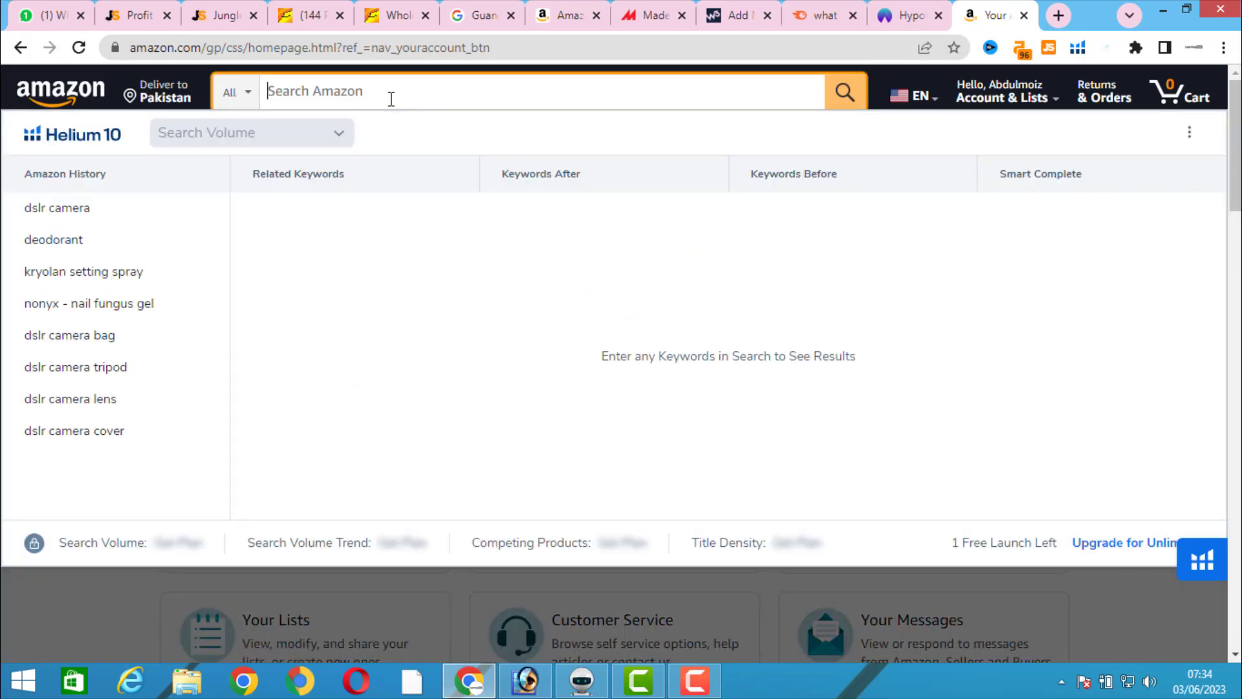
pyautogui.click(60, 90)
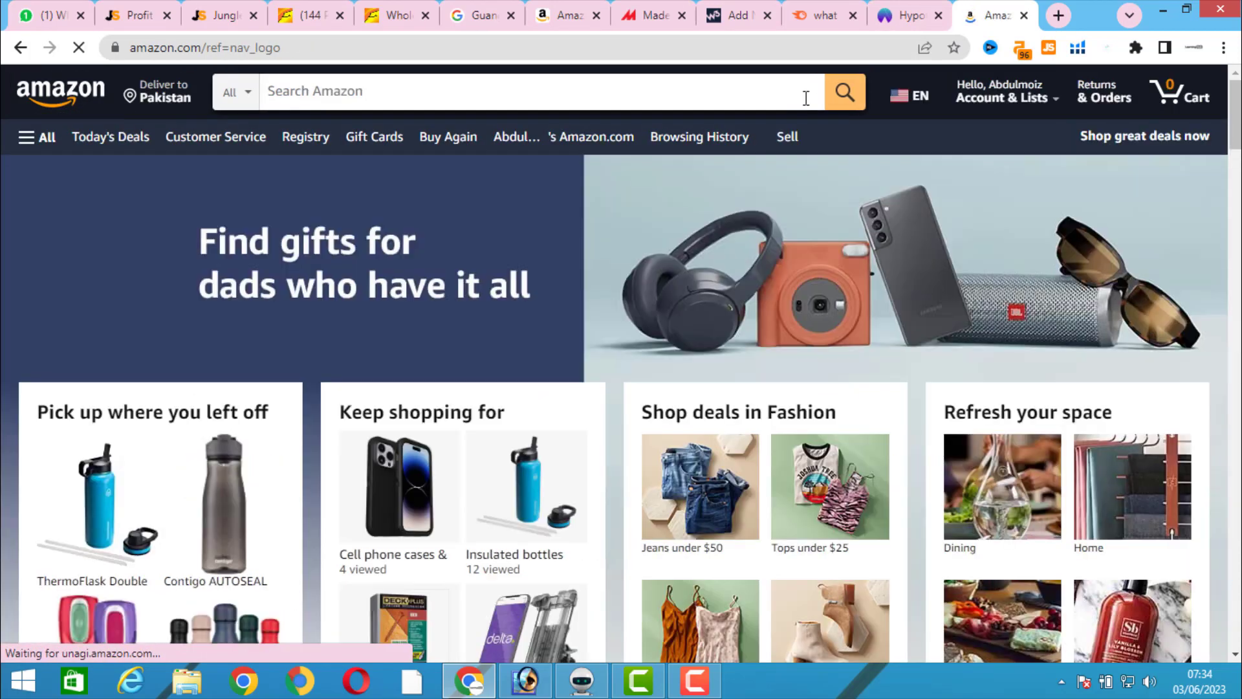
# Step: Switch to the Jungle Scout web app and open Category Trends under Product Research
pyautogui.click(143, 6)
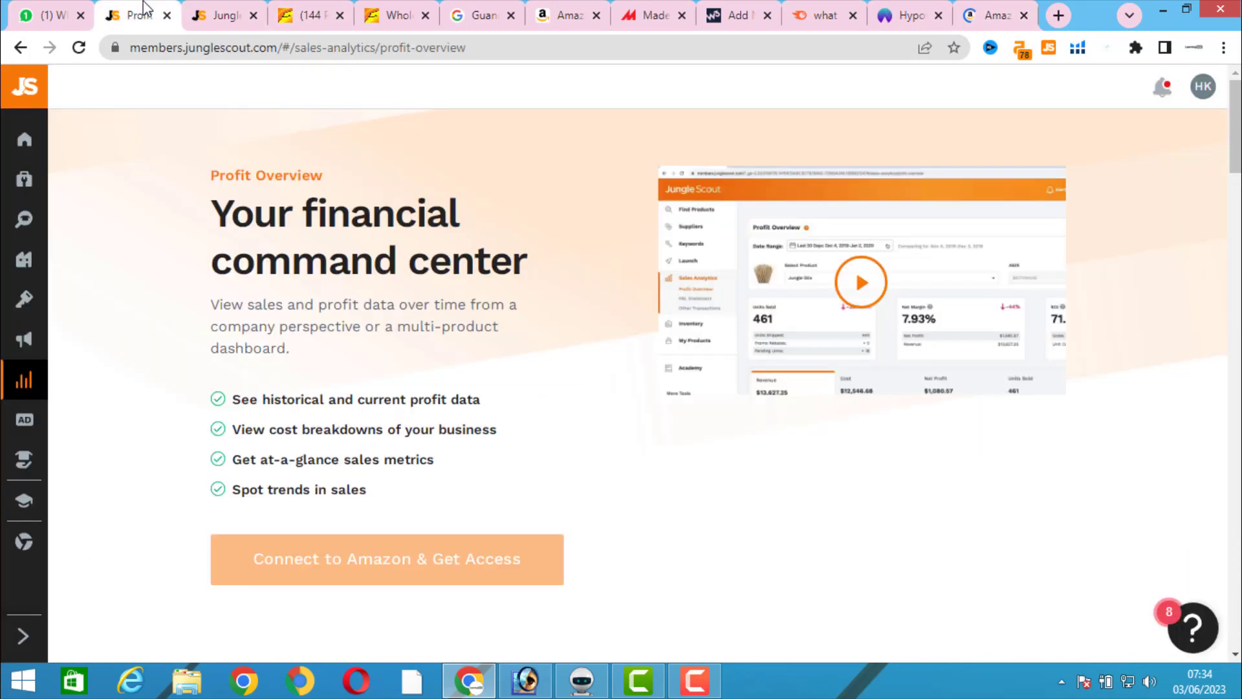
pyautogui.moveTo(116, 289)
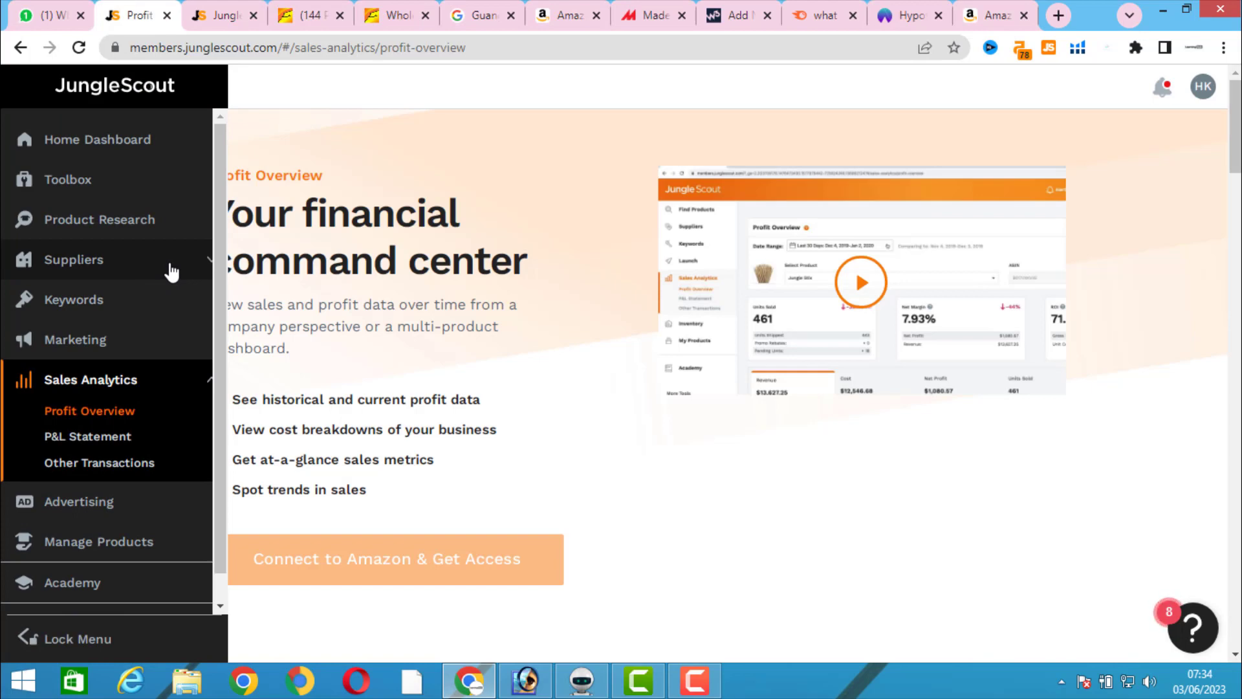
pyautogui.click(188, 233)
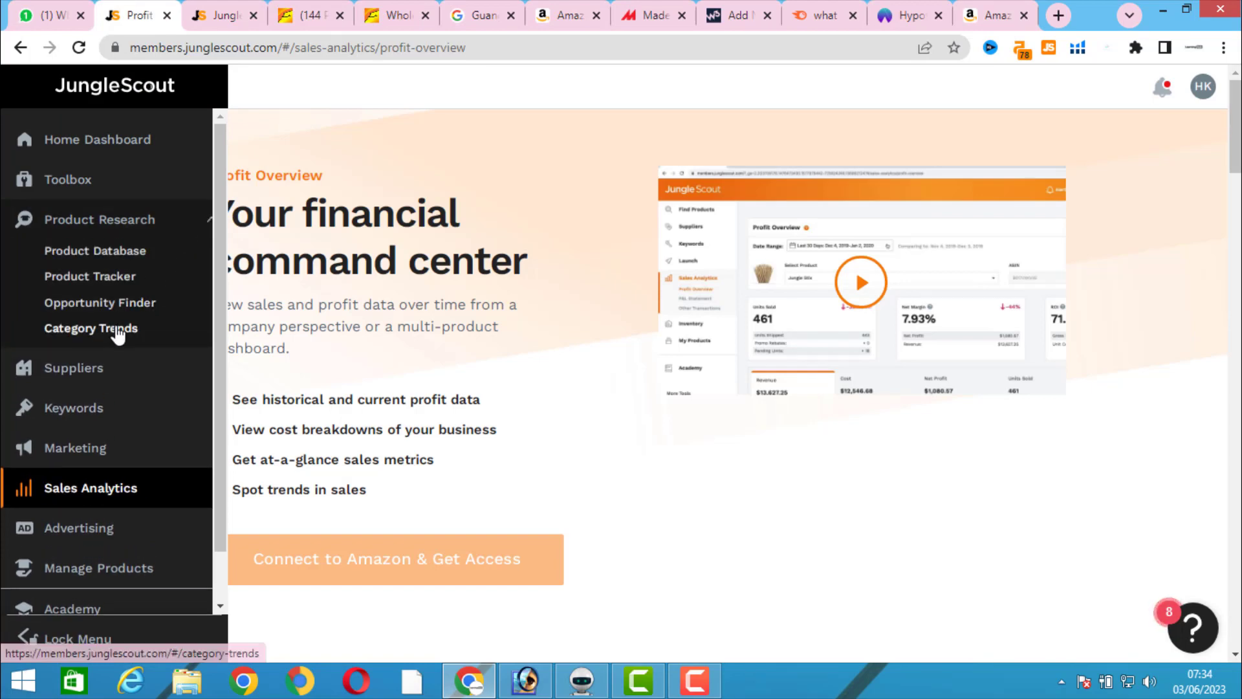
pyautogui.click(117, 334)
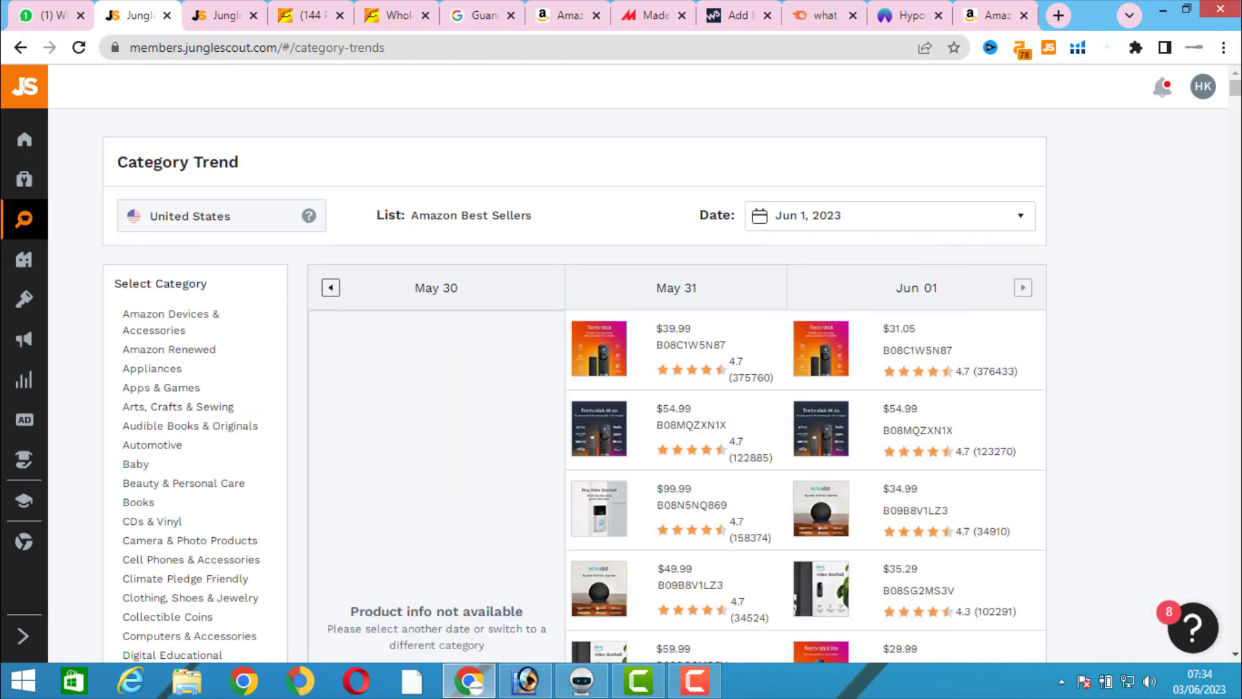
# Step: Show the best sellers of the Baby category and copy the ASIN of the top-ranked Huggies product for May 30
pyautogui.scroll(-4, 794, 351)
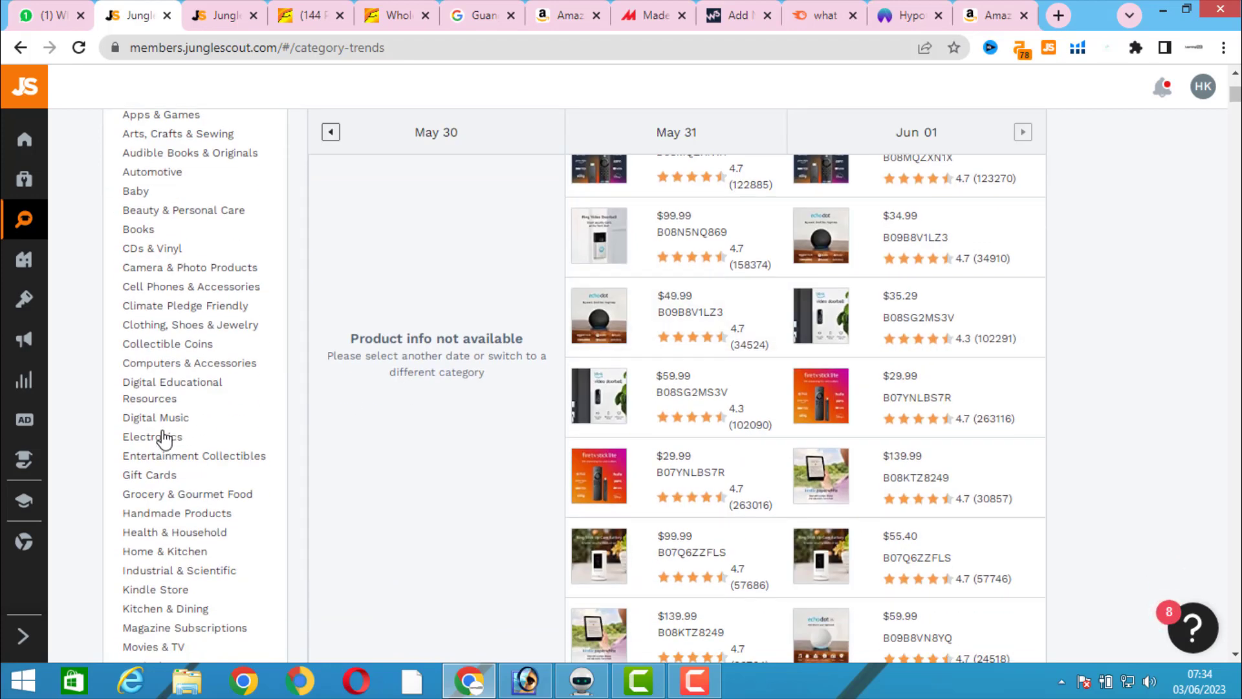
pyautogui.scroll(4, 165, 430)
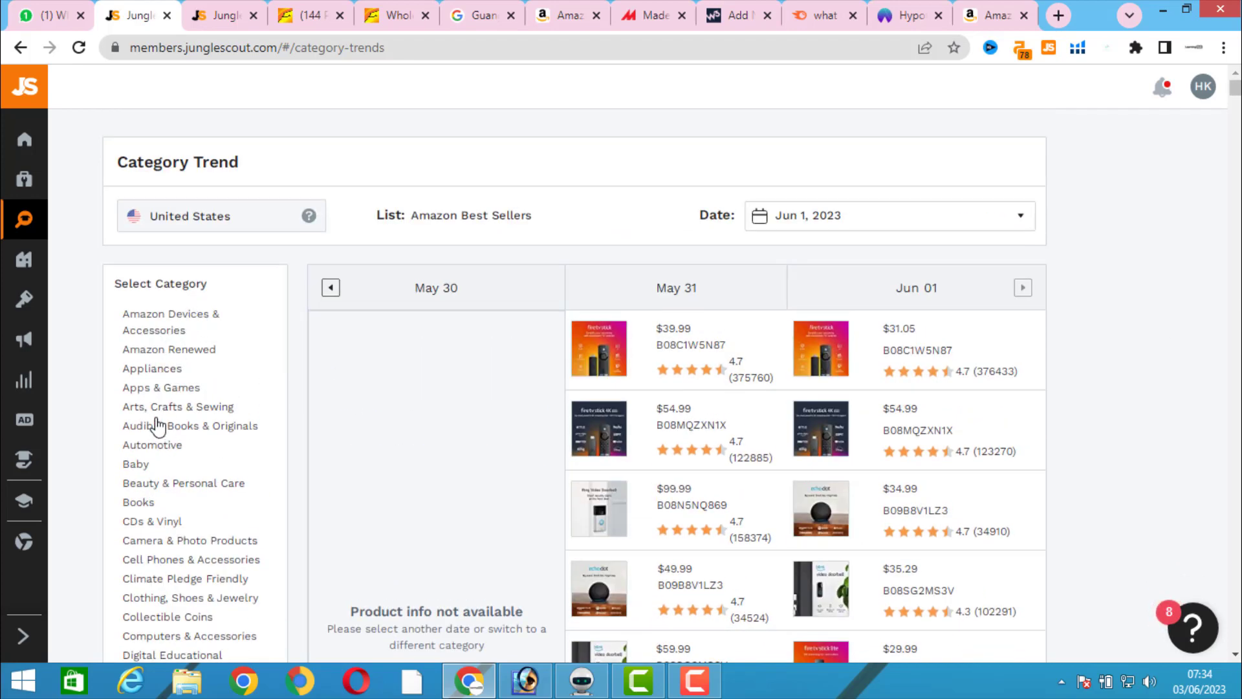
pyautogui.click(136, 465)
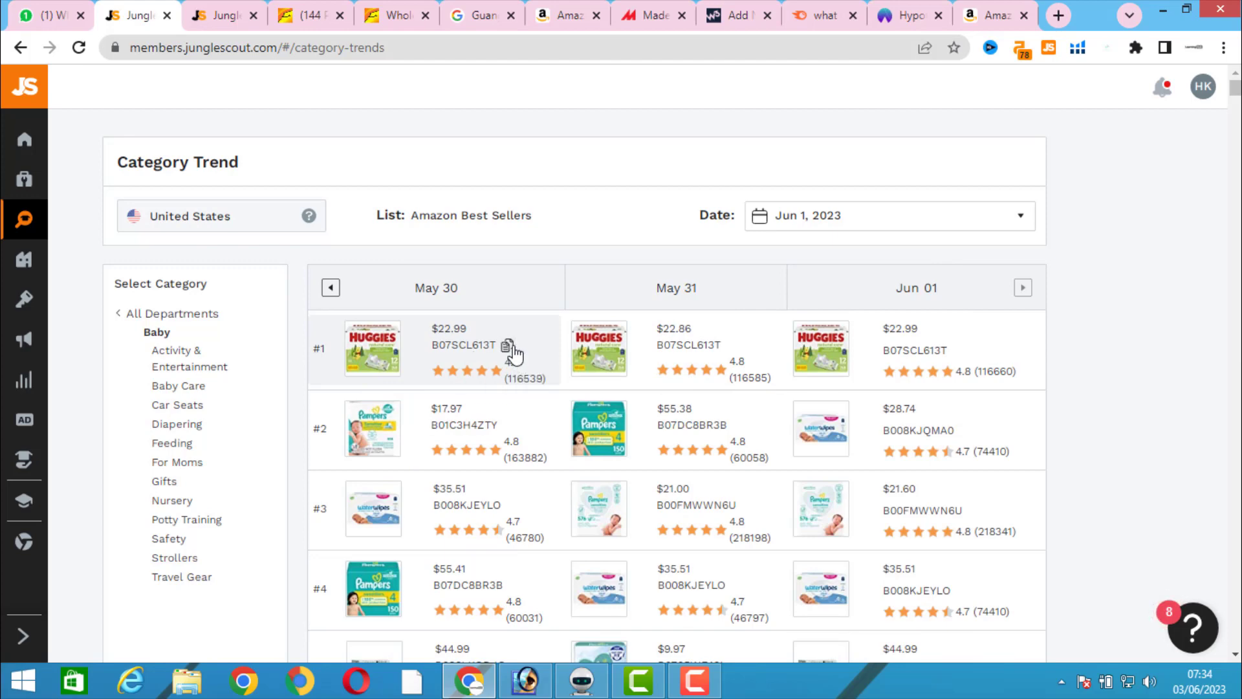
pyautogui.click(510, 354)
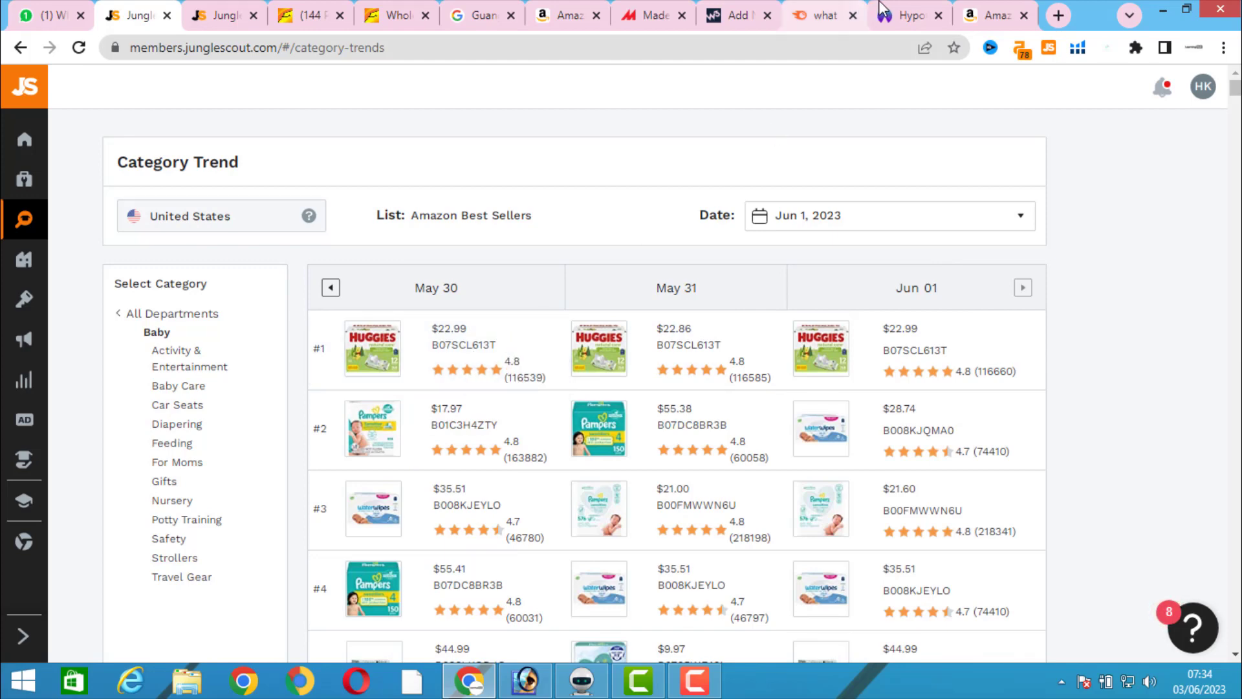
pyautogui.click(1058, 15)
pyautogui.hotkey('ctrl', 'v')
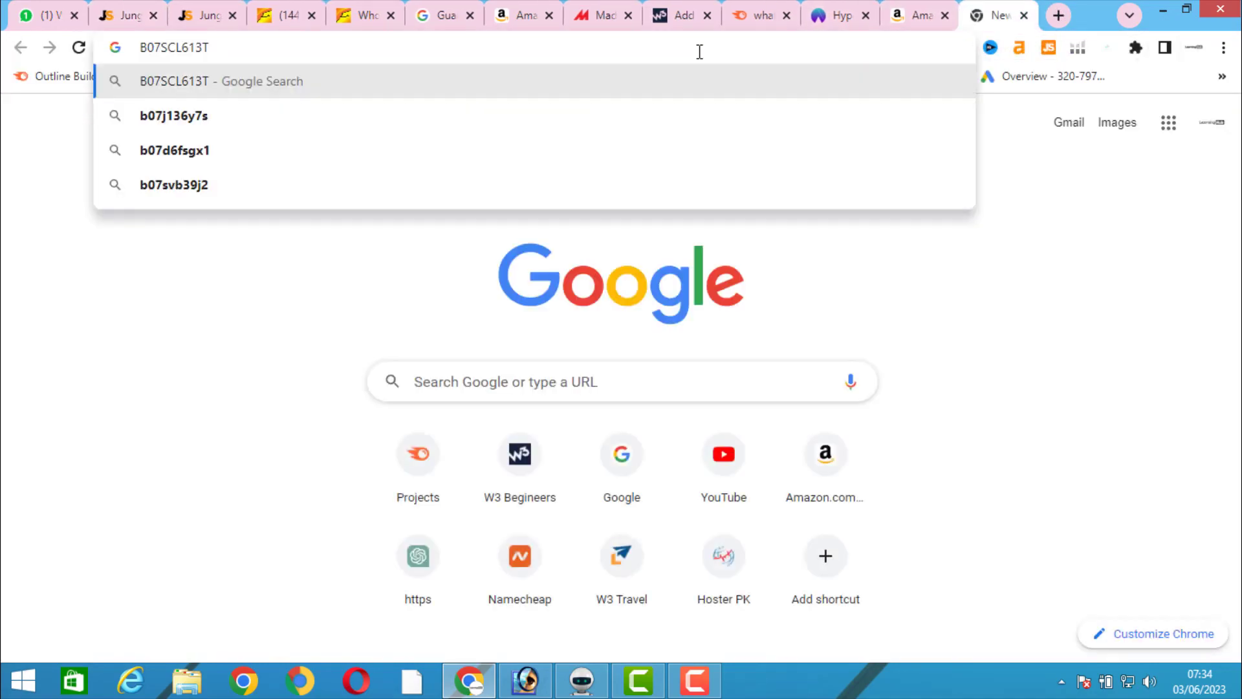
pyautogui.press('Escape')
# Step: Search Amazon for the copied ASIN B07SCL613T and scan the results with the Jungle Scout extension
pyautogui.click(919, 14)
pyautogui.click(412, 93)
pyautogui.hotkey('ctrl', 'v')
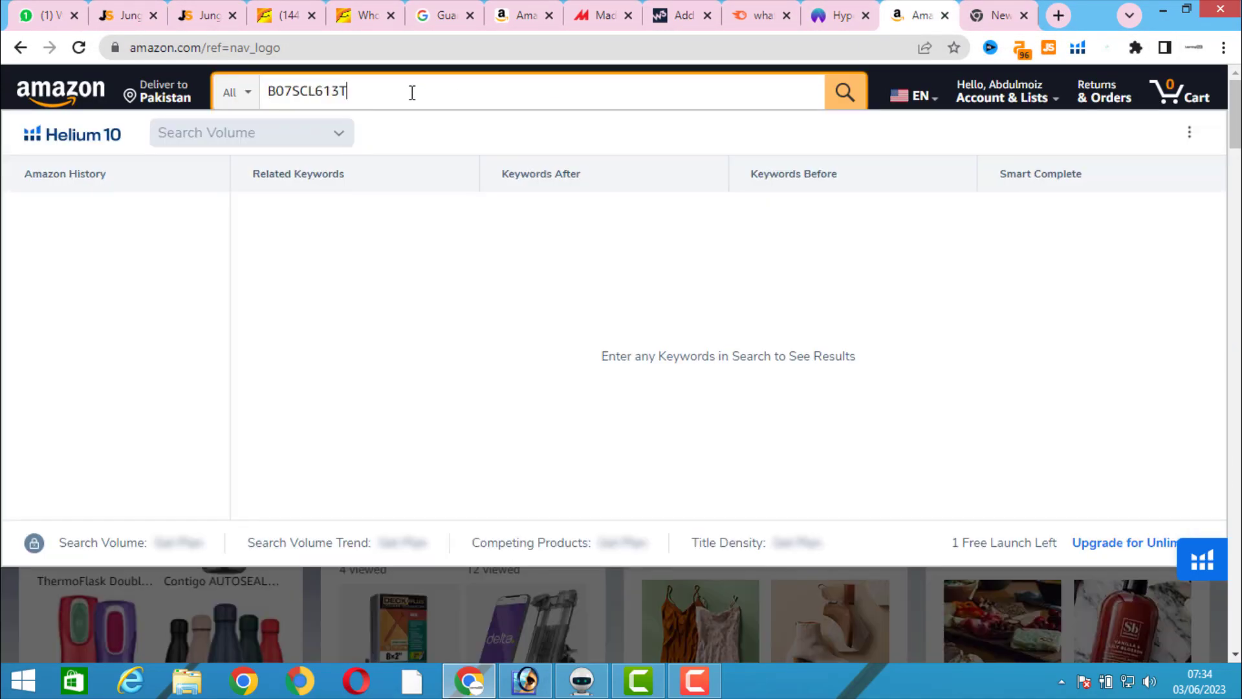
pyautogui.press('Return')
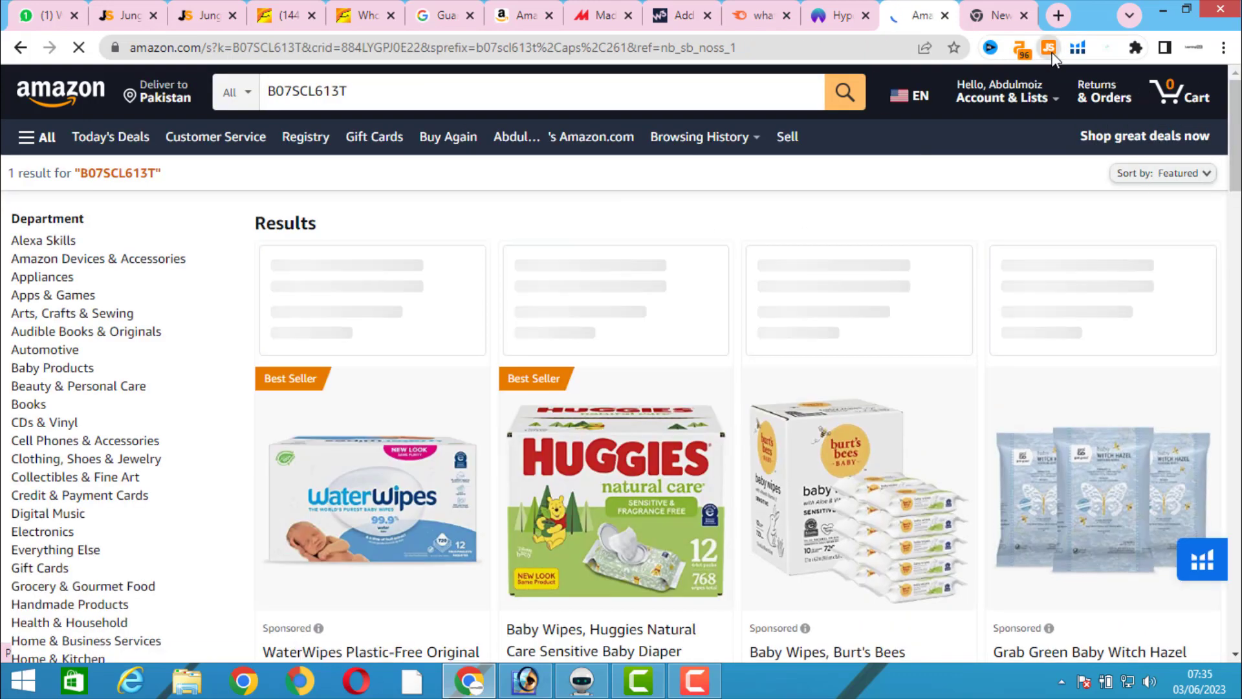
pyautogui.click(1049, 51)
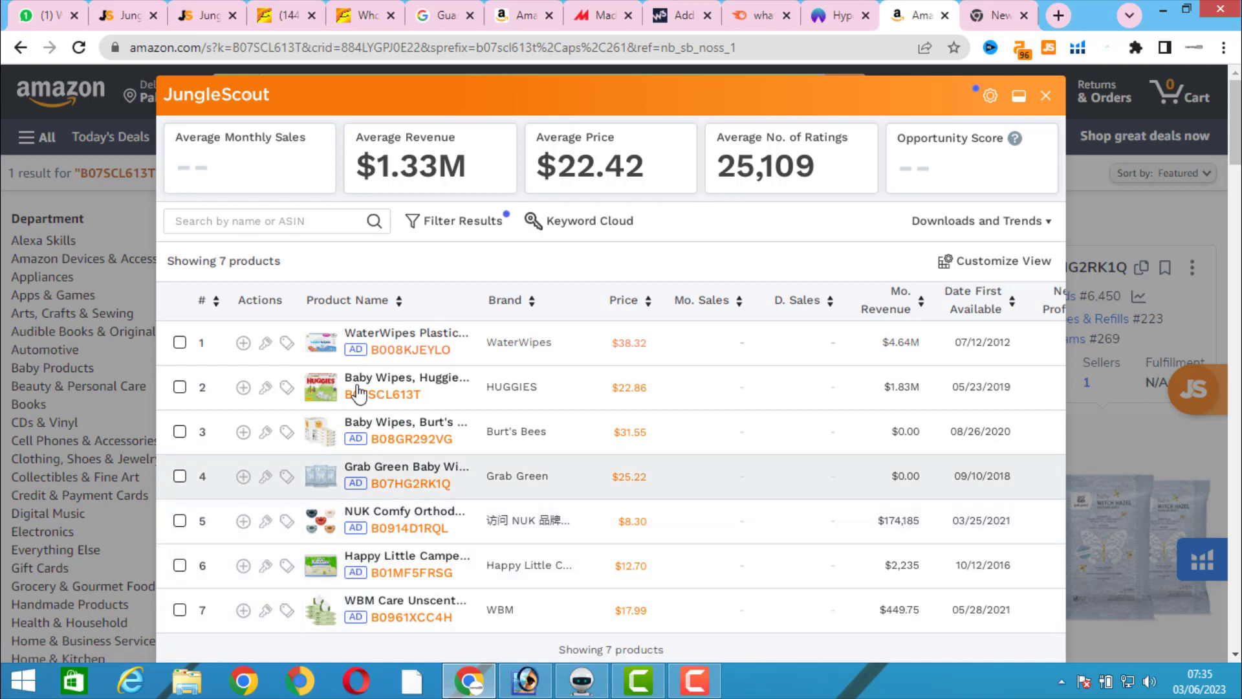
# Step: Close the Jungle Scout scan and examine the revenue, seller, brand and dimension data shown under each product in the Amazon search results
pyautogui.scroll(-1, 388, 323)
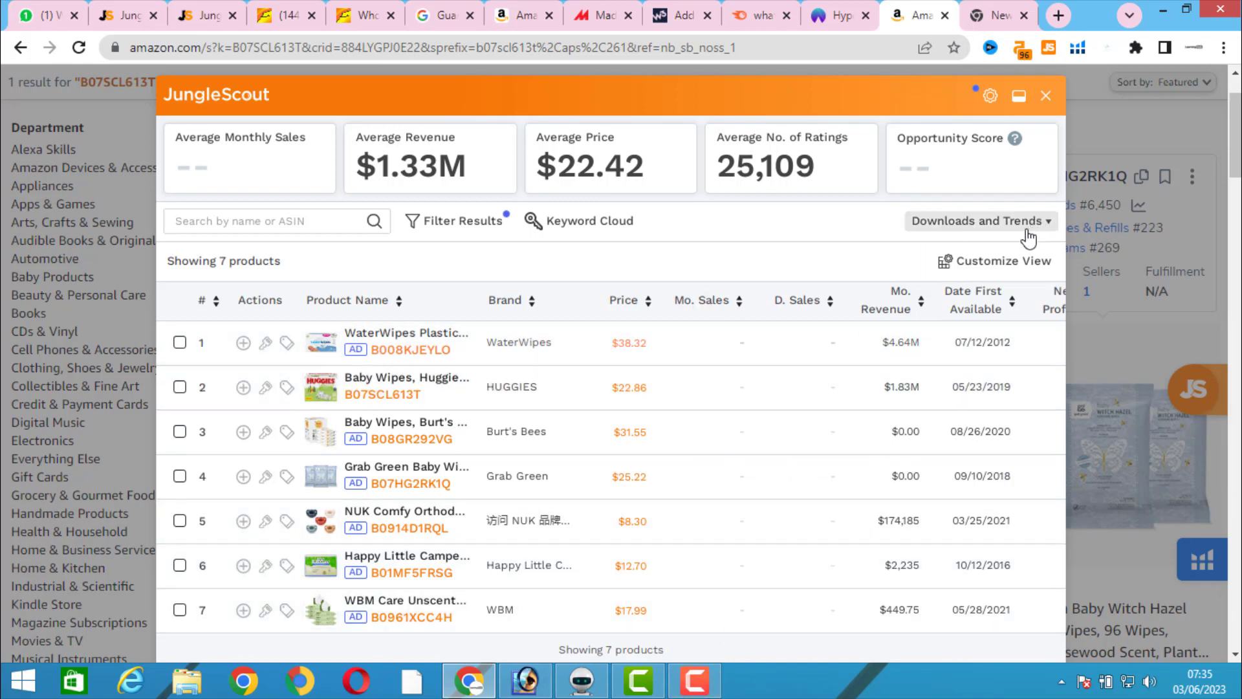
pyautogui.click(1045, 95)
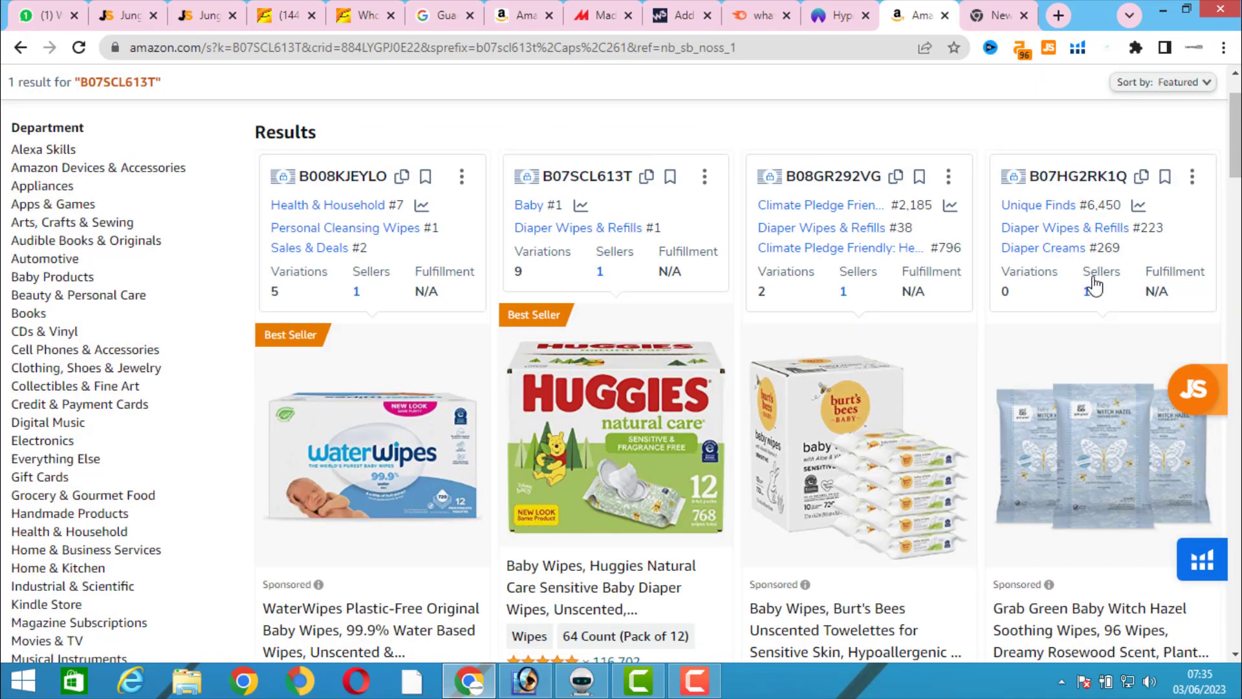
pyautogui.scroll(-10, 1104, 319)
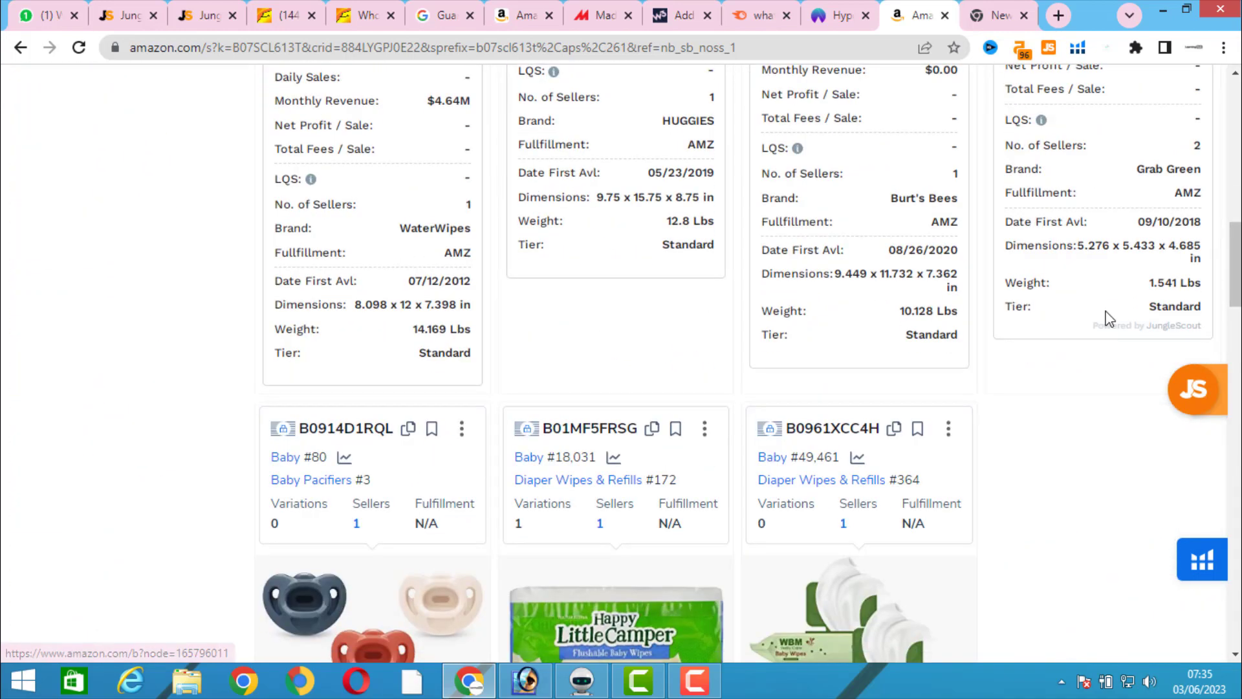
pyautogui.scroll(3, 1104, 319)
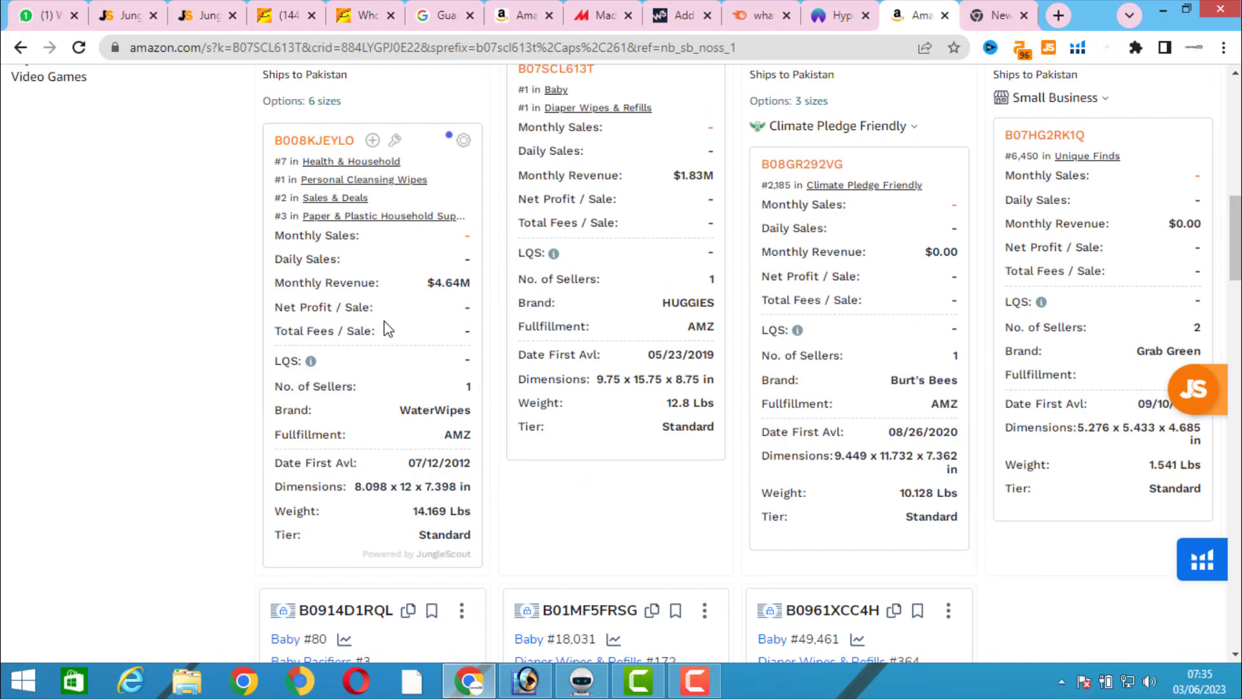
pyautogui.scroll(7, 1043, 358)
pyautogui.scroll(-6, 1042, 362)
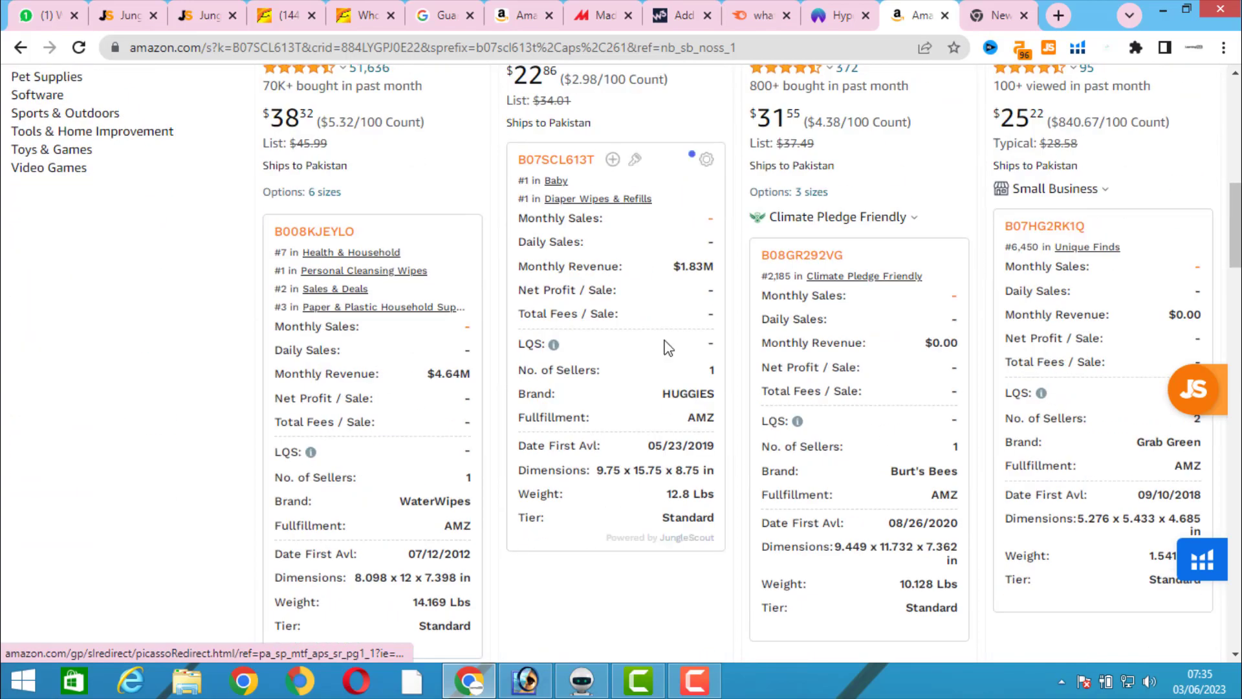
pyautogui.scroll(-8, 1019, 310)
pyautogui.scroll(-6, 1021, 326)
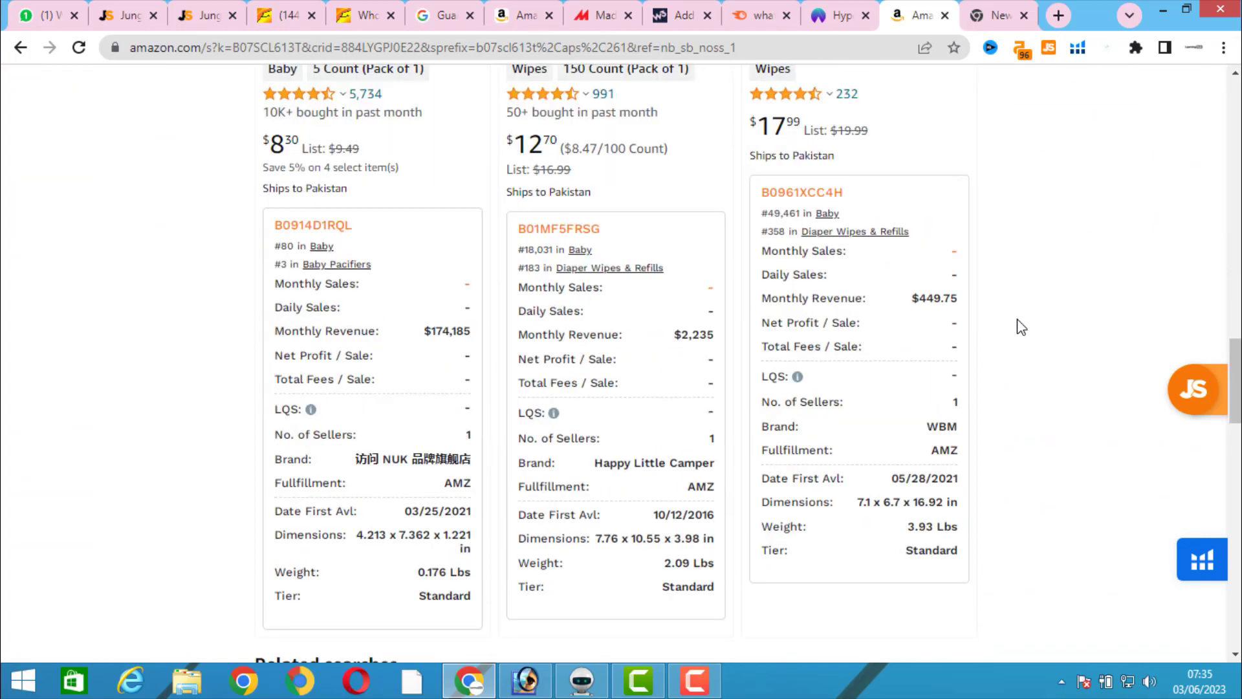
pyautogui.scroll(15, 1009, 320)
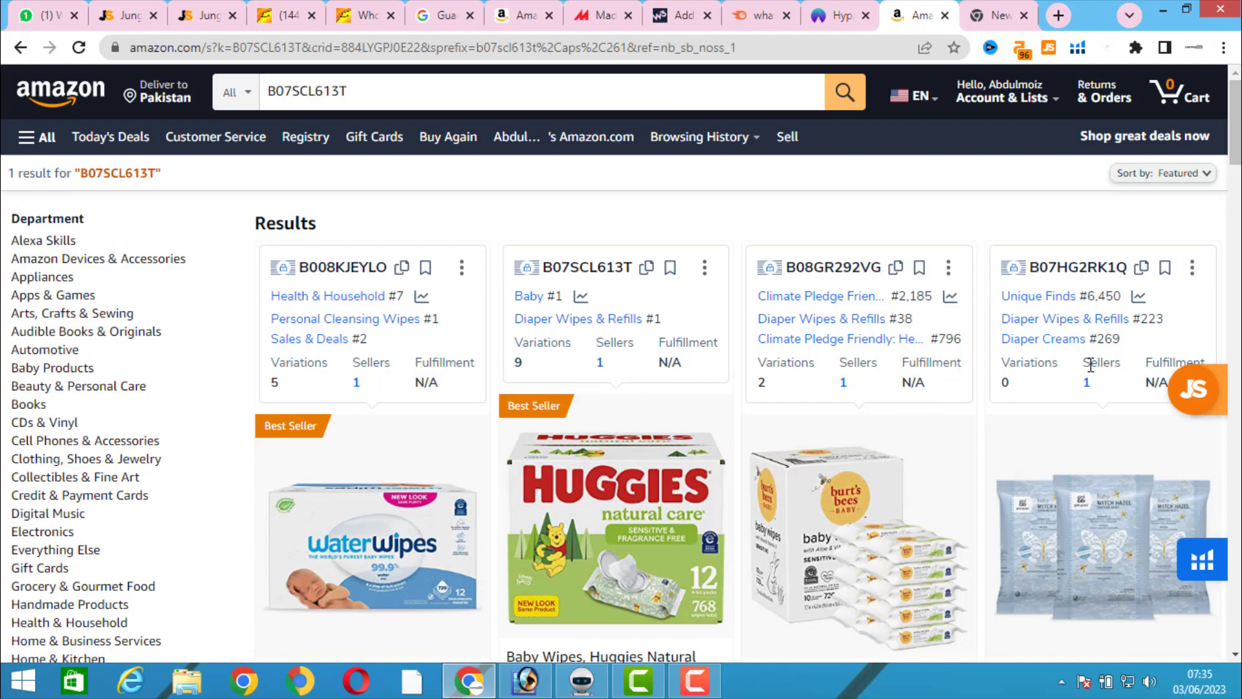
pyautogui.scroll(-5, 1028, 356)
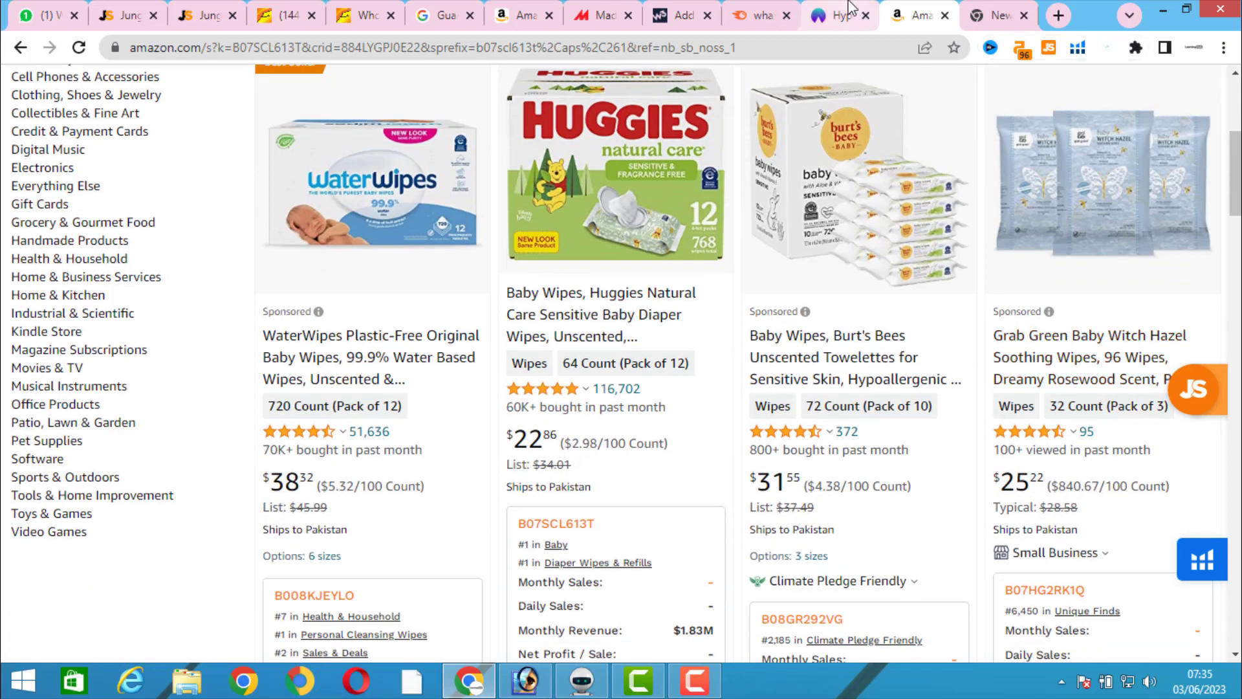